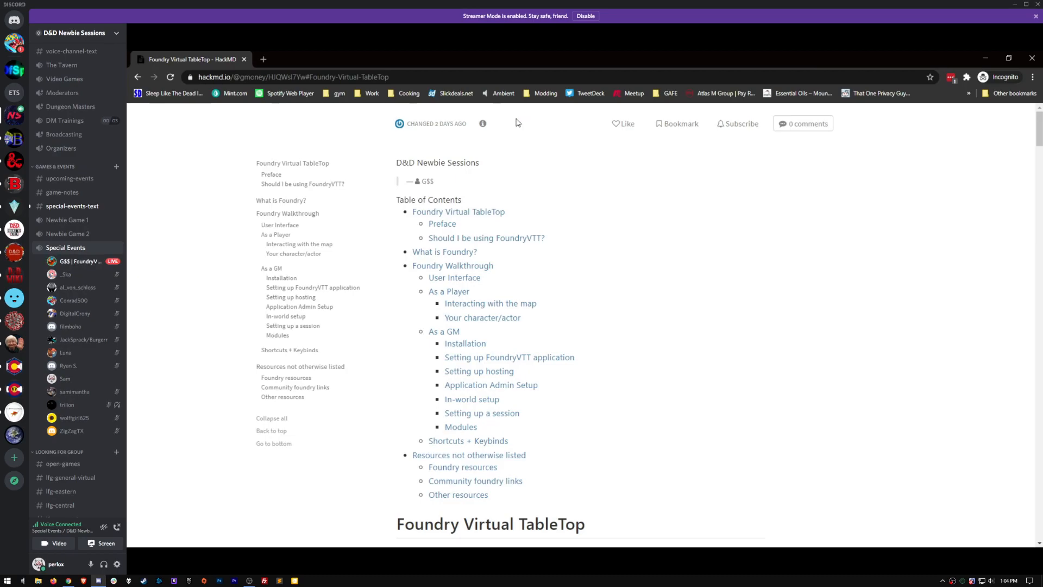
Skim the guide's table of contents, then jump to the Foundry Virtual TableTop section
scroll(783, 291, down, 10)
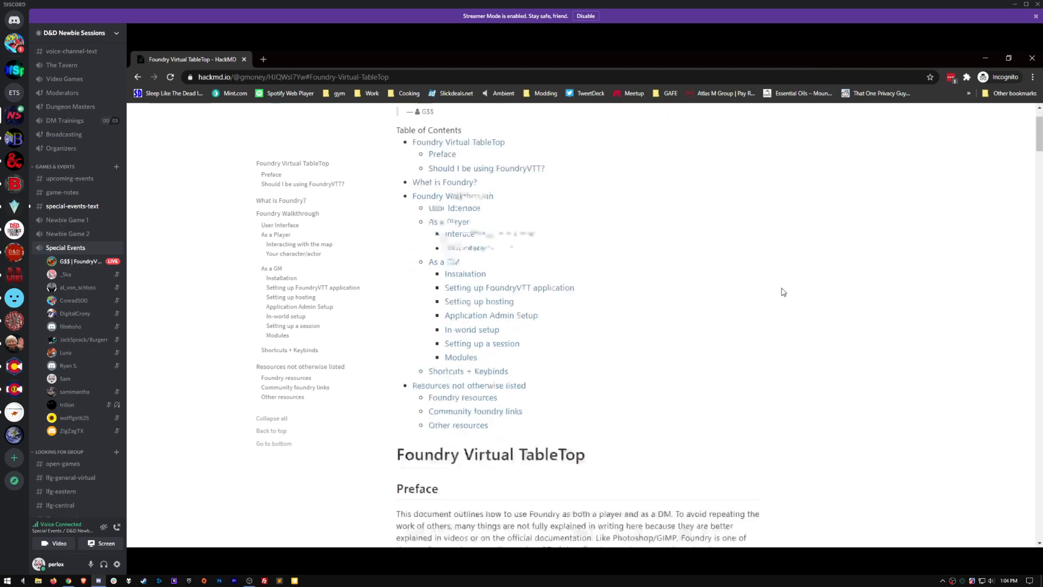
scroll(782, 291, up, 10)
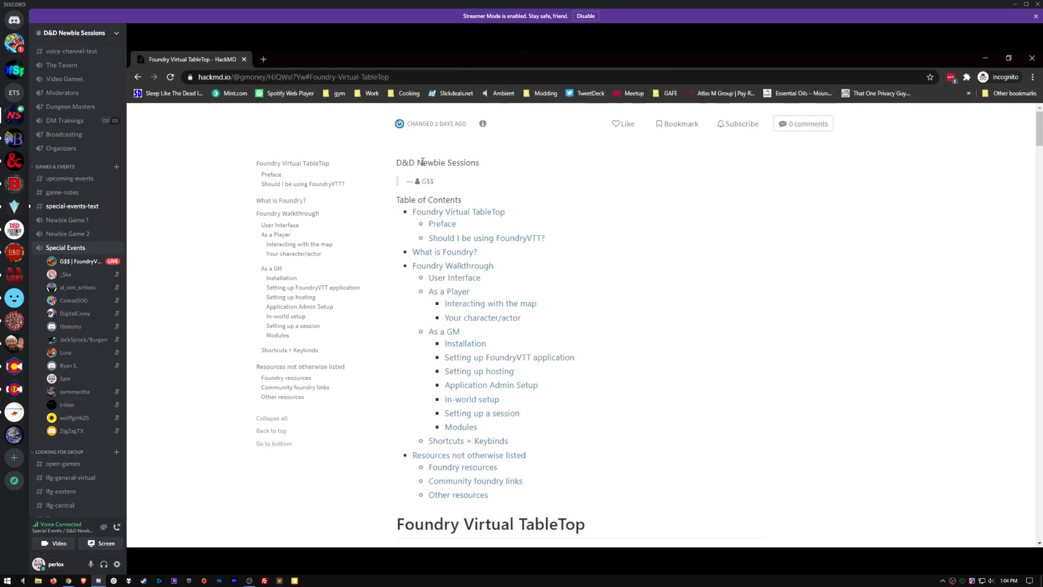
click(478, 211)
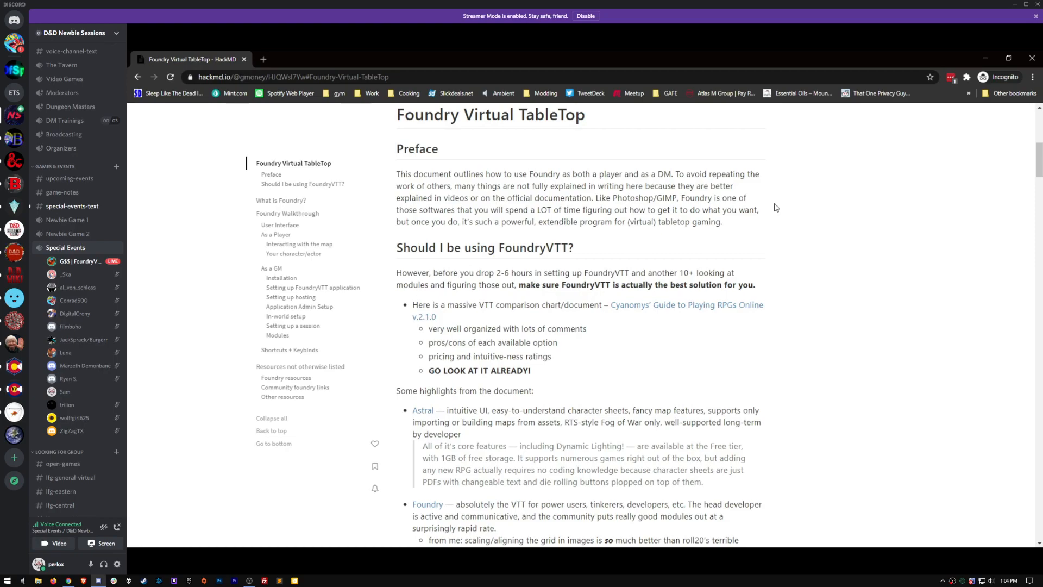
Scroll down to the 'Should I be using FoundryVTT?' section with its comparison-guide link
mouse_move(1041, 439)
scroll(796, 271, down, 1)
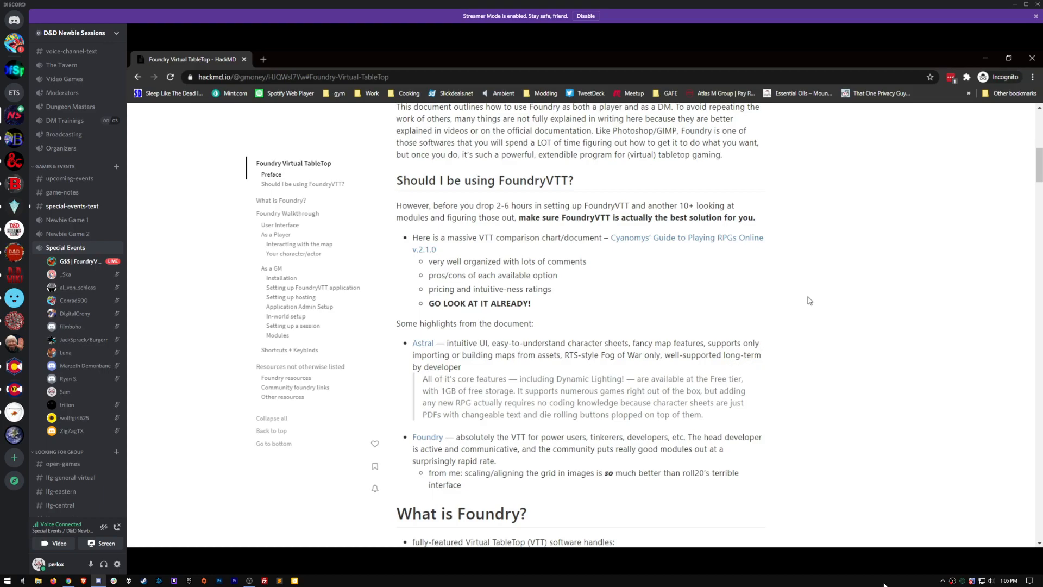
Follow the Cyanomys' Guide link to its Dropbox Paper 404 page, then return to the HackMD guide
click(650, 242)
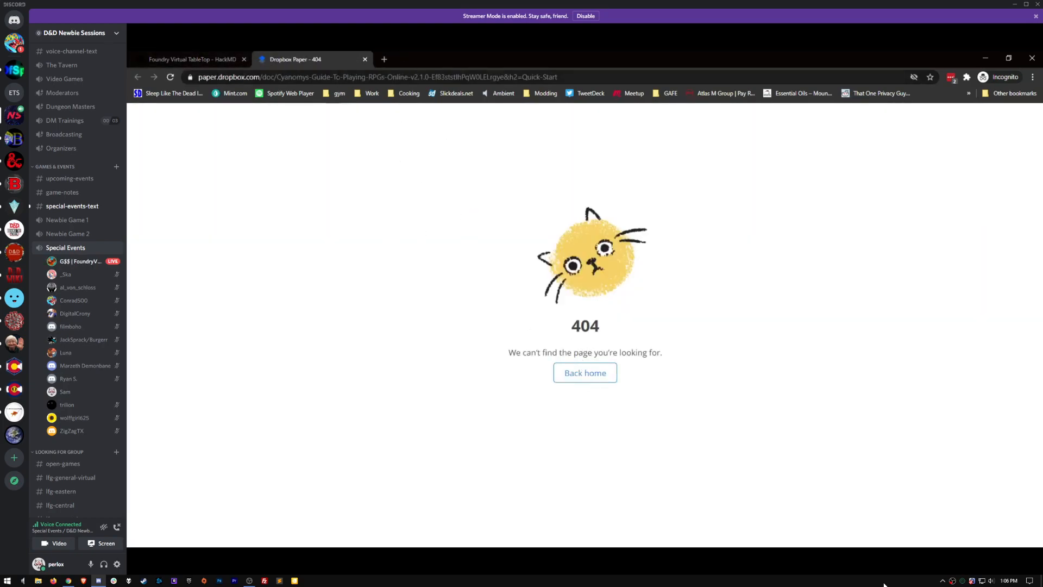
click(206, 59)
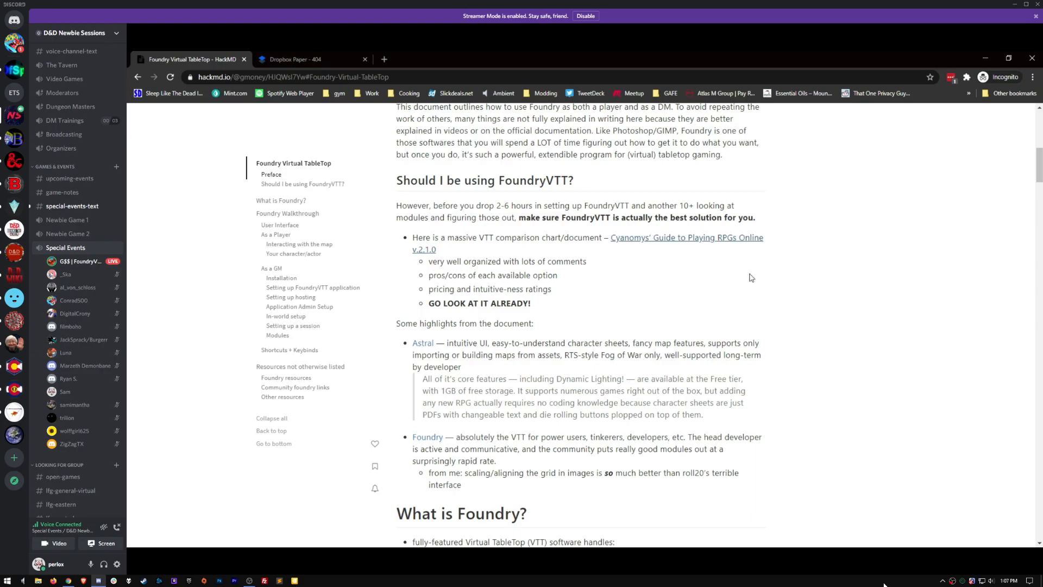
click(335, 54)
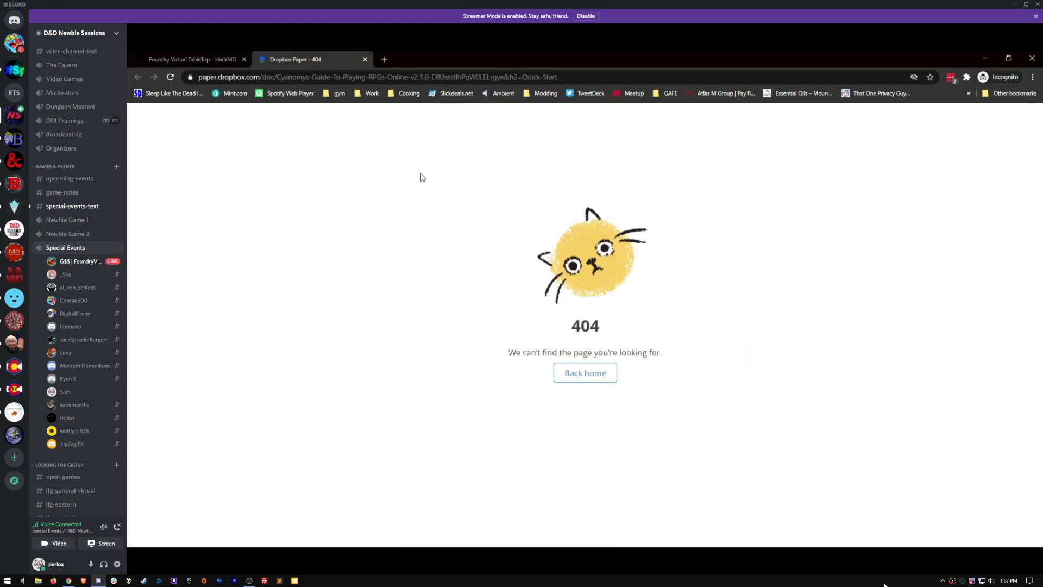
click(213, 54)
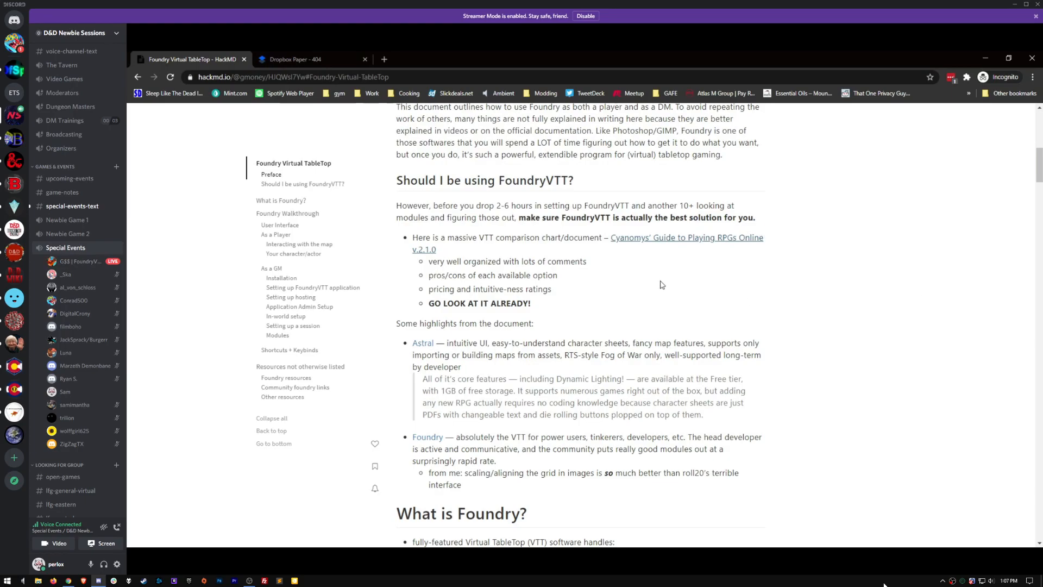
Highlight the Foundry description paragraph, then its note on grid scaling versus roll20
scroll(655, 272, down, 1)
scroll(654, 272, down, 2)
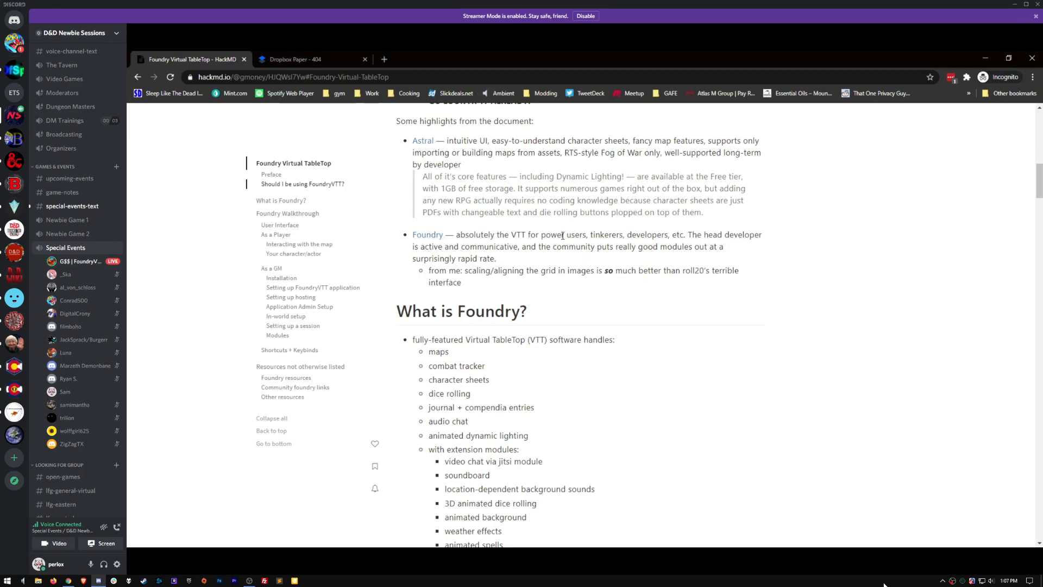
triple_click(617, 243)
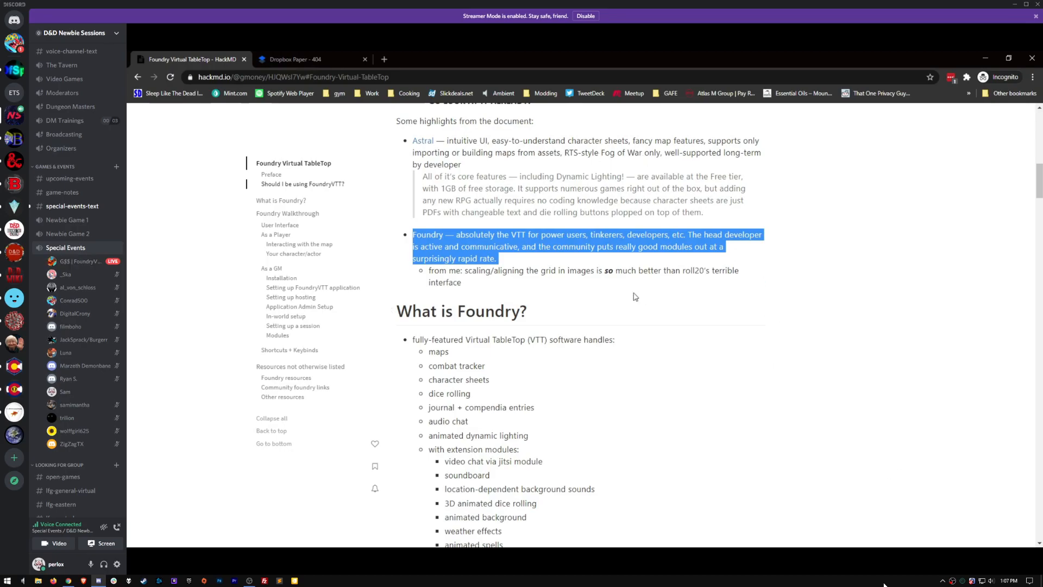
triple_click(578, 283)
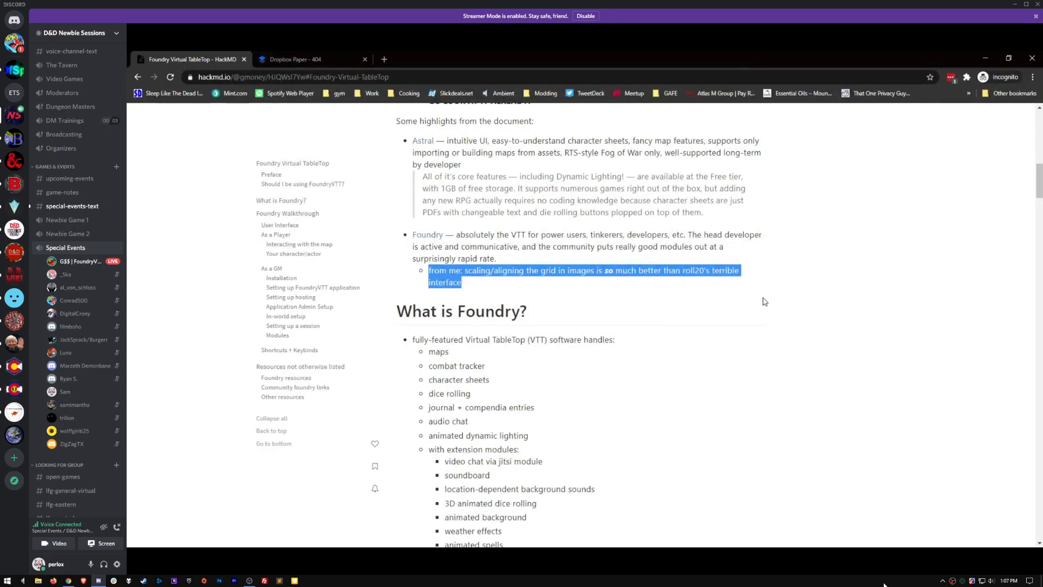
Deselect the note, scroll through the guide, then switch to the special-events-text channel
click(734, 345)
scroll(734, 345, down, 3)
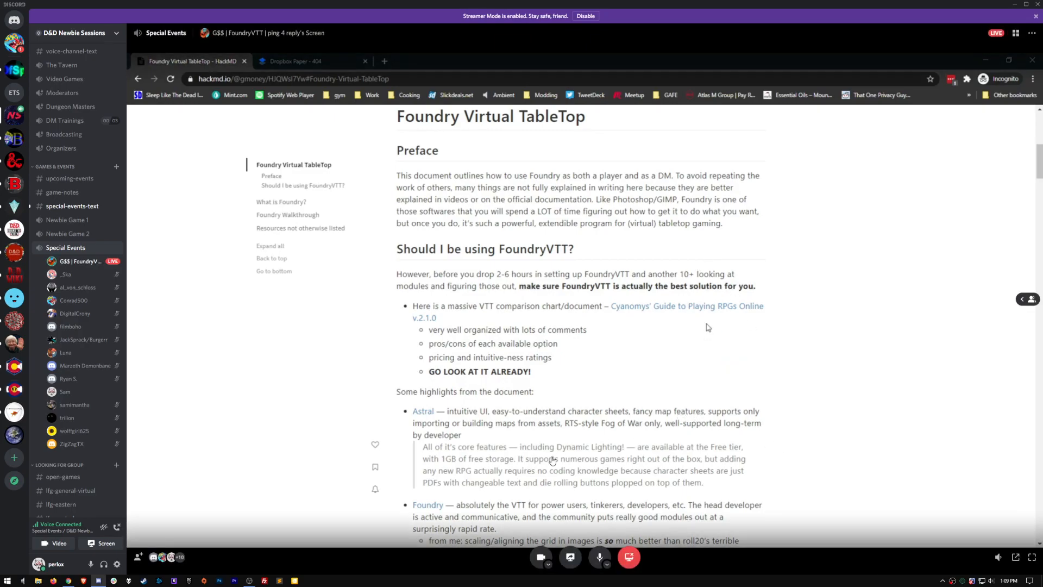
click(73, 206)
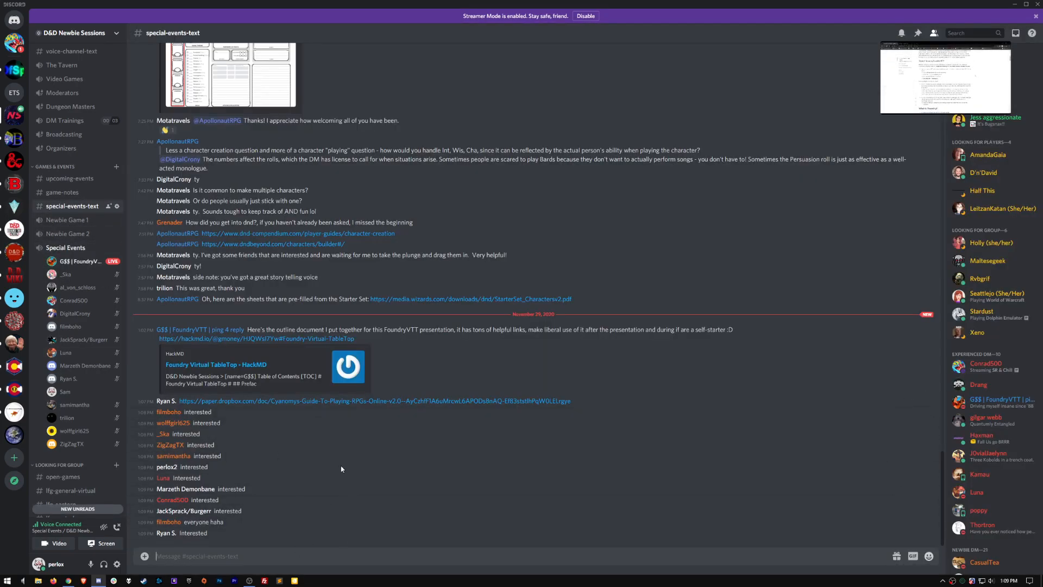
click(66, 247)
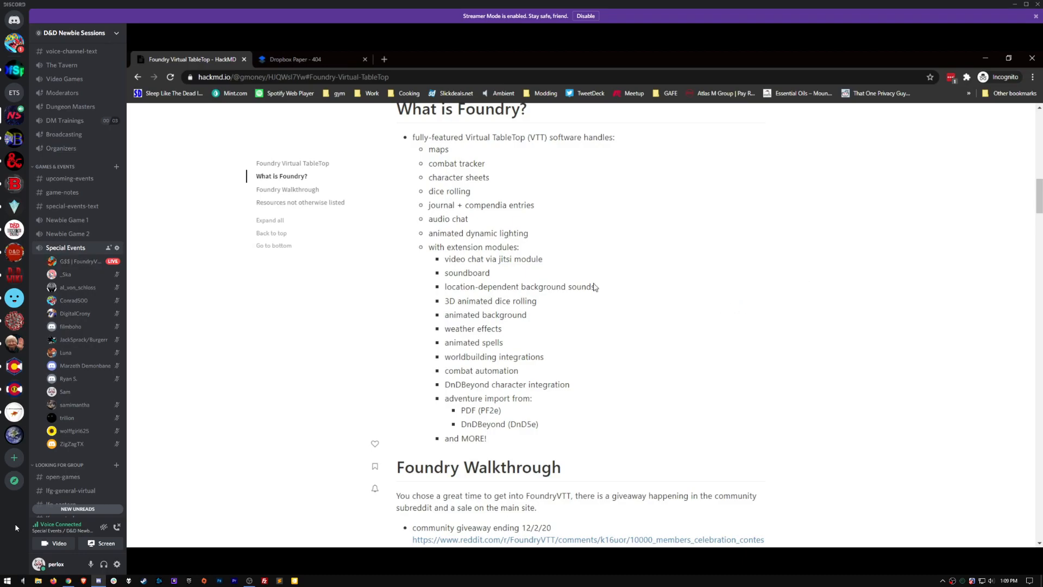
double_click(469, 273)
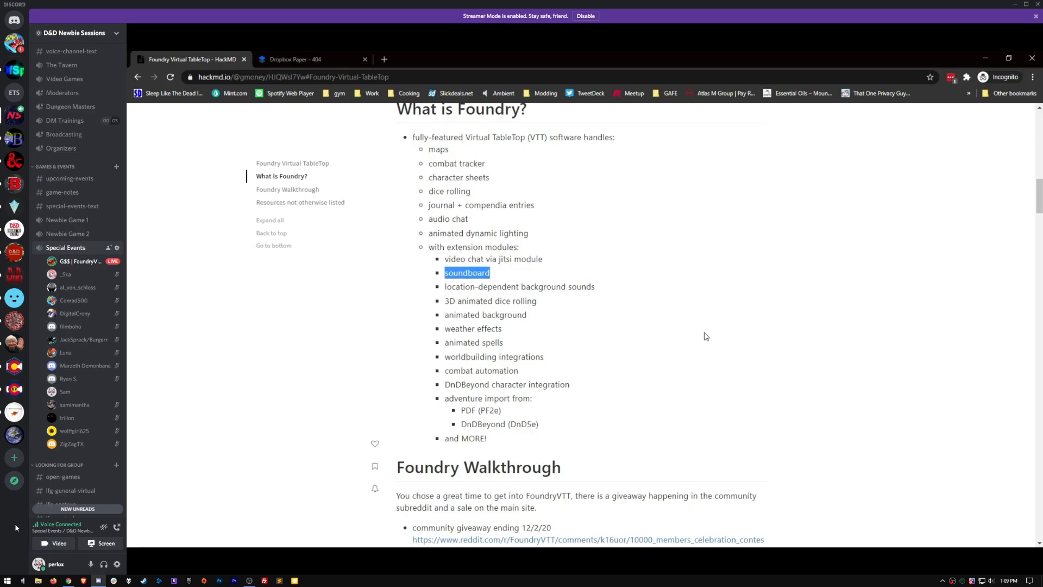
click(476, 302)
triple_click(476, 302)
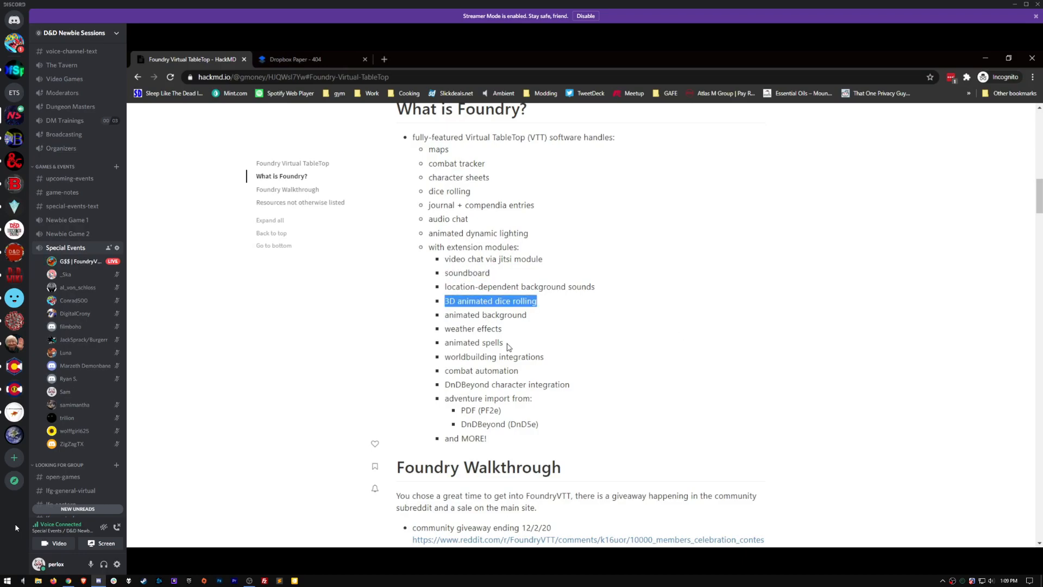
triple_click(488, 342)
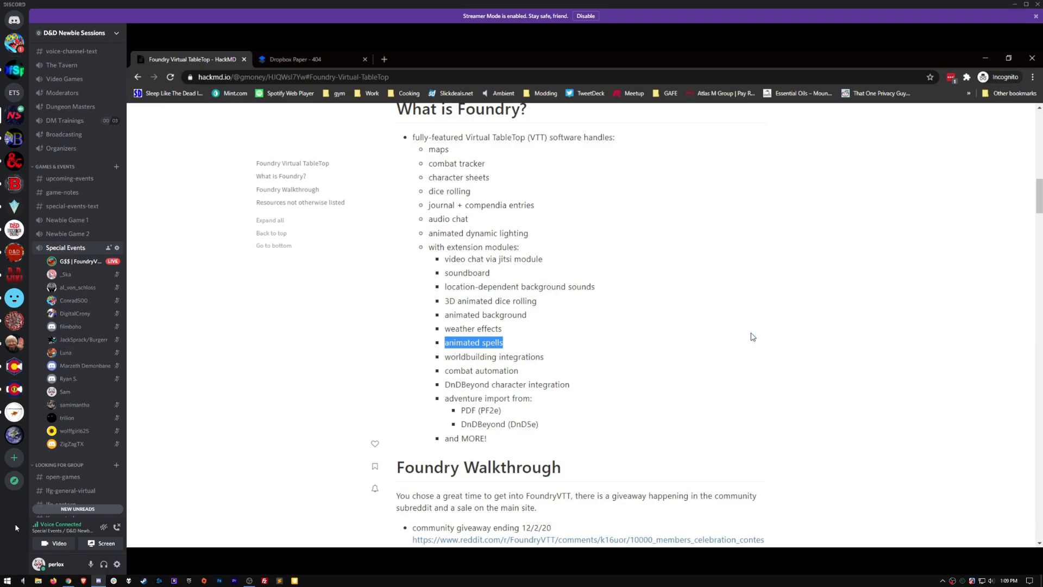
triple_click(481, 328)
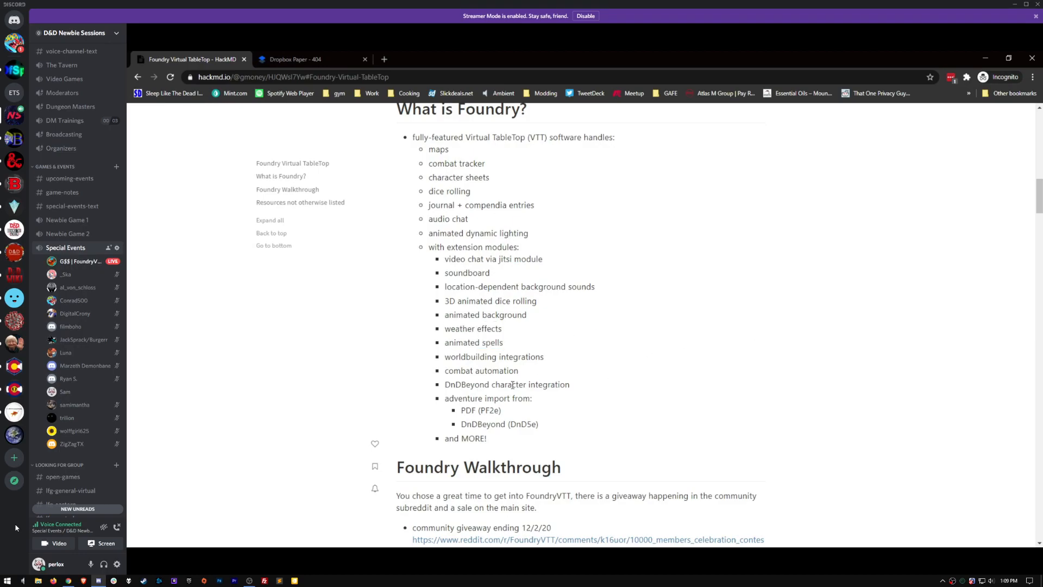
triple_click(513, 384)
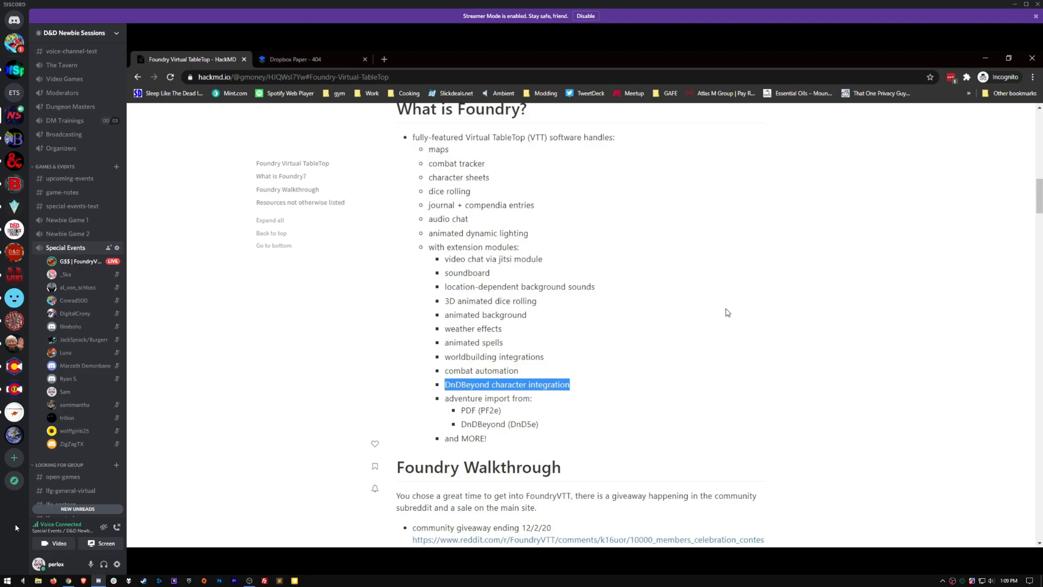
key(alt+Tab)
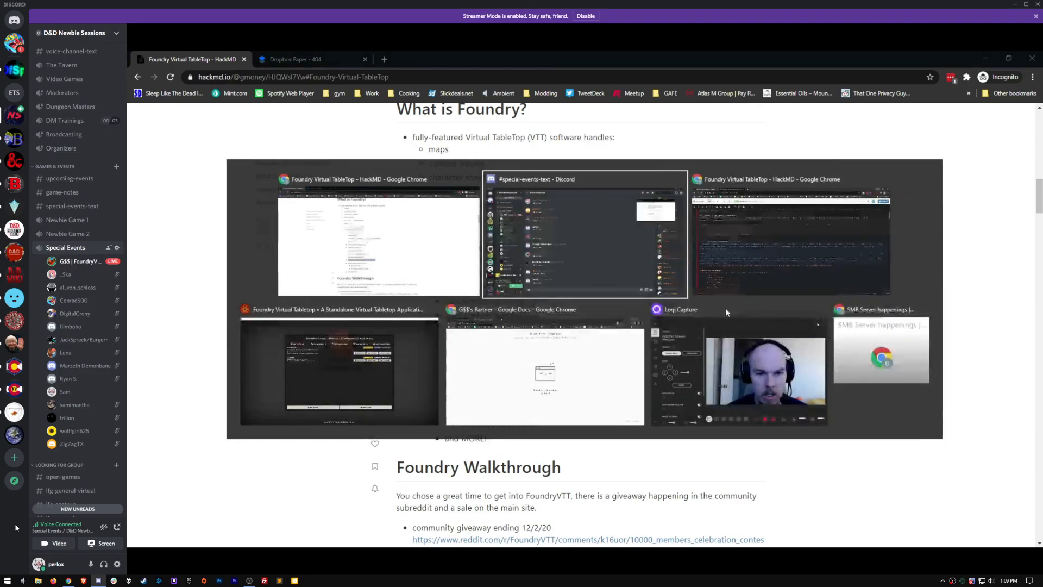
Dismiss the window switcher and highlight the Foundry Walkthrough intro paragraph
click(708, 354)
scroll(718, 348, down, 1)
scroll(717, 343, down, 5)
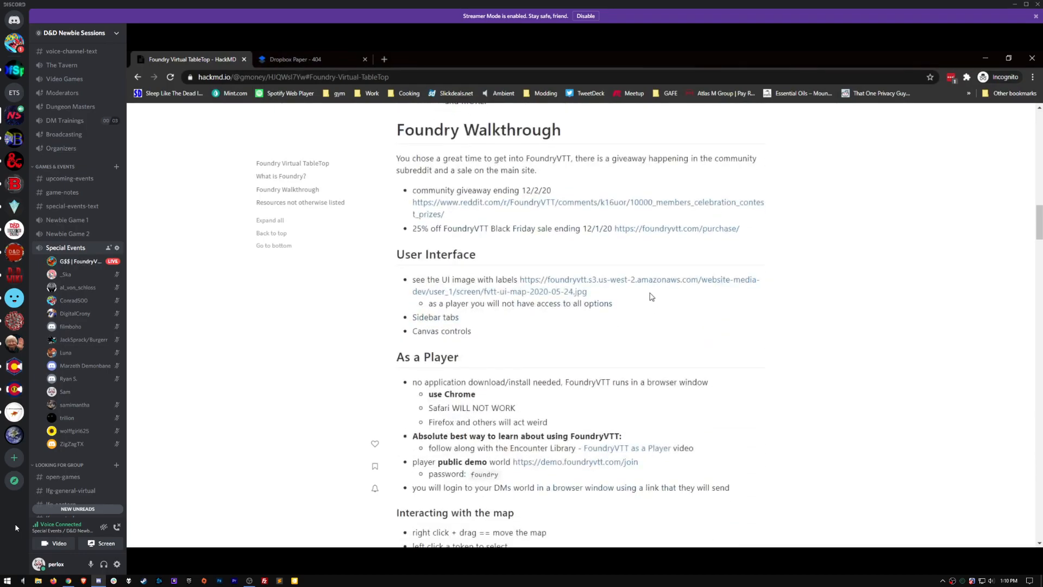
double_click(528, 170)
triple_click(527, 170)
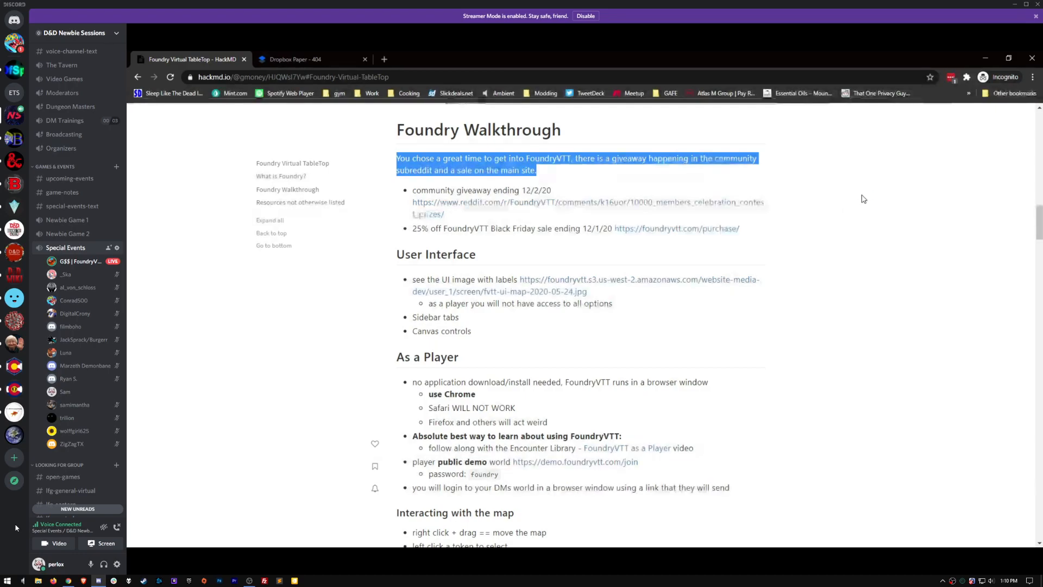
Highlight the word 'Black' in the sale line and the giveaway bullet, then scroll to User Interface
double_click(499, 229)
double_click(496, 229)
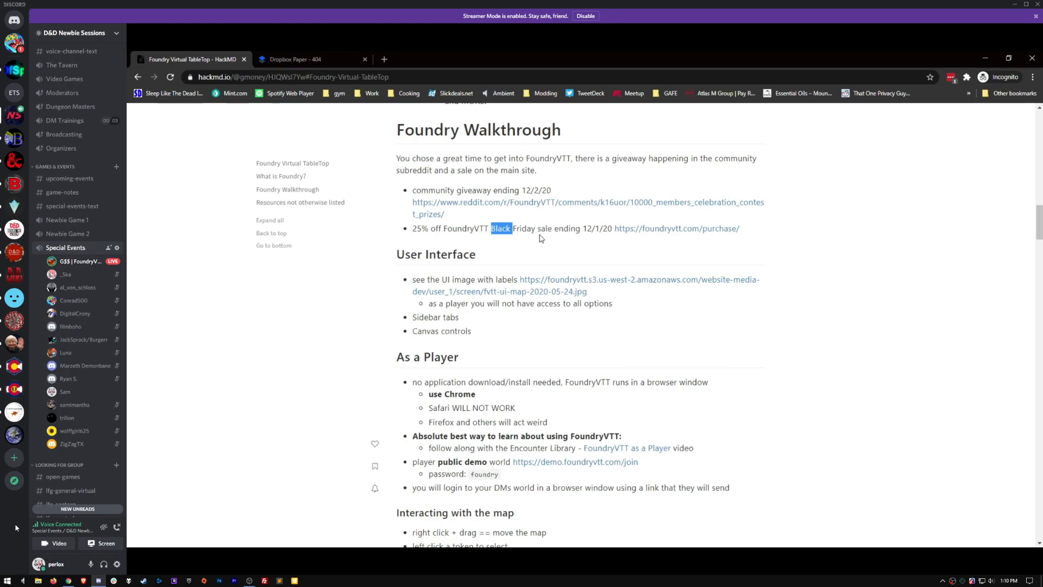
triple_click(505, 191)
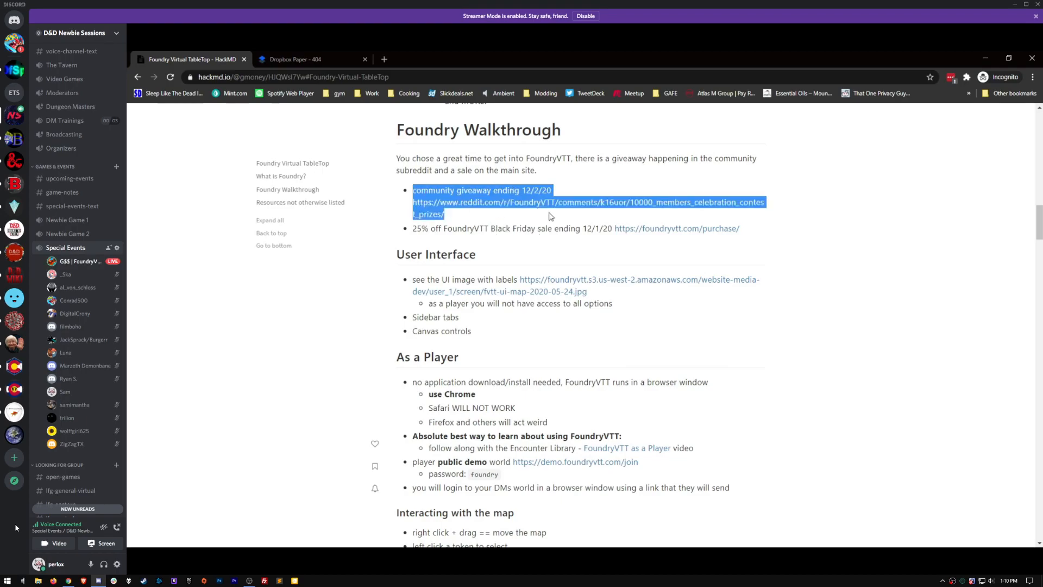
click(872, 237)
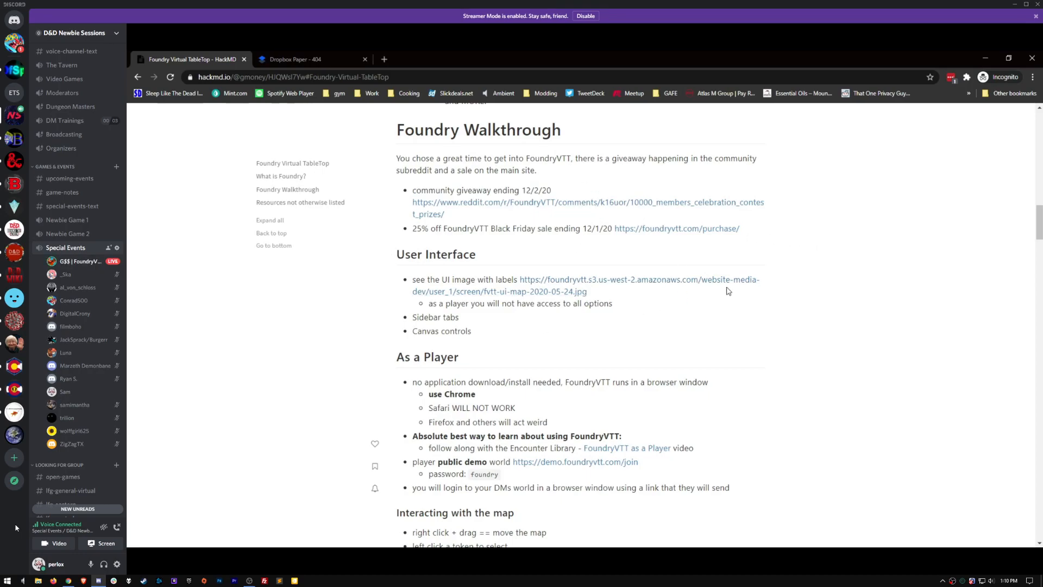
scroll(727, 290, down, 3)
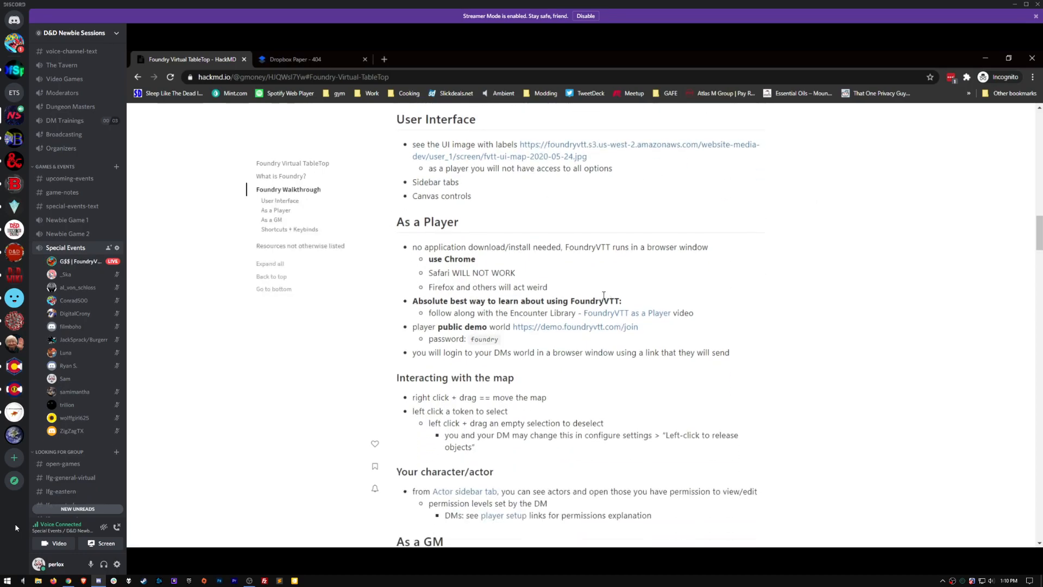
Open the fvtt-ui-map image in a new tab and close the 'Dropbox Paper - 404' tab
click(611, 149)
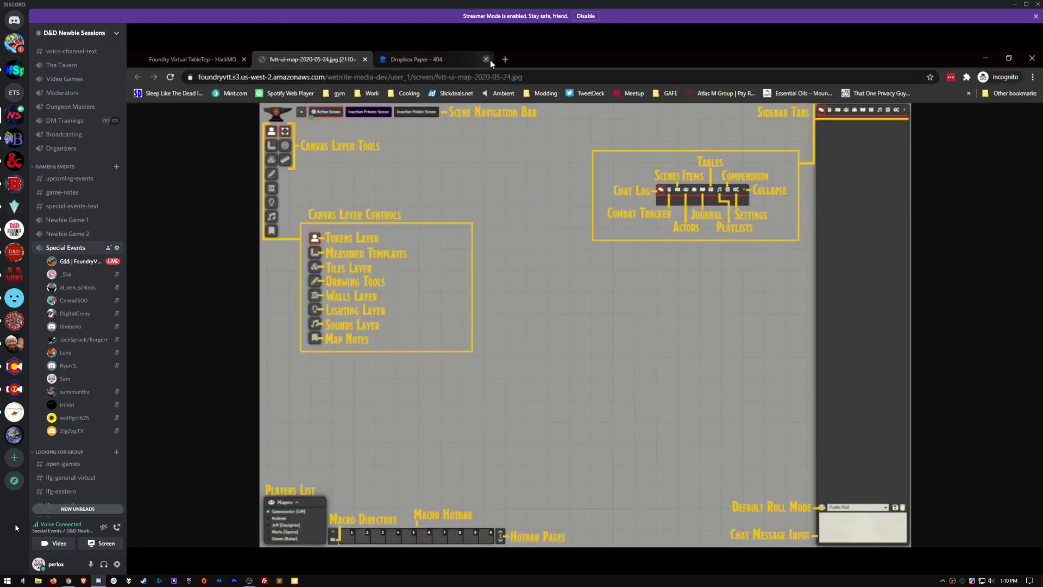
click(486, 59)
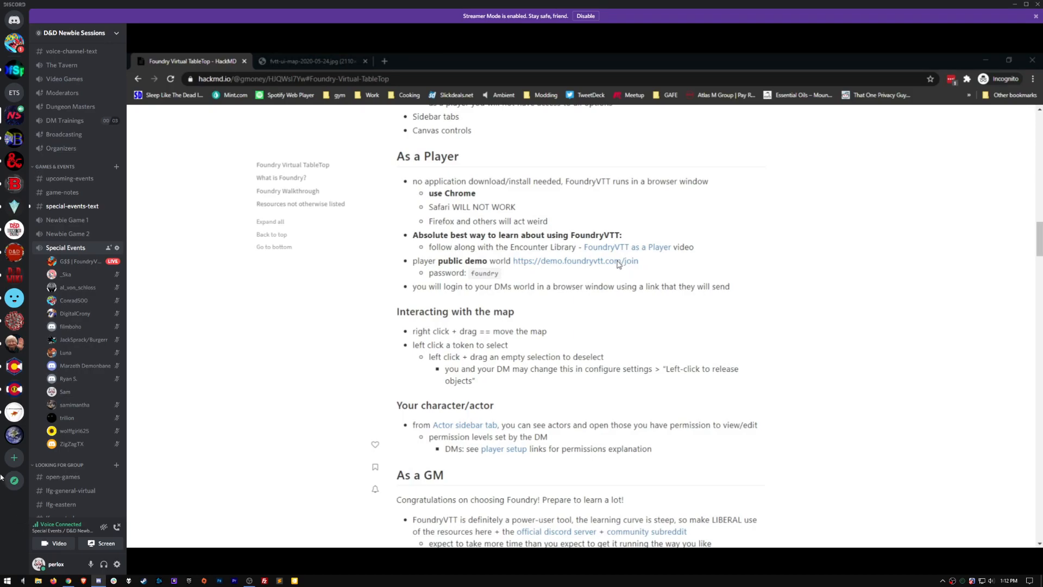
Switch to #special-events-text to read members' player, GM or both replies
click(54, 206)
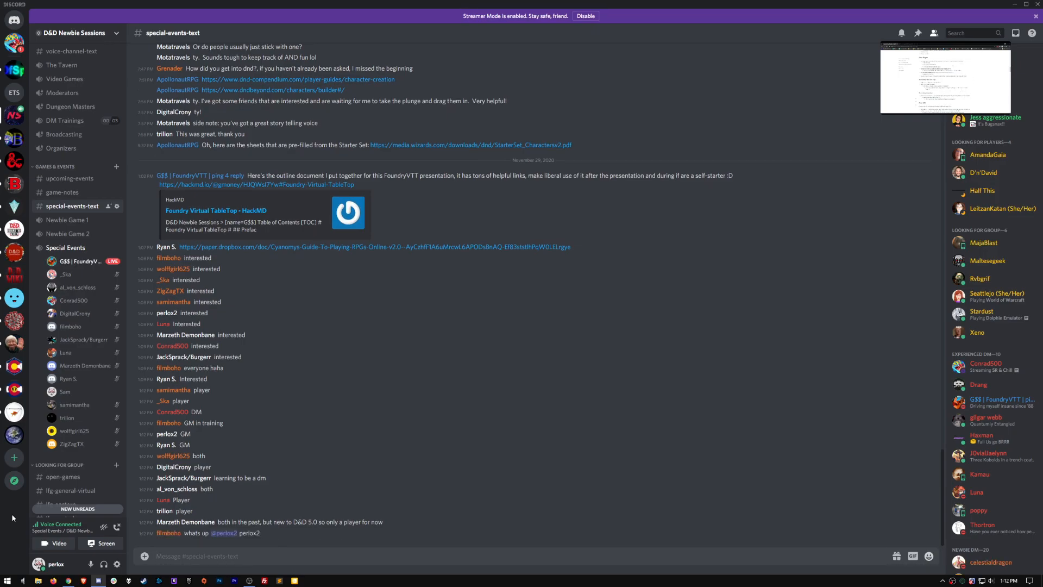
Return to the Special Events voice channel's screen-share of the Foundry guide
click(63, 249)
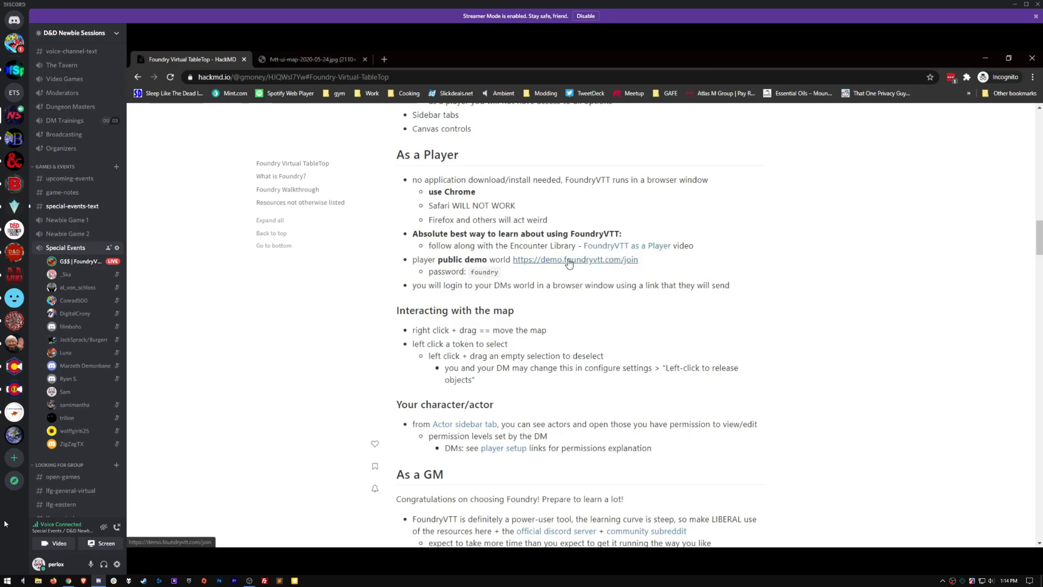
Open the demo link and join the DnD5e Demo Test World as Player 7, entering the demo access key
click(570, 260)
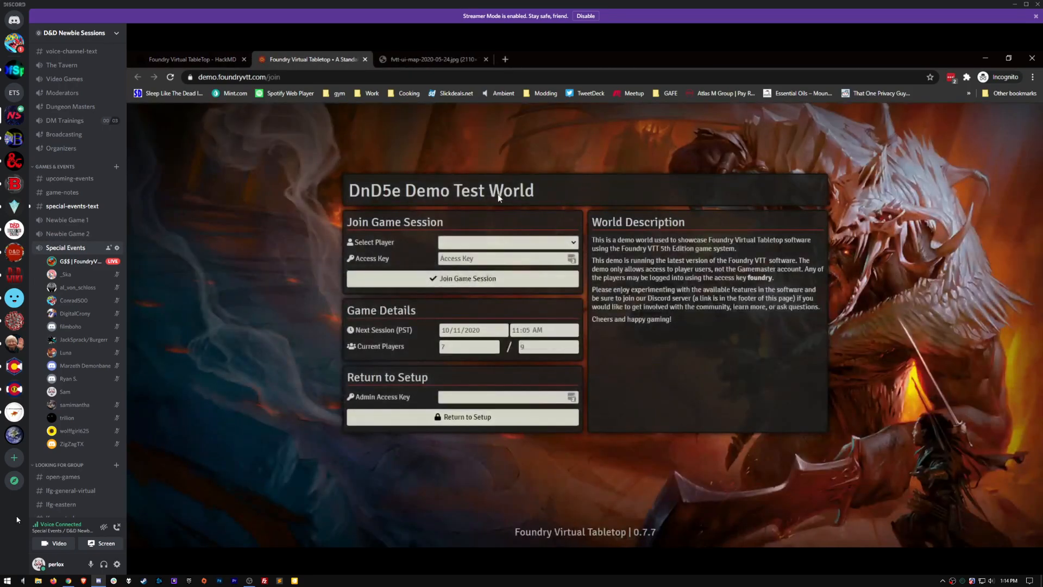
click(495, 242)
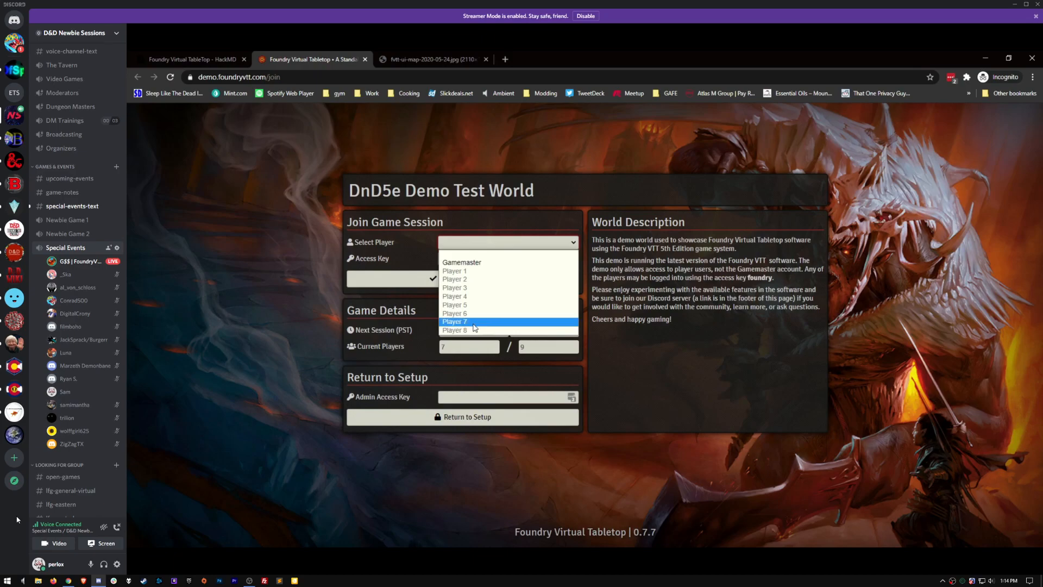
click(475, 322)
click(479, 259)
text(foundry)
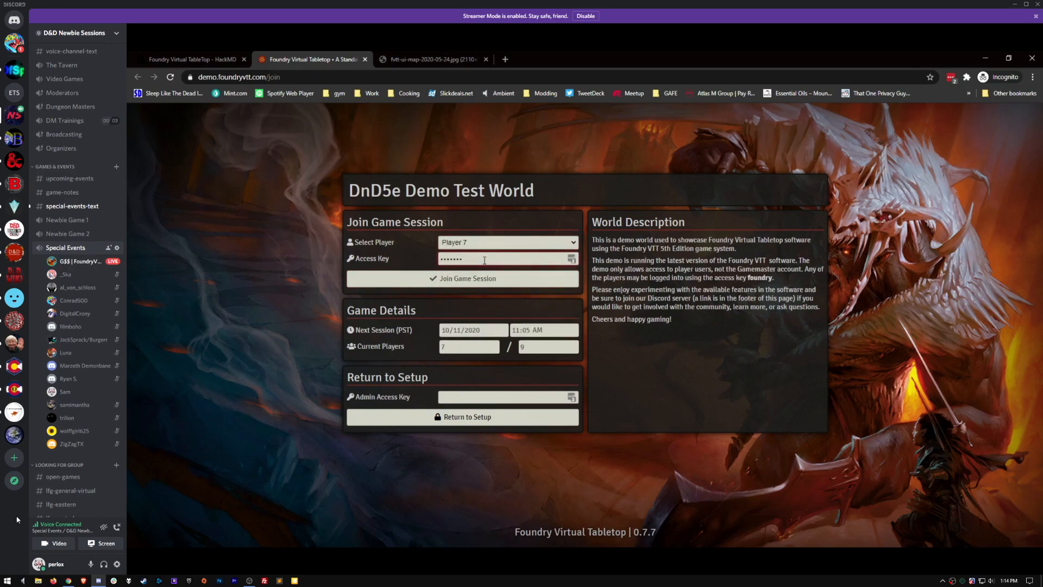
key(Return)
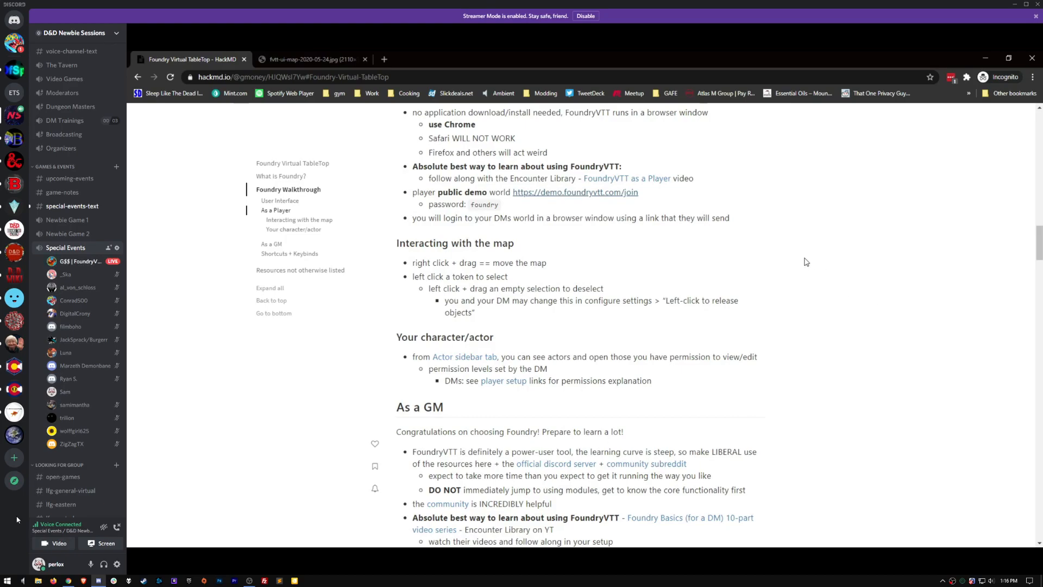
Show the labelled Foundry UI map image (Chat Log, Actors, Journal, Settings) at full size
scroll(752, 237, down, 1)
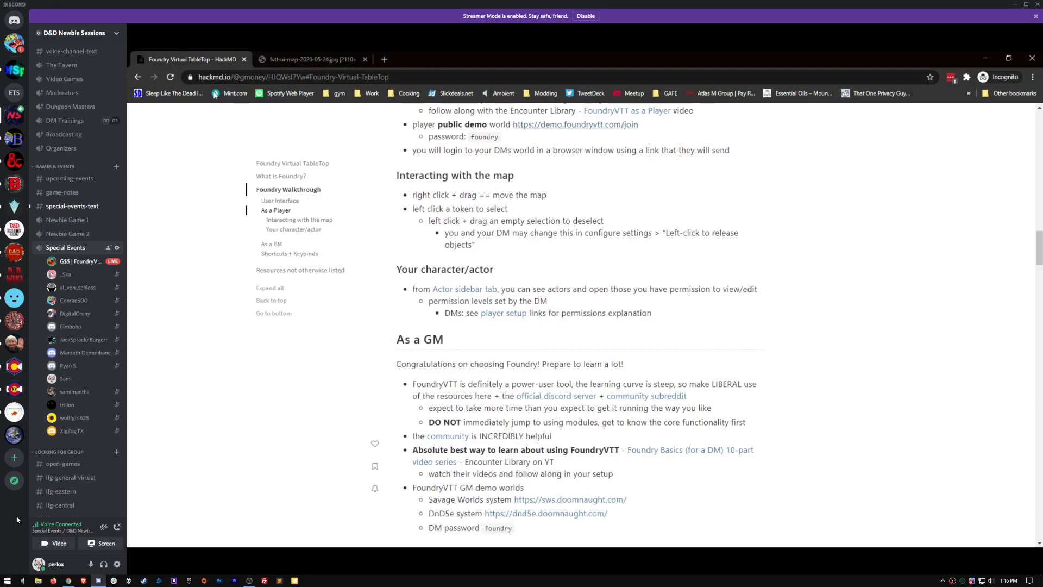
click(312, 59)
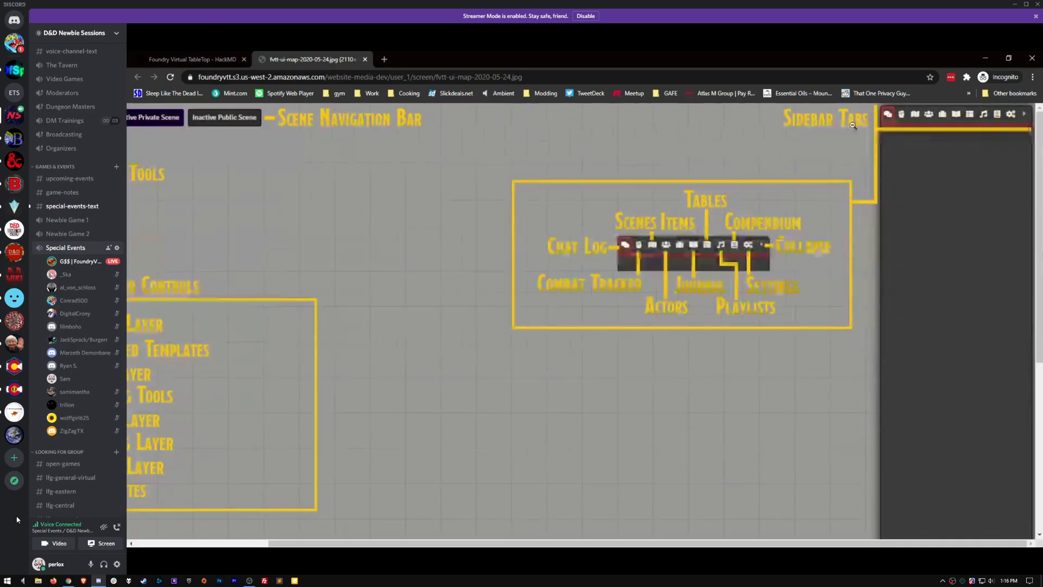
click(850, 115)
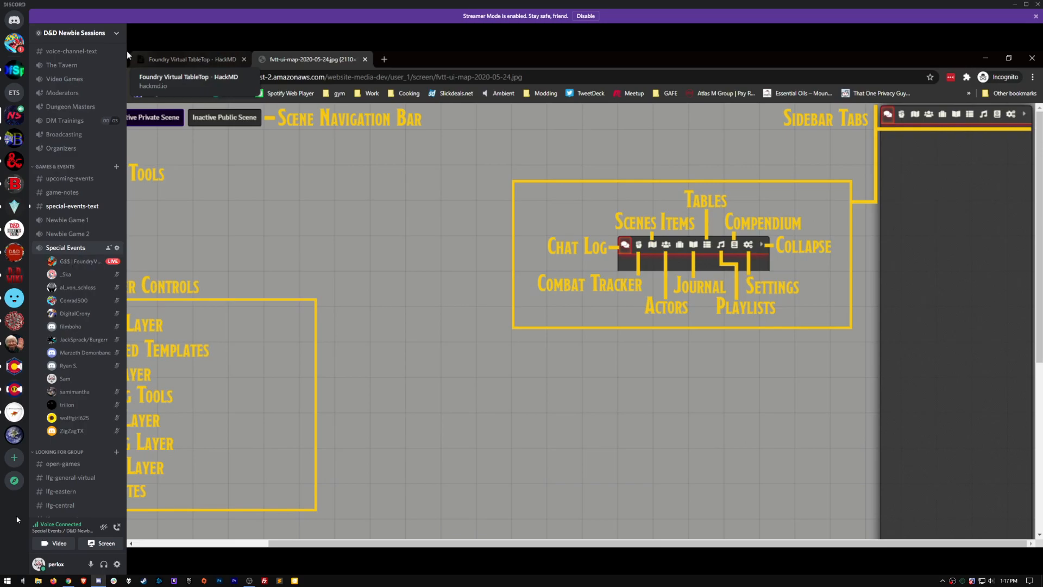
Switch back to the HackMD Foundry guide and settle on its As a Player section
click(213, 57)
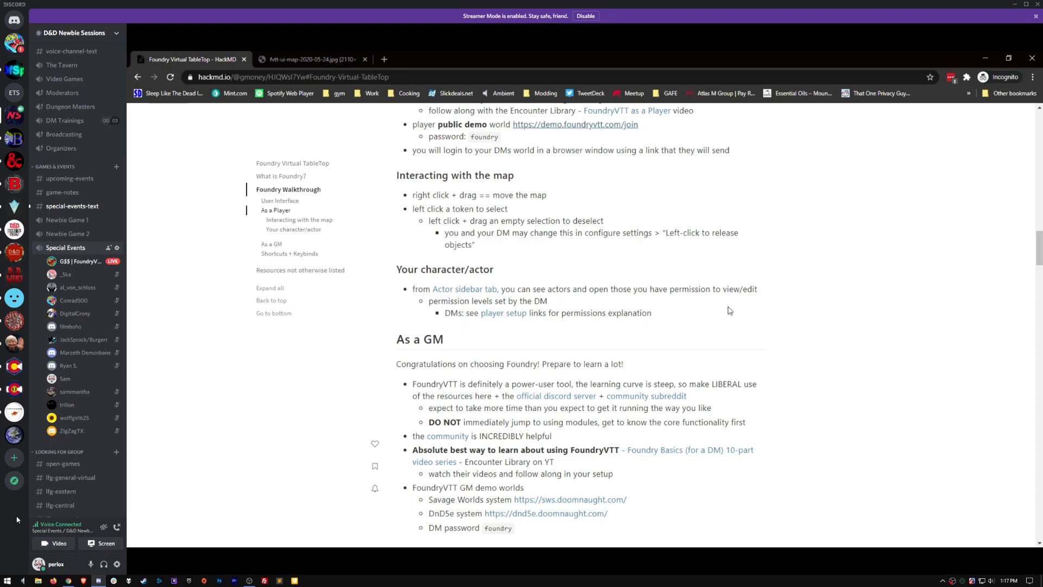
scroll(413, 284, up, 4)
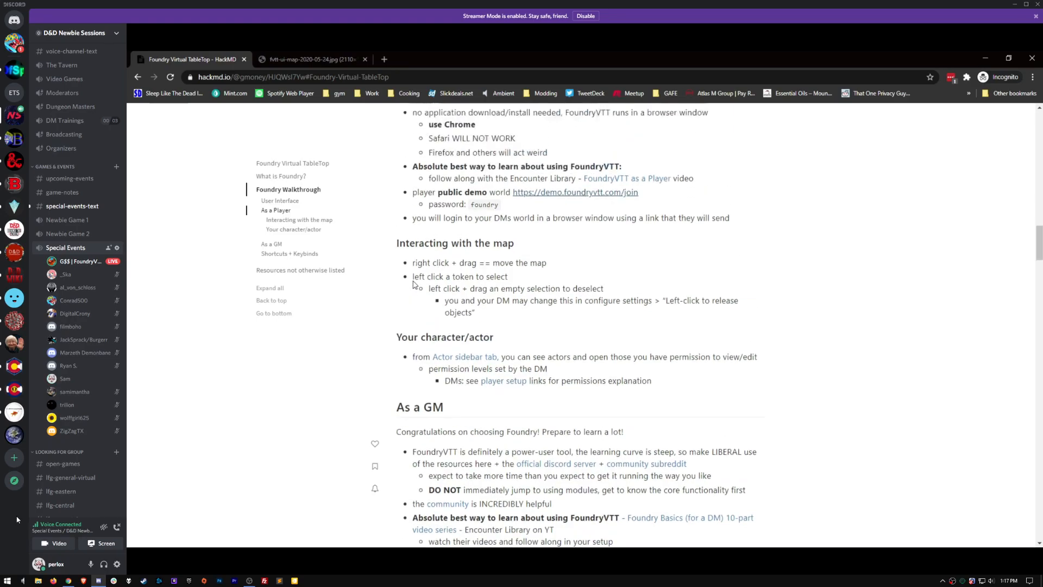
scroll(561, 375, down, 1)
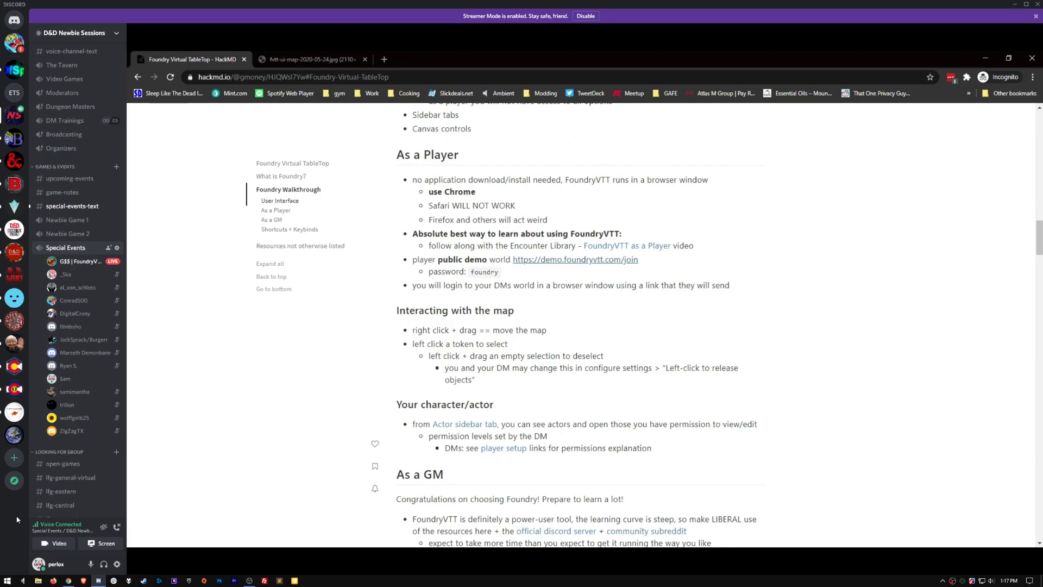
mouse_move(374, 555)
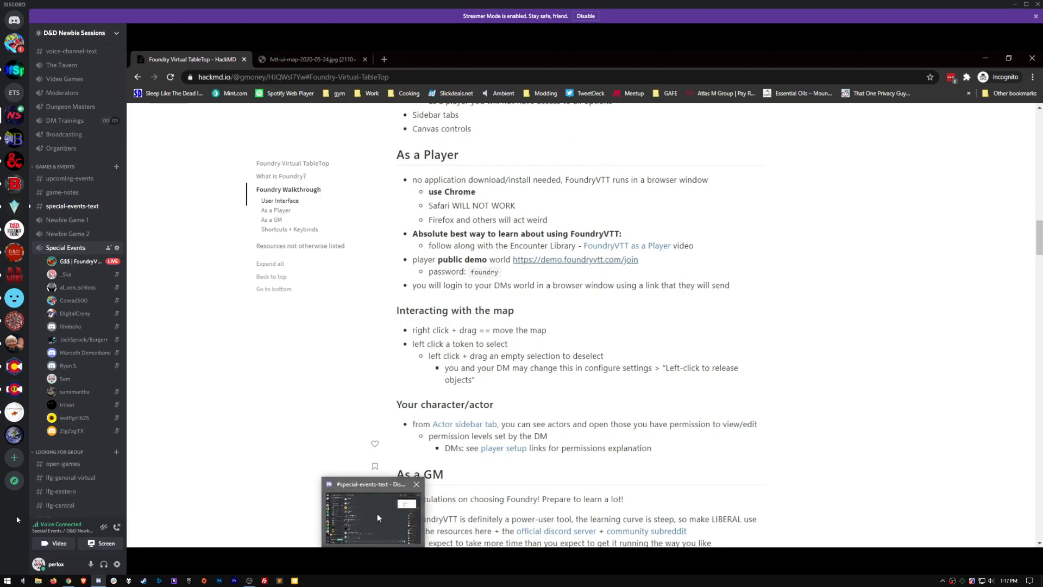
click(378, 517)
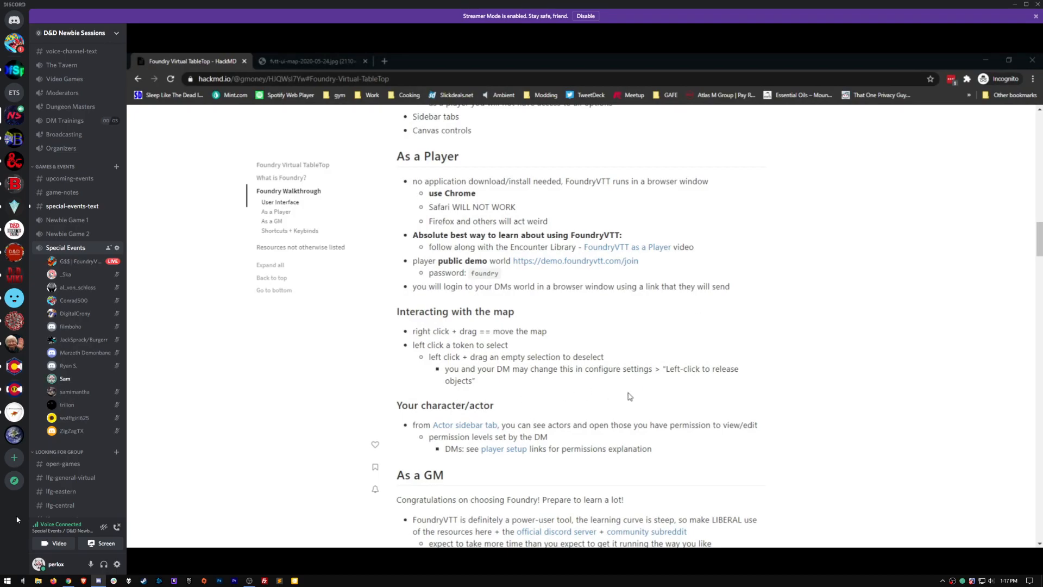
click(72, 206)
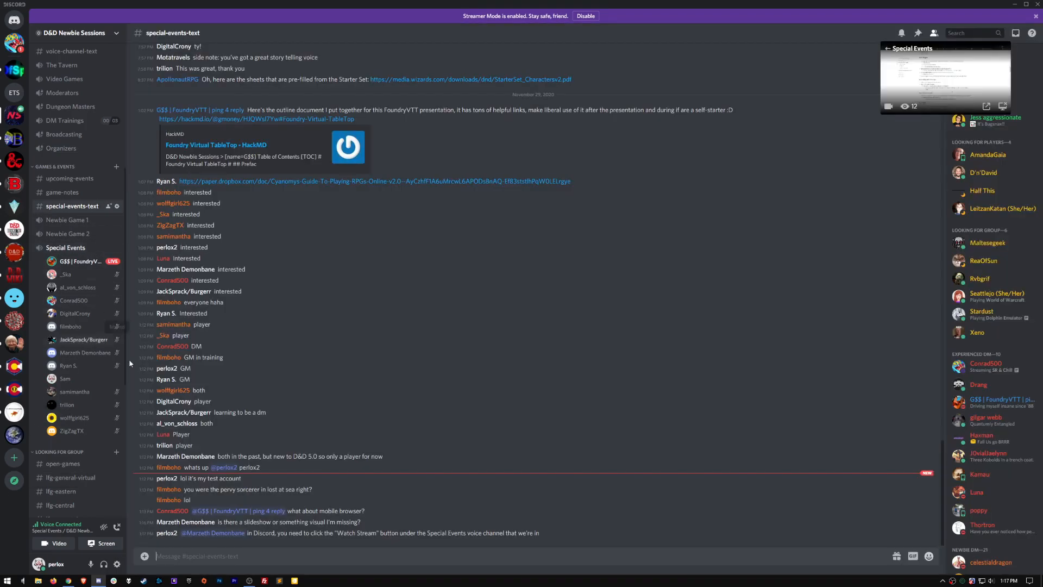
triple_click(347, 511)
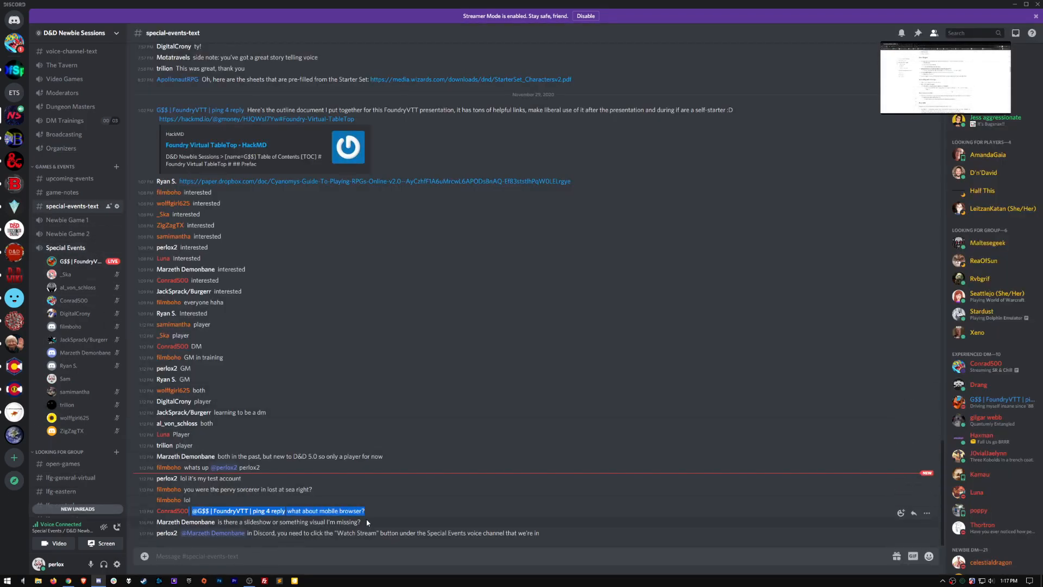
click(381, 521)
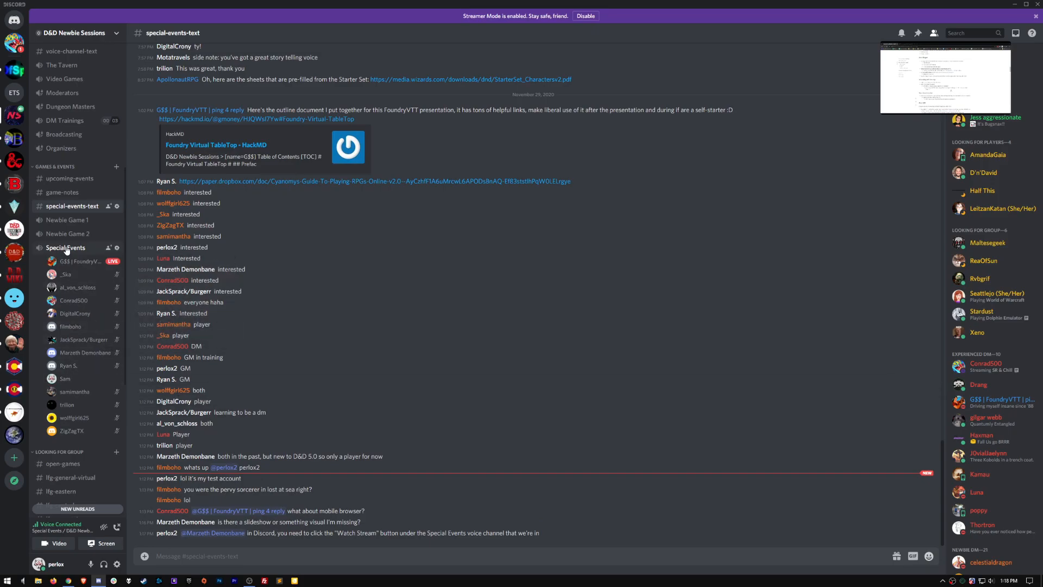
click(65, 249)
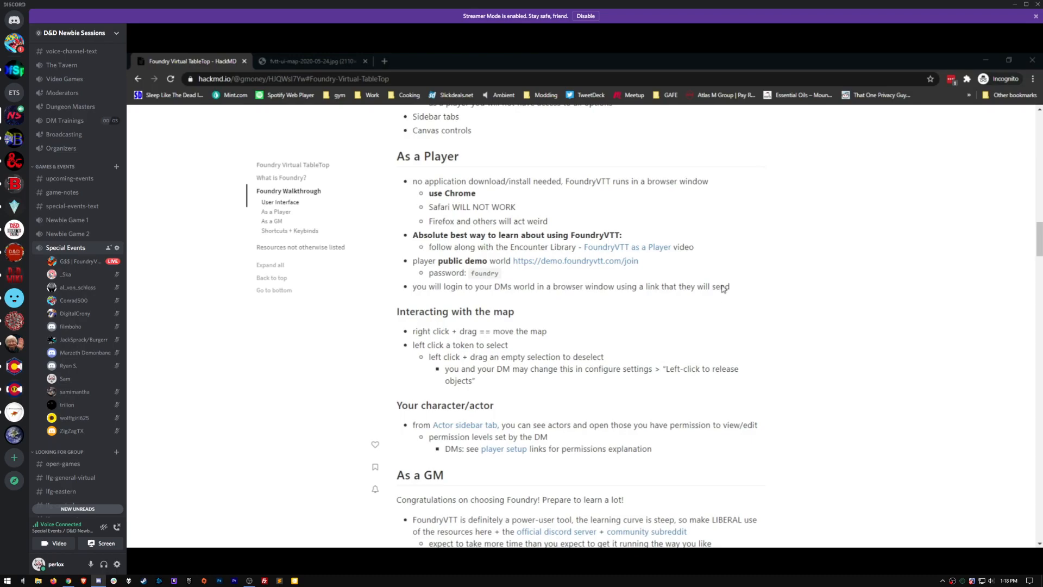
click(1005, 62)
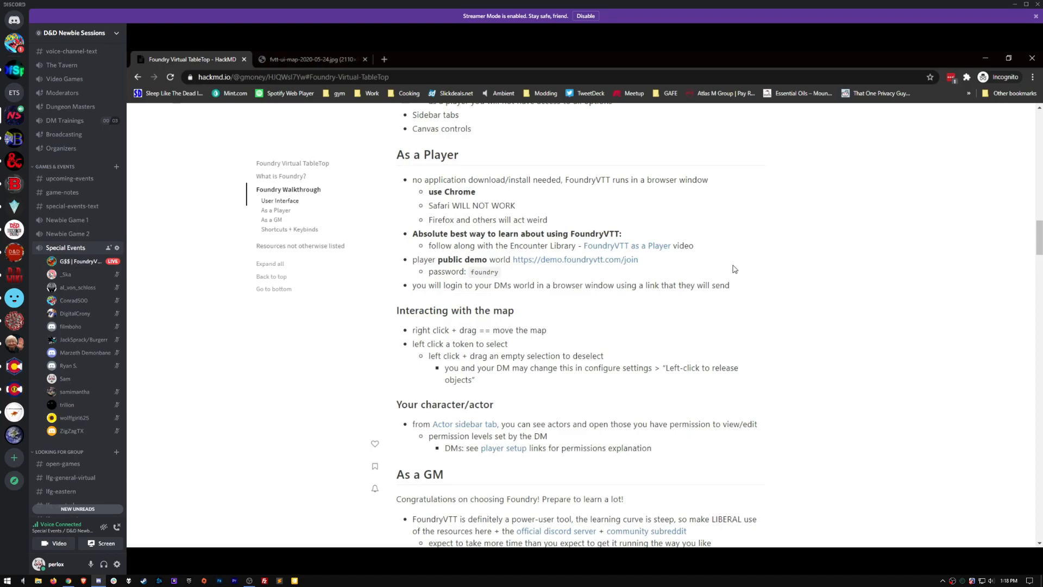
scroll(734, 268, down, 4)
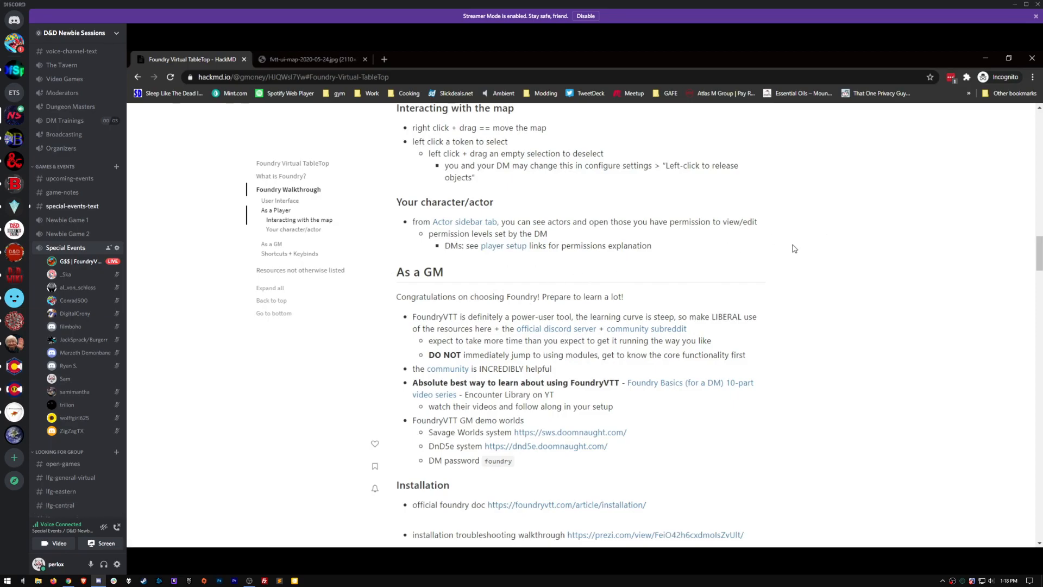
Scroll the streamed guide down to As a GM and expand the contents list
scroll(794, 248, down, 1)
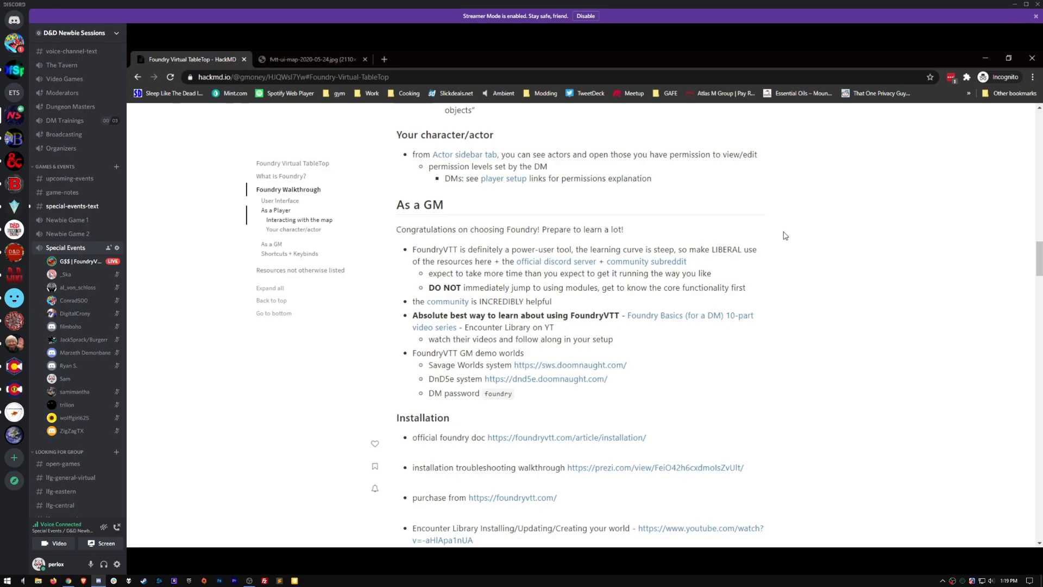
scroll(784, 233, down, 1)
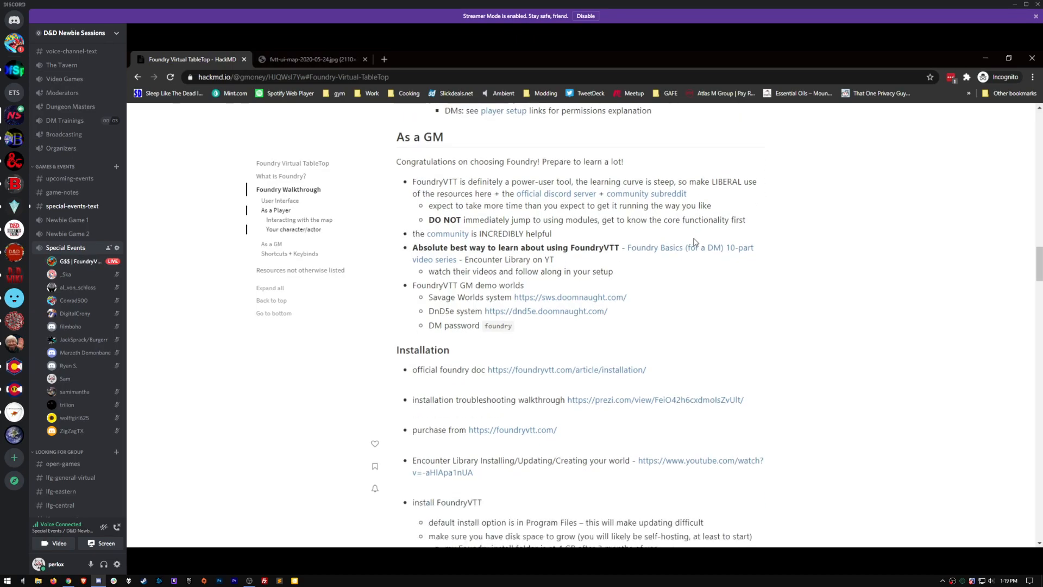
click(271, 289)
Re-expand all contents, jump to Setting up FoundryVTT application, then back to As a GM
click(277, 418)
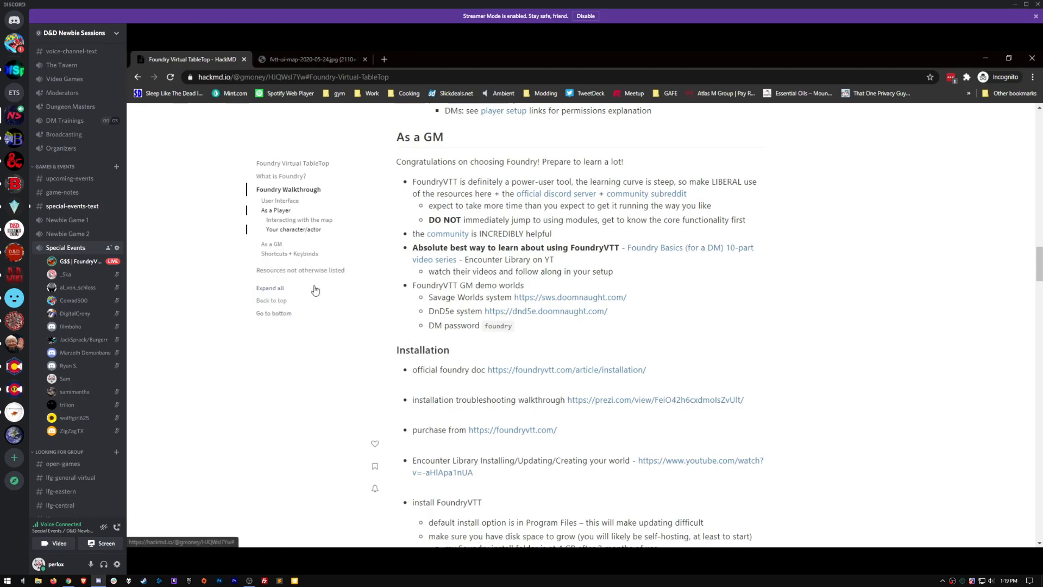
click(275, 288)
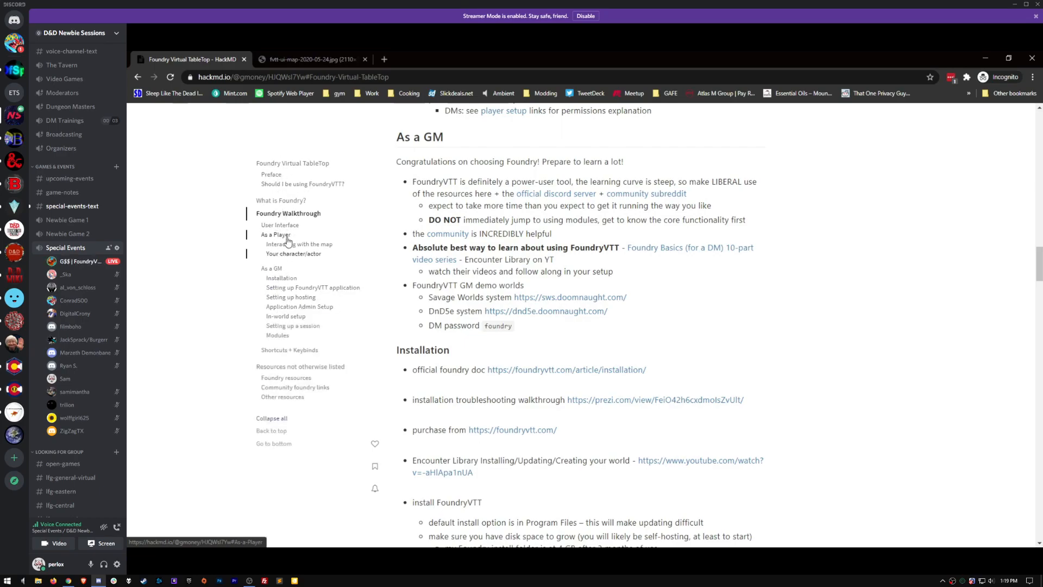
click(285, 289)
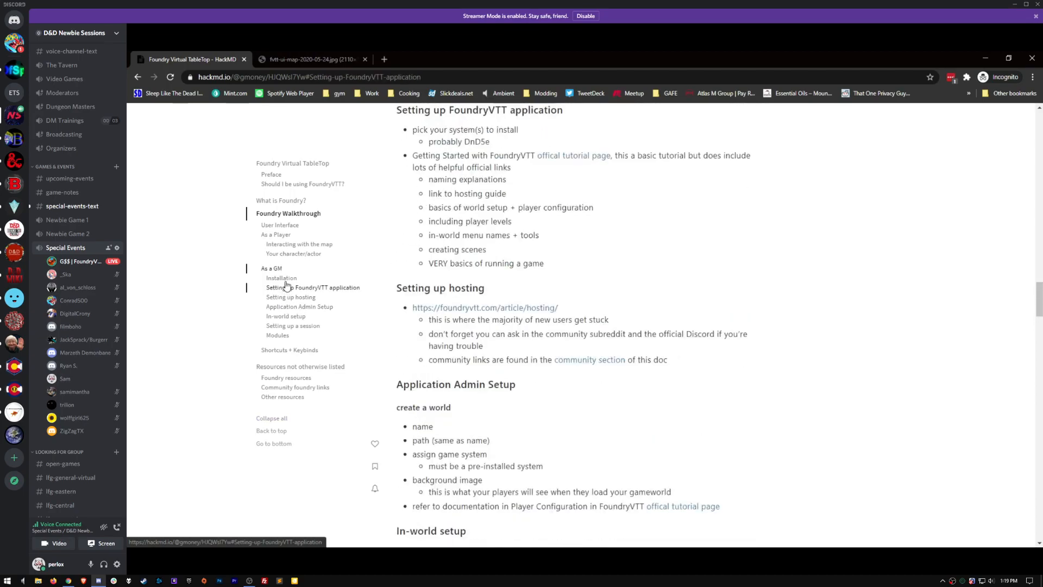
click(272, 268)
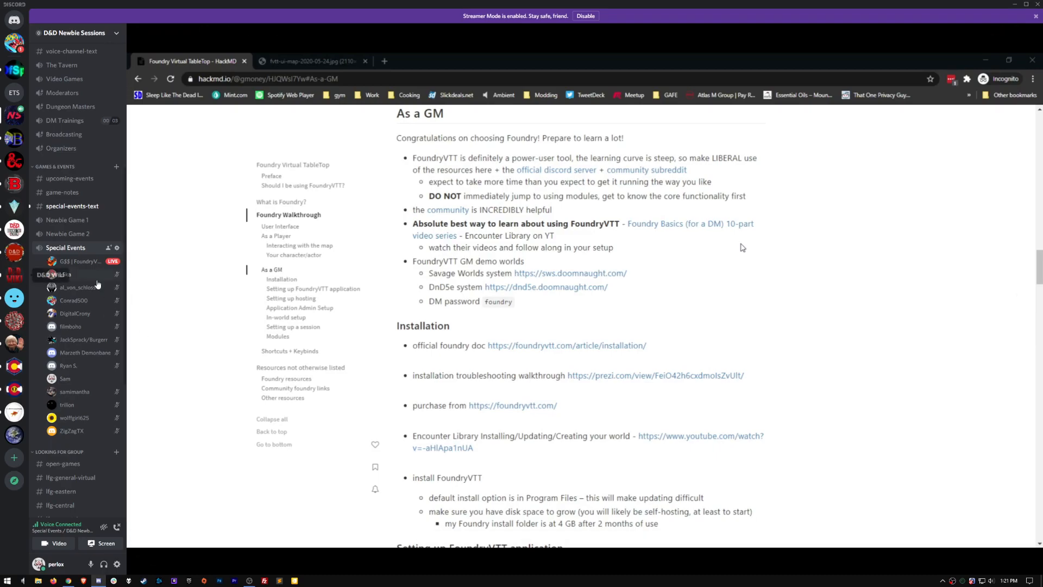
Move between the special-events-text chat and the stream, ending on the chat's new messages
click(67, 209)
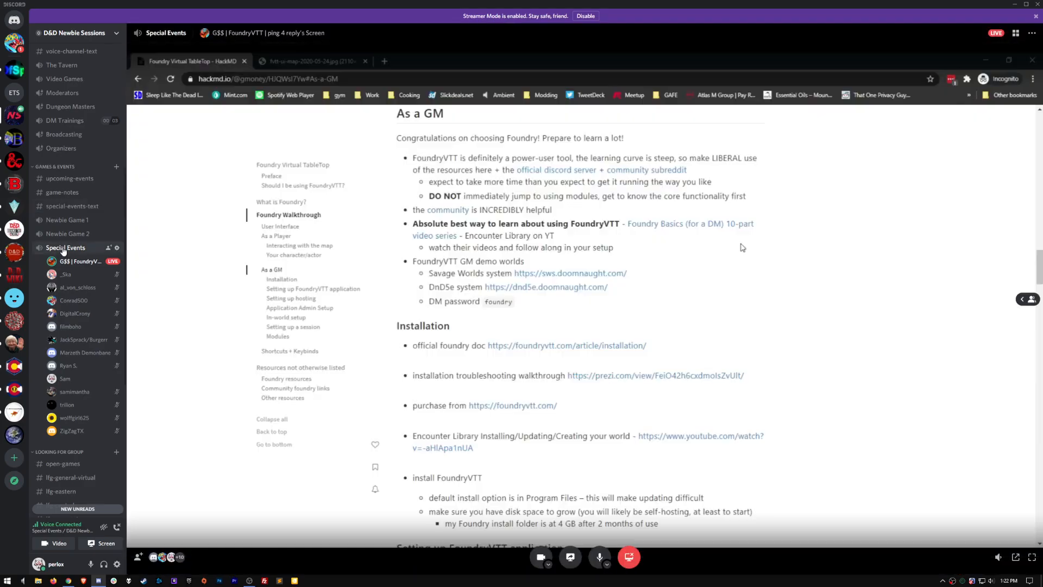
click(64, 251)
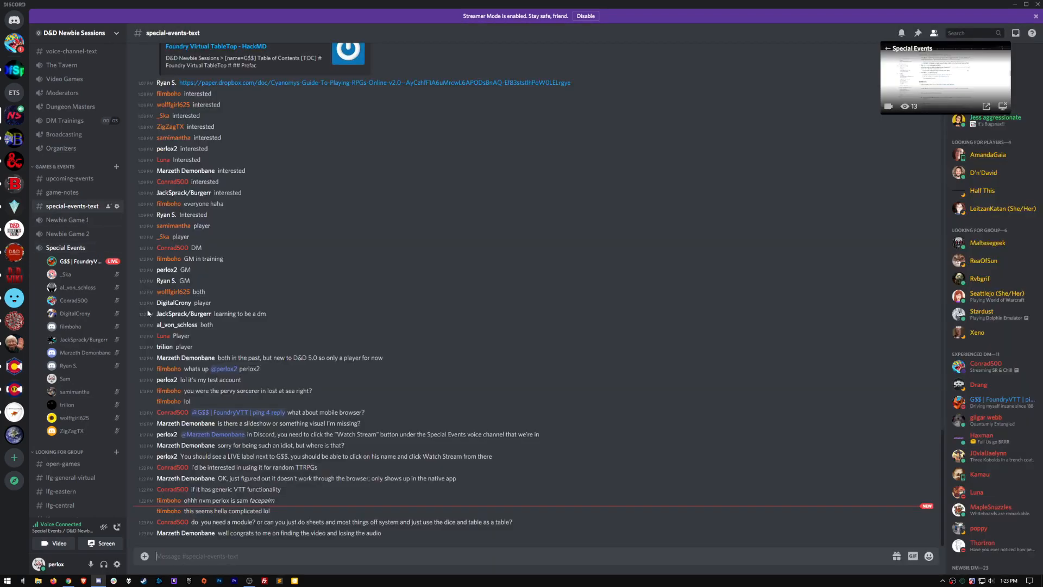
click(54, 207)
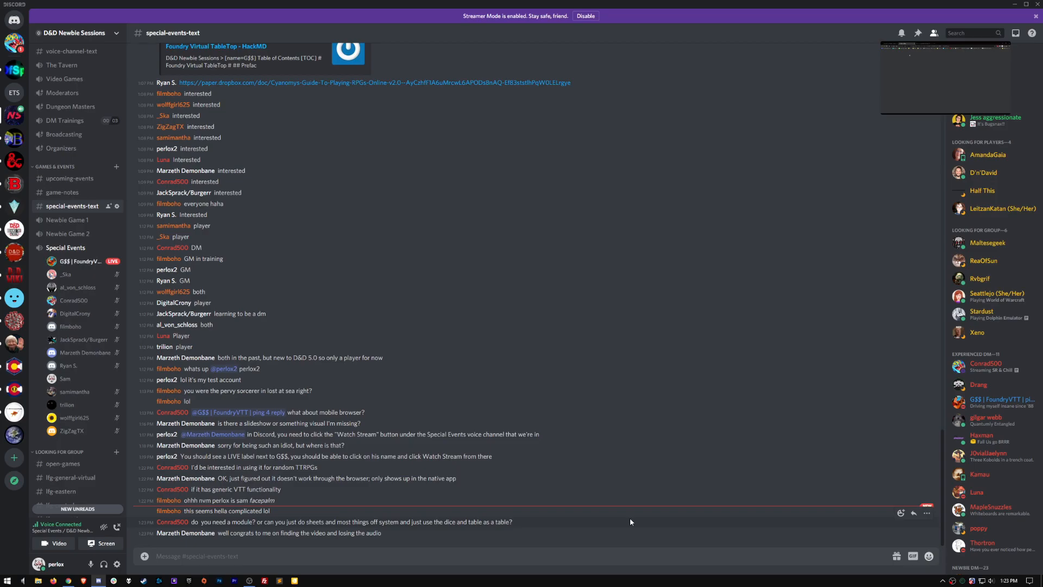
Reopen the Special Events stream showing the Dropbox Paper guide's Astral Tabletop review
click(66, 248)
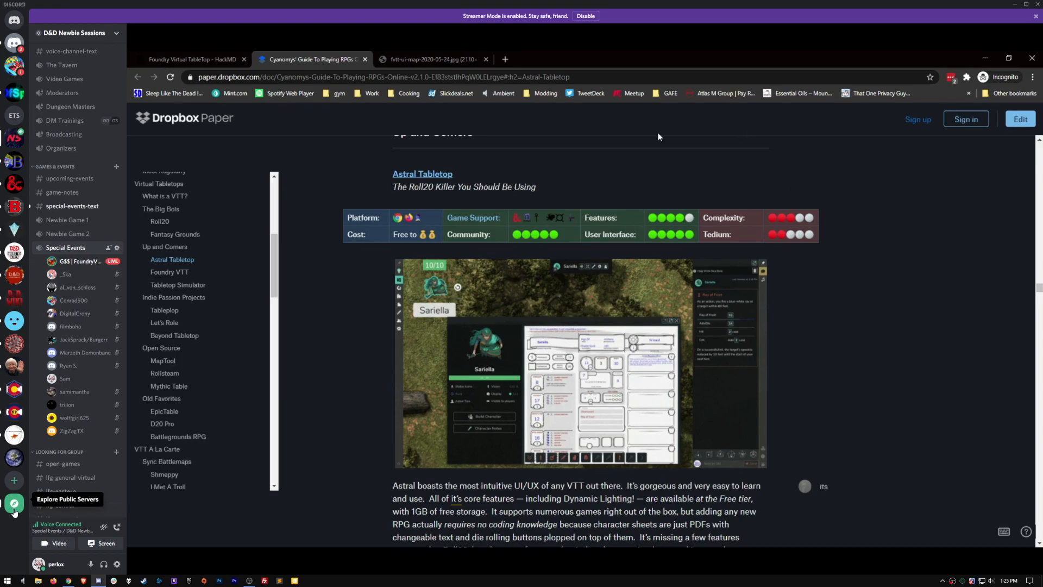
Switch the streamed browser to the HackMD Foundry guide, then return to special-events-text
click(179, 55)
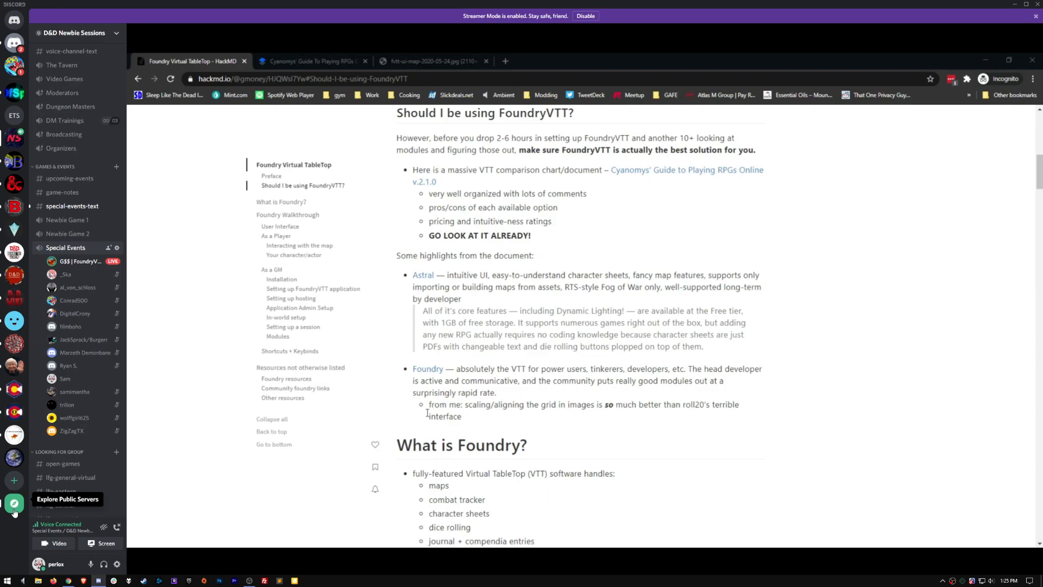
click(73, 206)
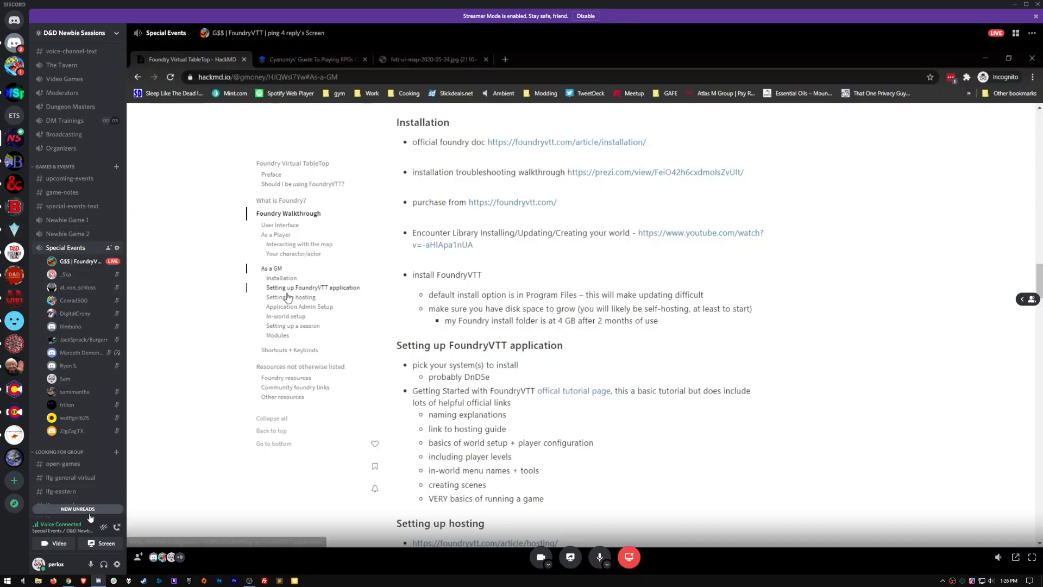
Reopen the Special Events screen share at the guide's Installation section
click(65, 247)
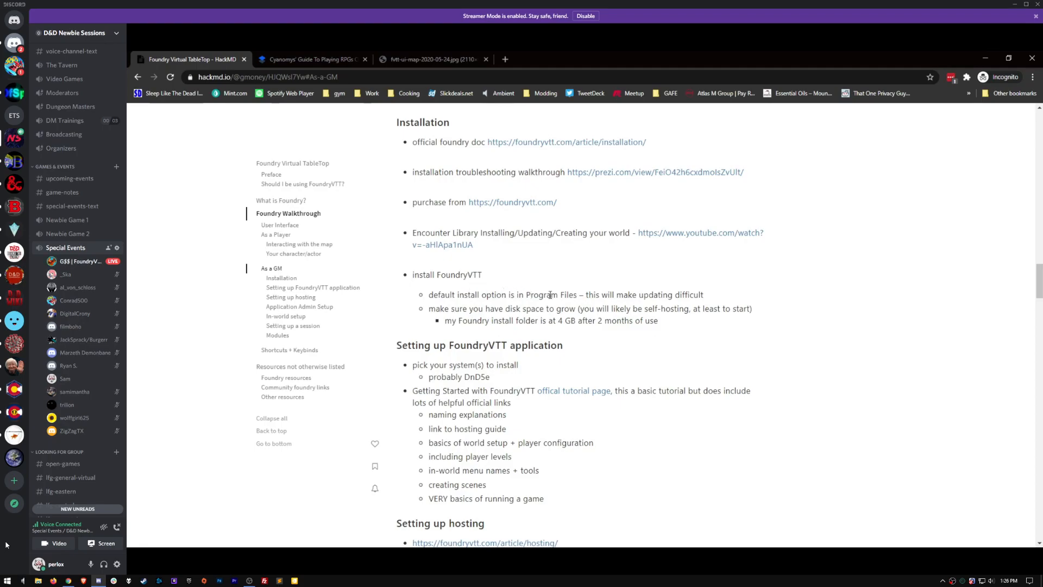
Highlight the default install location warning, then the 4 GB install folder note
triple_click(515, 295)
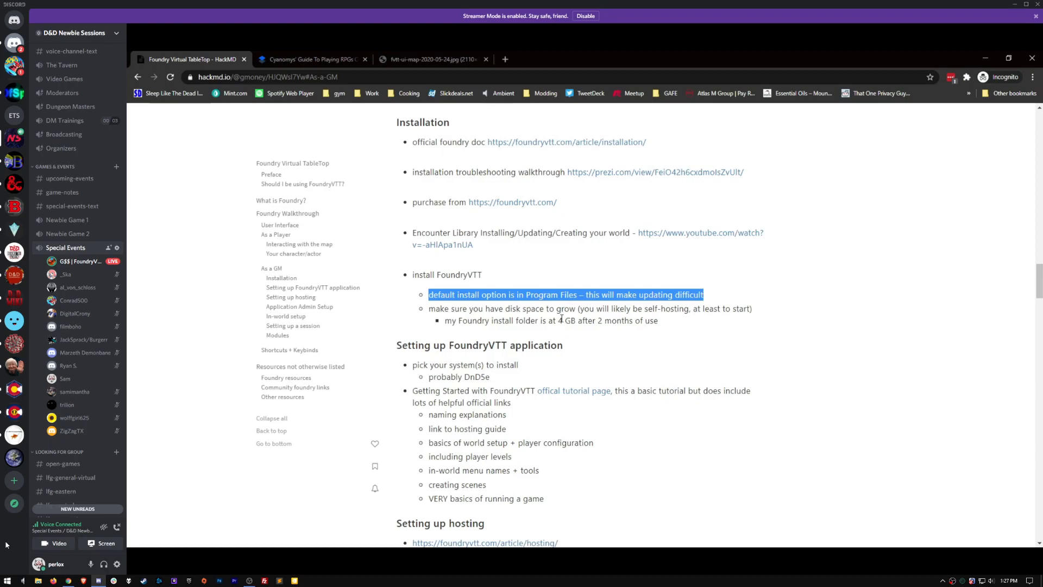
click(563, 321)
triple_click(563, 321)
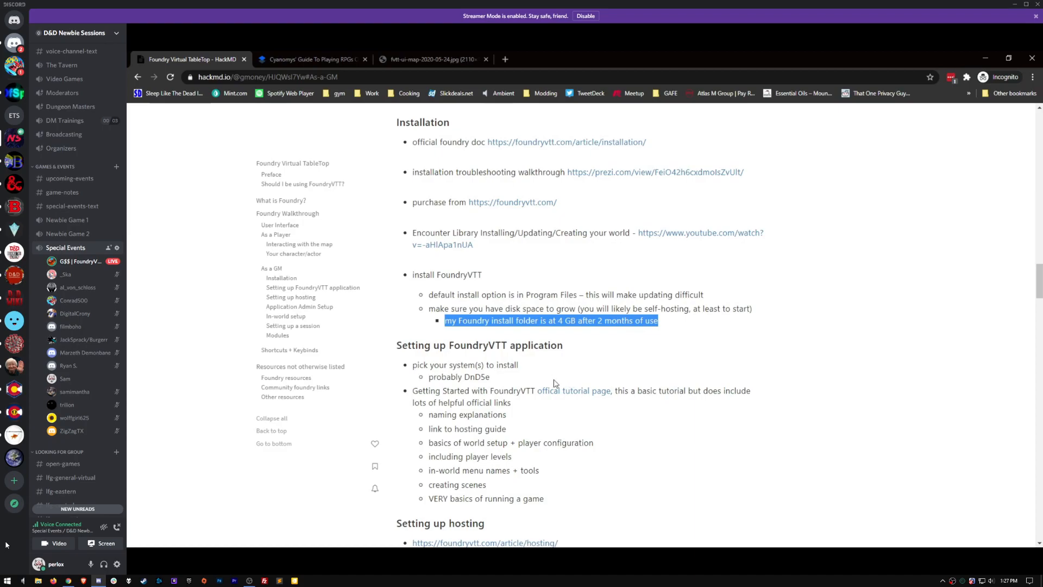
Scroll the streamed guide down past the Setting up FoundryVTT application steps
scroll(559, 374, down, 1)
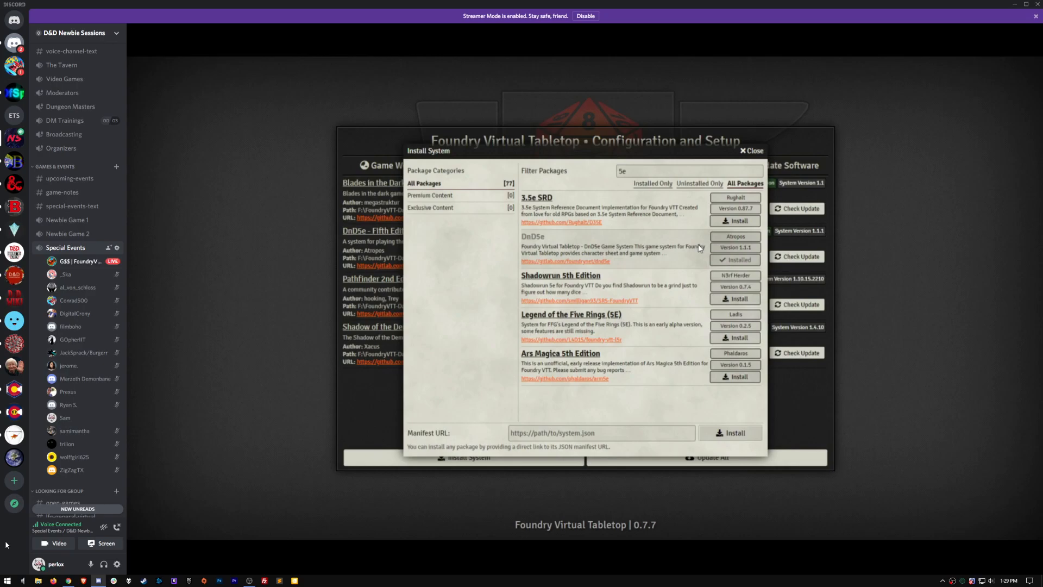
Close the Install System dialog and show Foundry's Configuration tab with port 30000 and F:/FoundryVTT-Data
click(747, 152)
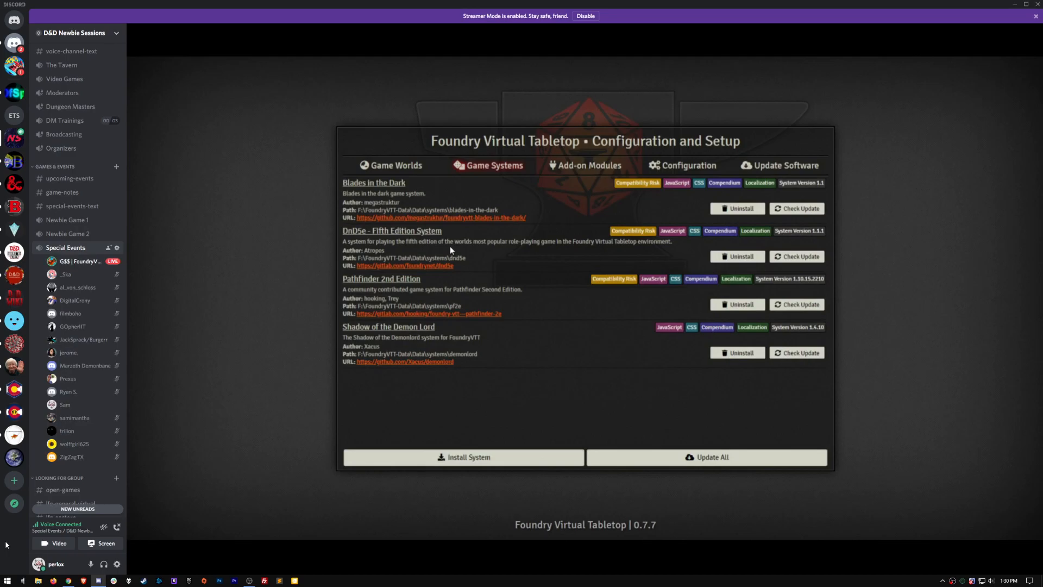
click(673, 170)
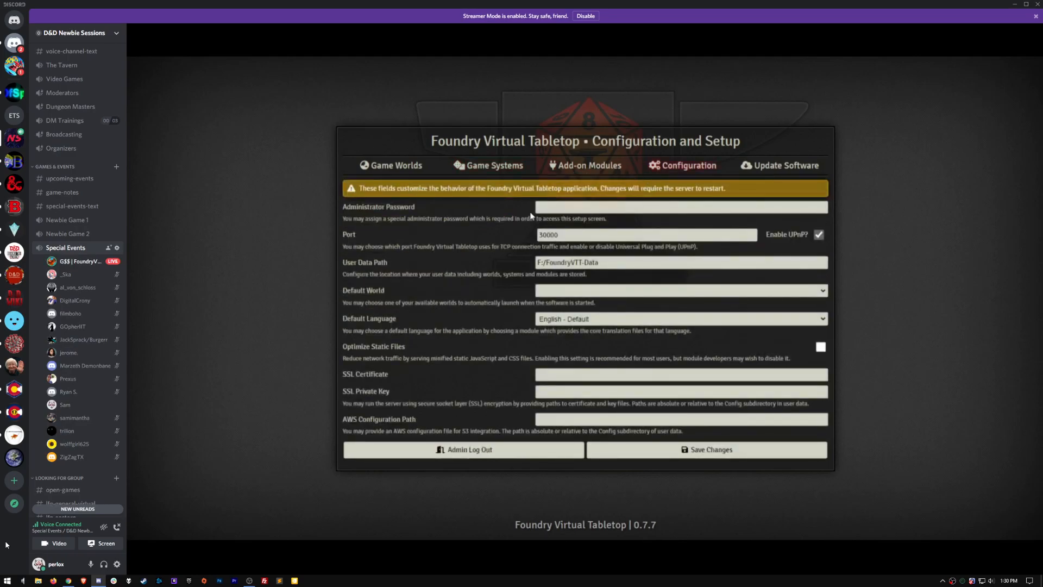
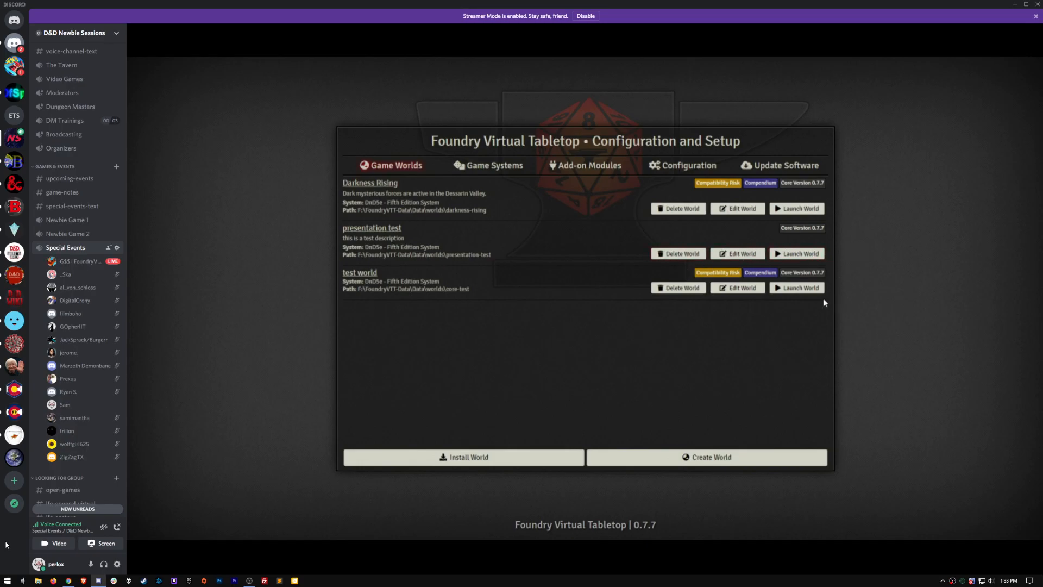
Open the presentation test world's Edit World settings and close them without changes
click(744, 255)
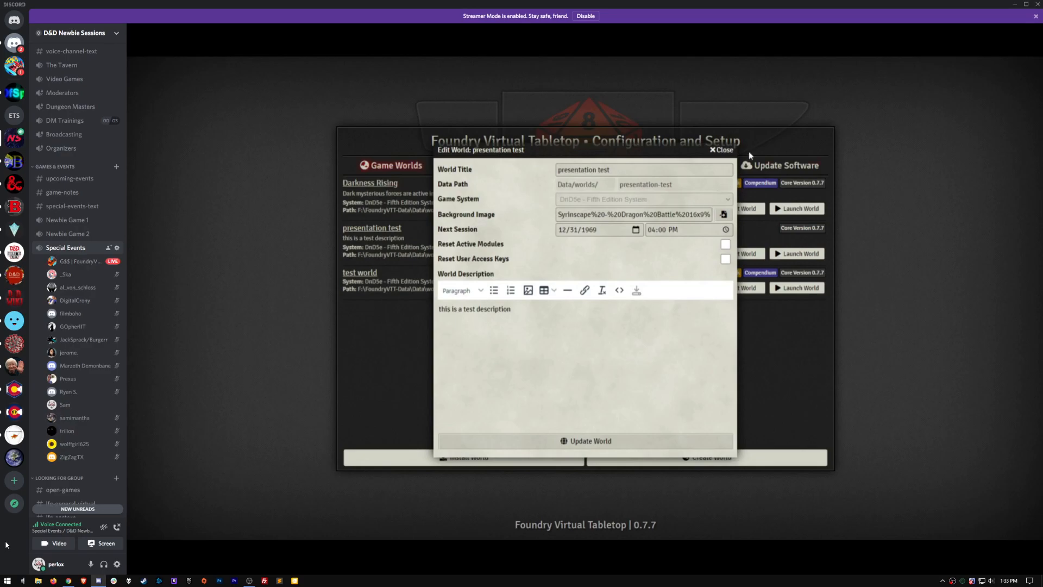
click(723, 150)
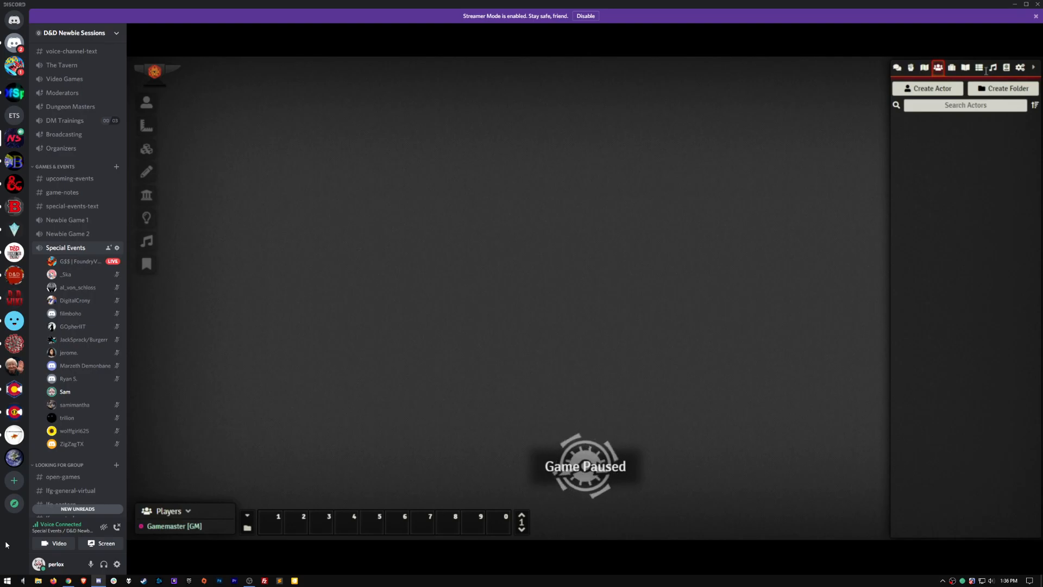
Create a new actor named retnuh, keeping the Player Character type
click(941, 94)
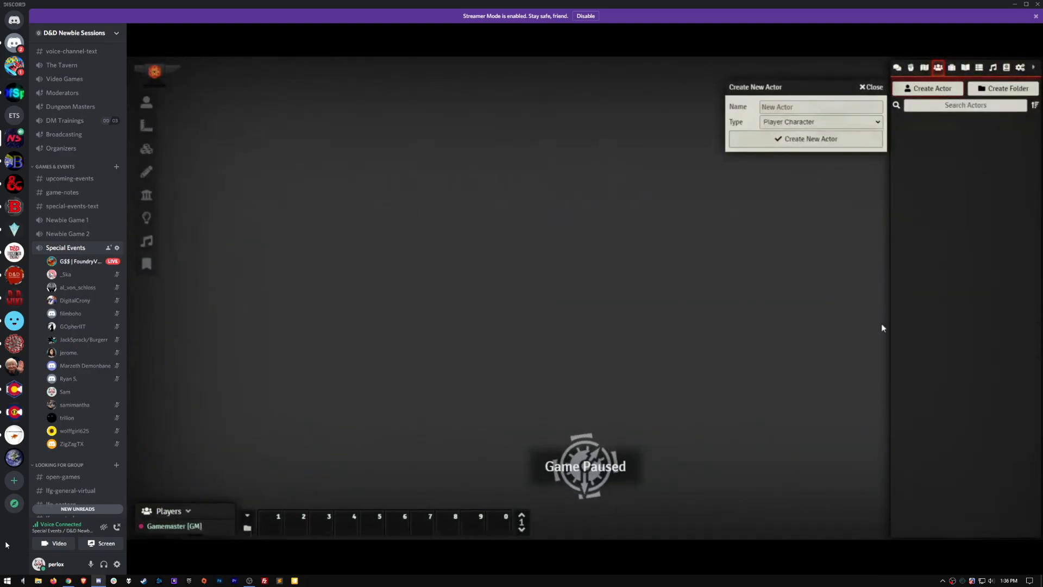
click(849, 106)
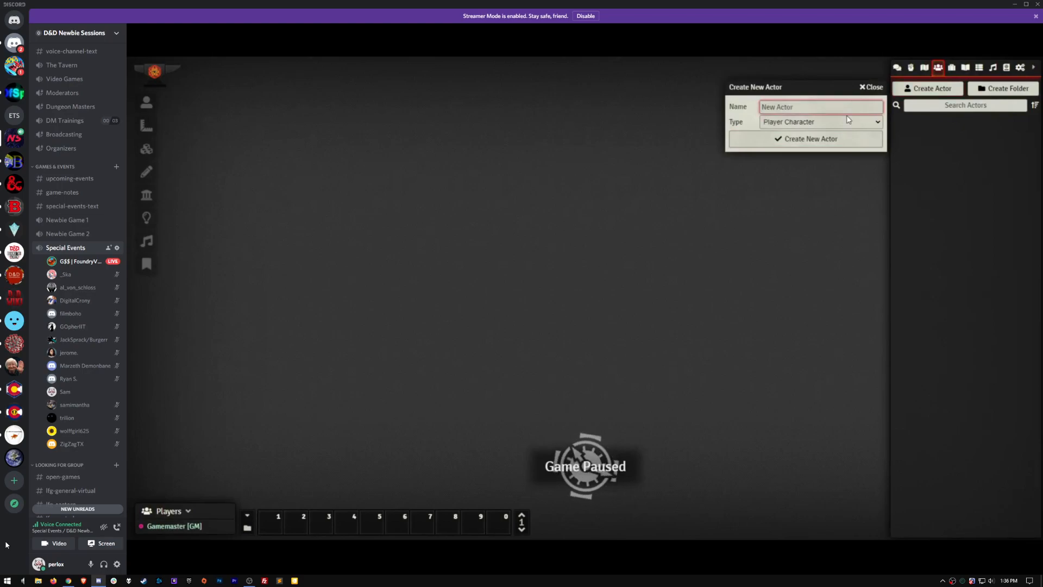
text(retnul)
click(793, 123)
click(795, 123)
click(799, 123)
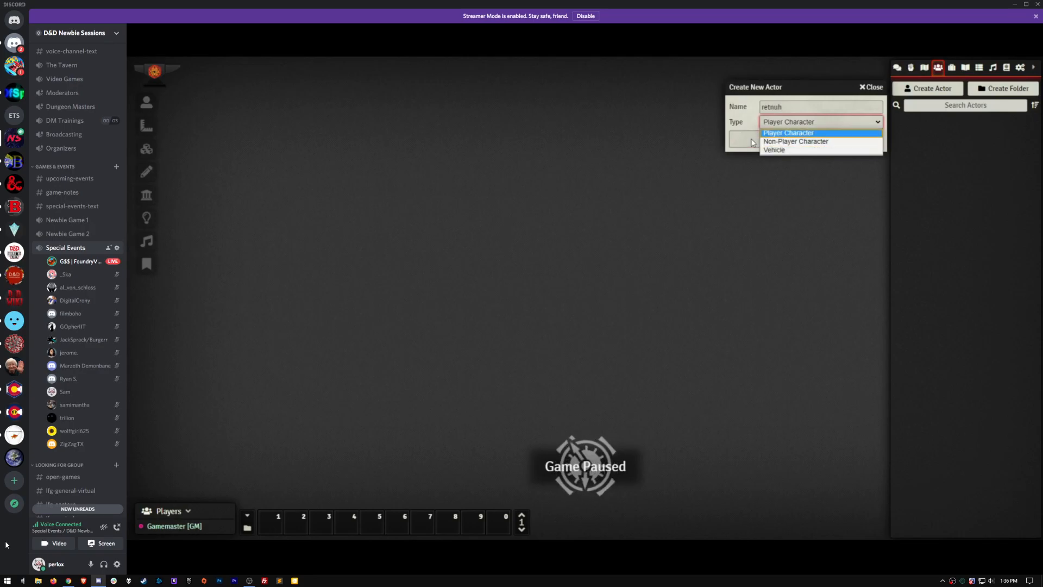
click(735, 112)
click(806, 137)
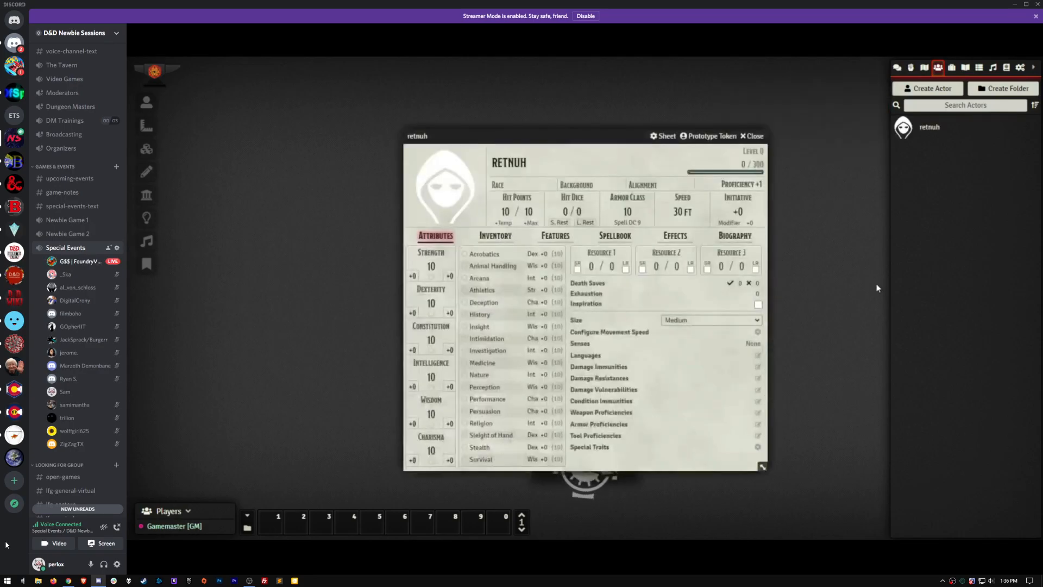
Move retnuh's character sheet up and left, then open its Sheet configuration
drag(574, 132, 547, 107)
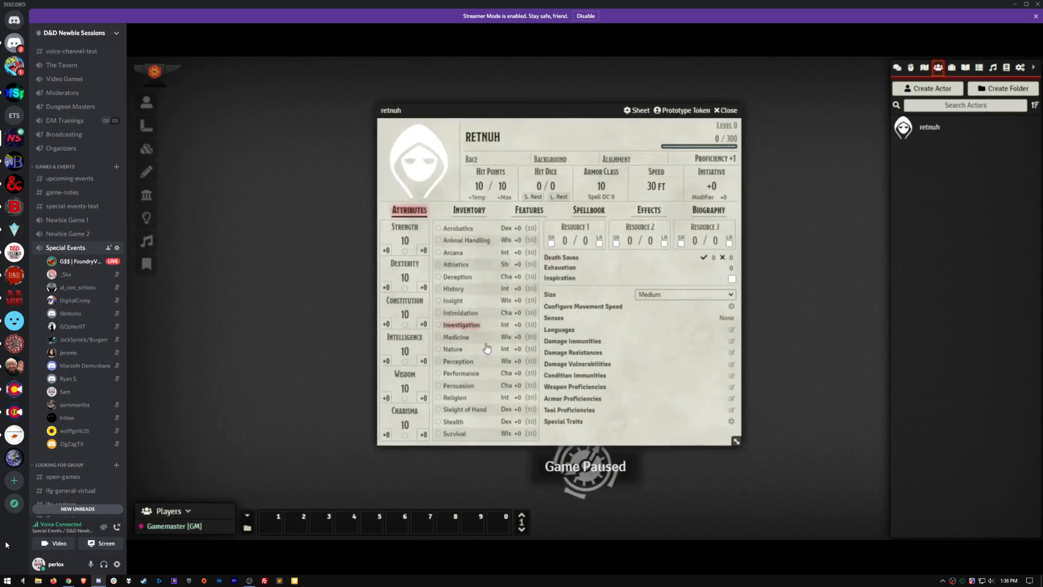
click(645, 128)
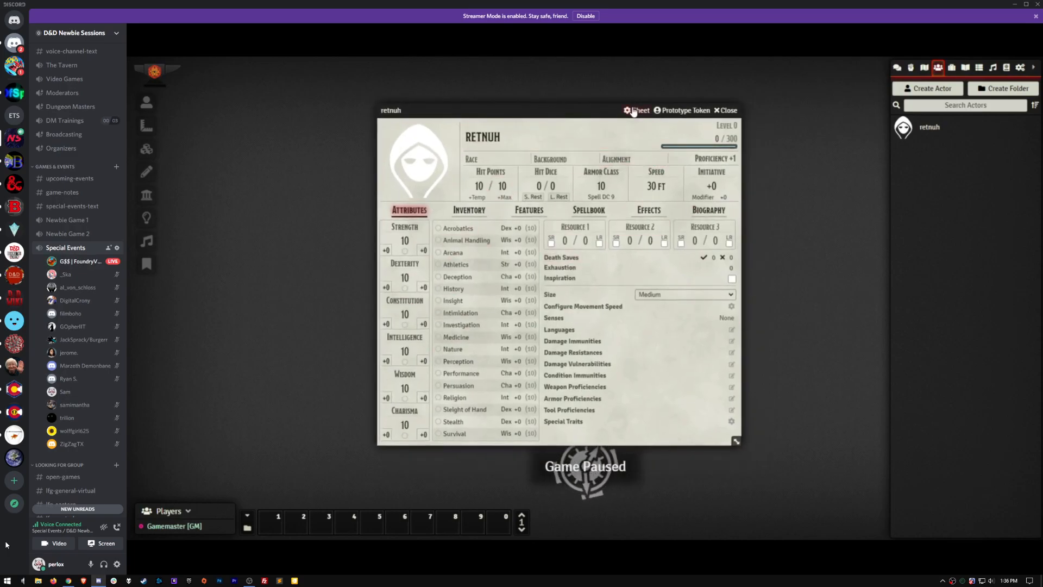
click(637, 111)
Leave the This Sheet and Default Sheet choices unchanged, close the configuration, then retnuh's sheet
click(585, 179)
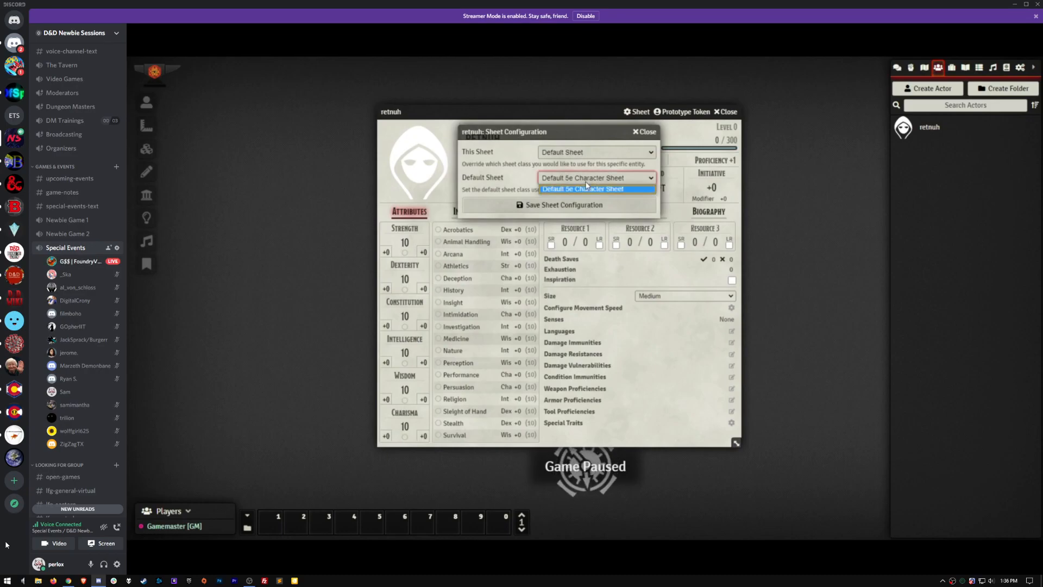
click(524, 184)
click(598, 154)
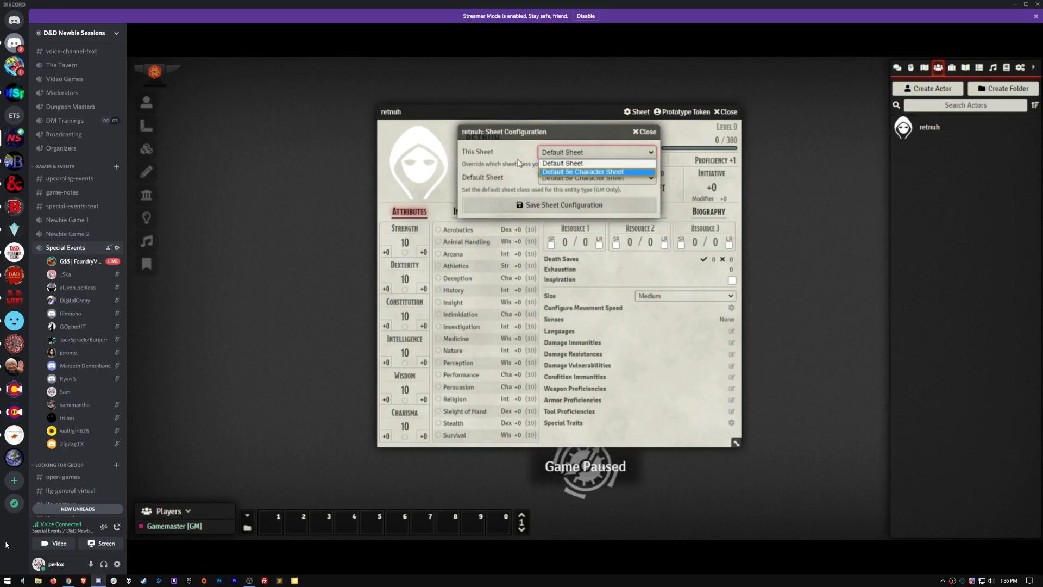
click(519, 163)
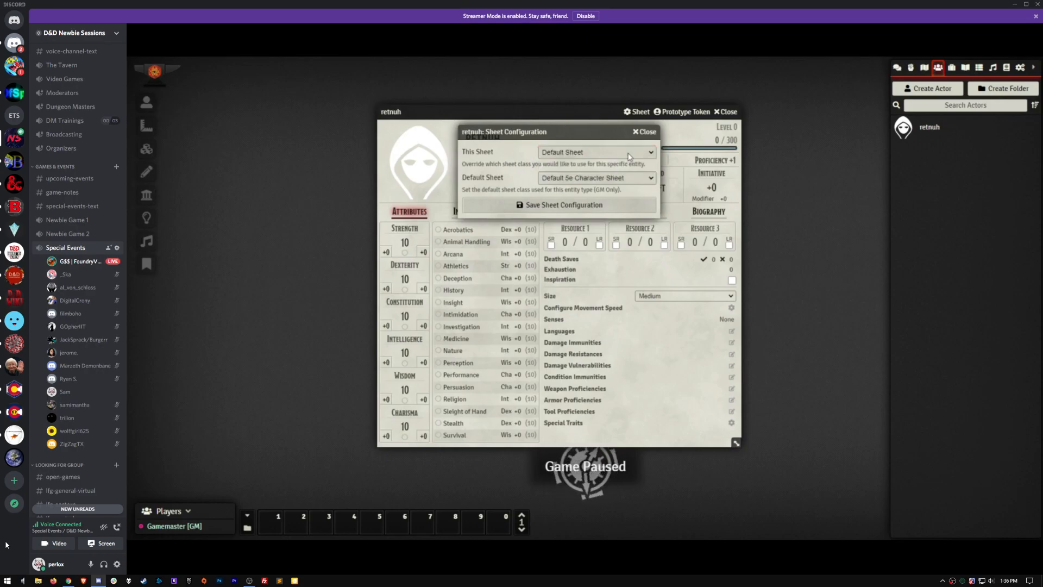
click(642, 132)
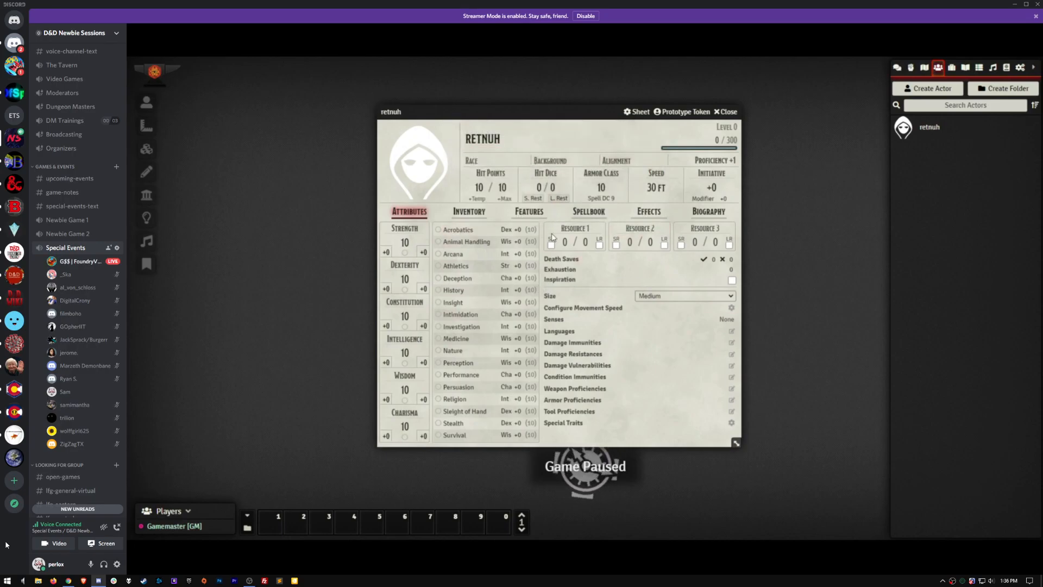
click(656, 318)
click(726, 112)
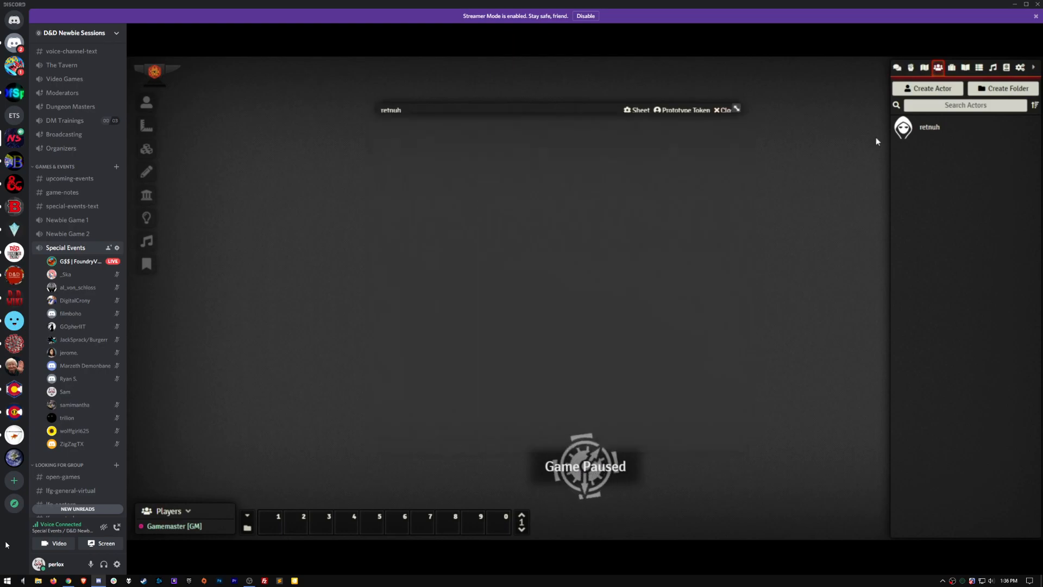
Set retnuh's permissions to Observer for All Players and Owner for one player, and save
right_click(950, 129)
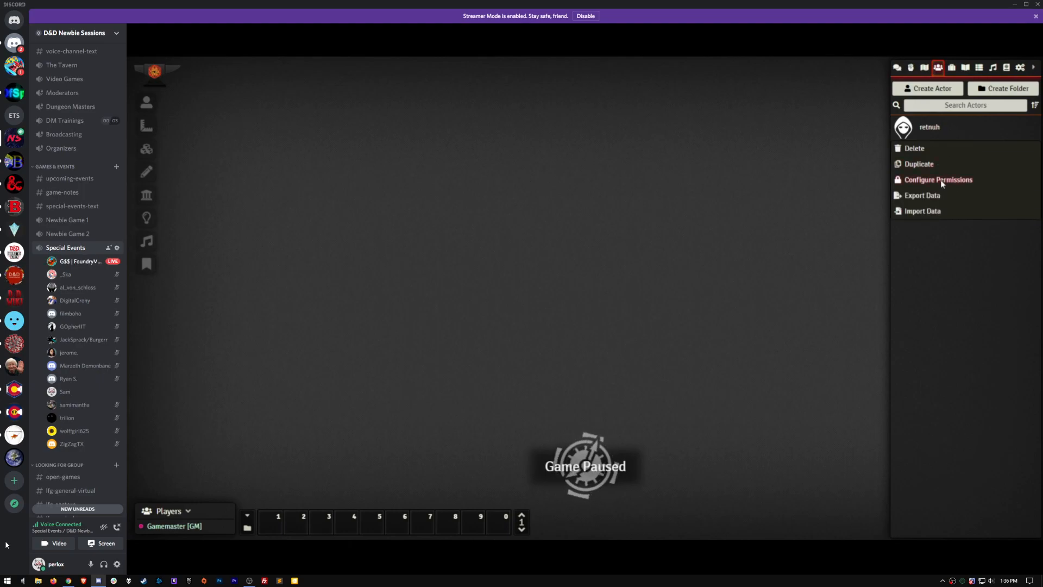
click(942, 182)
drag(806, 104, 769, 147)
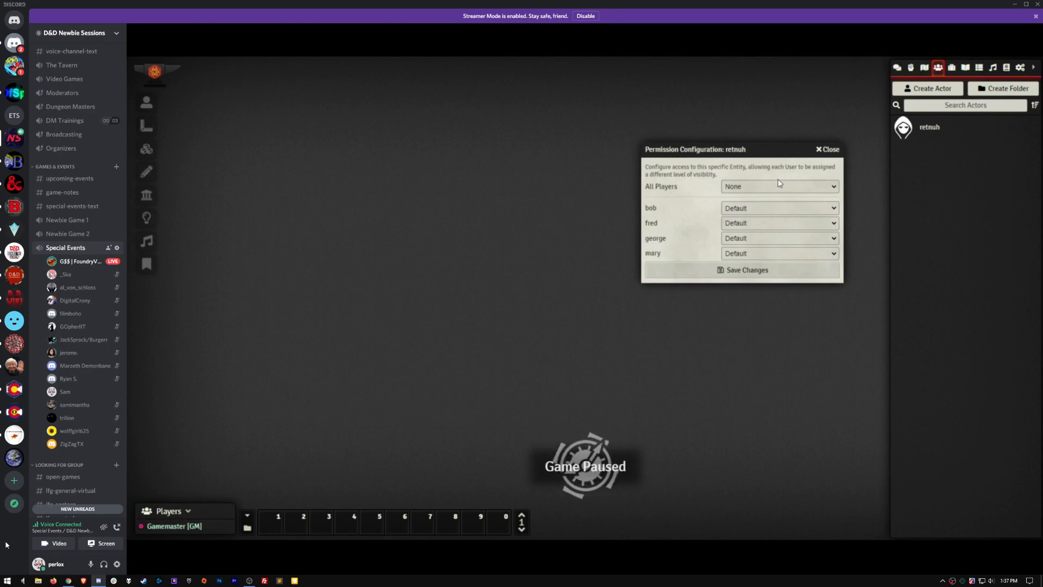
click(775, 191)
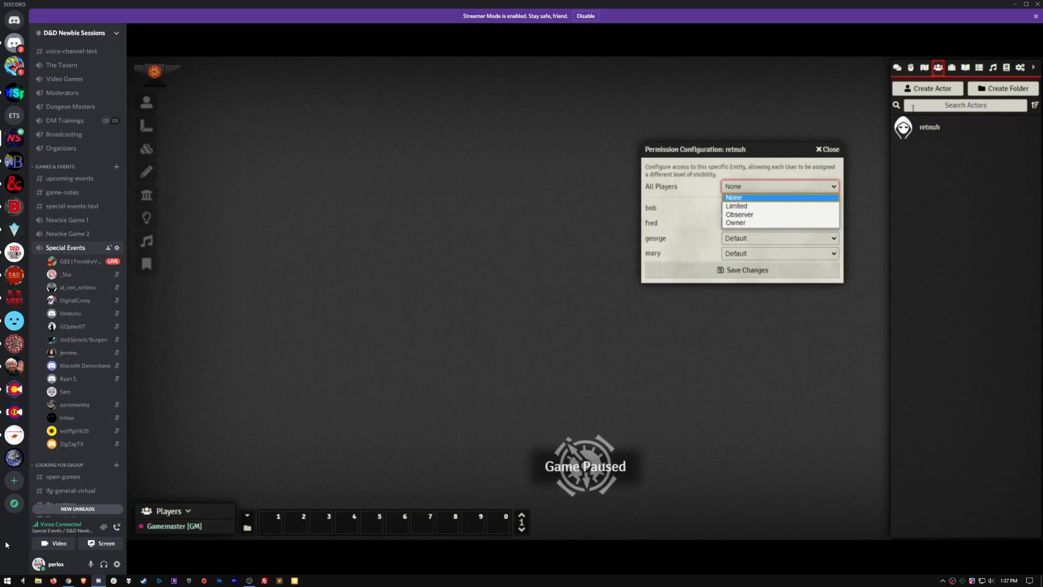
click(772, 215)
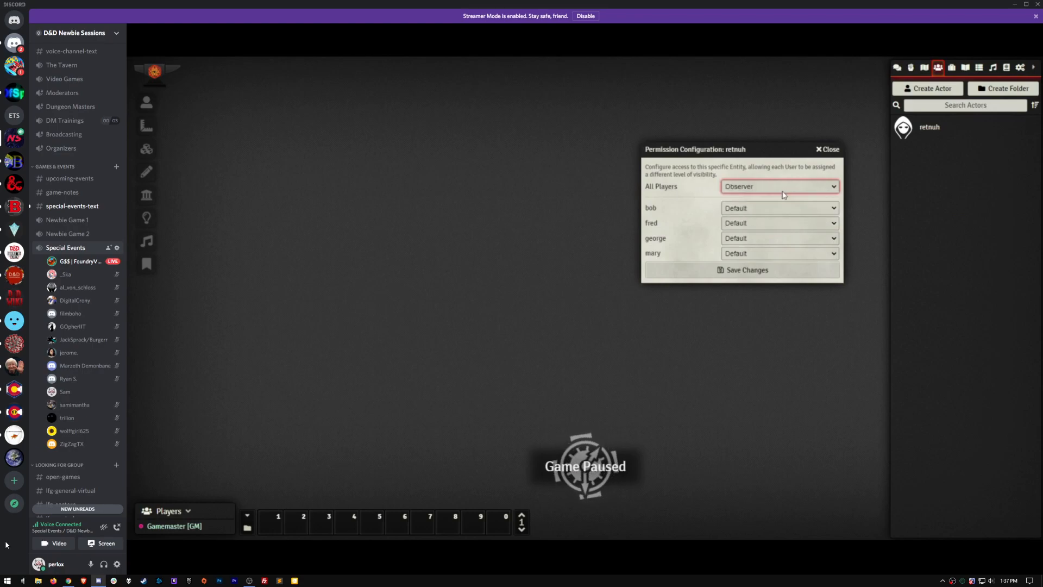
click(780, 255)
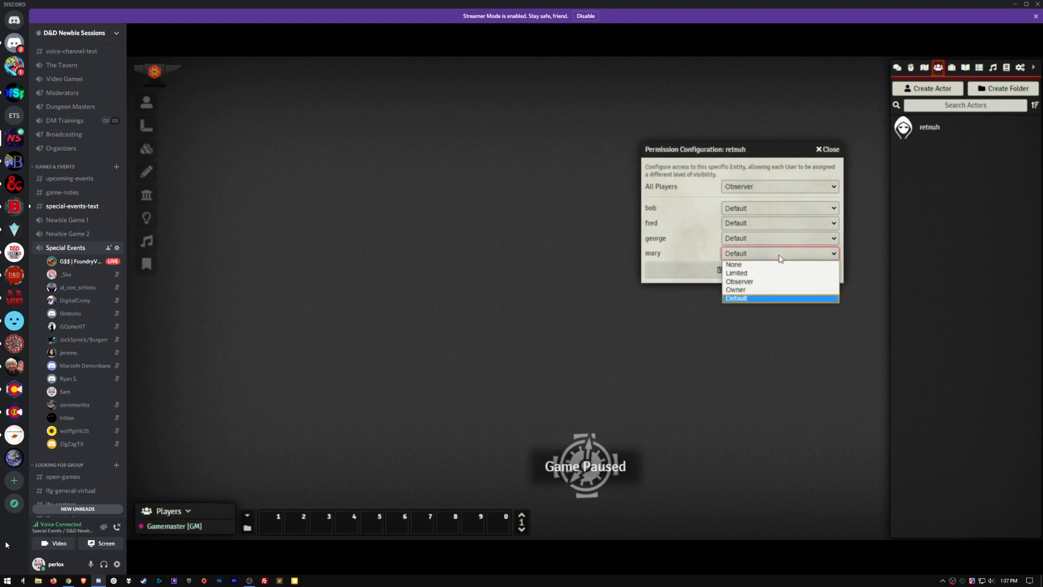
click(753, 289)
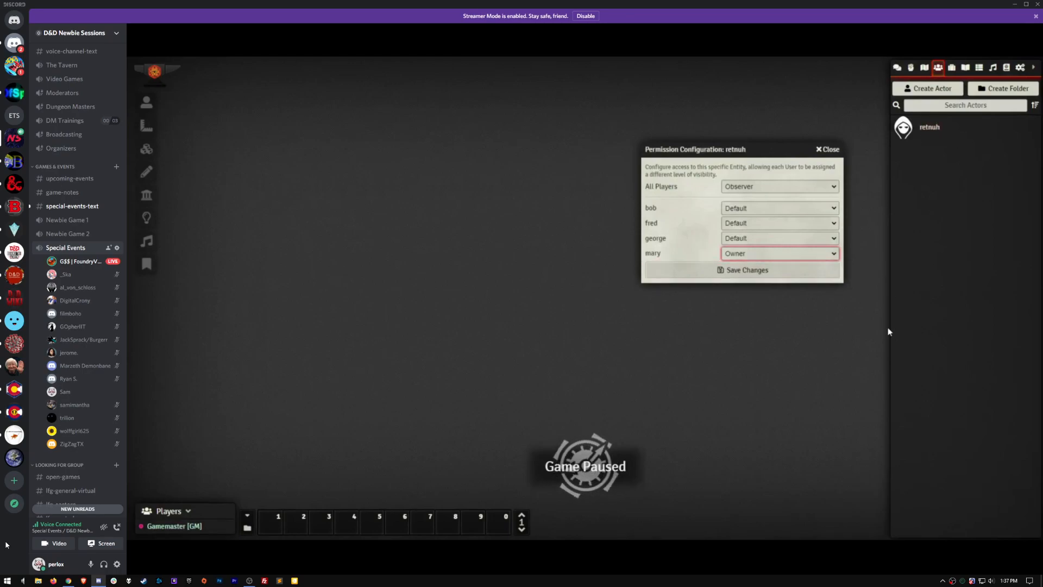
click(755, 273)
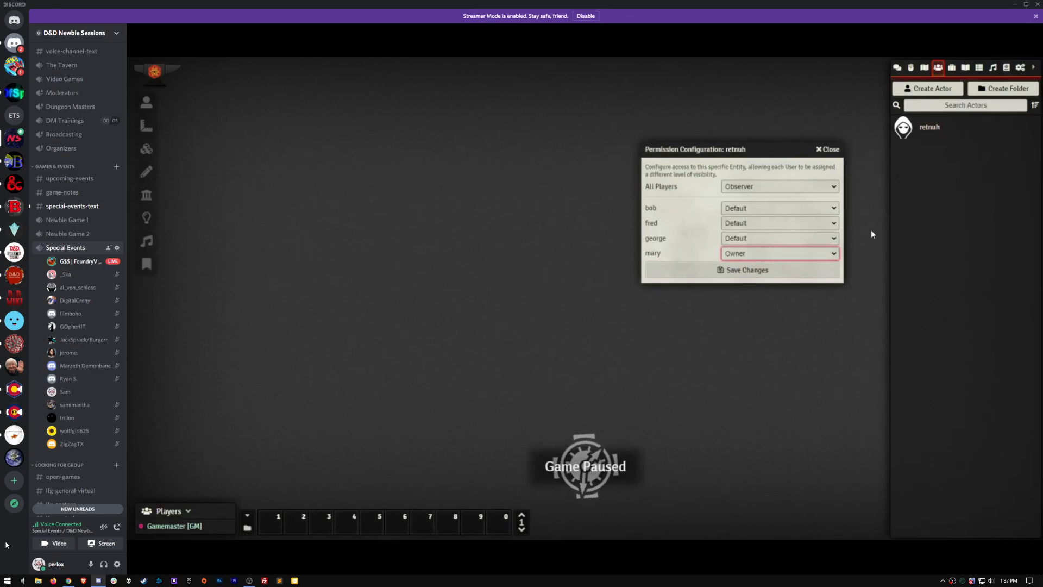
click(771, 270)
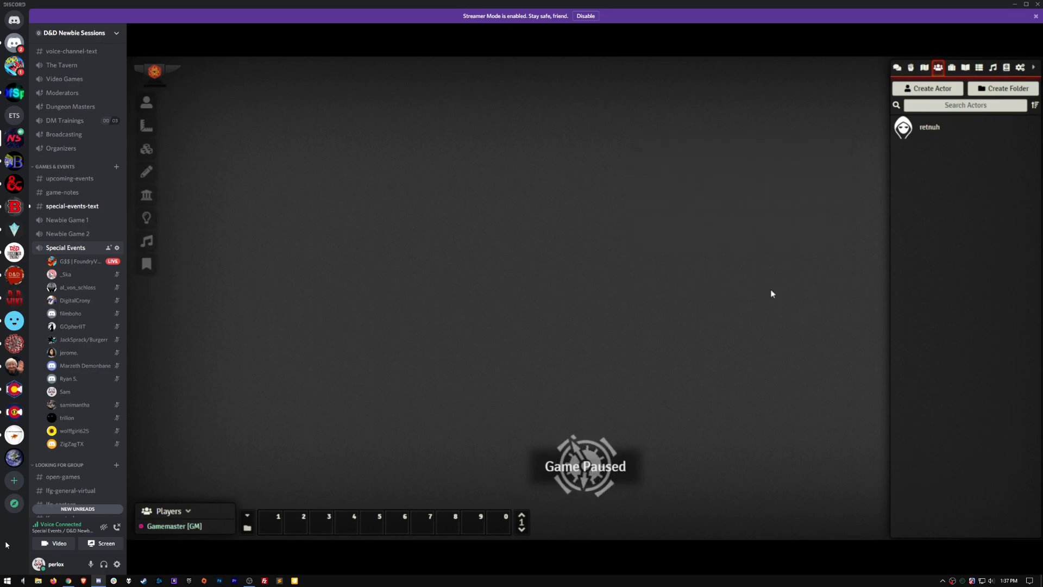
Return to setup, relaunch the presentation test world and show the Actors directory
click(950, 130)
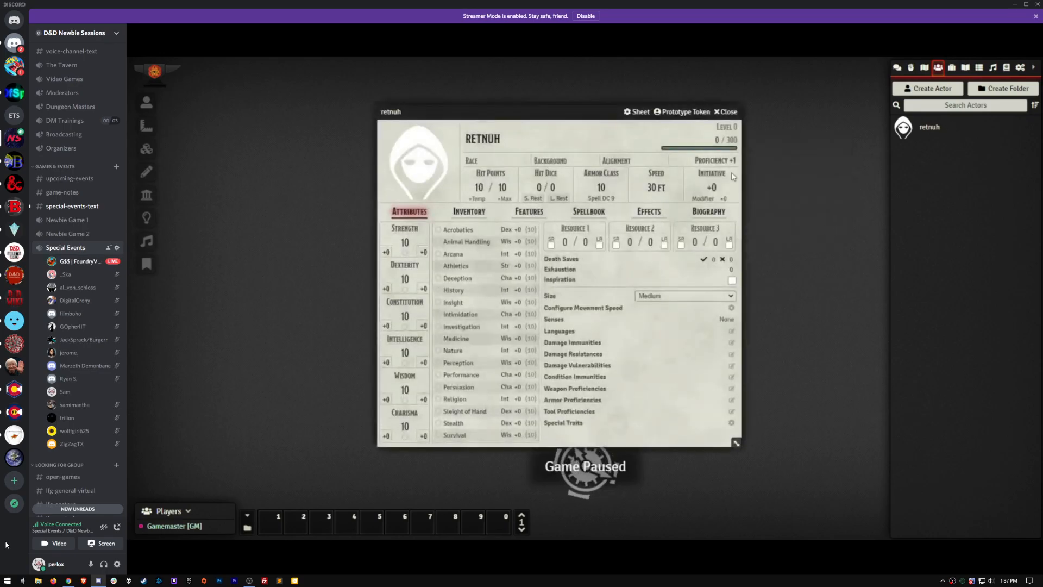
click(726, 112)
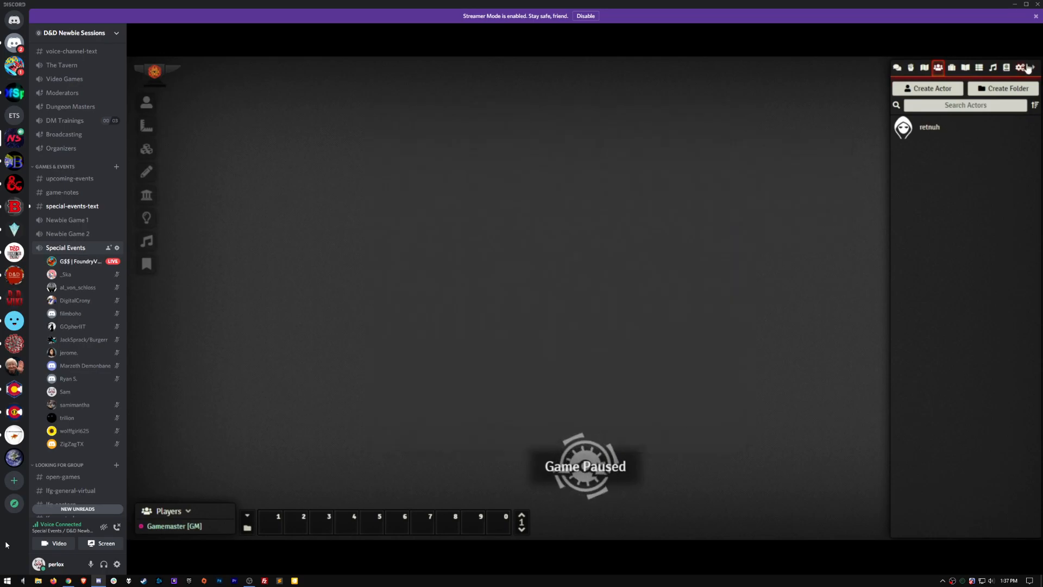
click(1021, 68)
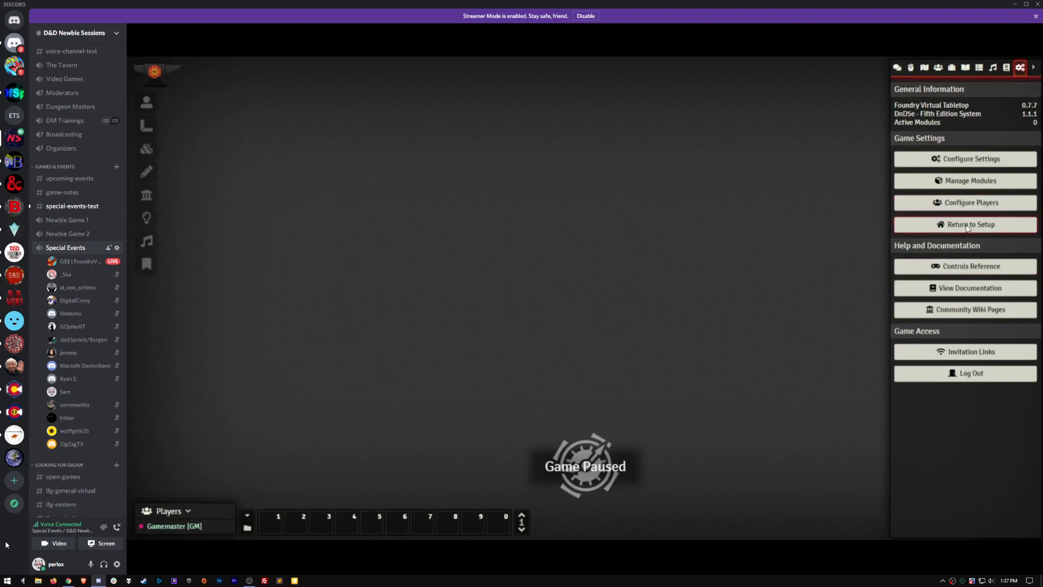
click(968, 226)
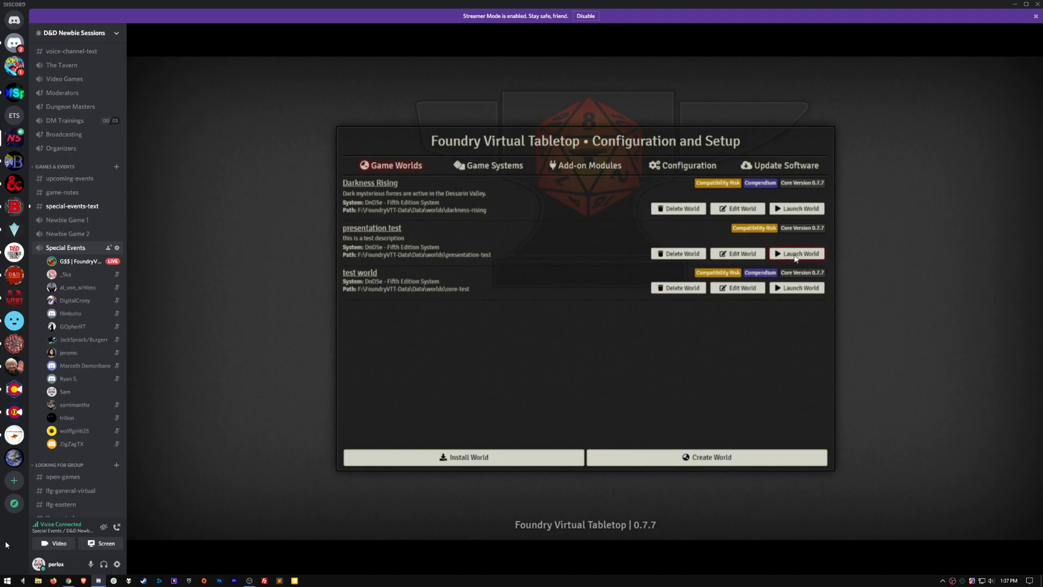
click(804, 253)
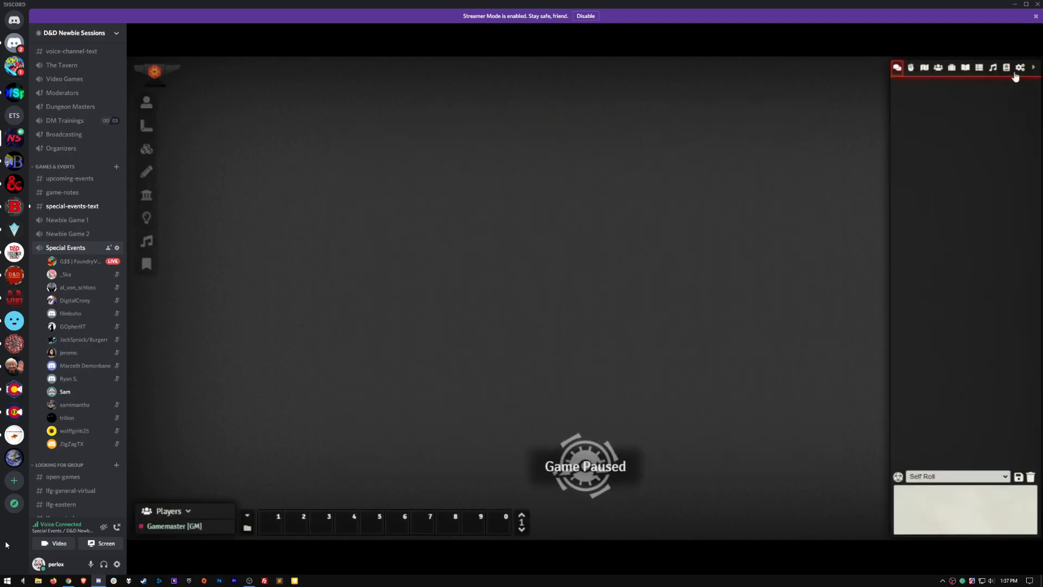
click(937, 73)
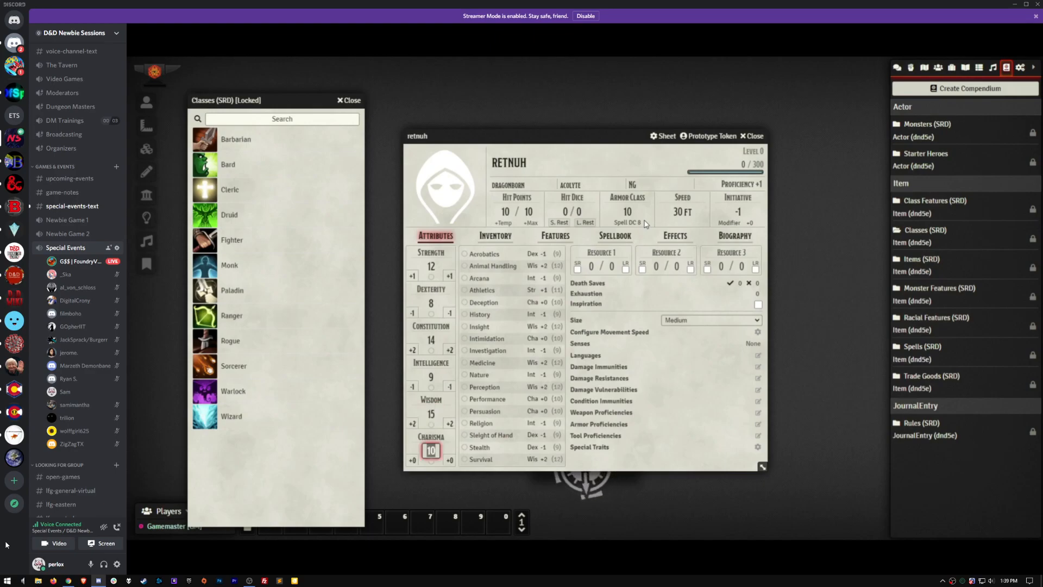
Set Charisma to 13, then add, inspect and remove a placeholder New Class
text(13)
key(Tab)
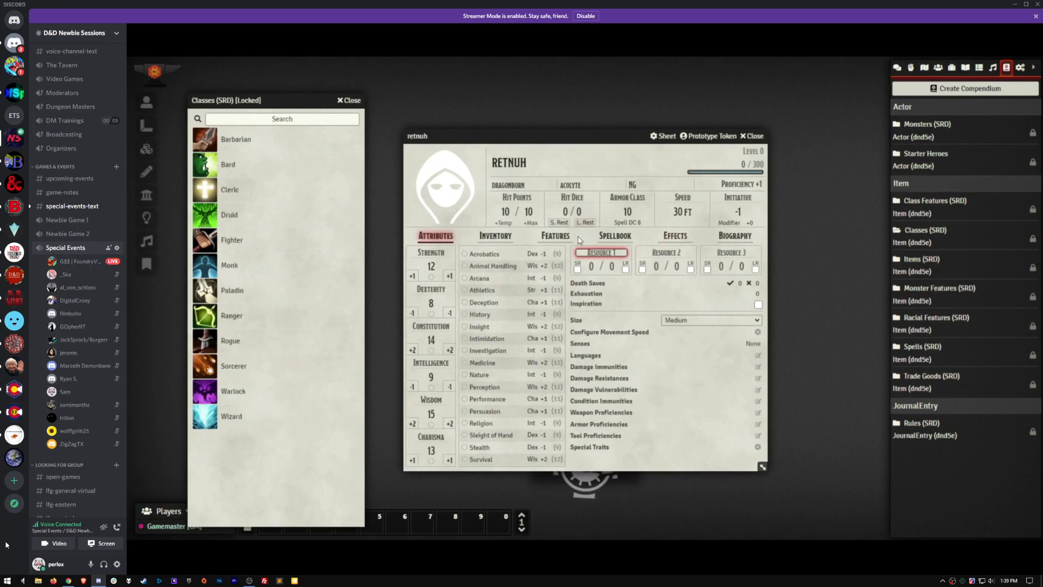
click(555, 237)
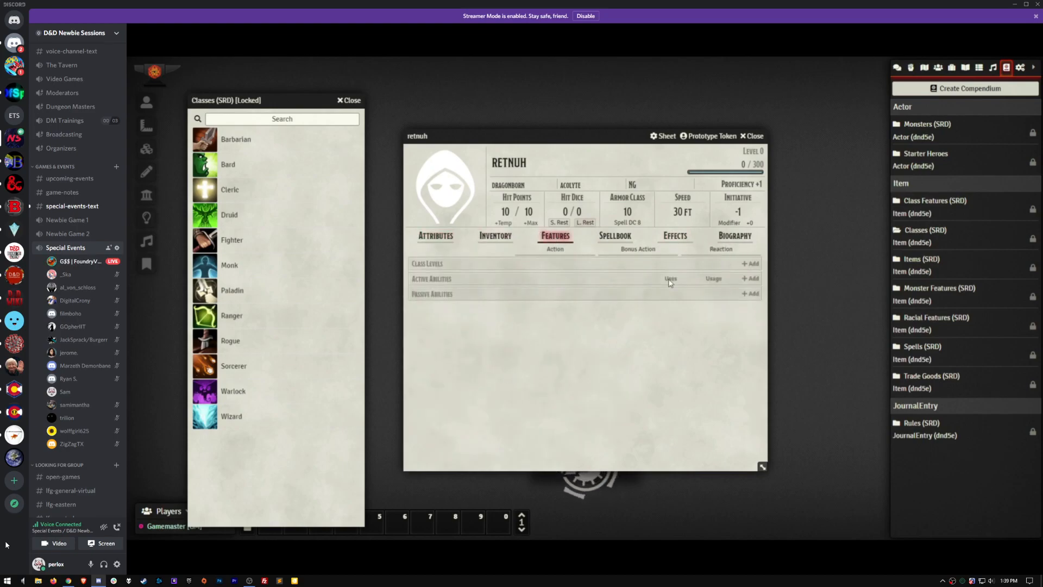
click(753, 265)
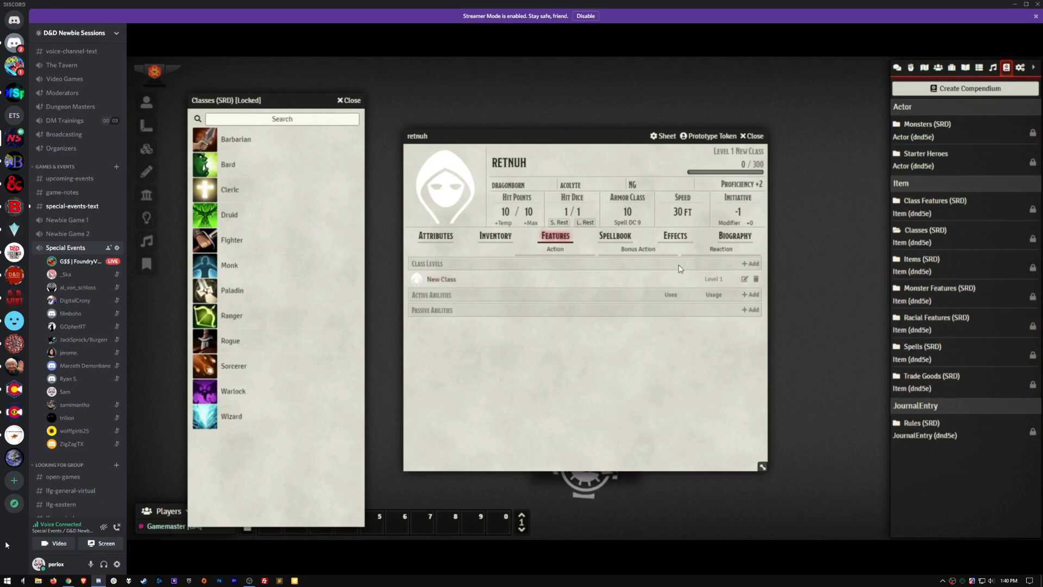
click(742, 279)
click(659, 205)
click(569, 265)
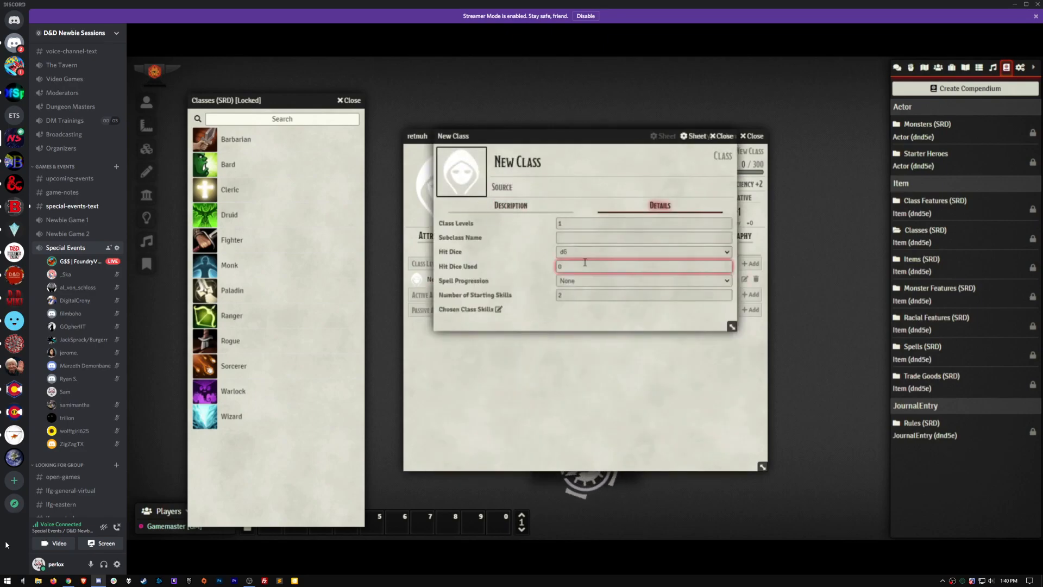
click(532, 209)
click(724, 136)
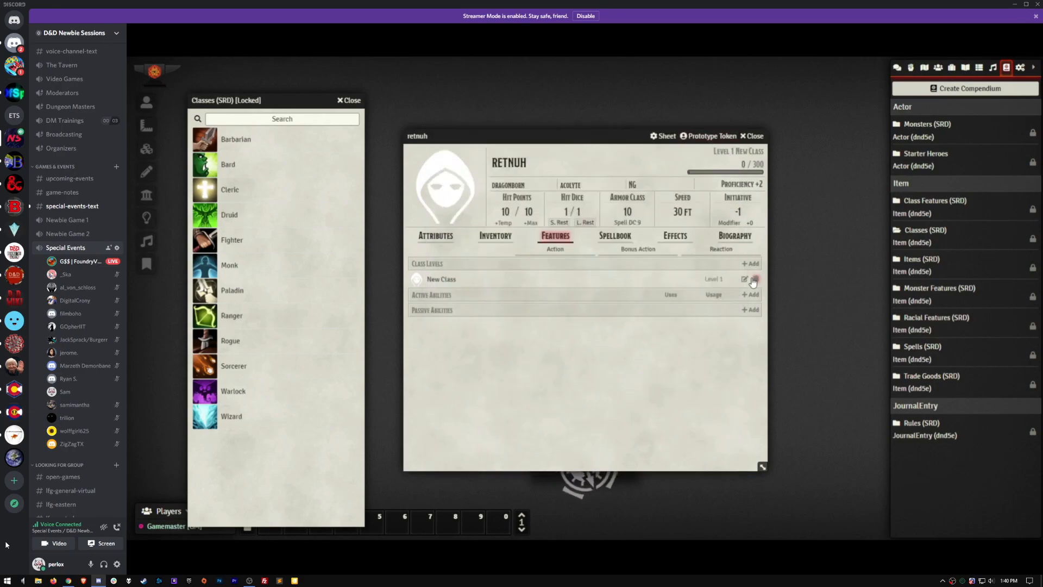
click(756, 280)
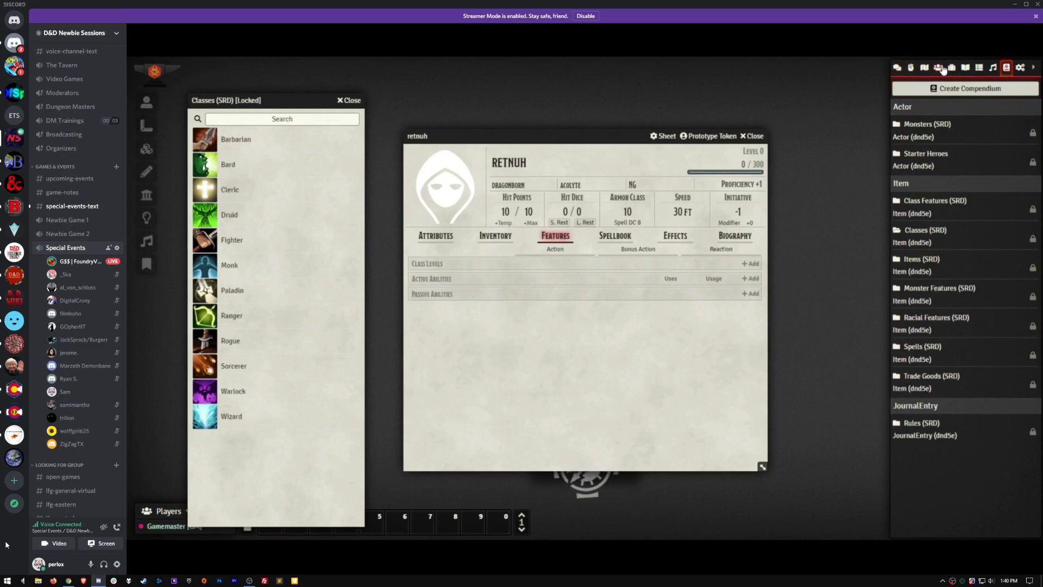
Drag the Cleric class from Classes (SRD) onto retnuh, set Class Levels to 2, and view the inventory
click(939, 68)
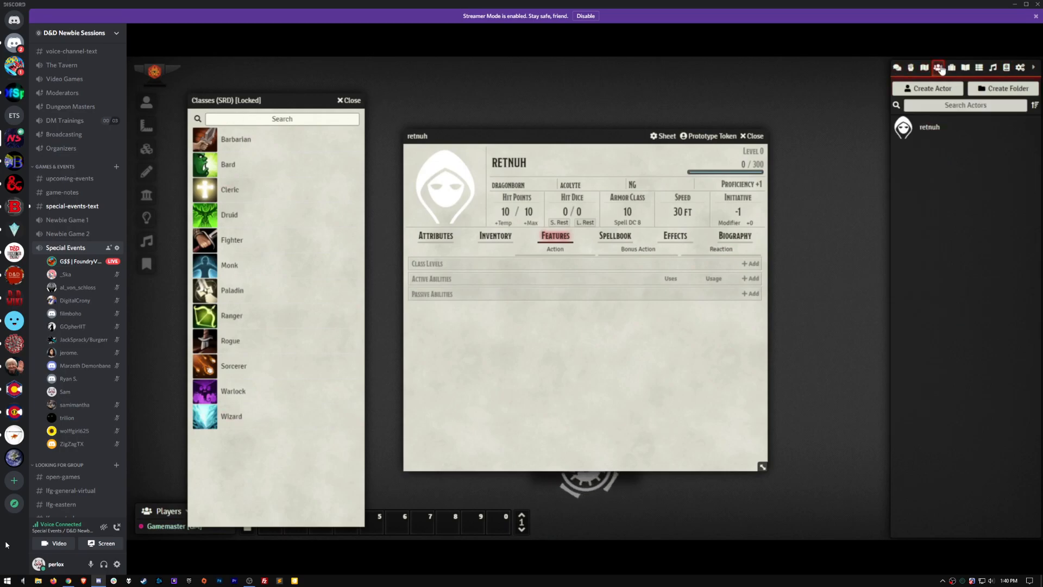
click(1006, 69)
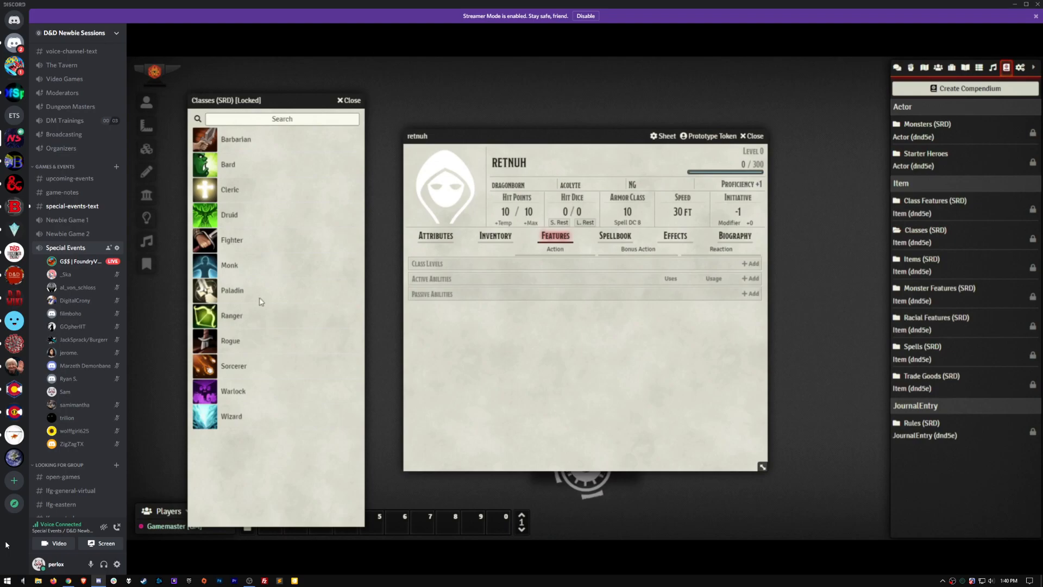
drag(230, 189, 591, 266)
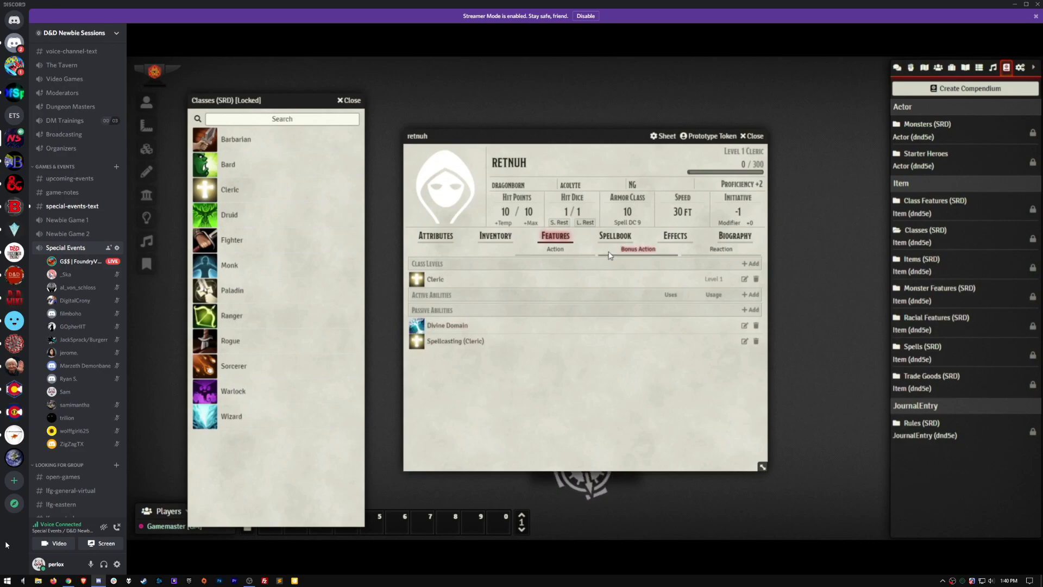
click(744, 279)
click(660, 205)
click(602, 223)
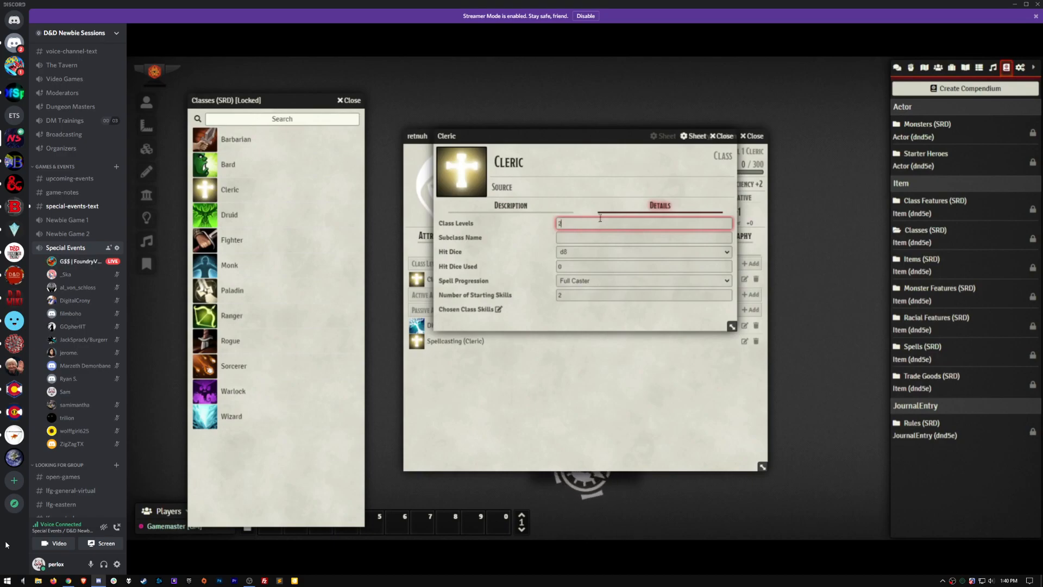
click(716, 137)
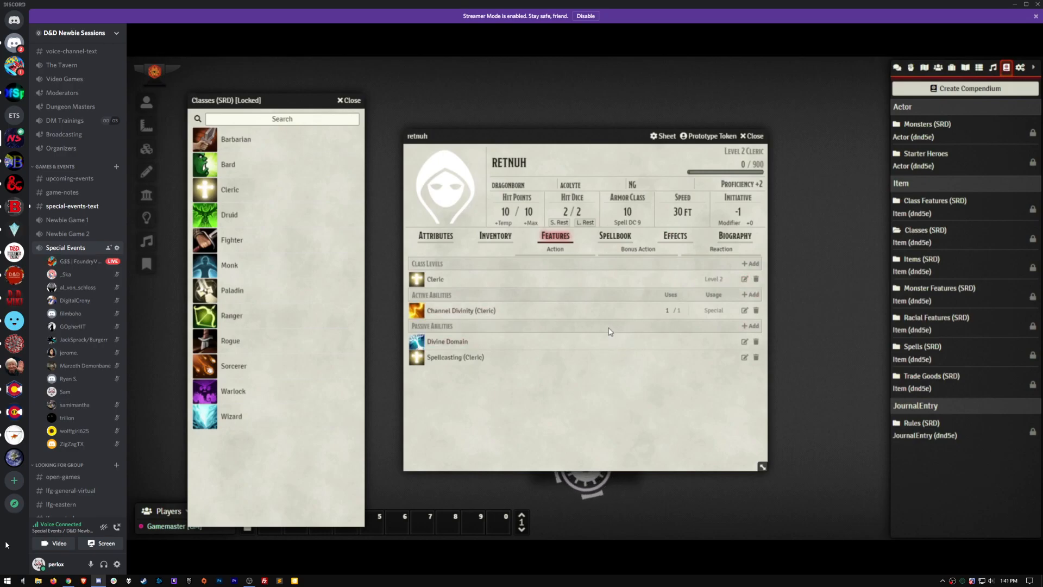
click(495, 235)
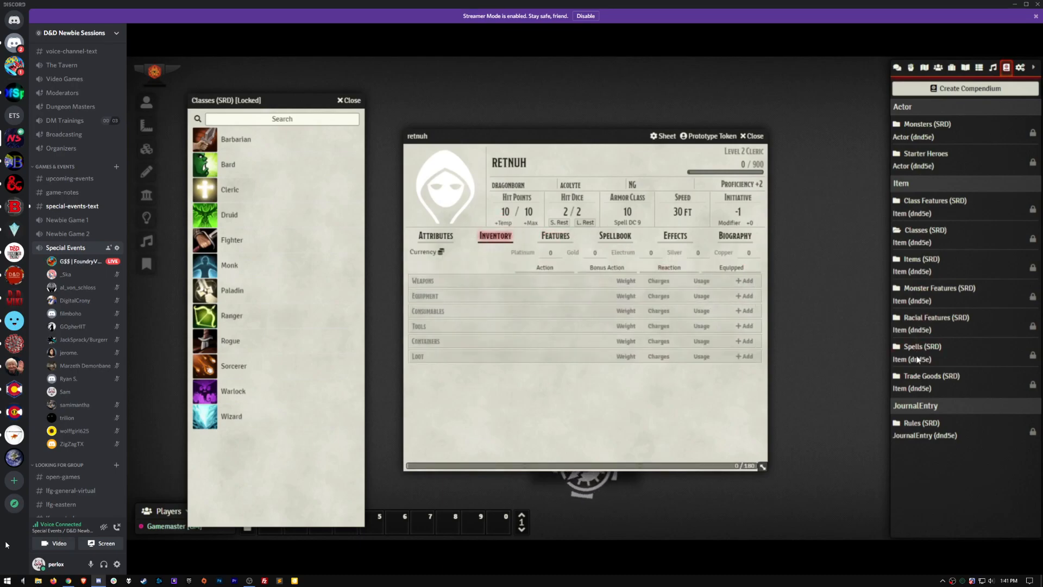
Drag an Abacus and a Belt of Fire Giant Strength from Items (SRD) into retnuh's inventory
click(913, 261)
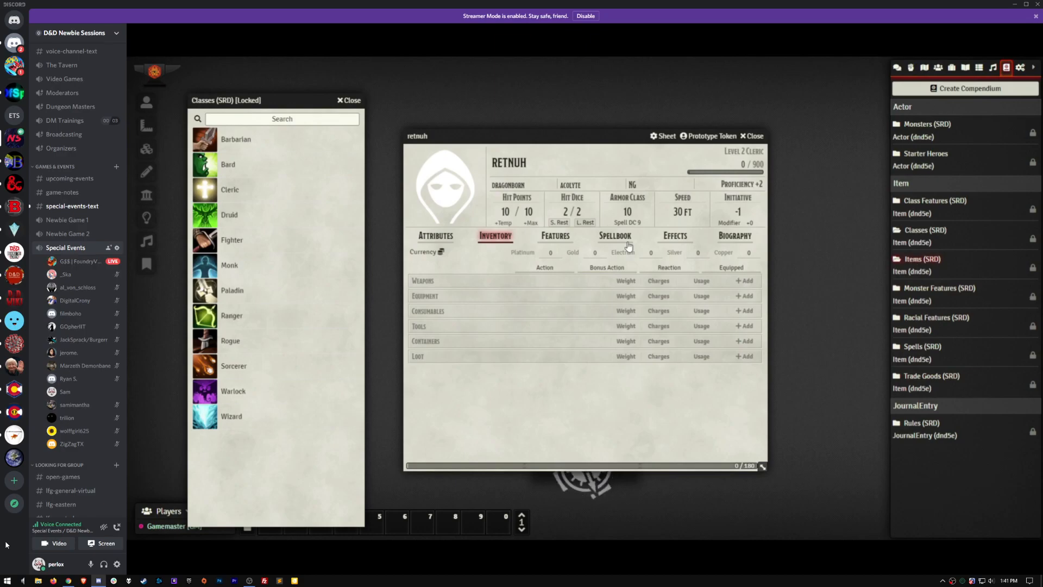
drag(235, 143, 546, 375)
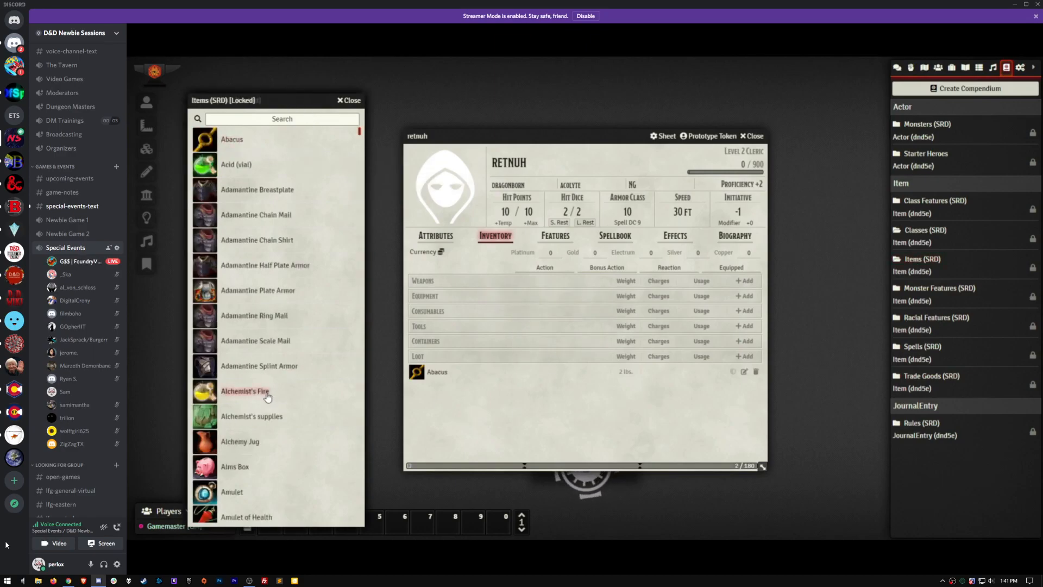
scroll(239, 467, down, 6)
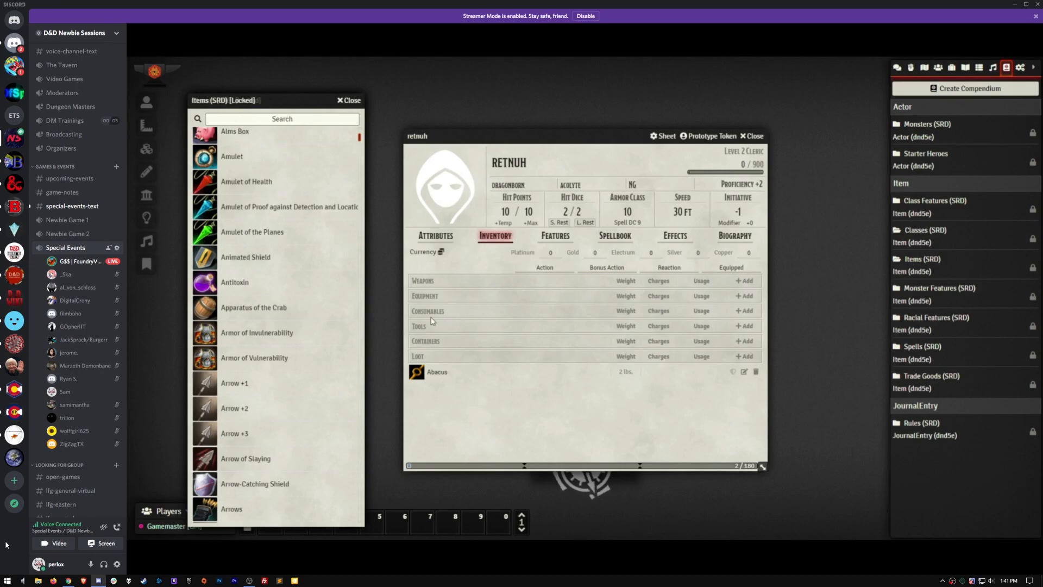
scroll(244, 440, down, 5)
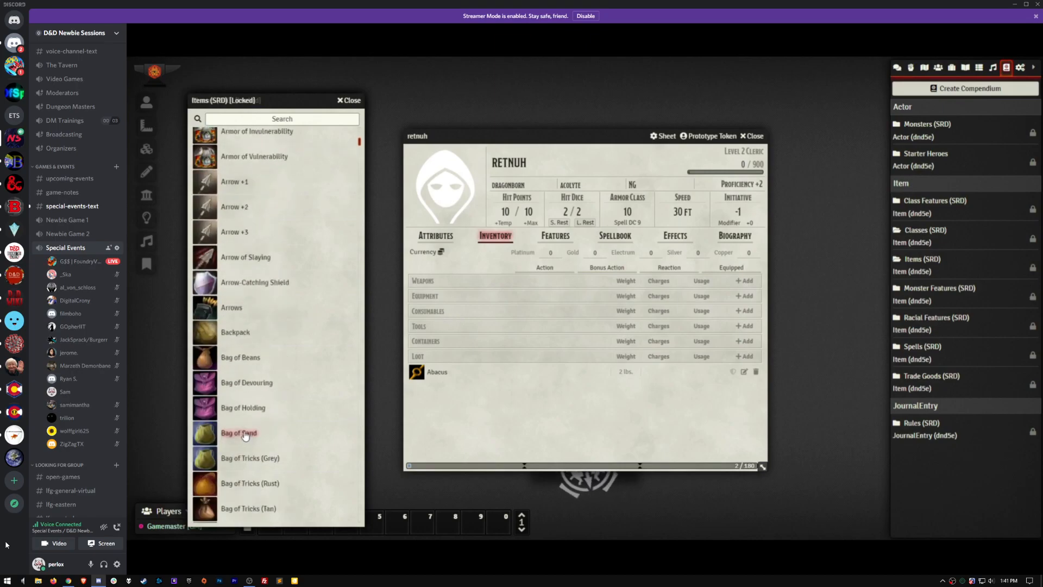
scroll(247, 423, down, 5)
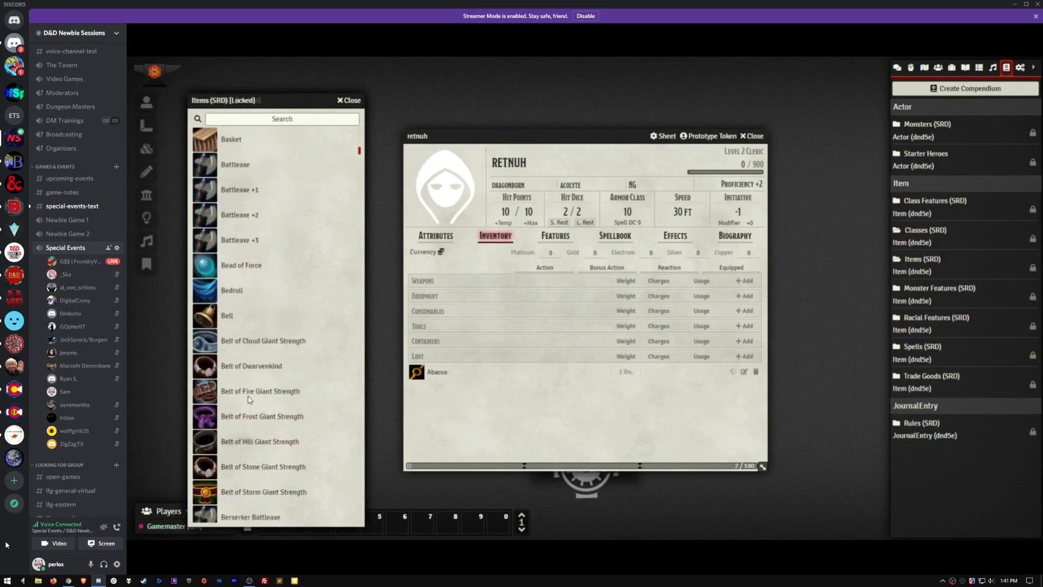
drag(242, 404, 519, 305)
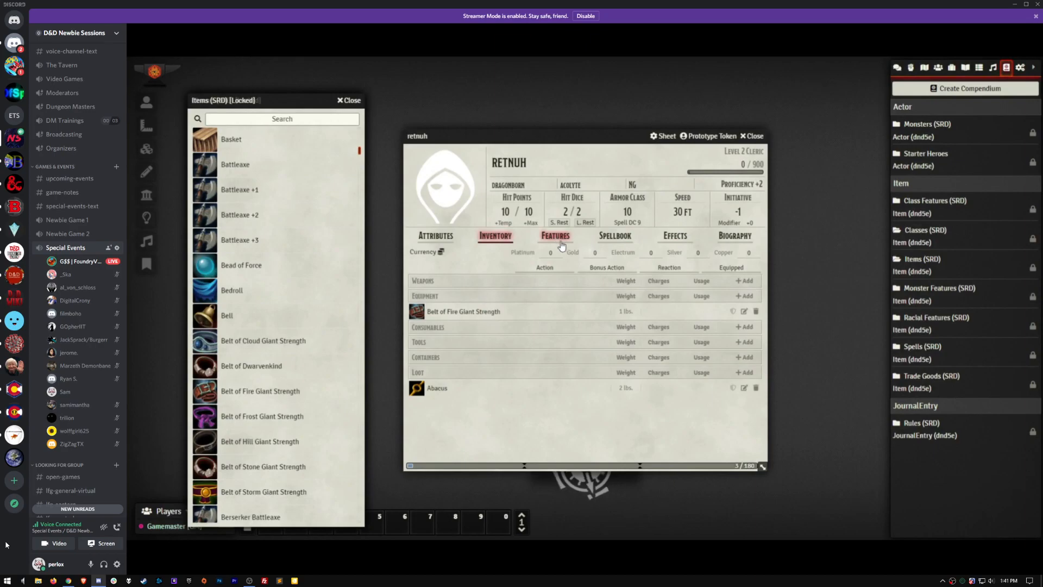
Add the 1st-level spell Bane from Spells (SRD) to retnuh's spellbook
click(624, 240)
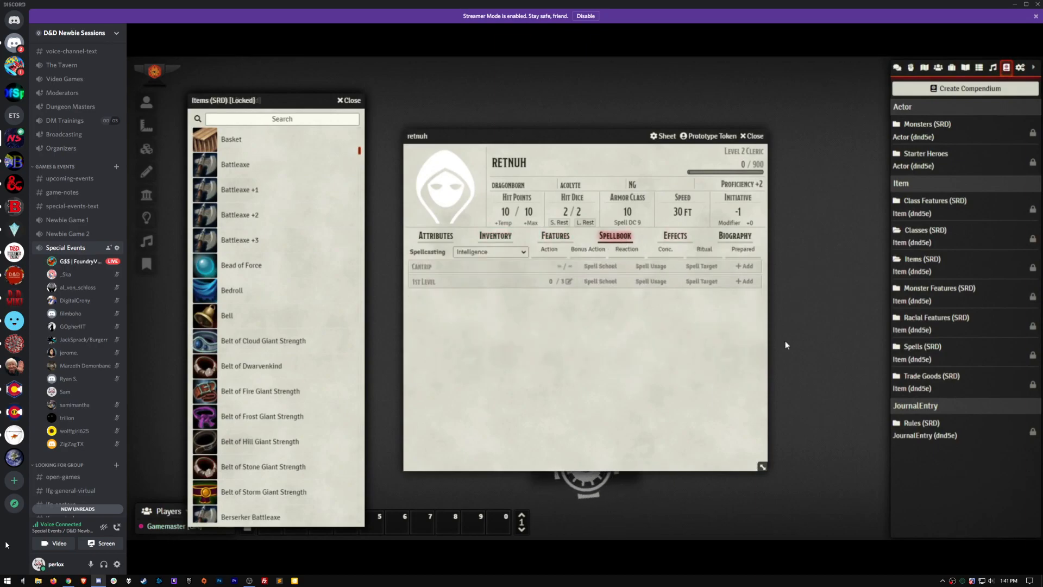
click(917, 354)
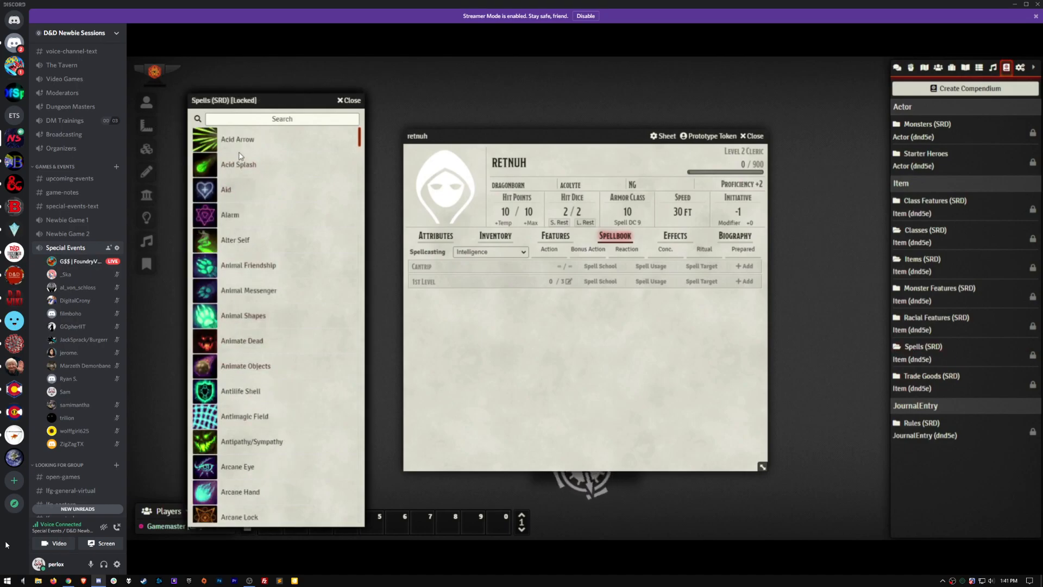
scroll(249, 348, down, 3)
scroll(248, 349, down, 2)
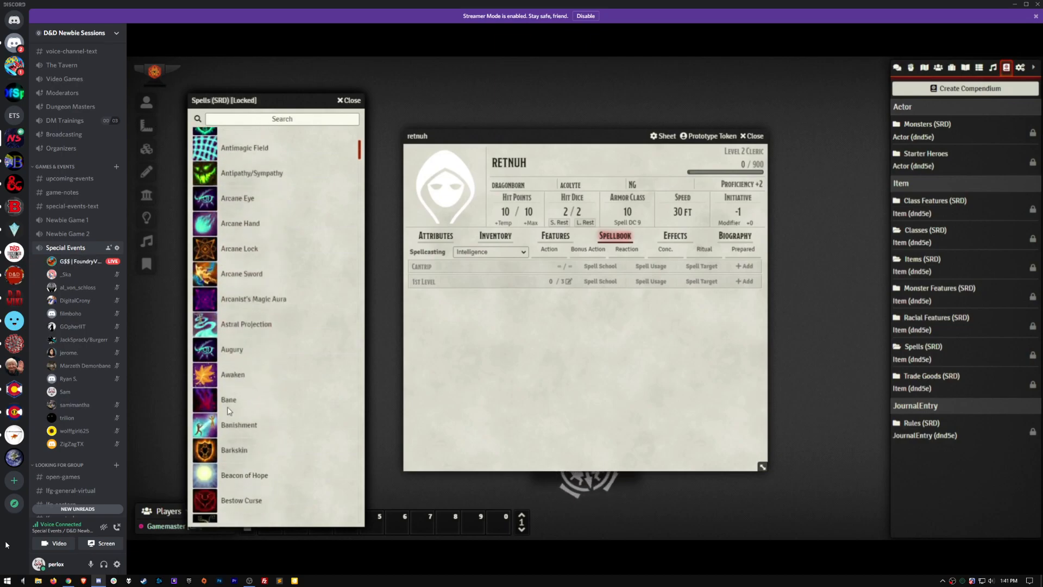
drag(229, 402, 543, 283)
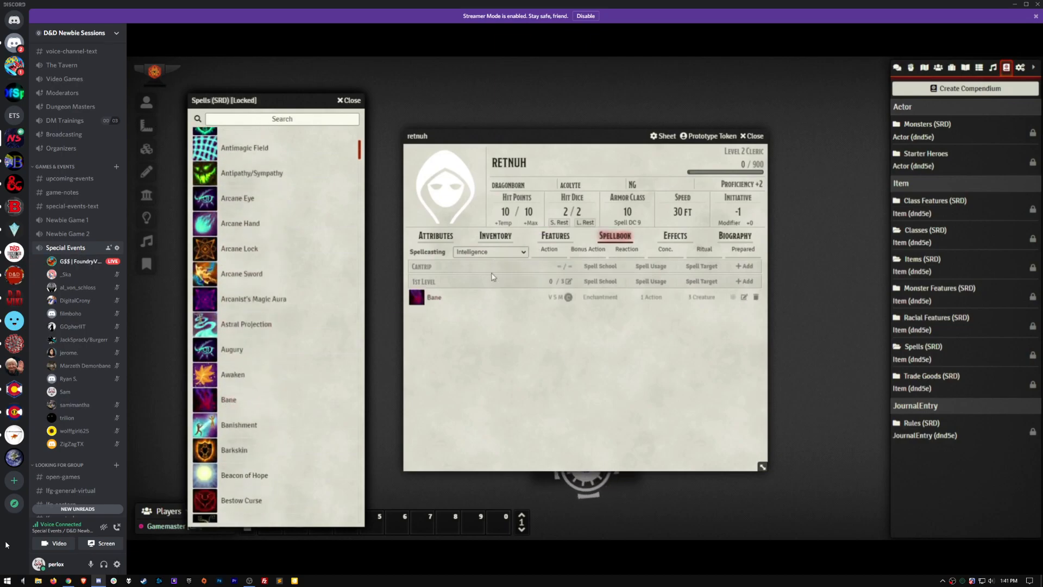
Search the spells for 'thaum' and add the Thaumaturgy cantrip, leaving 1st-level slots unchanged
scroll(342, 412, down, 5)
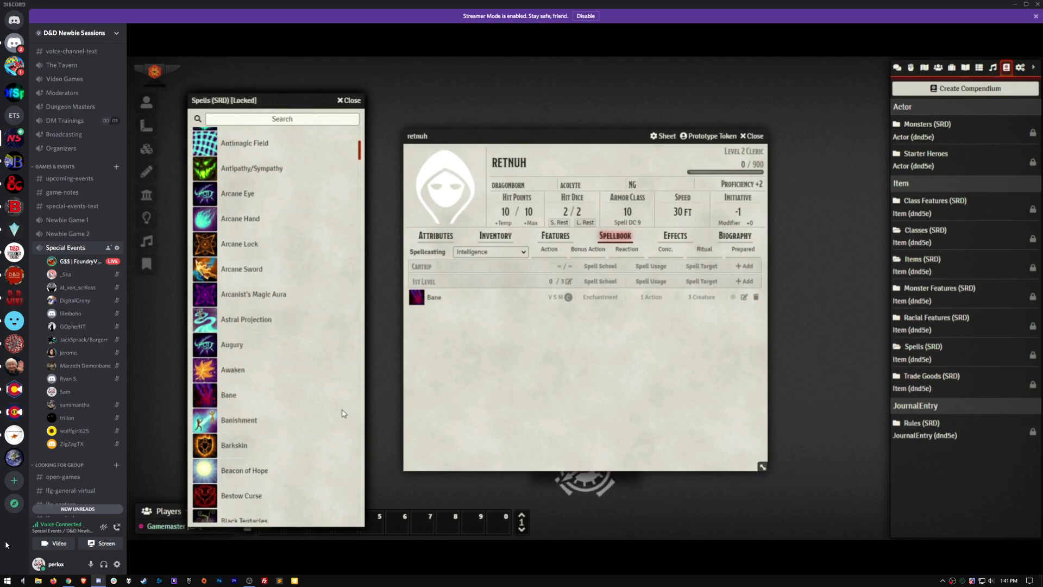
scroll(248, 474, down, 4)
scroll(248, 474, down, 7)
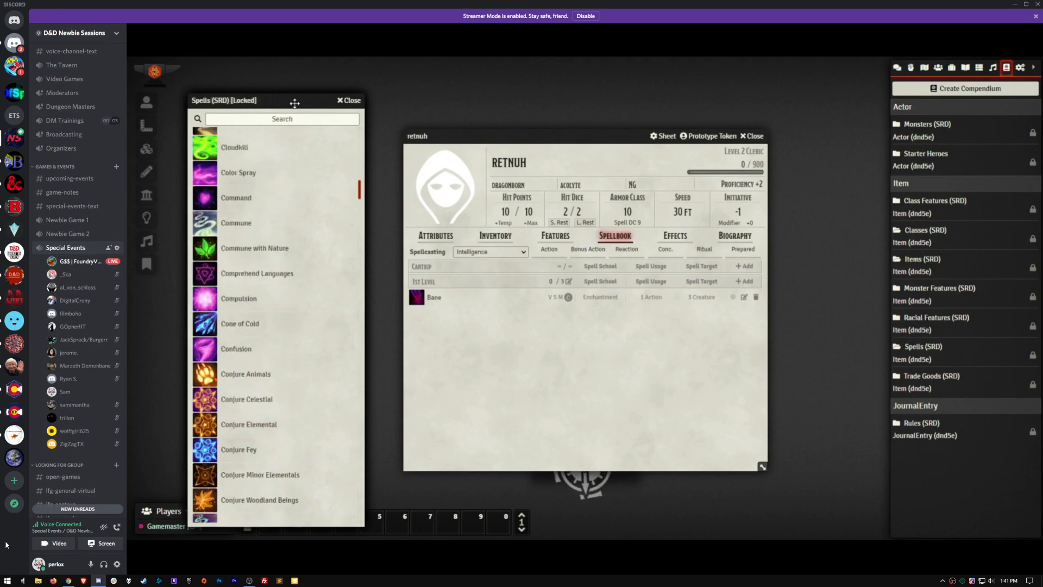
click(299, 121)
text(thaum)
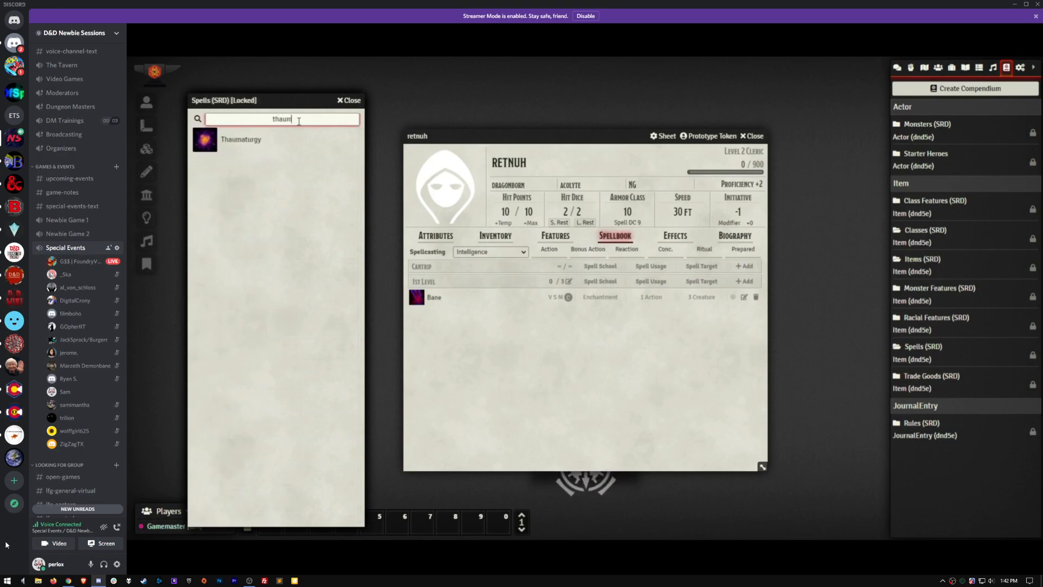
drag(240, 140, 487, 277)
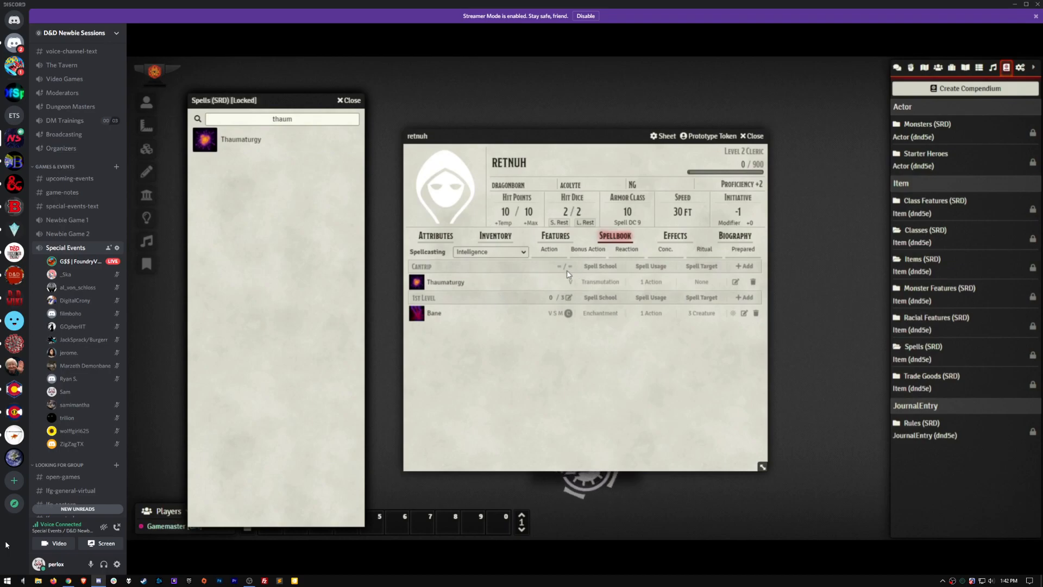
click(548, 298)
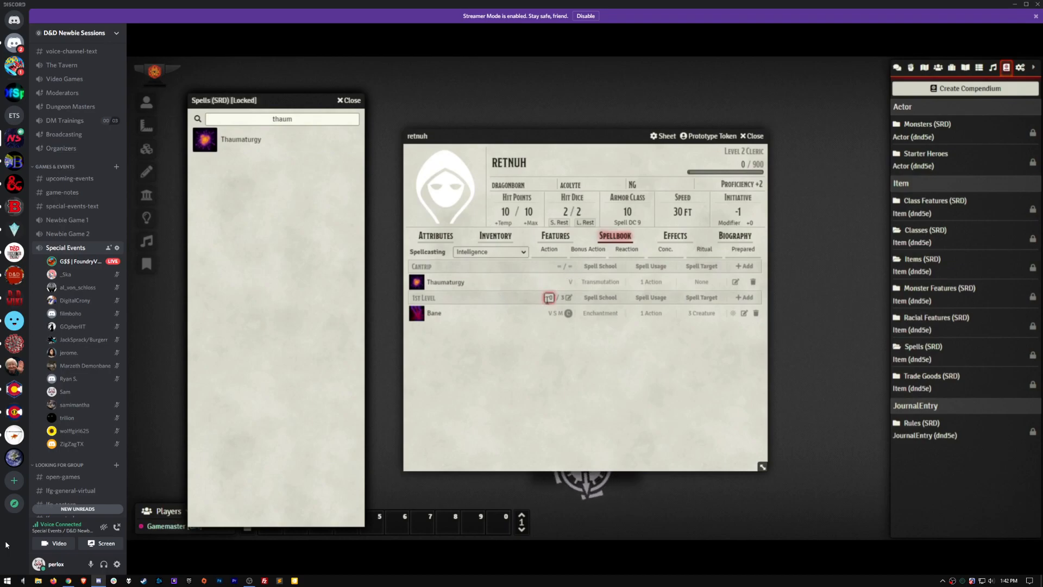
click(563, 303)
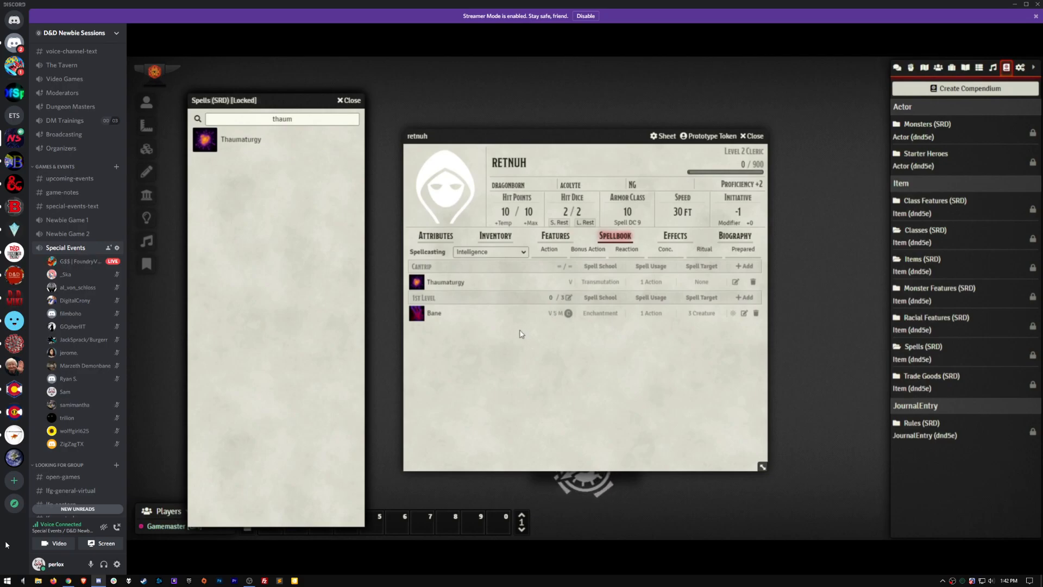
Take a long rest for retnuh and check the 1st-level spell slots
click(452, 237)
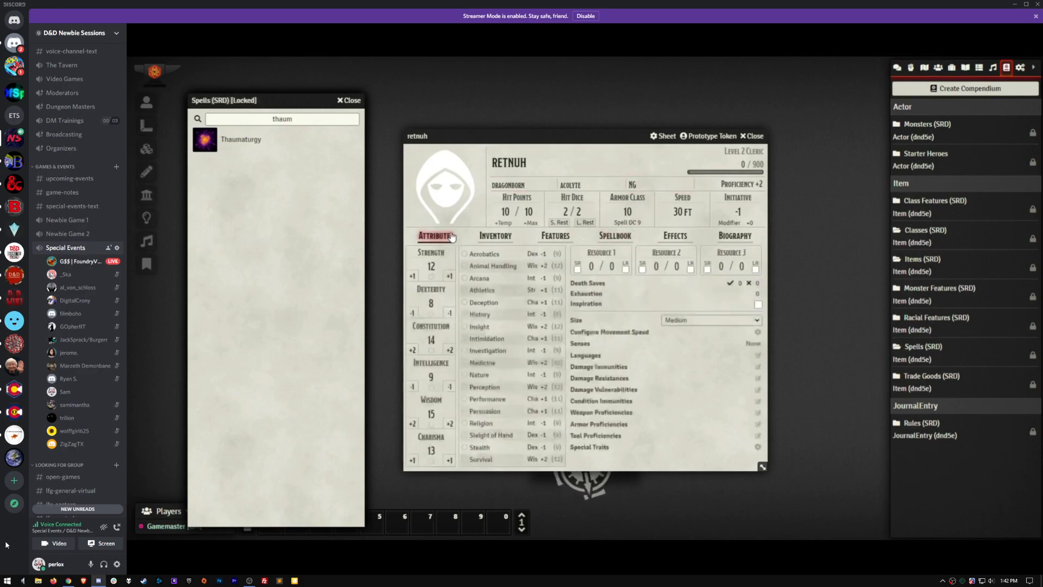
click(584, 223)
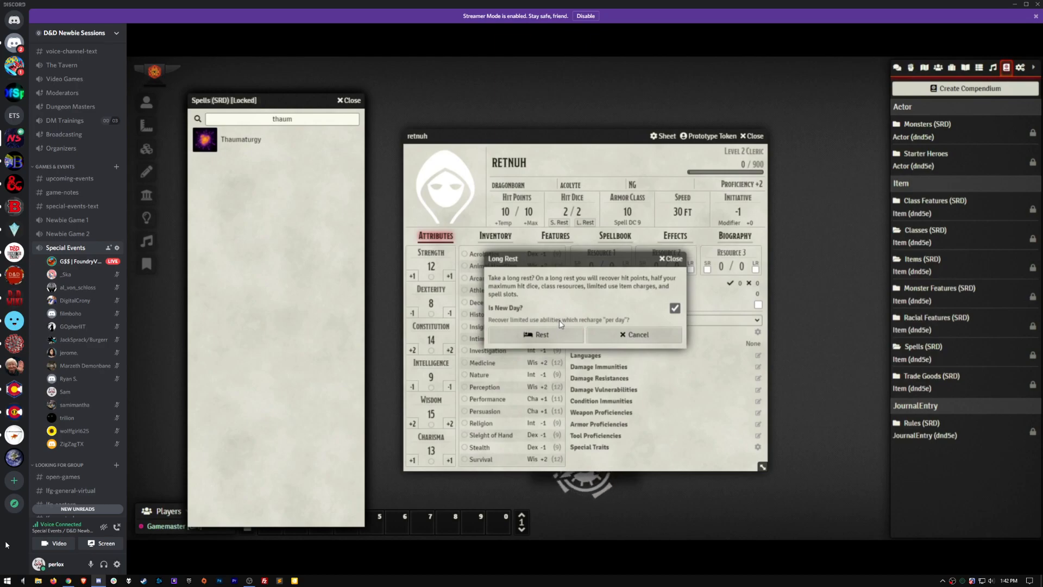
click(547, 337)
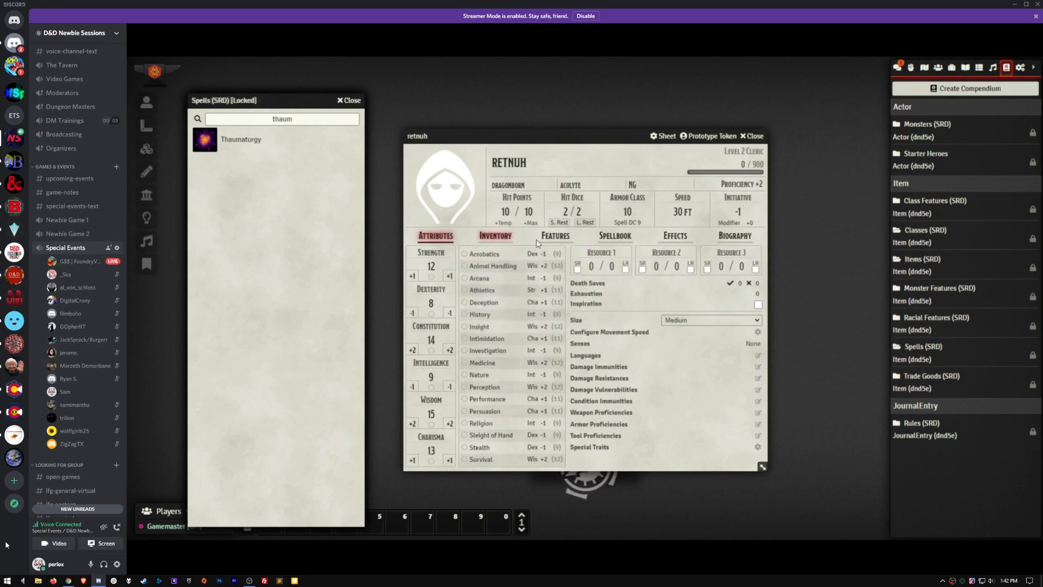
click(615, 235)
click(550, 298)
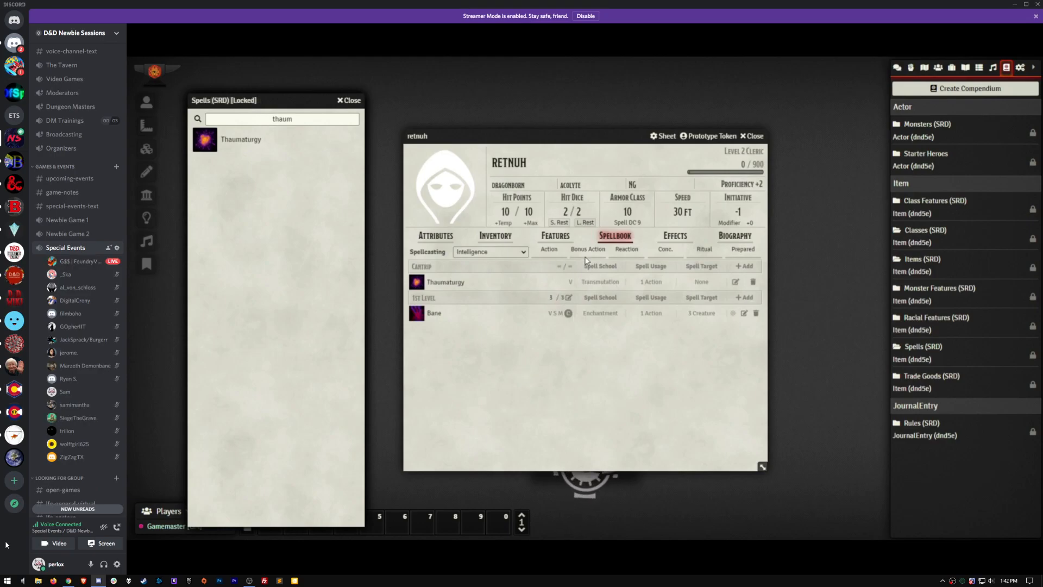
Close the Spells (SRD) and Items (SRD) compendiums and retnuh's character sheet
click(349, 101)
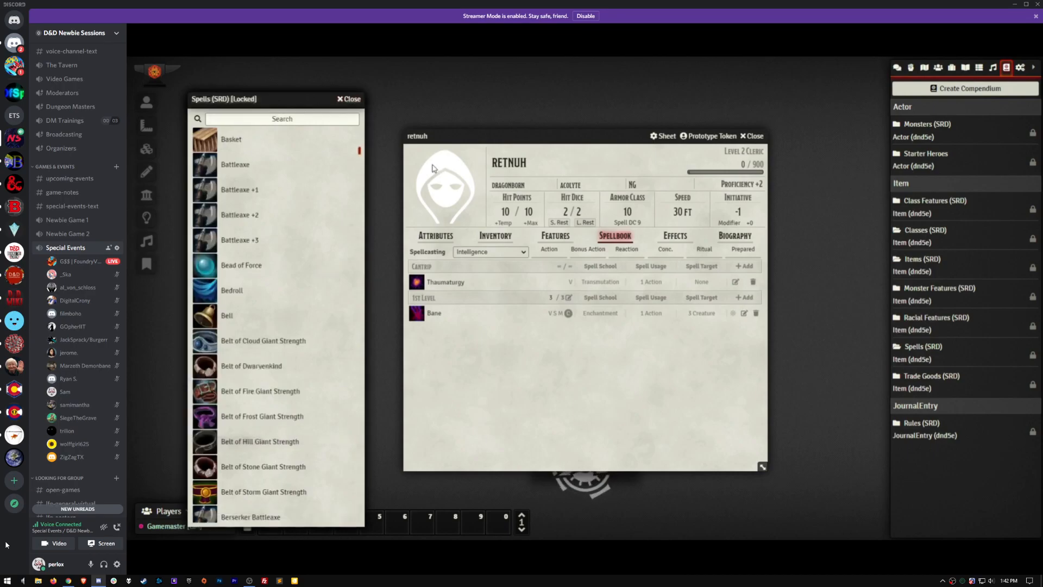
click(350, 102)
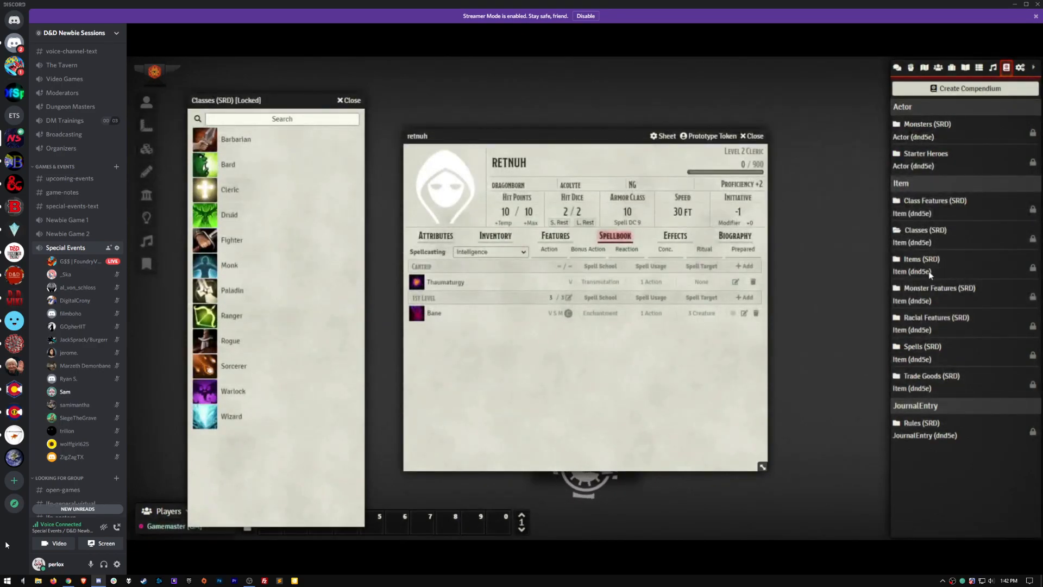
click(435, 237)
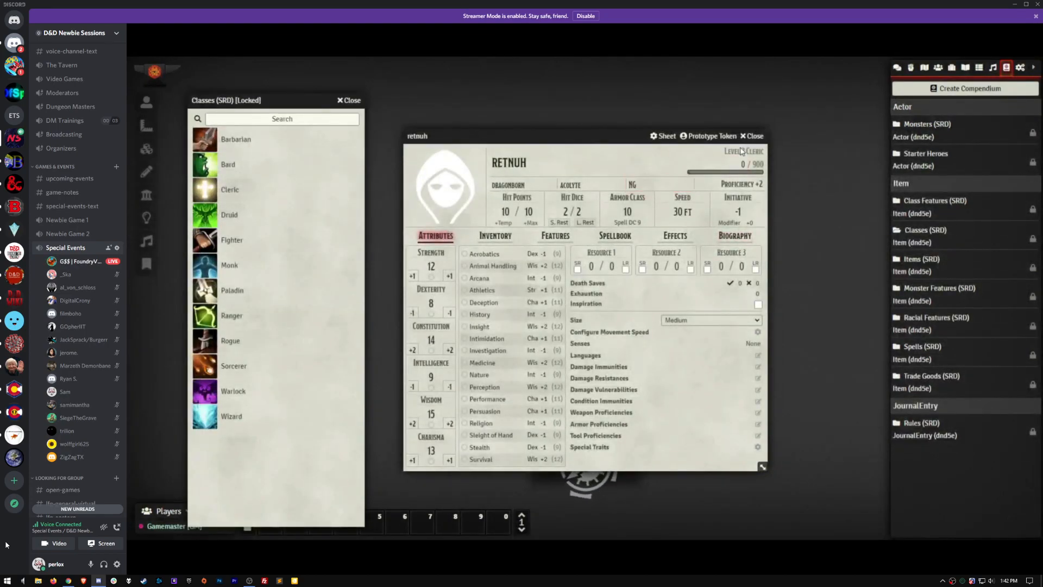
click(753, 136)
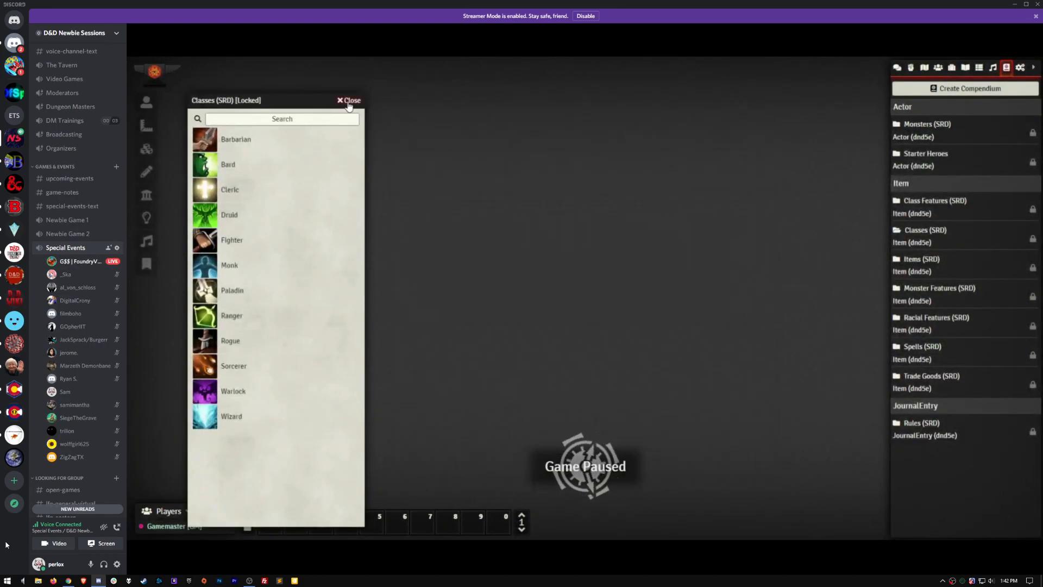
Close the Classes (SRD) compendium and show the empty Scenes directory
click(348, 101)
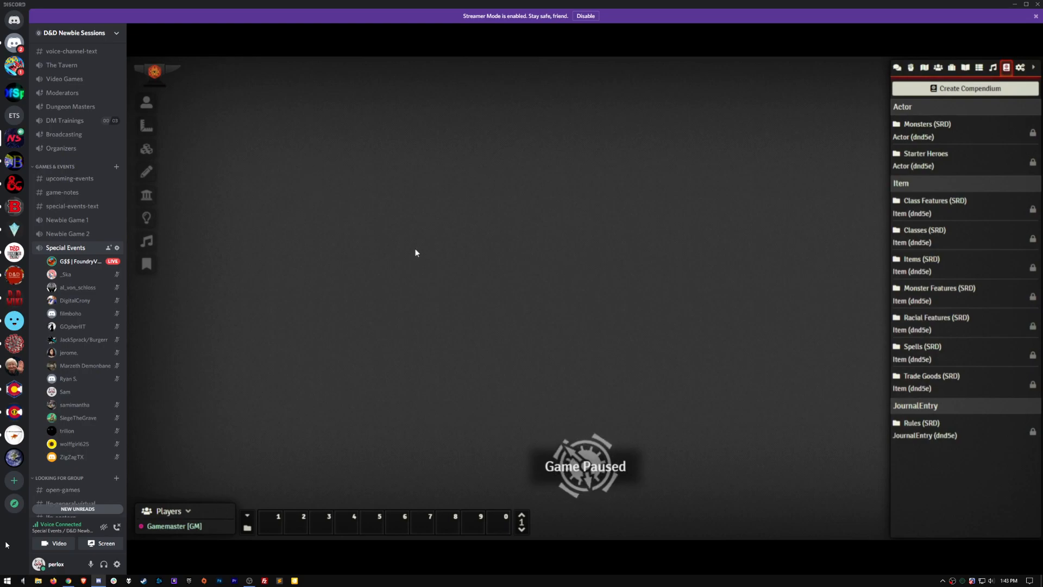
click(925, 68)
click(938, 67)
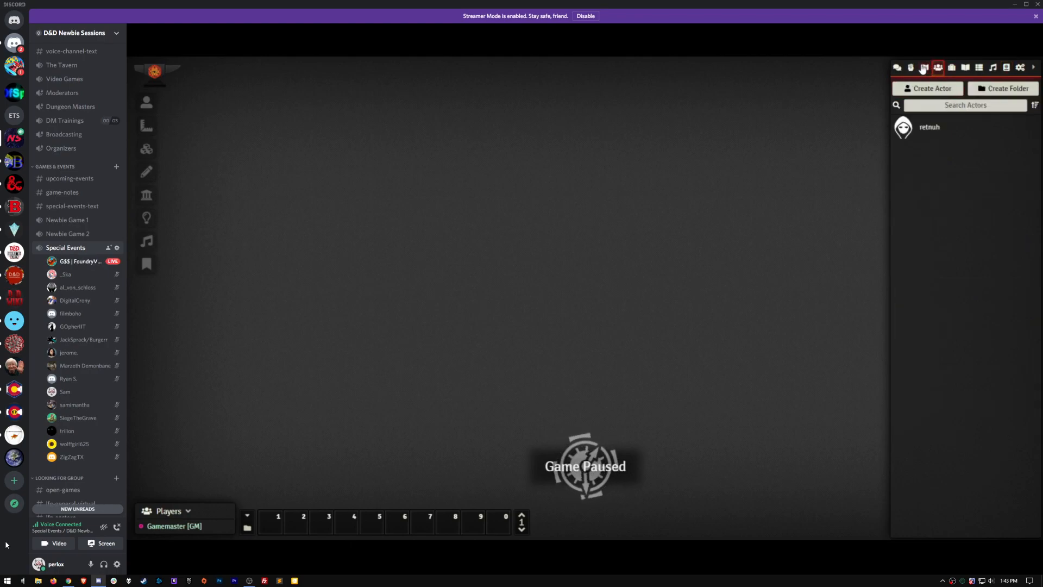
click(924, 67)
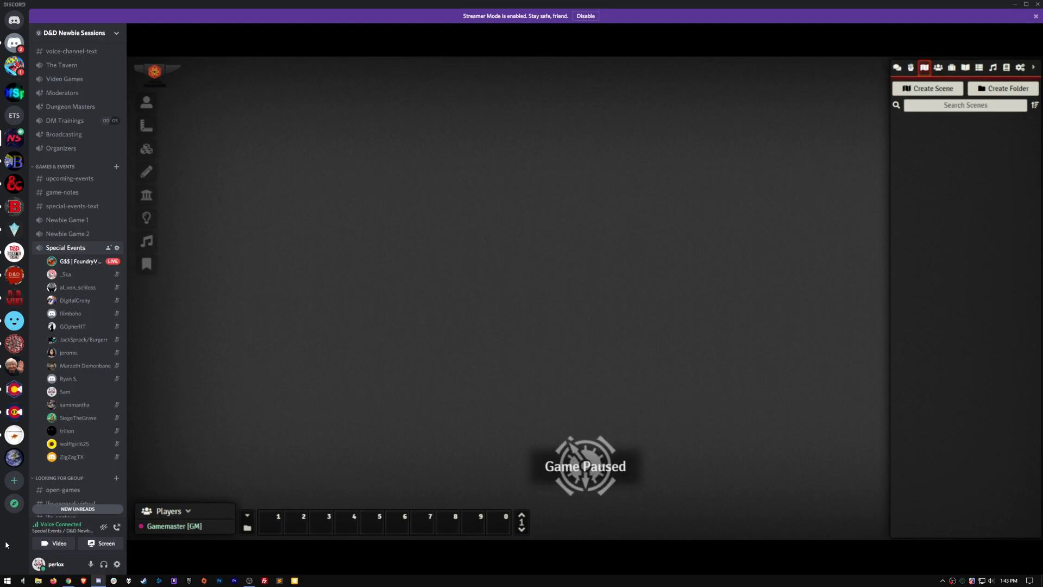
Create a new scene named 'test'
click(909, 94)
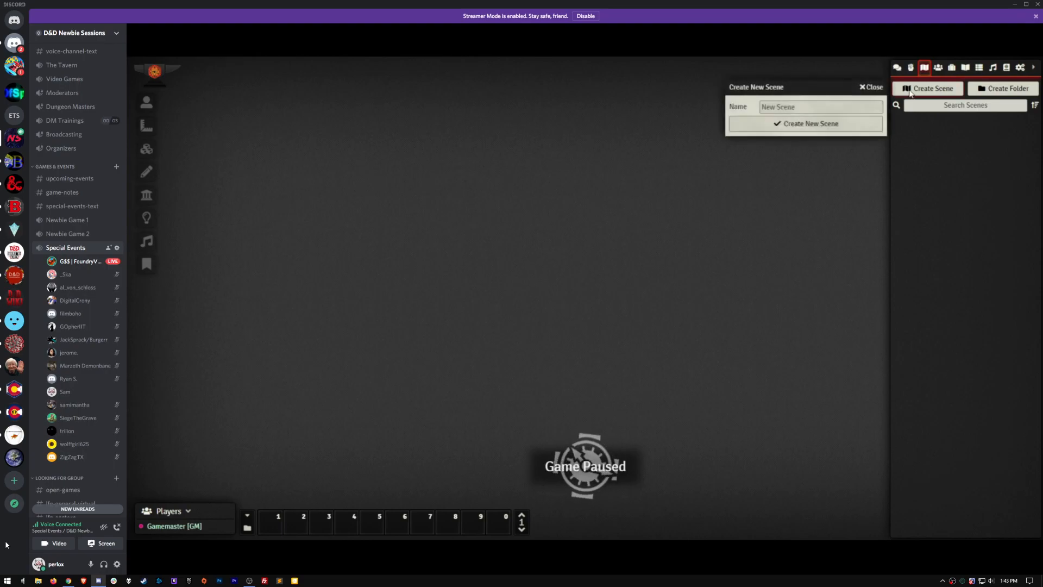
text(test)
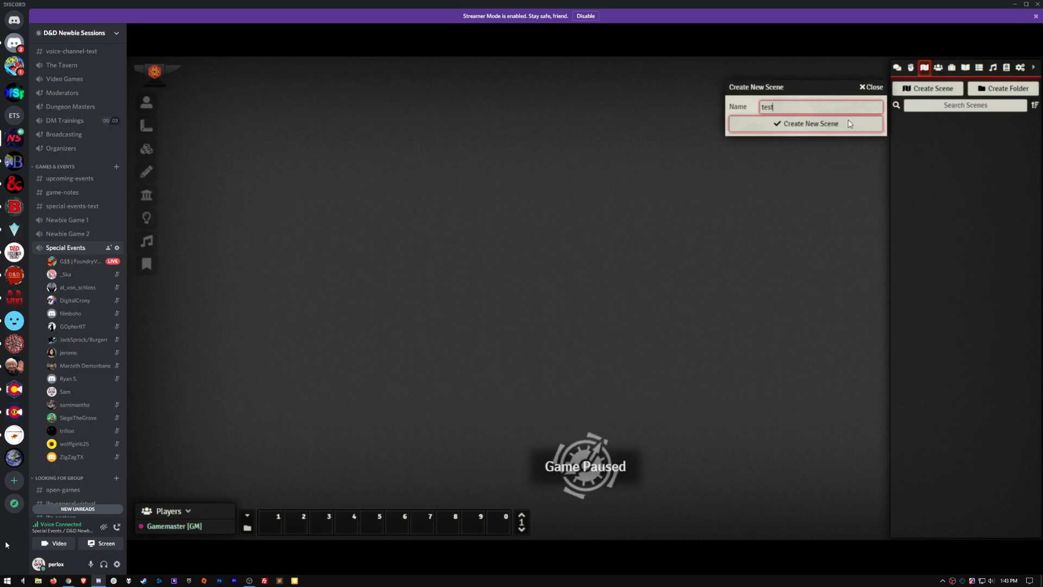
click(850, 124)
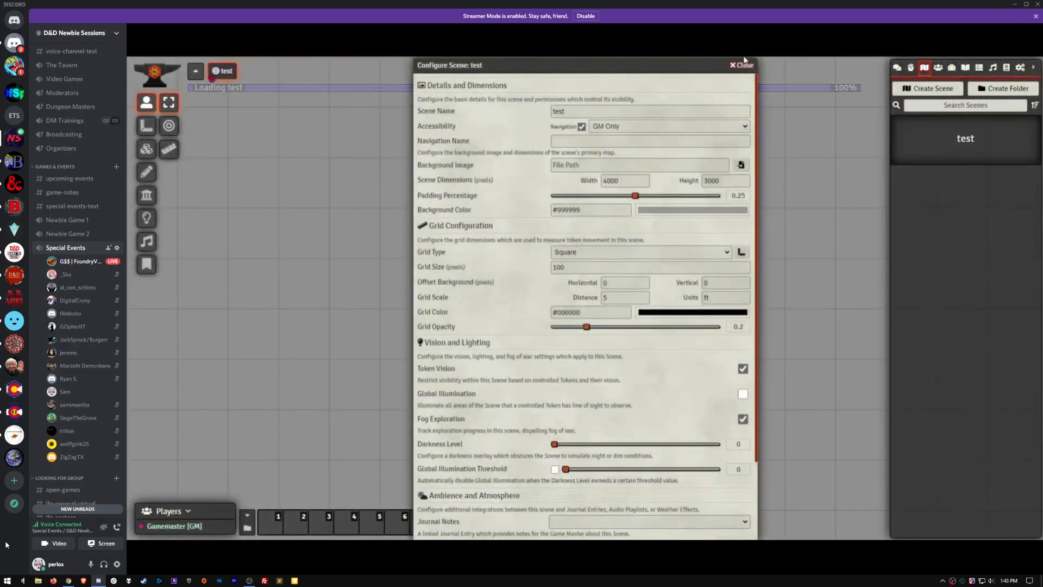
click(741, 66)
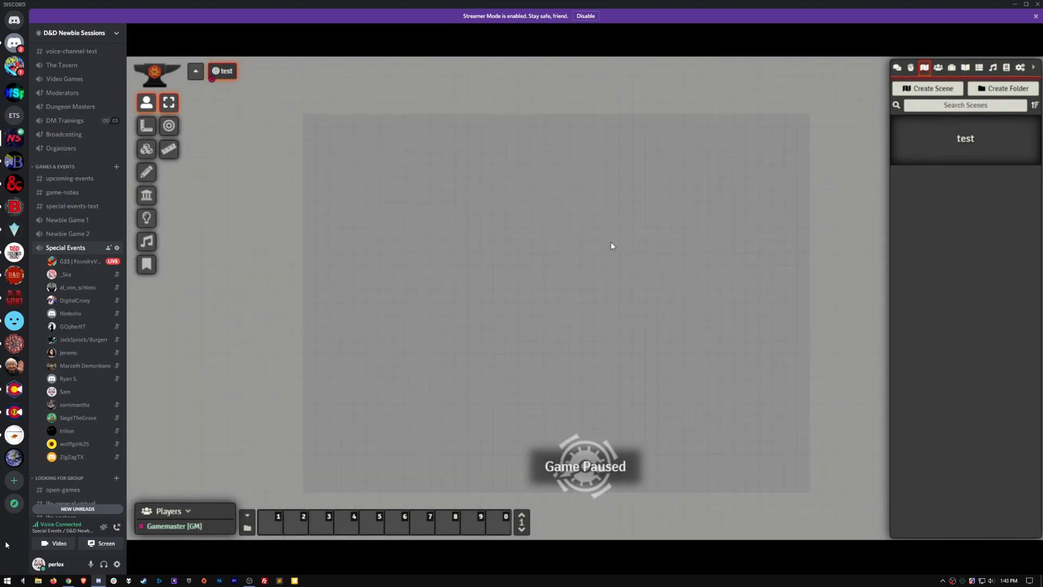
Give the test scene the navigation name 'testy' and save its settings
right_click(915, 149)
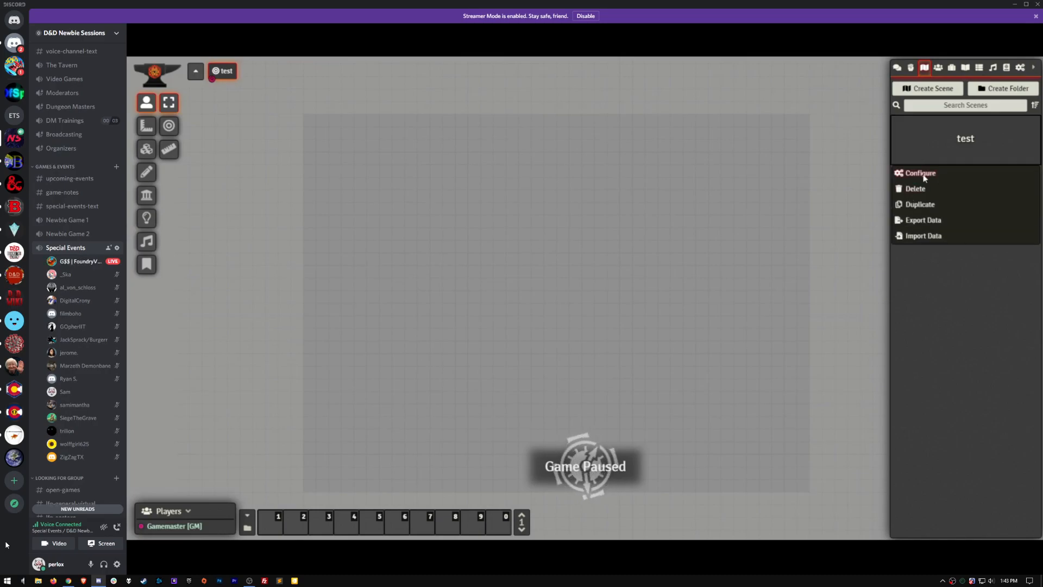
click(924, 175)
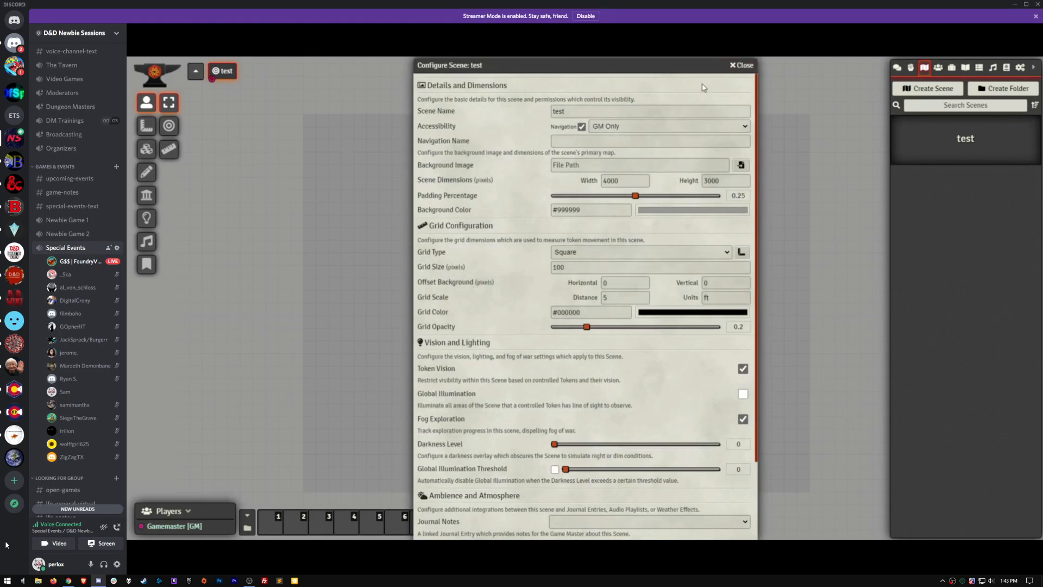
click(742, 65)
right_click(941, 148)
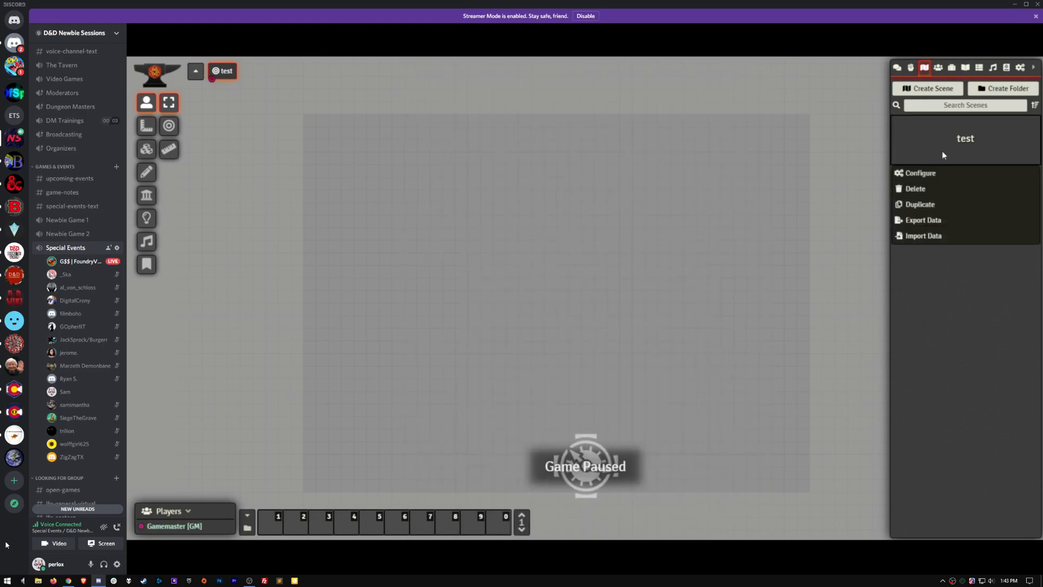
click(930, 175)
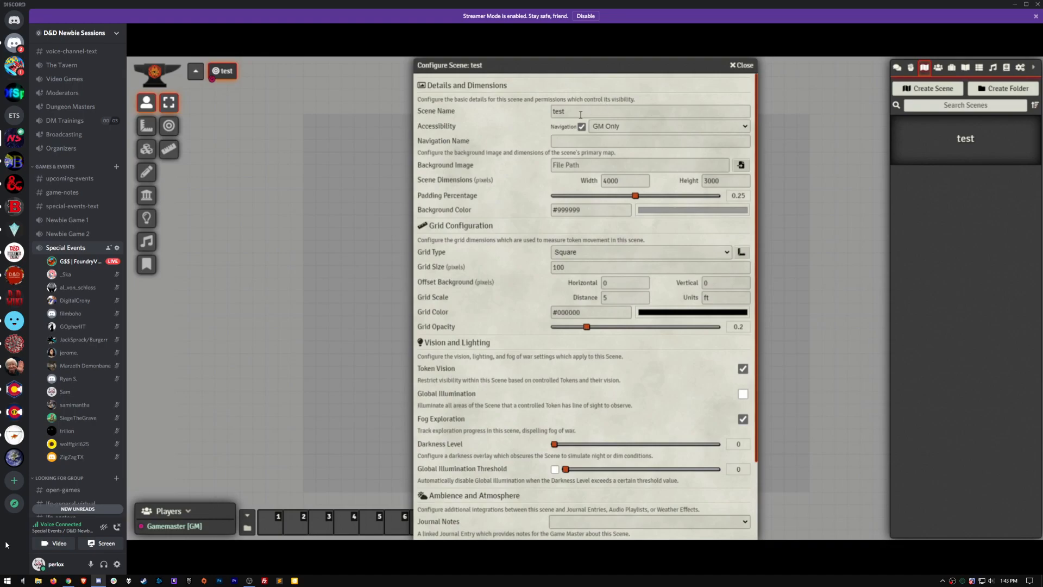
click(568, 143)
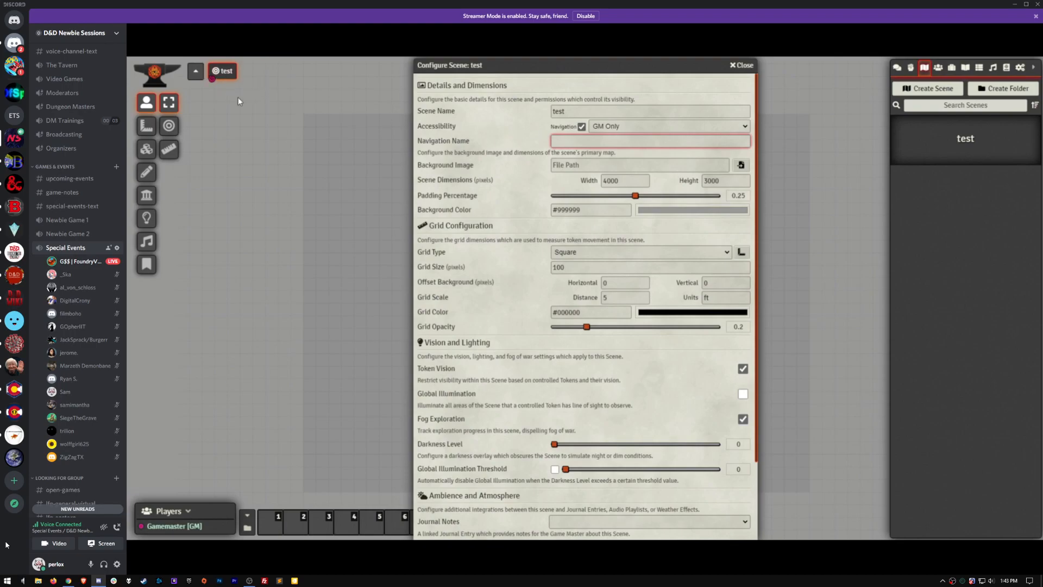
text(testy)
click(637, 117)
scroll(630, 204, down, 2)
scroll(603, 348, up, 5)
scroll(602, 344, down, 3)
click(584, 529)
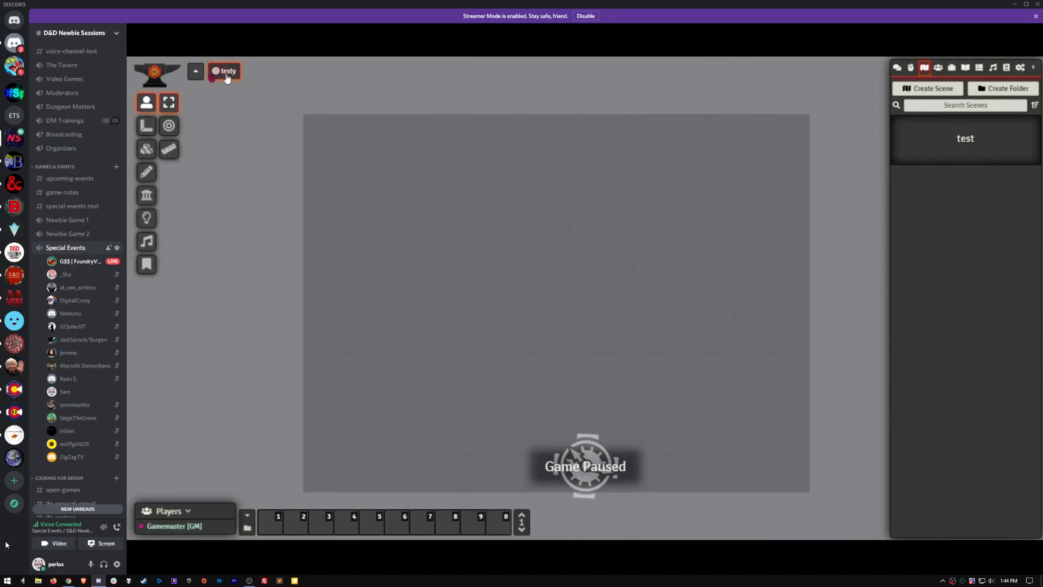
Reopen the test scene's configuration and clear the 'testy' navigation name
right_click(929, 157)
click(918, 171)
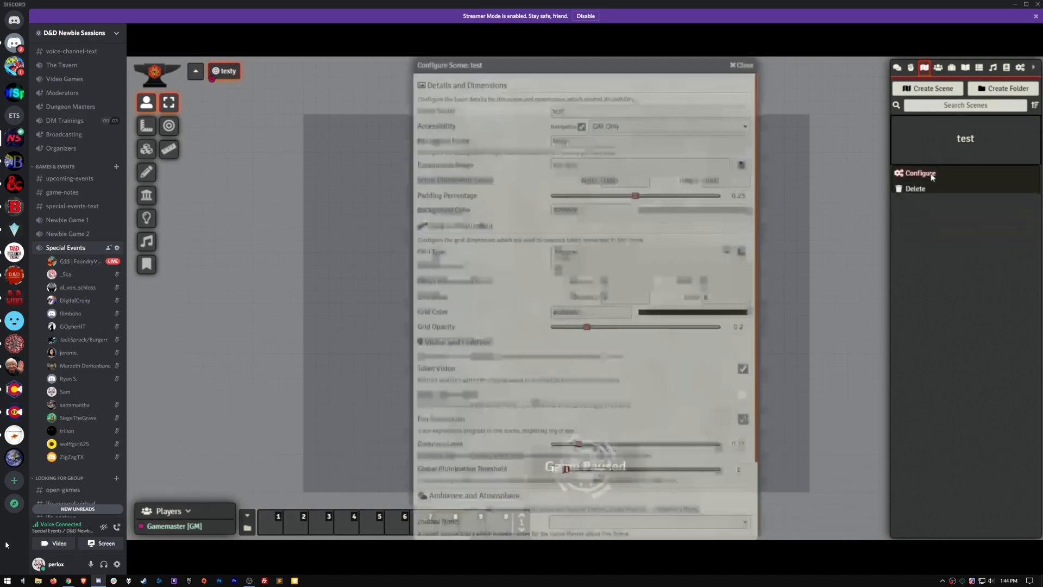
double_click(574, 143)
key(BackSpace)
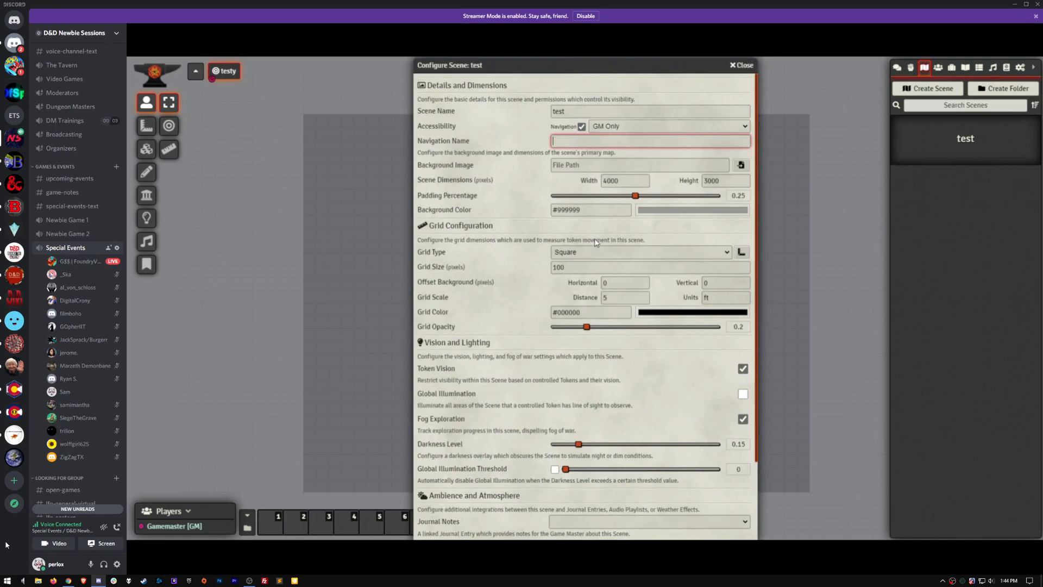
click(591, 188)
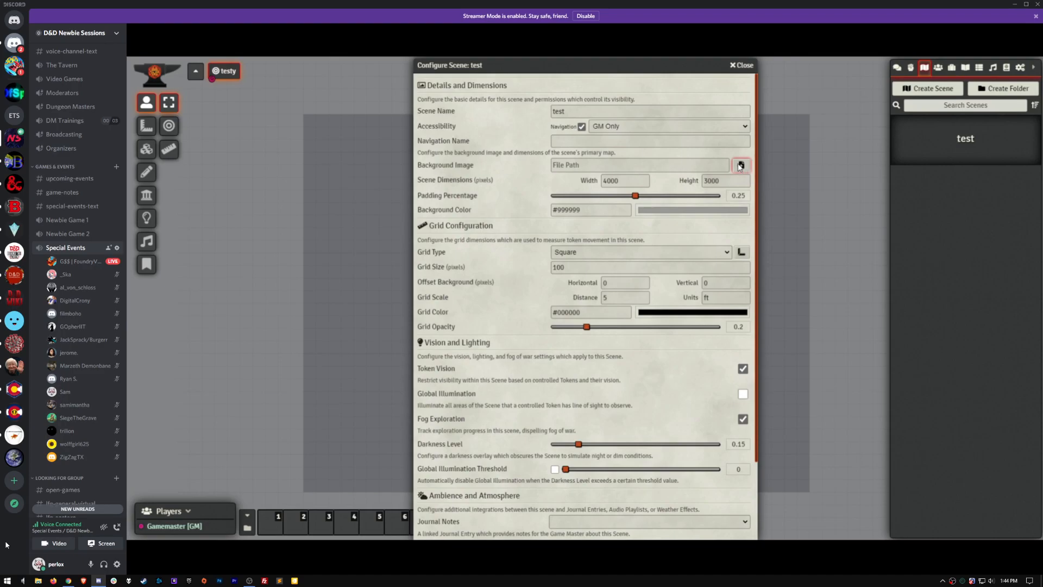
Use orc map 2.0 DM.png from the 'for the talk' folder as the background, sized 4000 by 3000
click(740, 165)
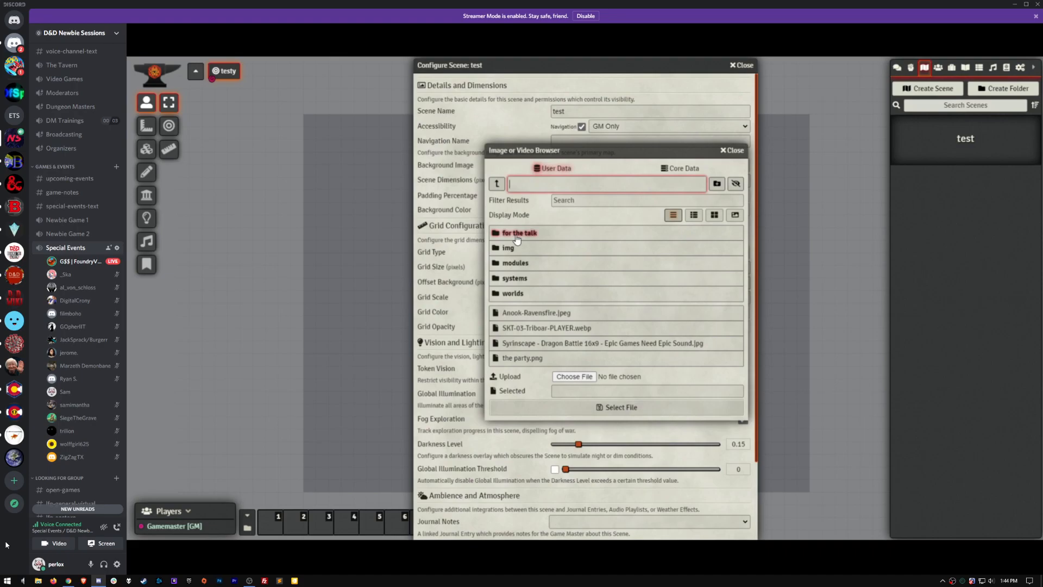
click(517, 234)
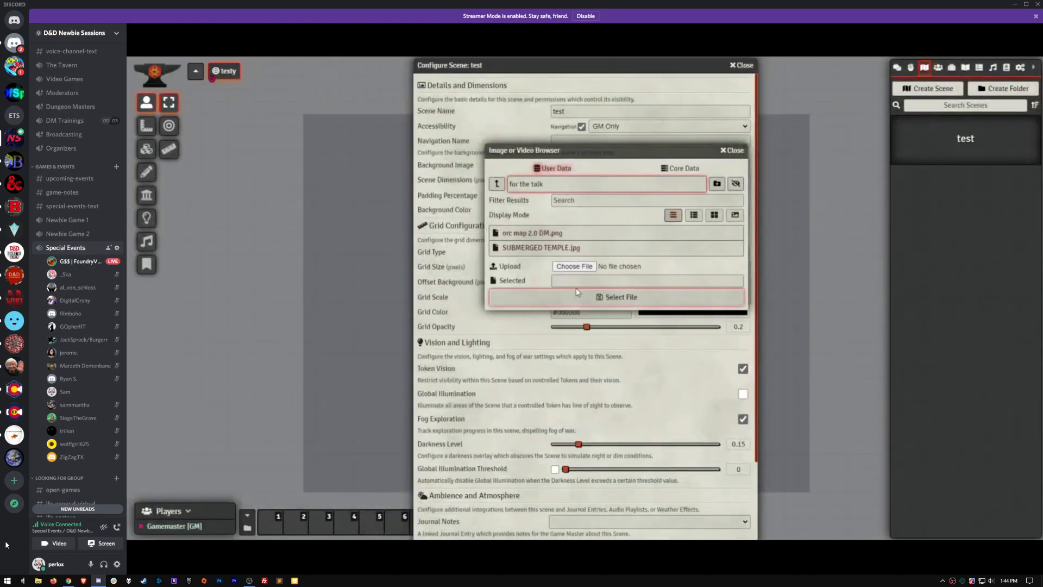
click(530, 233)
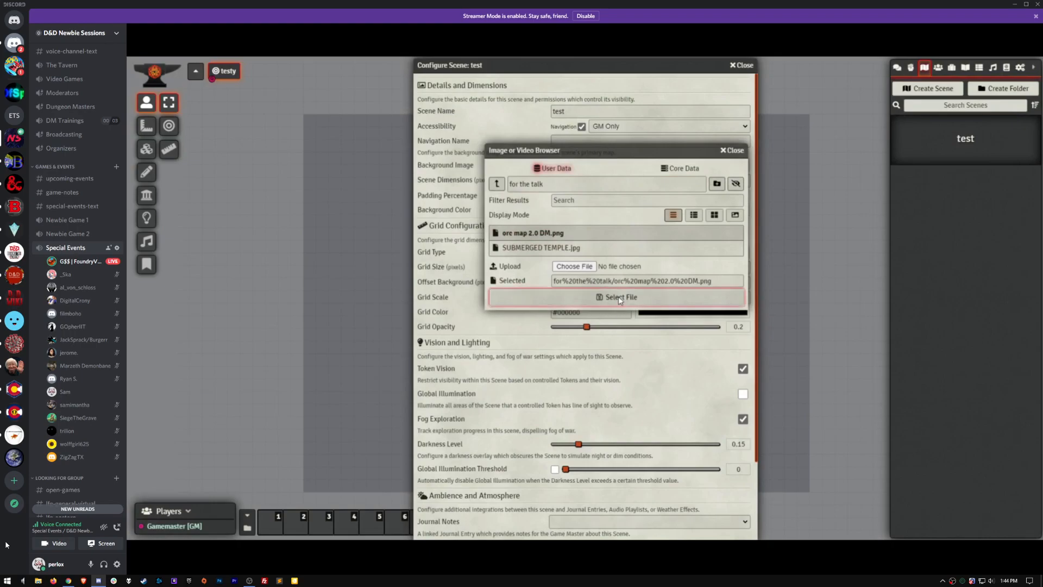
click(619, 298)
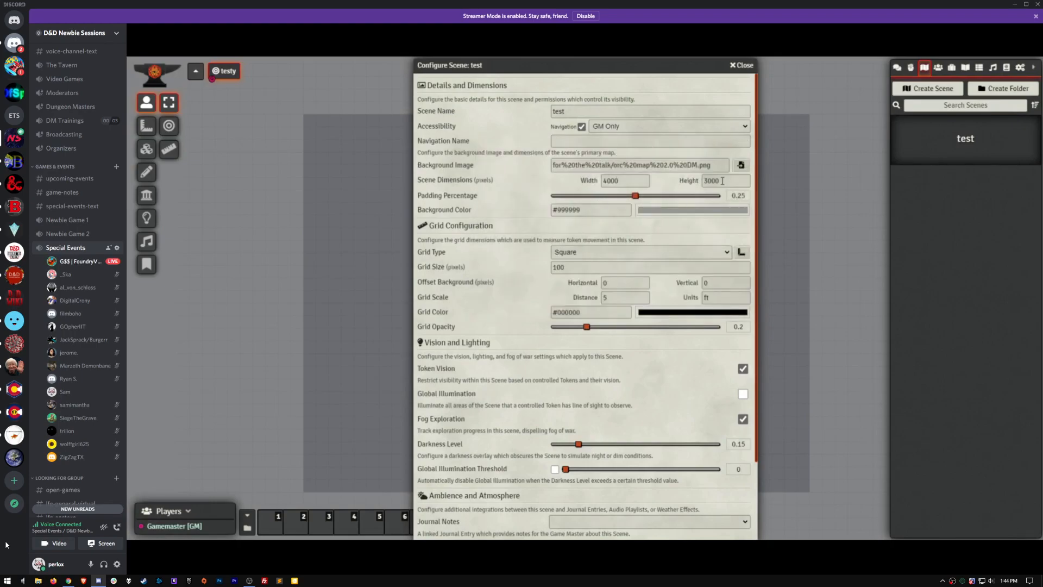
Save the test scene with grid opacity 0.25 and accept the new scene dimensions
scroll(571, 320, down, 2)
scroll(581, 261, up, 2)
scroll(677, 189, down, 2)
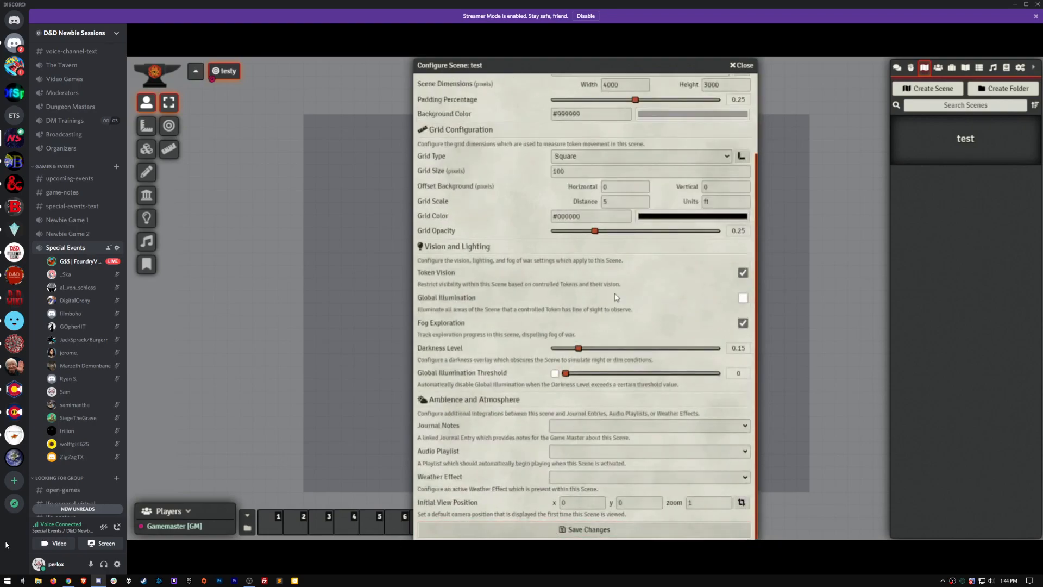
click(606, 526)
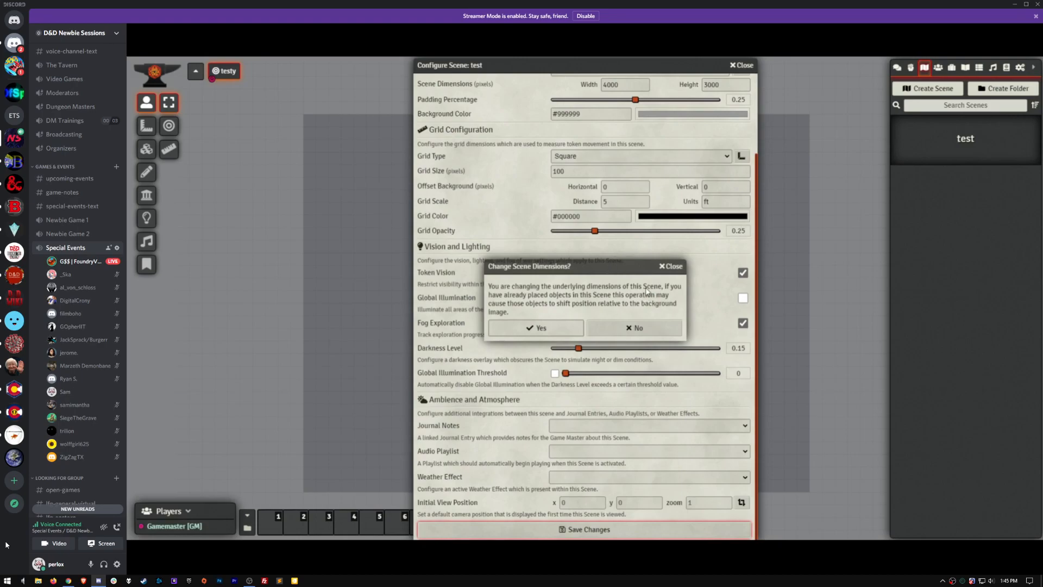
click(555, 331)
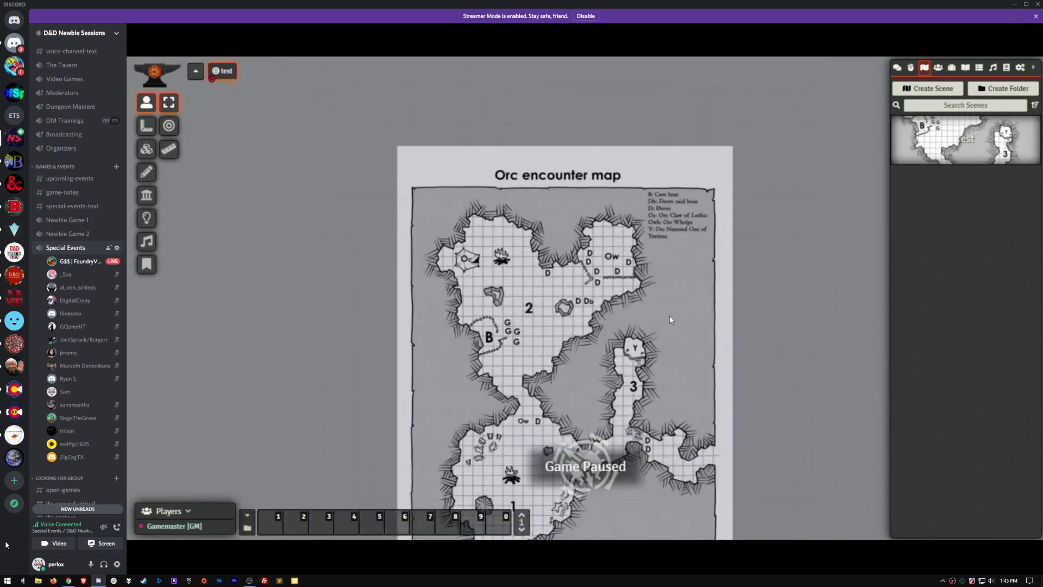
Pan and zoom around the orc map to view its full extent and top edge
drag(669, 315, 704, 327)
scroll(665, 272, down, 1)
scroll(665, 271, up, 1)
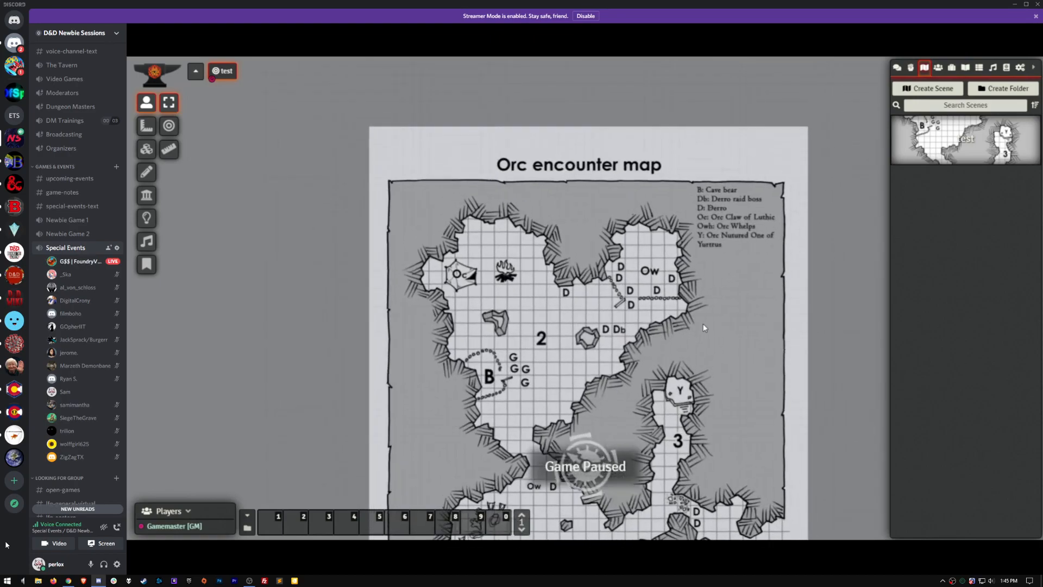
drag(755, 369, 754, 307)
drag(744, 199, 733, 131)
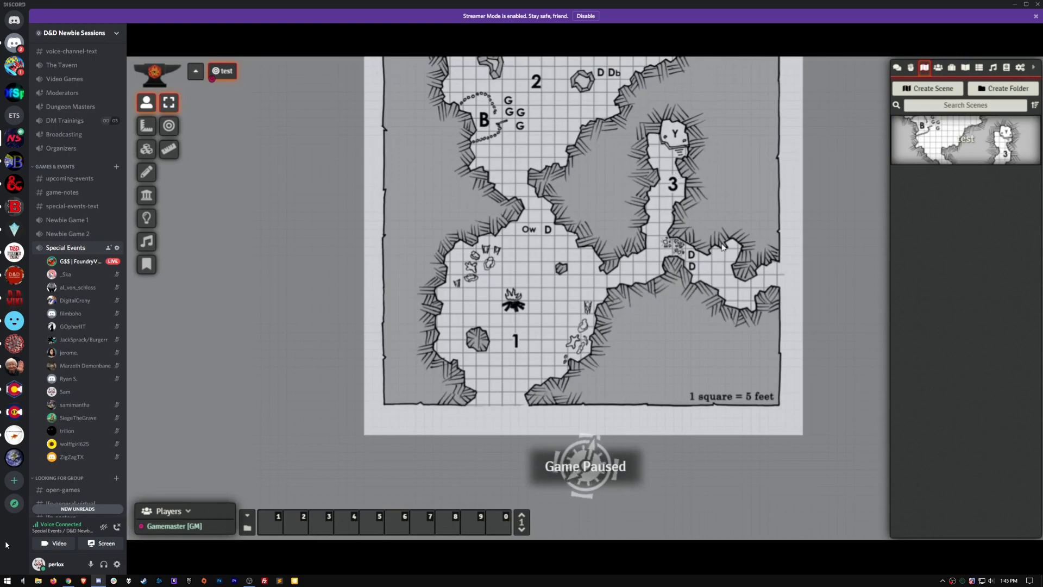
drag(724, 249, 673, 261)
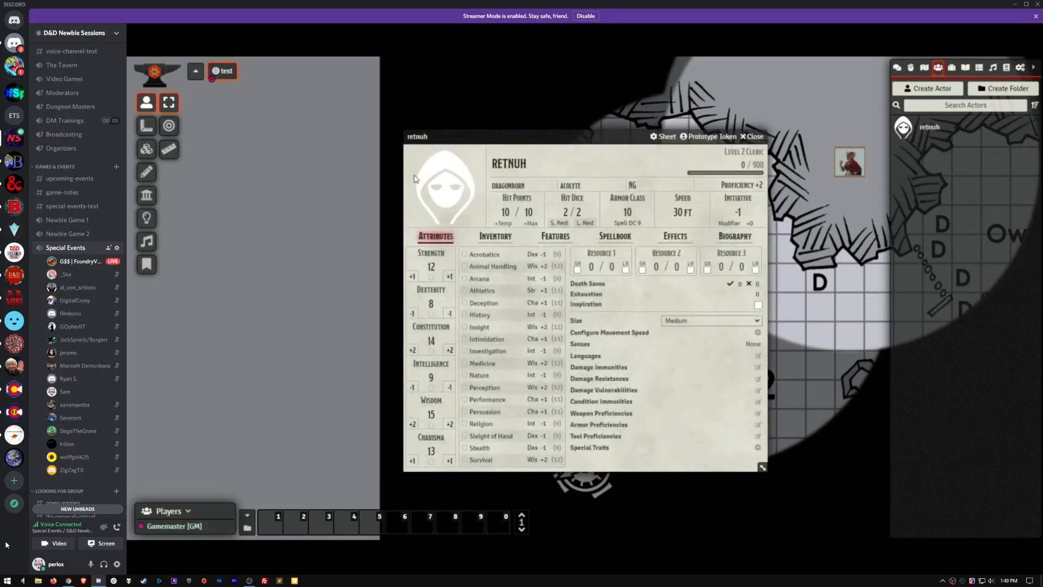
Set retnuh's portrait to Anook-Ravensfire.jpeg and close the character sheet
click(438, 199)
drag(453, 159, 847, 174)
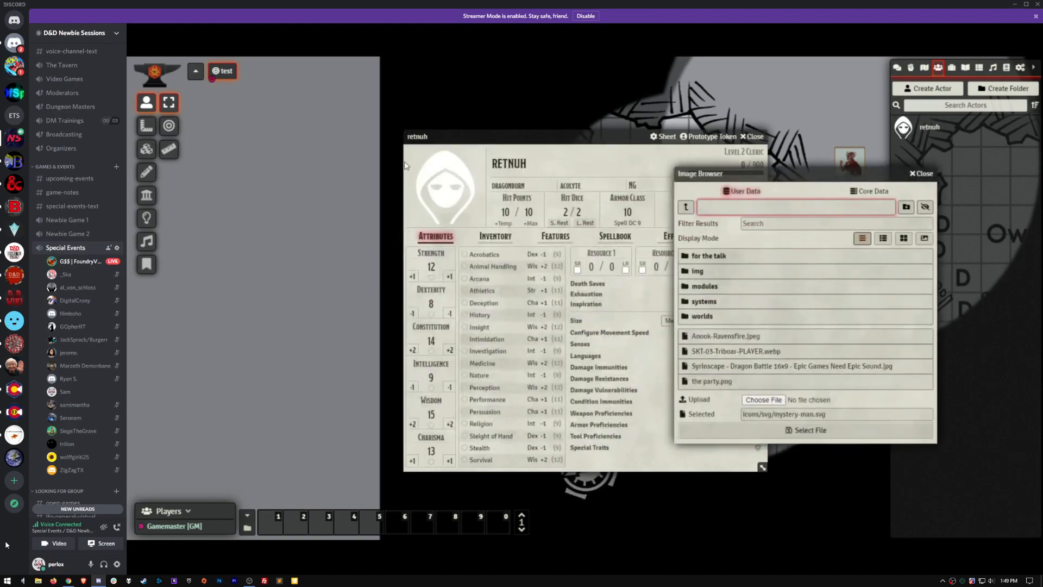
click(924, 174)
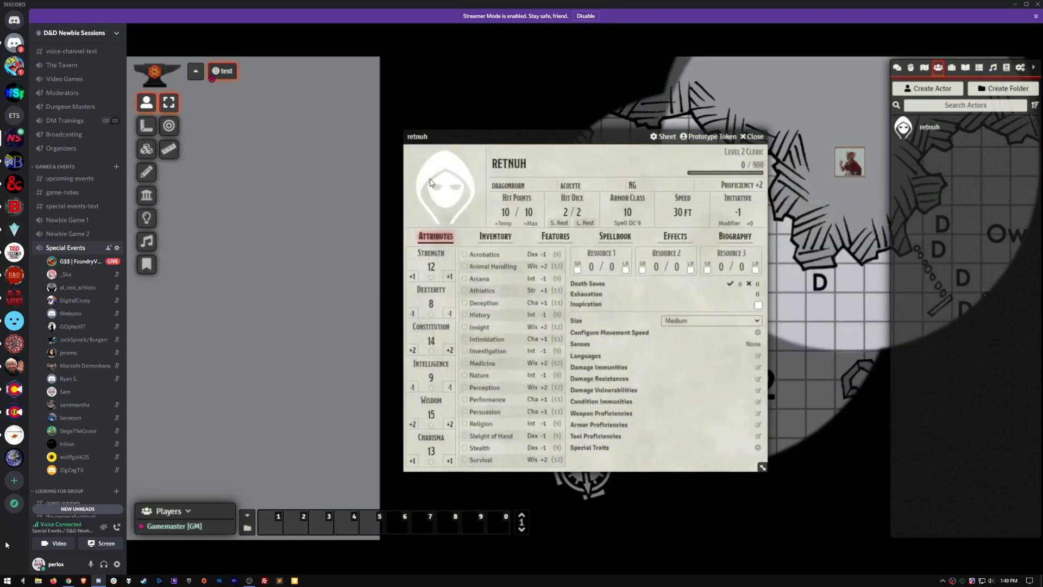
click(440, 190)
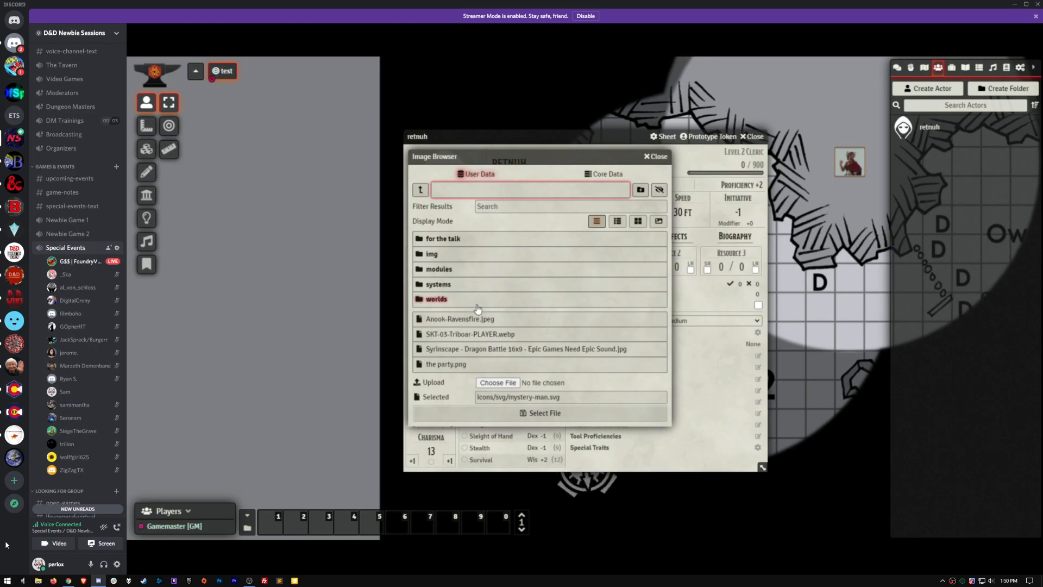
click(461, 319)
click(516, 414)
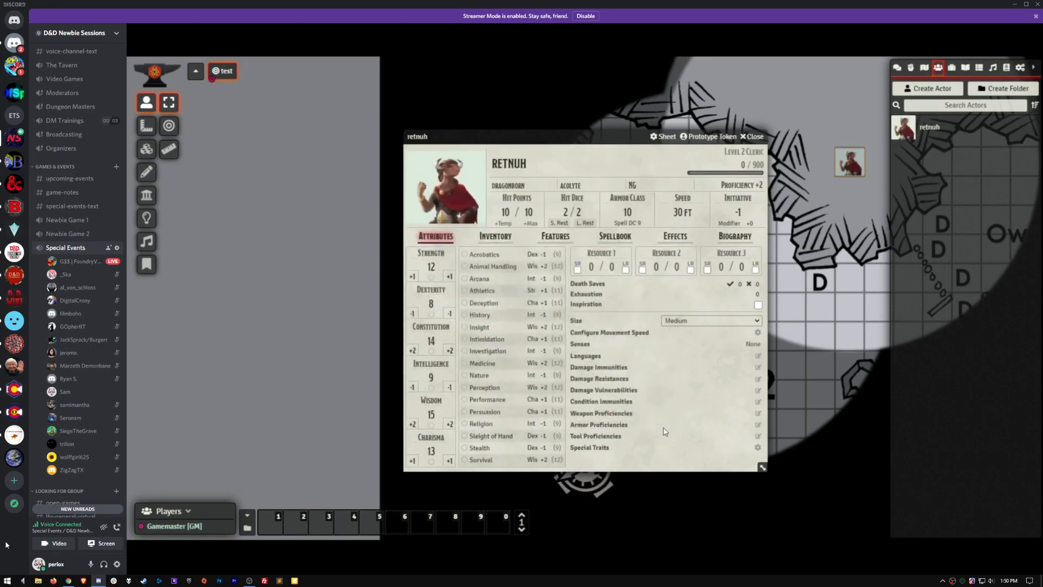
click(752, 137)
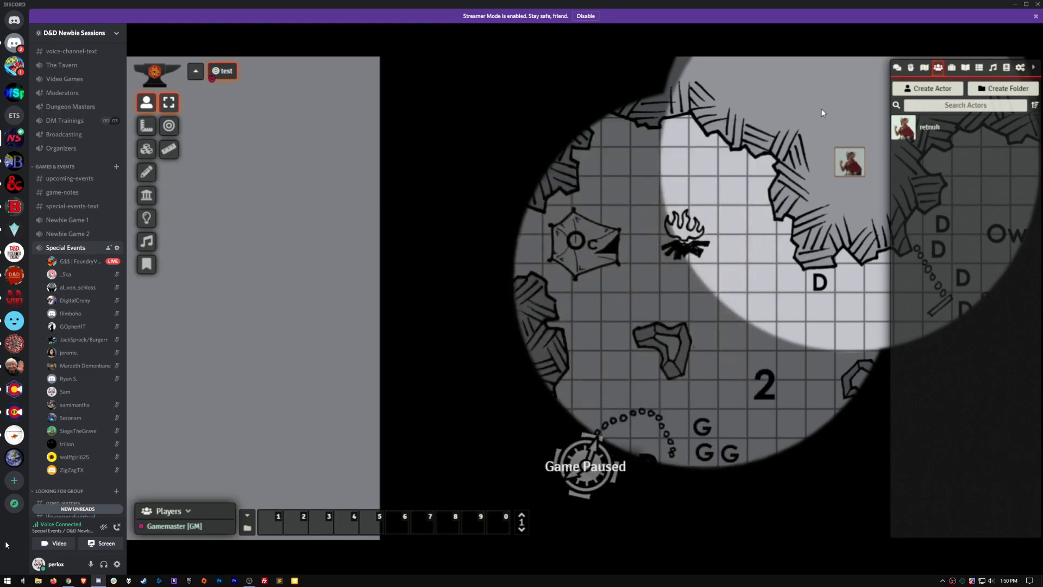
Delete the old retnuh token and place a fresh retnuh token near the map's top to show its vision
key(Delete)
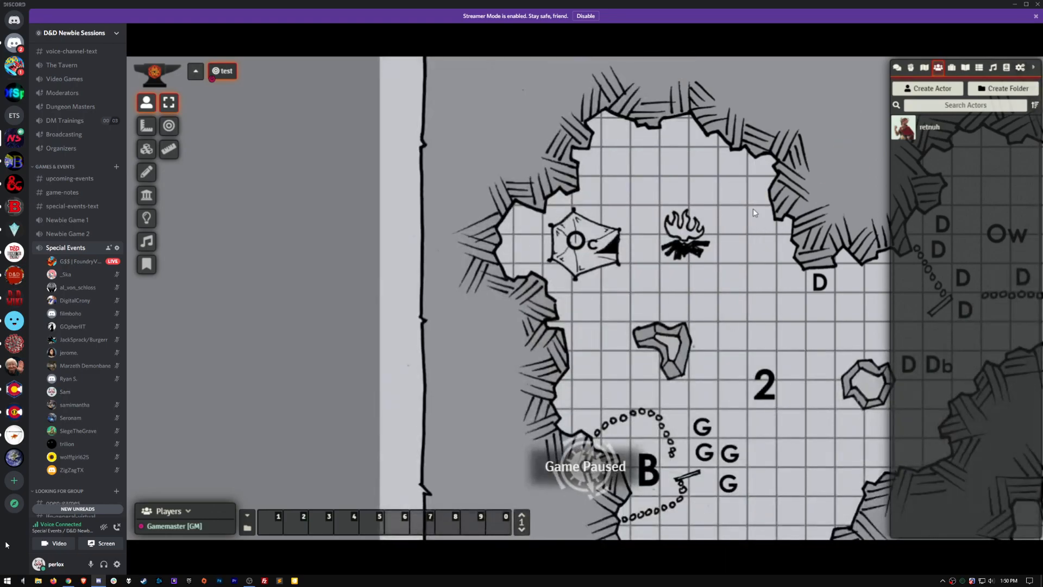
drag(796, 270, 696, 258)
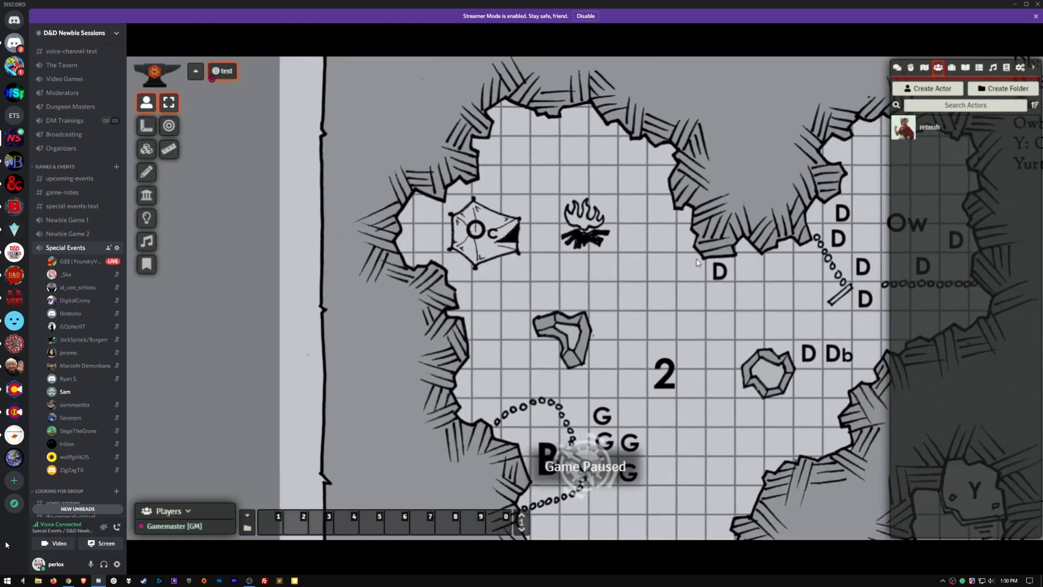
scroll(695, 259, down, 4)
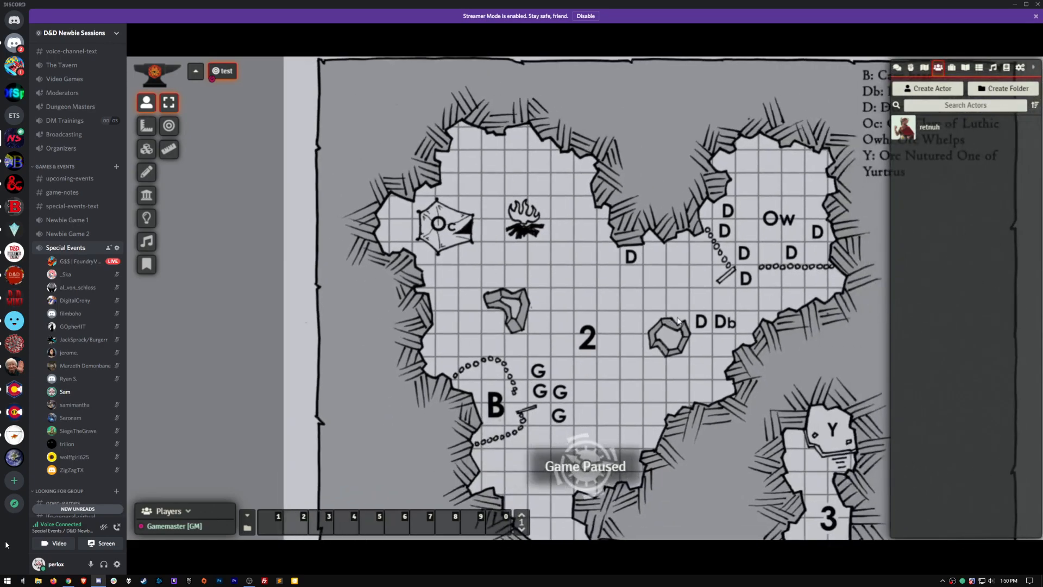
drag(654, 246, 639, 303)
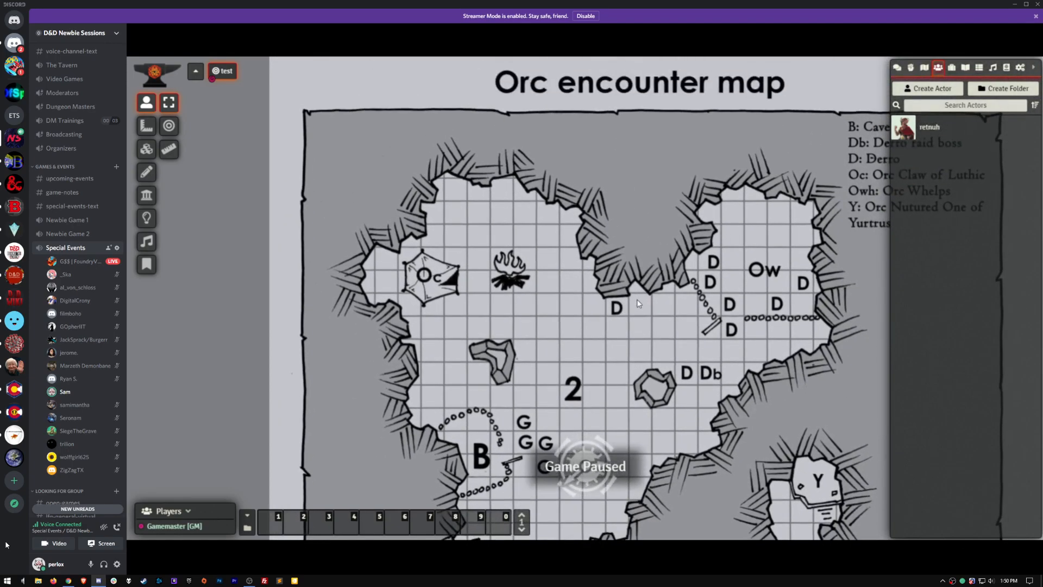
scroll(638, 303, up, 4)
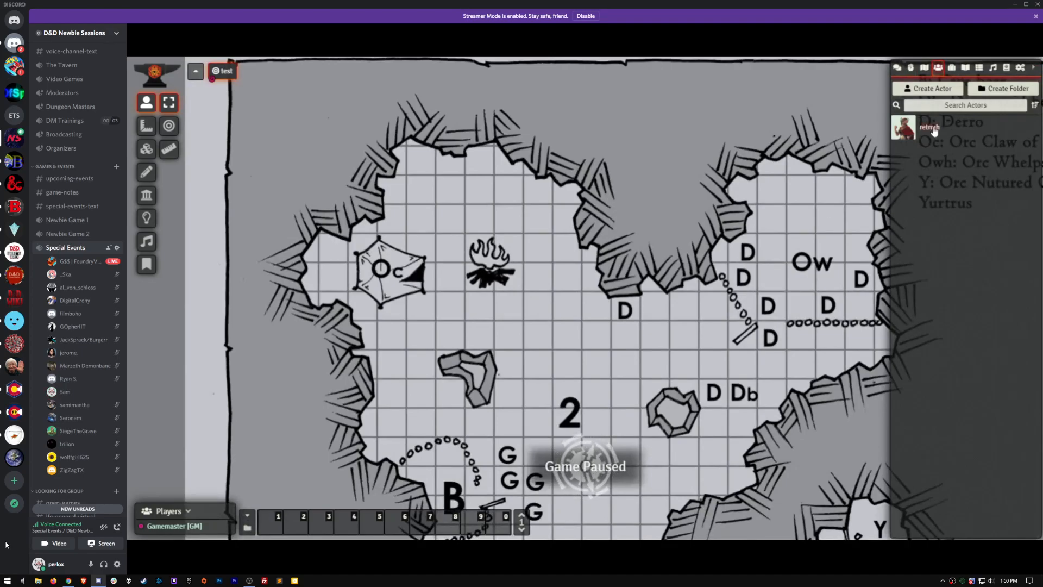
drag(933, 132, 752, 218)
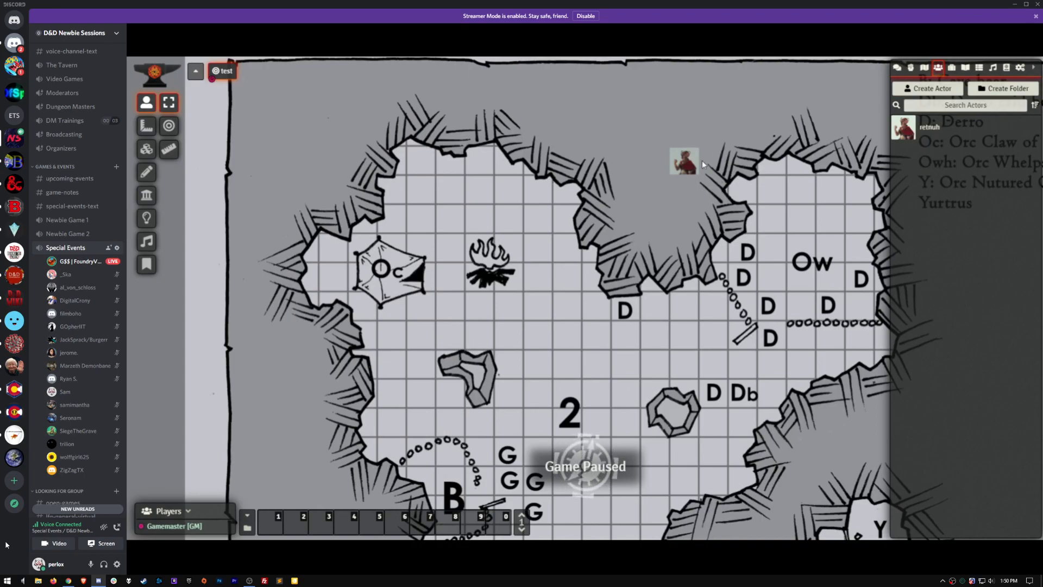
click(683, 159)
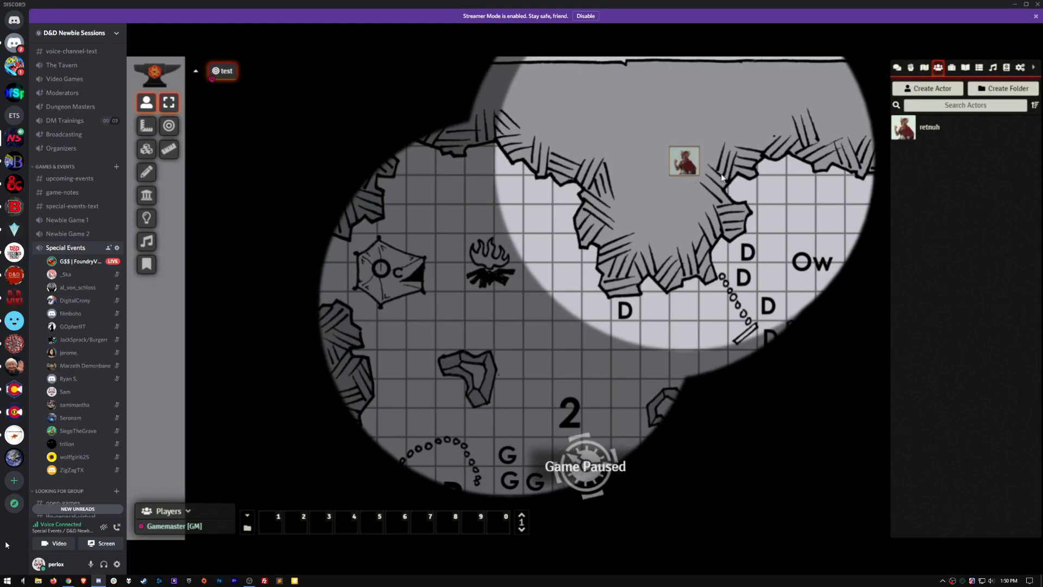
double_click(686, 170)
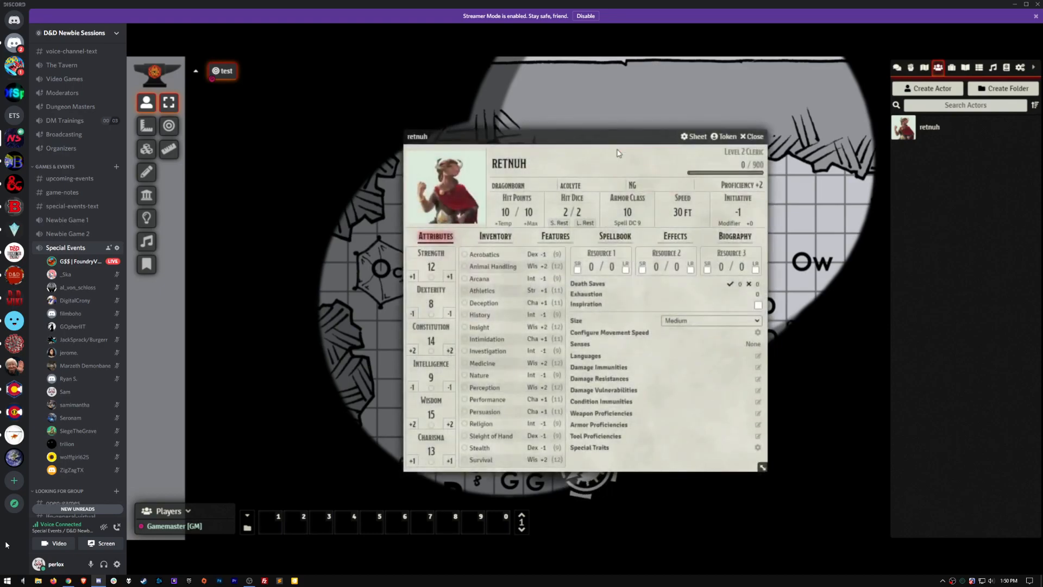
drag(584, 131, 391, 139)
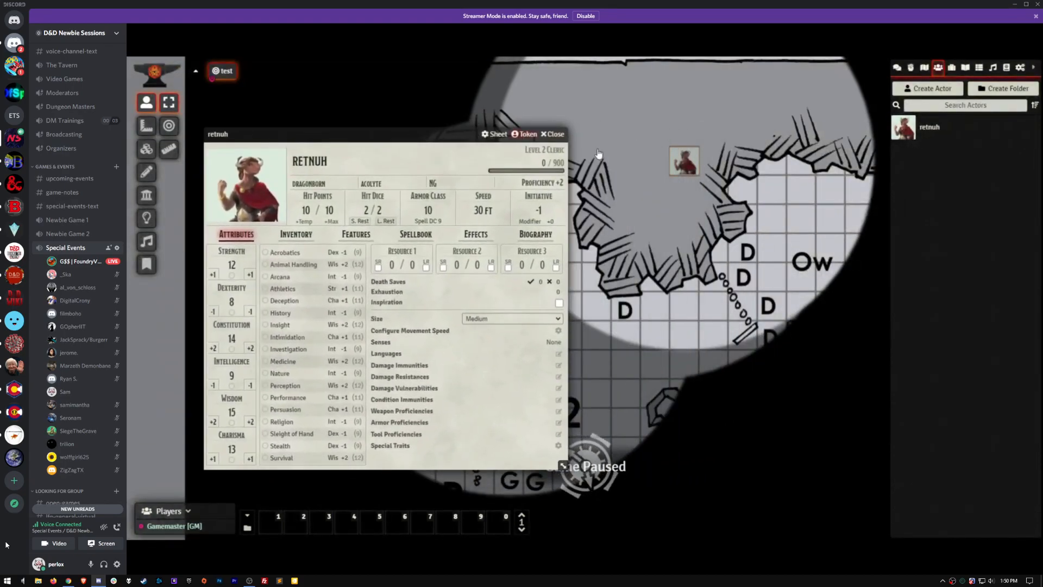
click(932, 131)
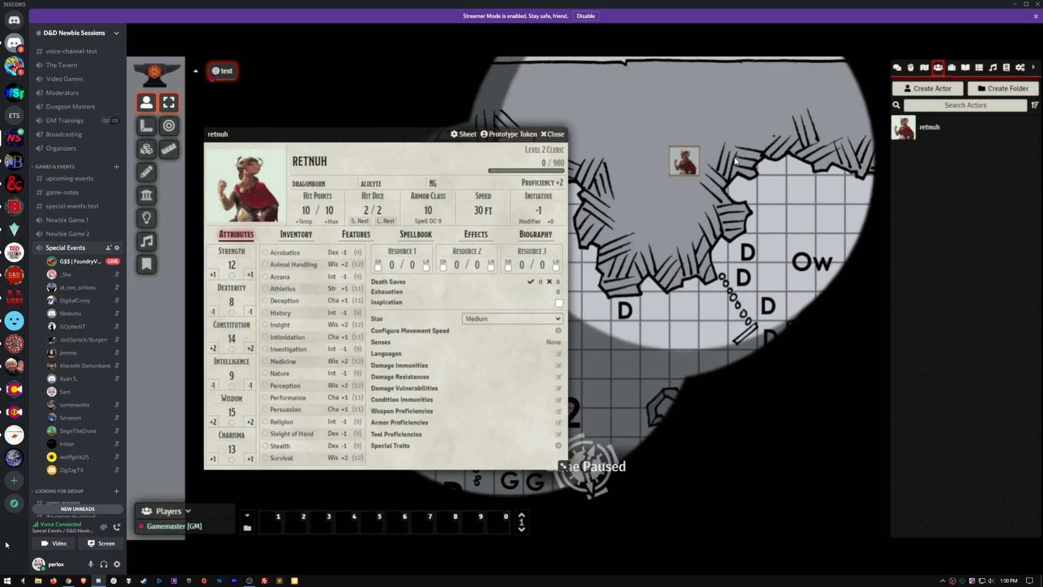
key(Escape)
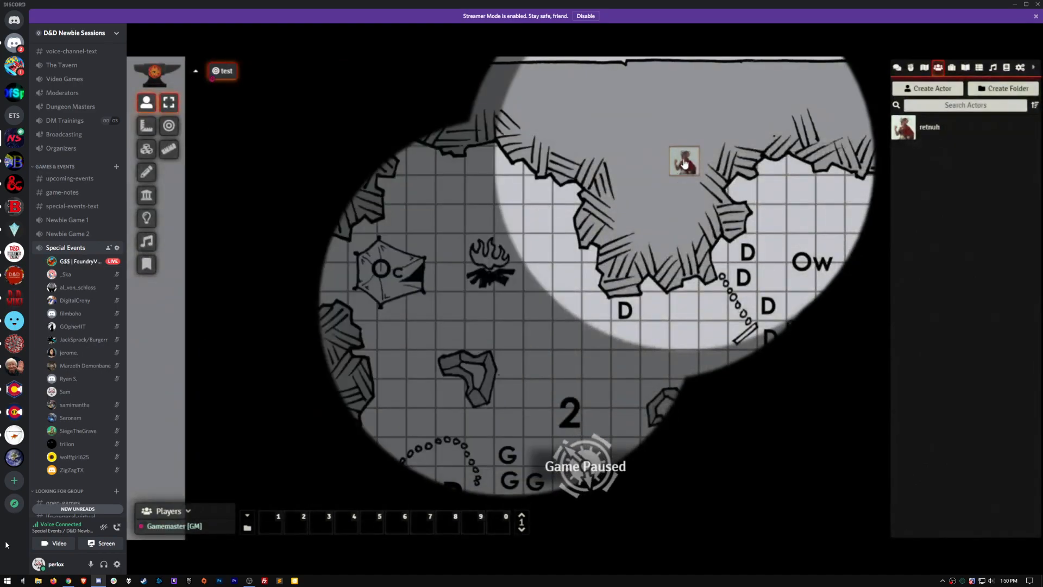
Switch the retnuh token image to party.png and place a second retnuh token above it
double_click(684, 163)
right_click(685, 163)
right_click(685, 163)
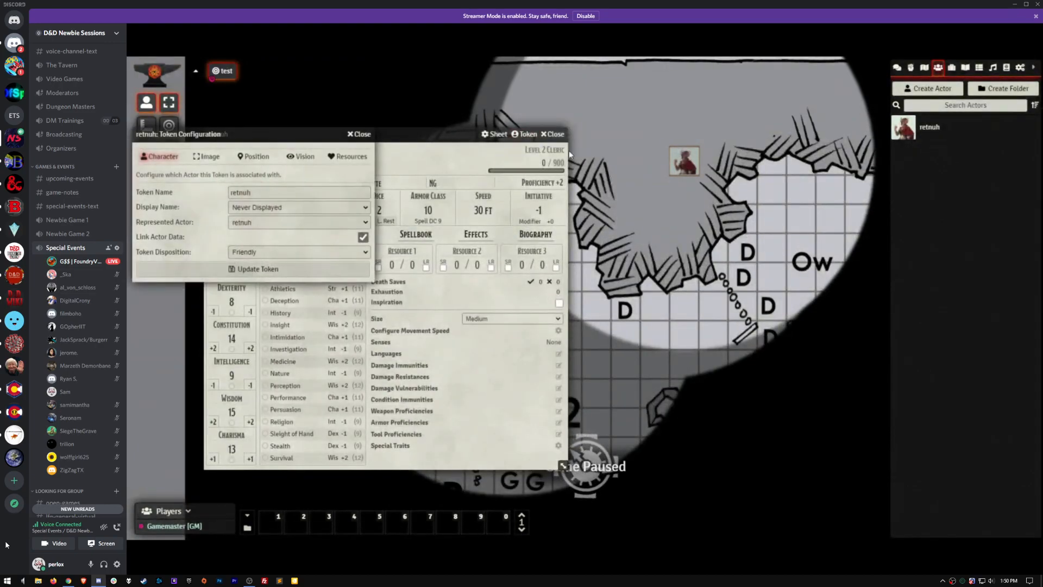
click(200, 157)
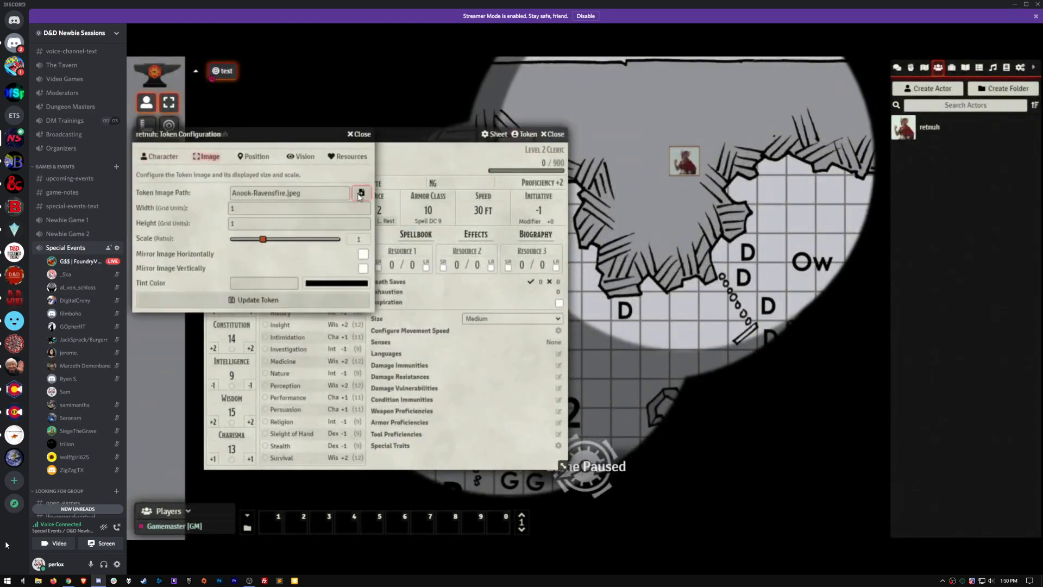
click(361, 193)
click(510, 377)
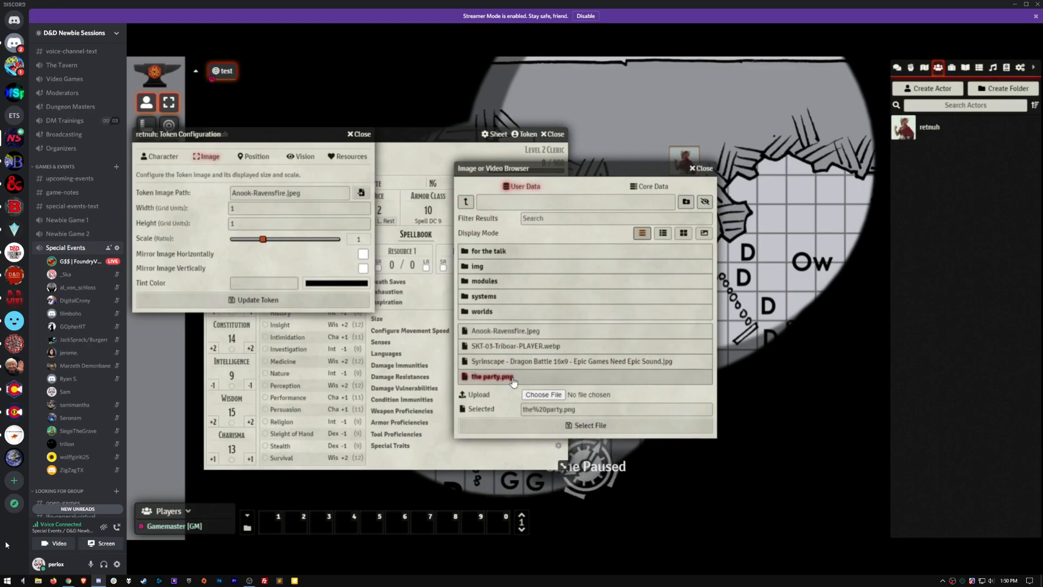
click(587, 426)
click(253, 300)
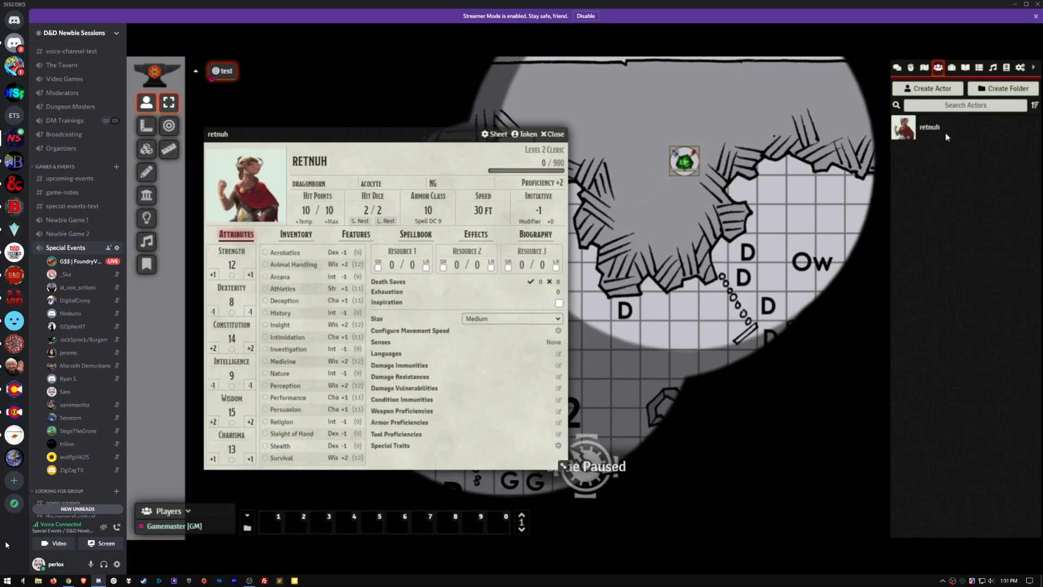
drag(931, 128, 745, 117)
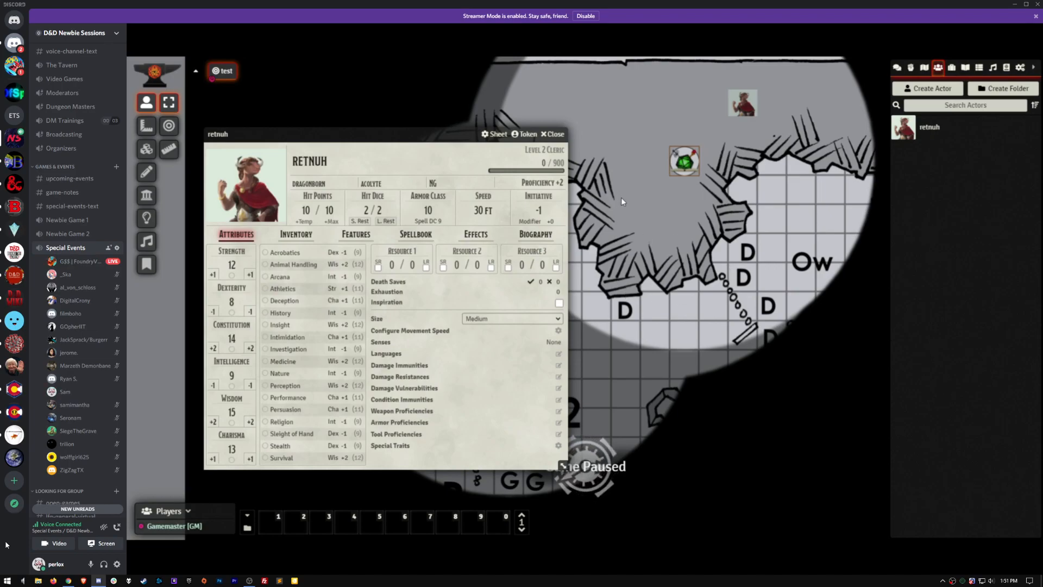
Close the retnuh character sheet and switch to the Ambient Sound controls
click(552, 134)
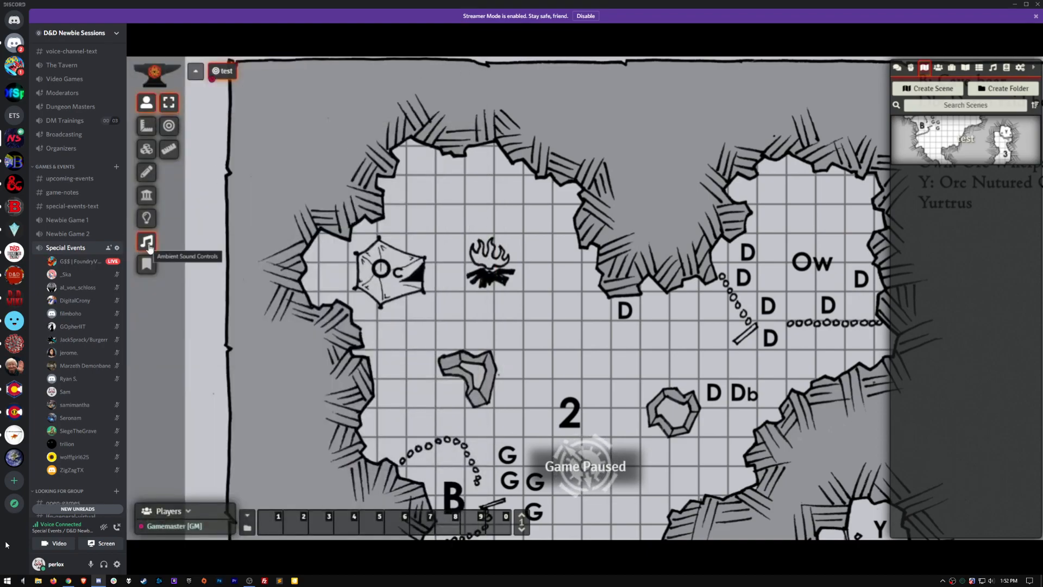
click(146, 242)
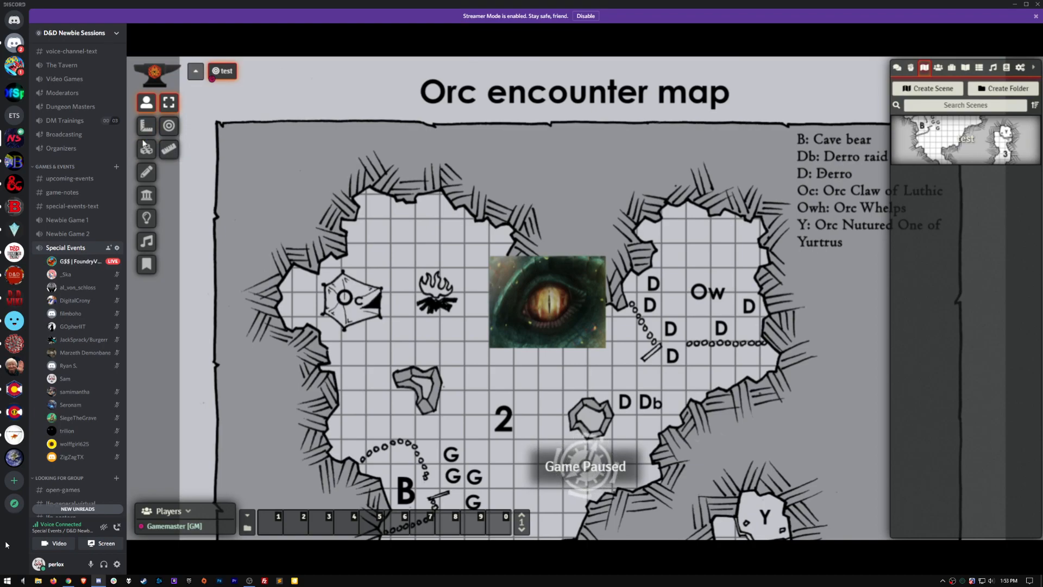
Move and then delete the dragon-eye tile, then return to Token Controls
click(146, 148)
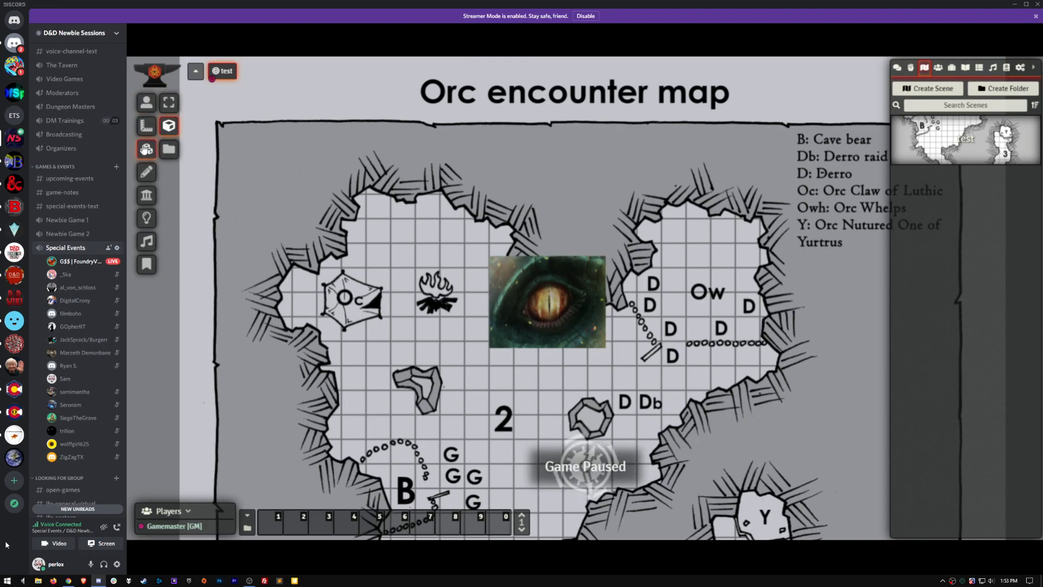
click(168, 104)
drag(553, 303, 553, 340)
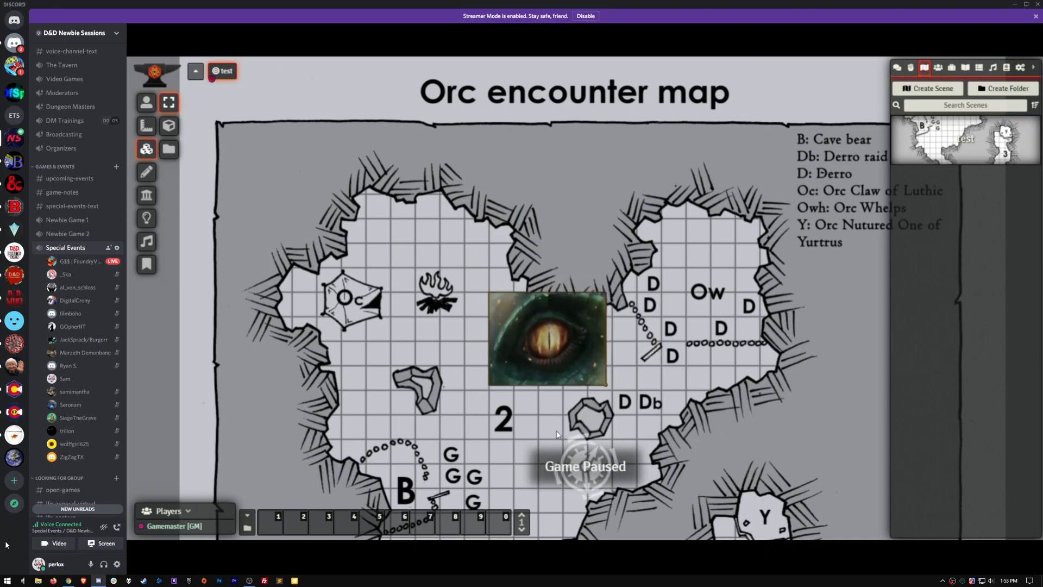
click(576, 275)
click(570, 325)
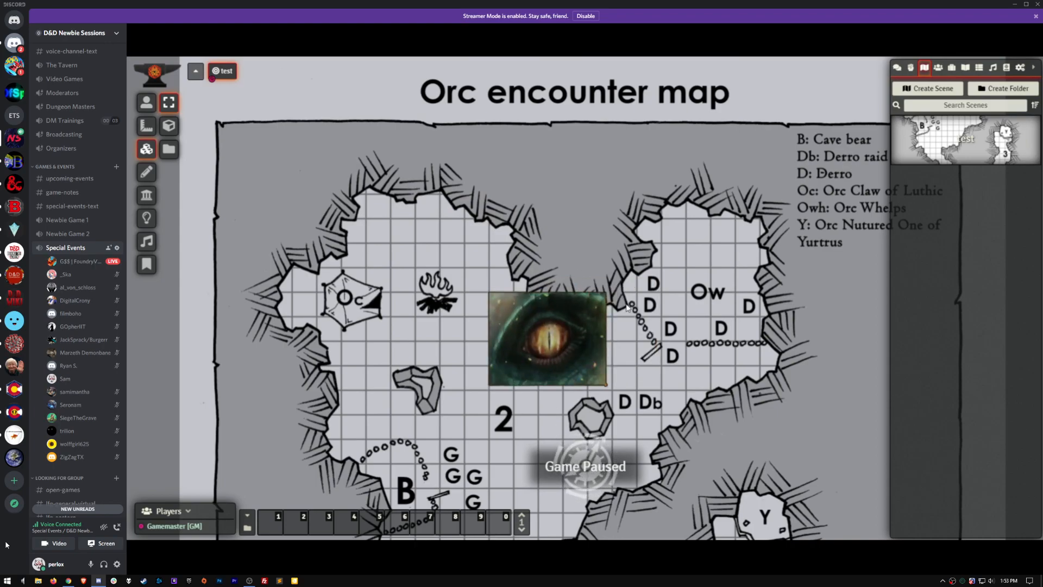
key(Delete)
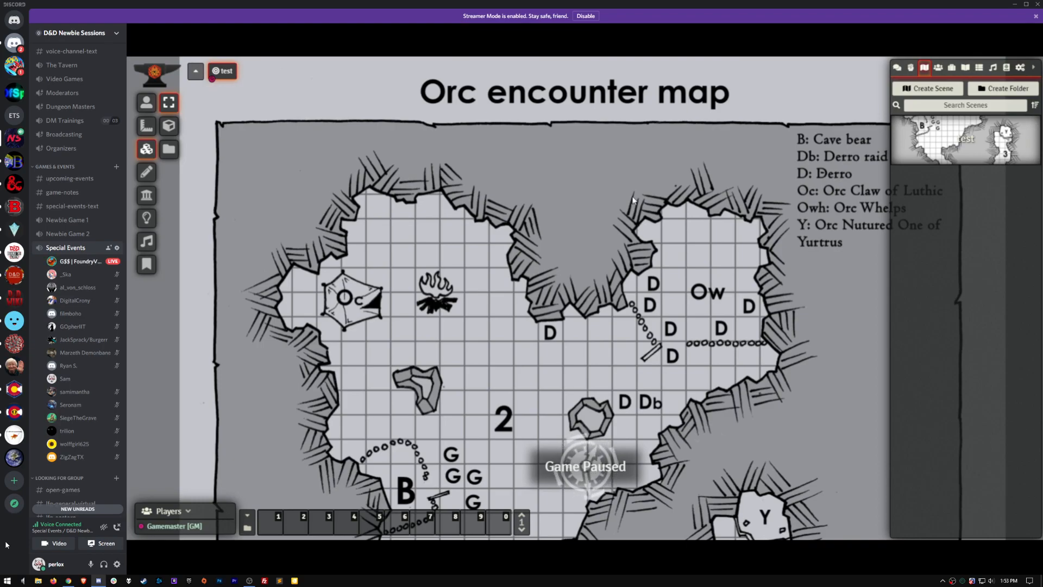
click(152, 108)
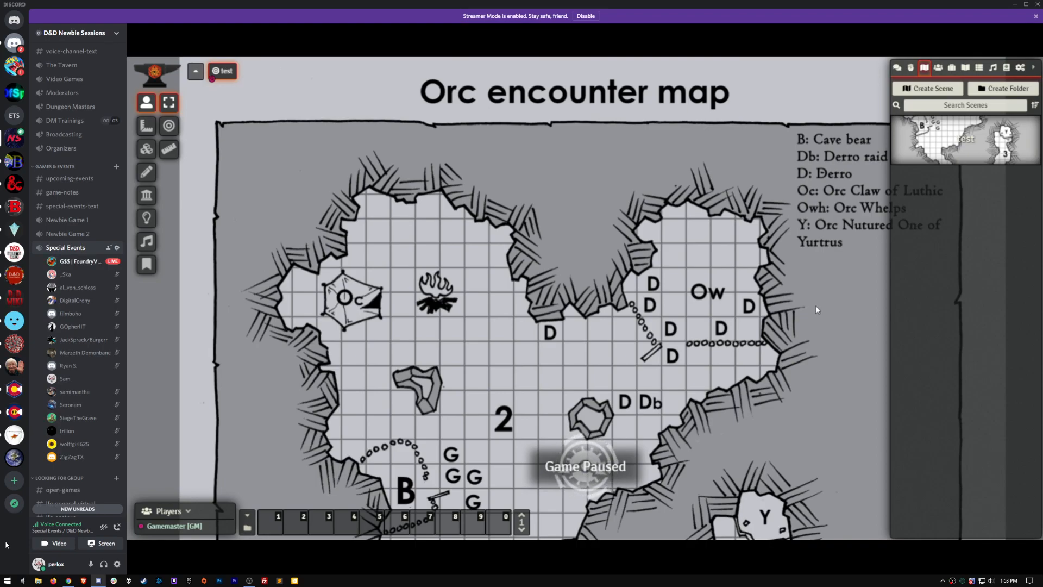
Drag retnuh from the Actors list onto the open floor mid-map, beside the Derro markings
drag(800, 295, 788, 237)
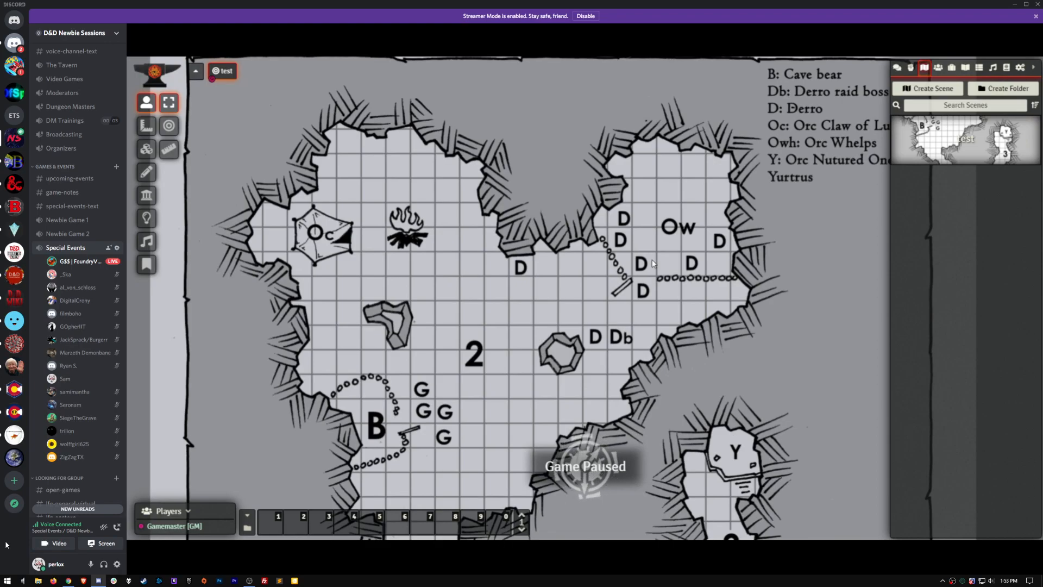
scroll(523, 325, up, 5)
drag(523, 325, 611, 322)
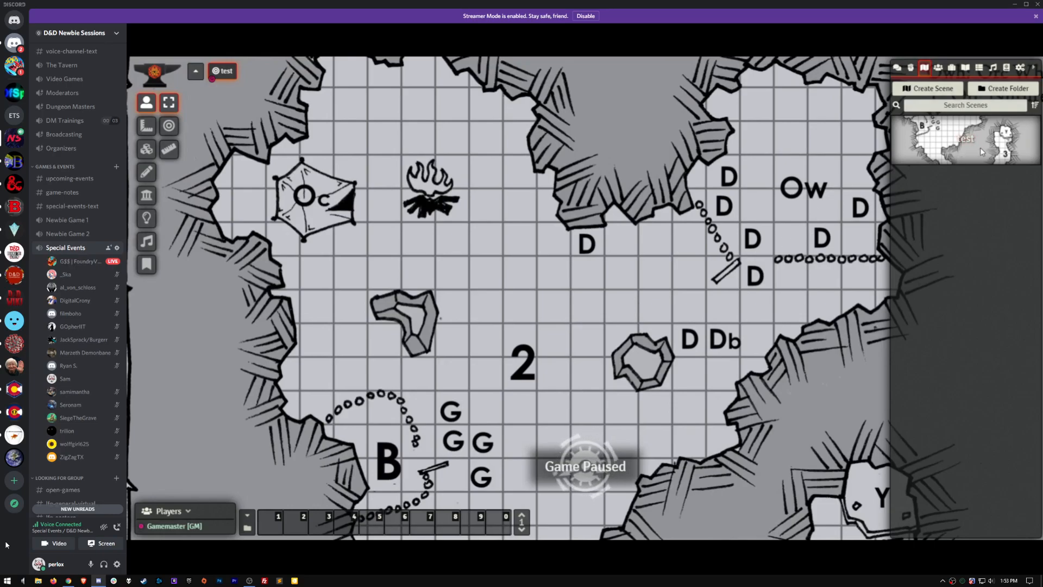
click(938, 68)
drag(923, 129, 557, 274)
scroll(576, 242, down, 7)
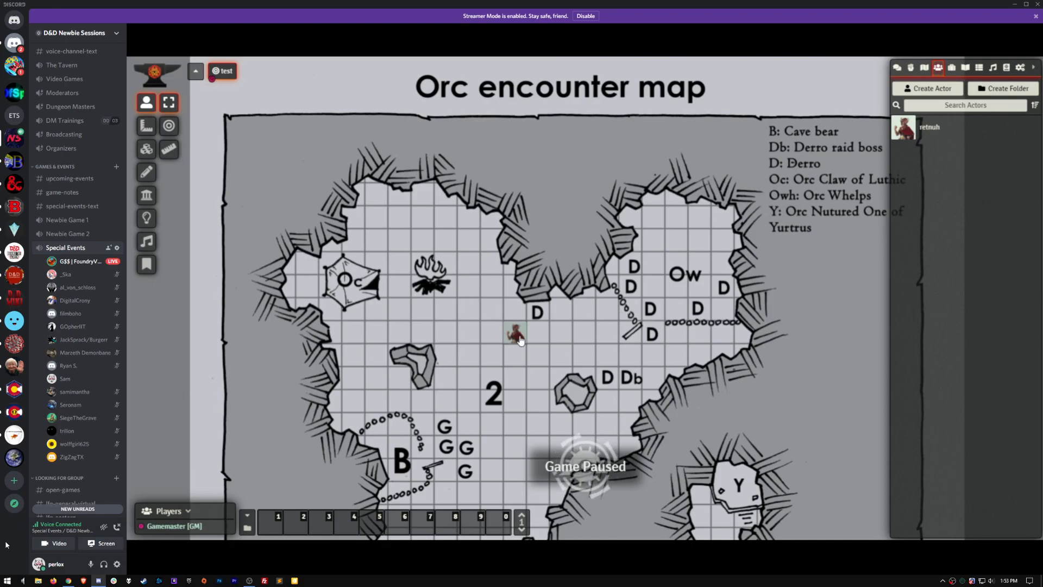
Select the orc token and zoom in on its area of the map
click(517, 334)
scroll(566, 332, up, 8)
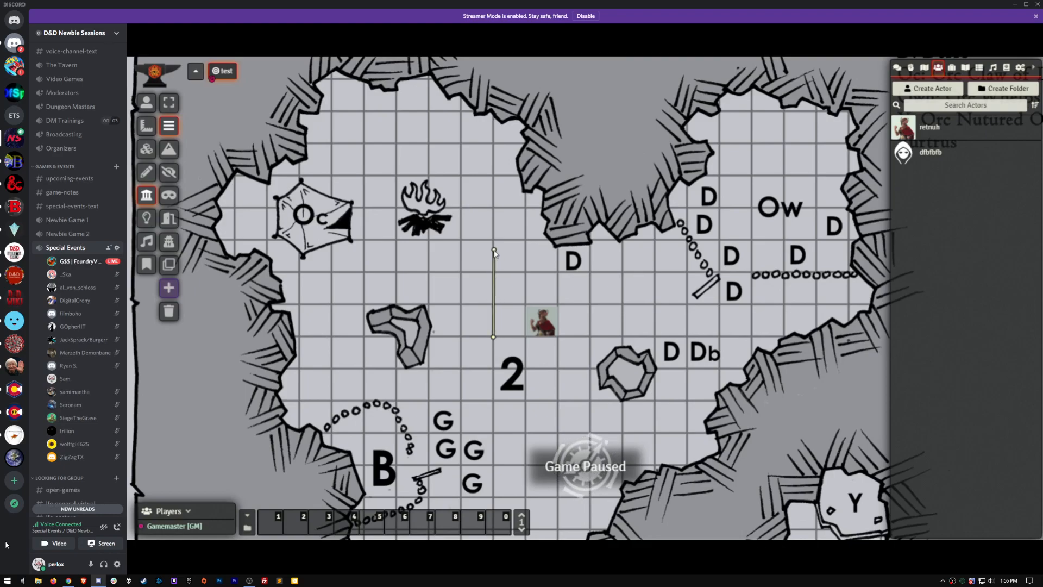
Draw a chain of walls around the orc token, undoing the misplaced segments
mouse_move(513, 258)
mouse_down()
mouse_move(556, 291)
mouse_move(582, 332)
mouse_up()
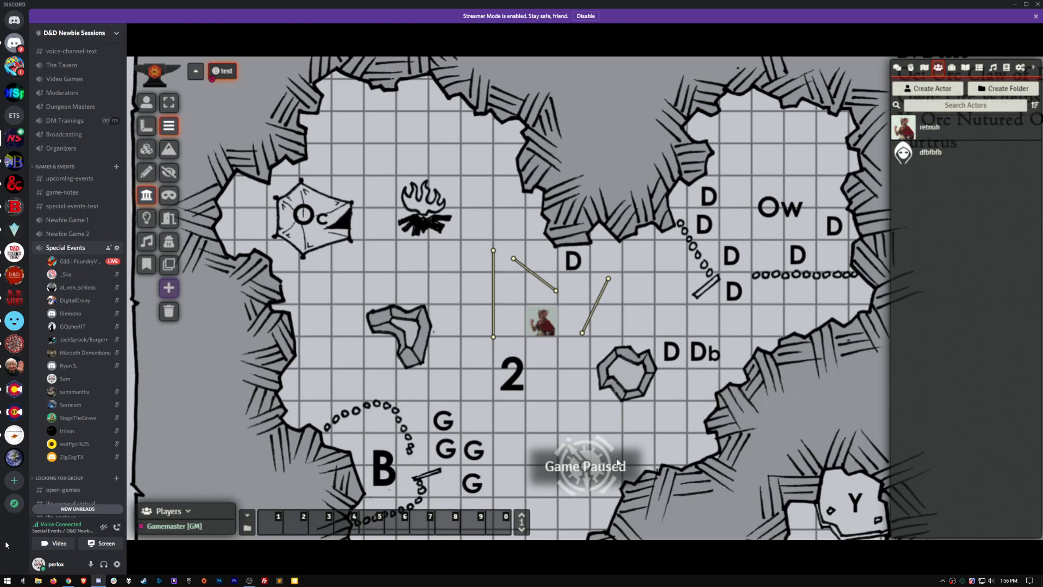
key(ctrl+z)
key(ctrl+z)
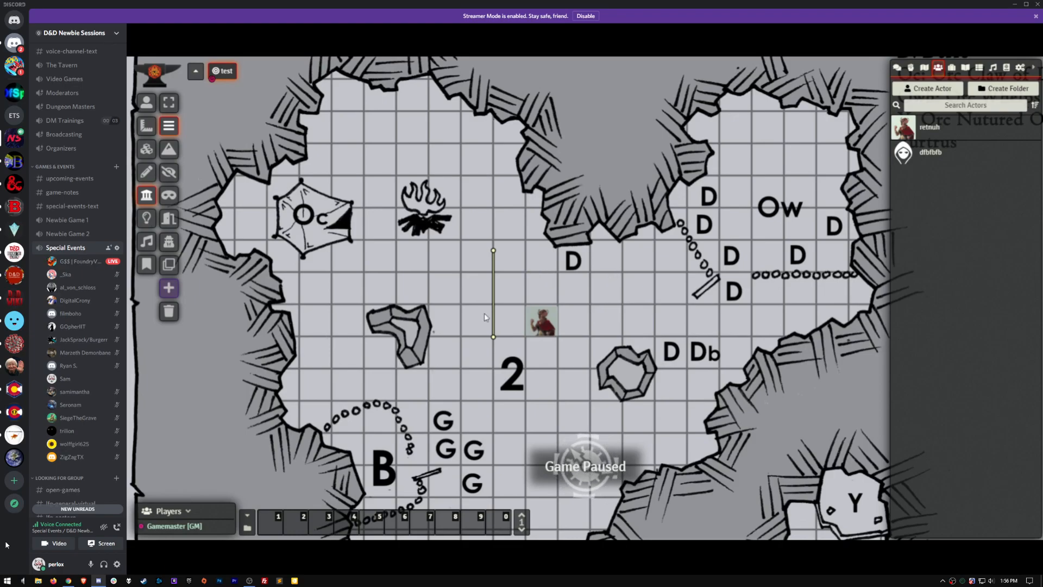
drag(523, 261, 713, 315)
drag(692, 365, 608, 414)
mouse_move(713, 314)
mouse_down()
mouse_move(697, 364)
mouse_move(713, 315)
mouse_up()
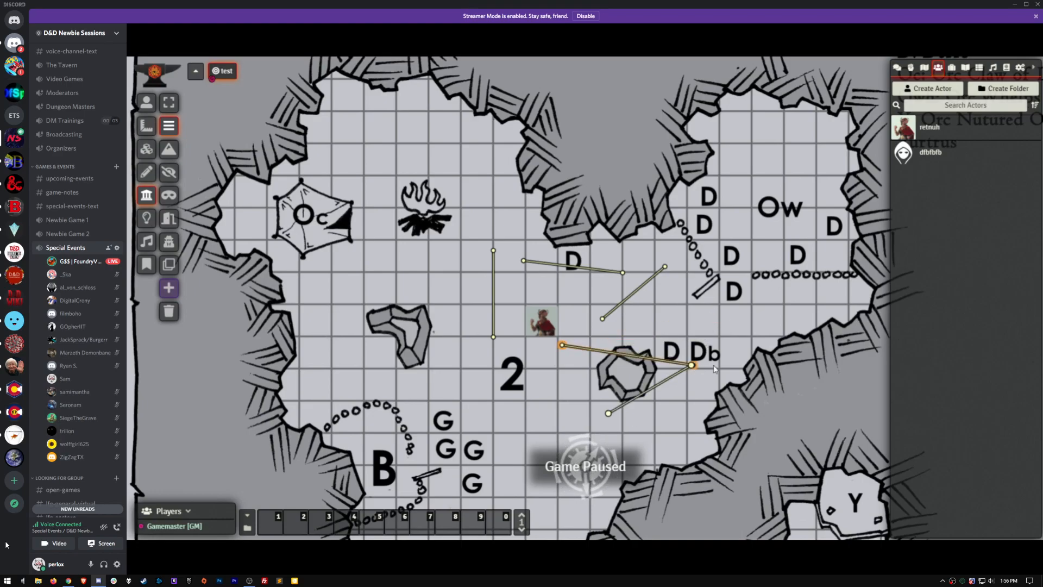
key(ctrl+z)
key(ctrl+z)
key(ctrl+z)
key(ctrl+z)
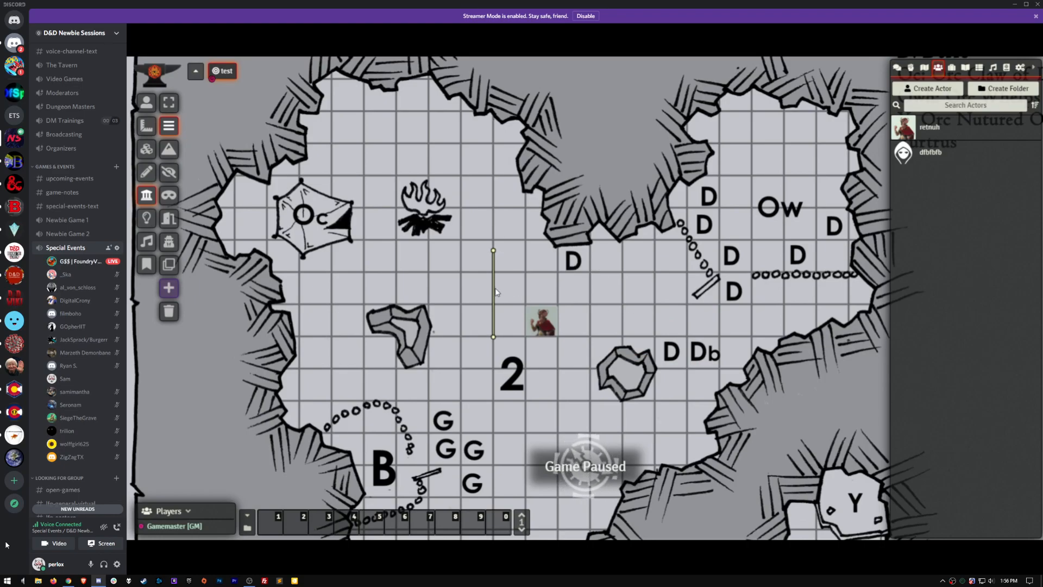
Delete stray walls and draw a vertical wall just left of the token
key(s)
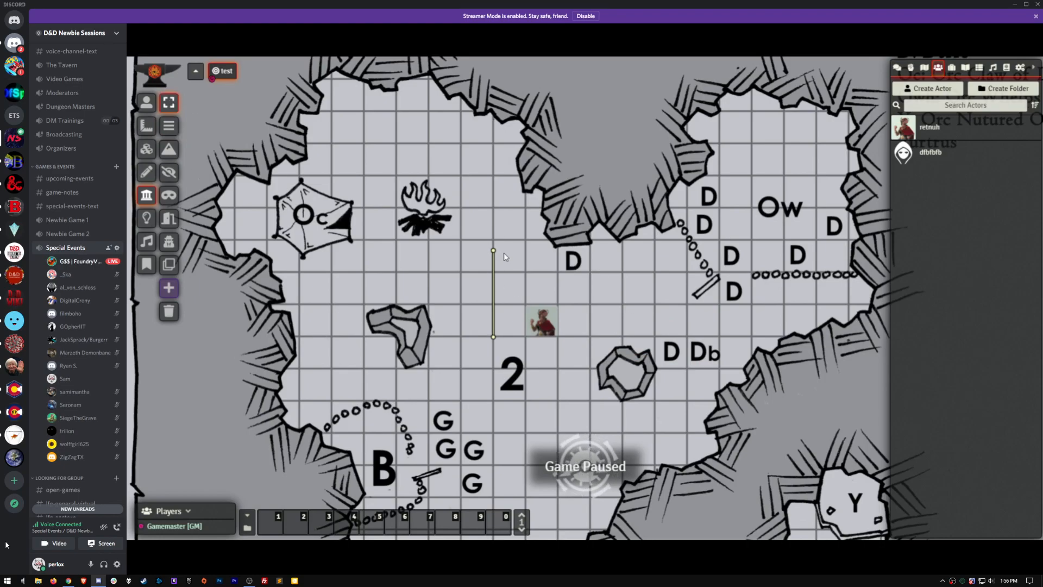
key(Delete)
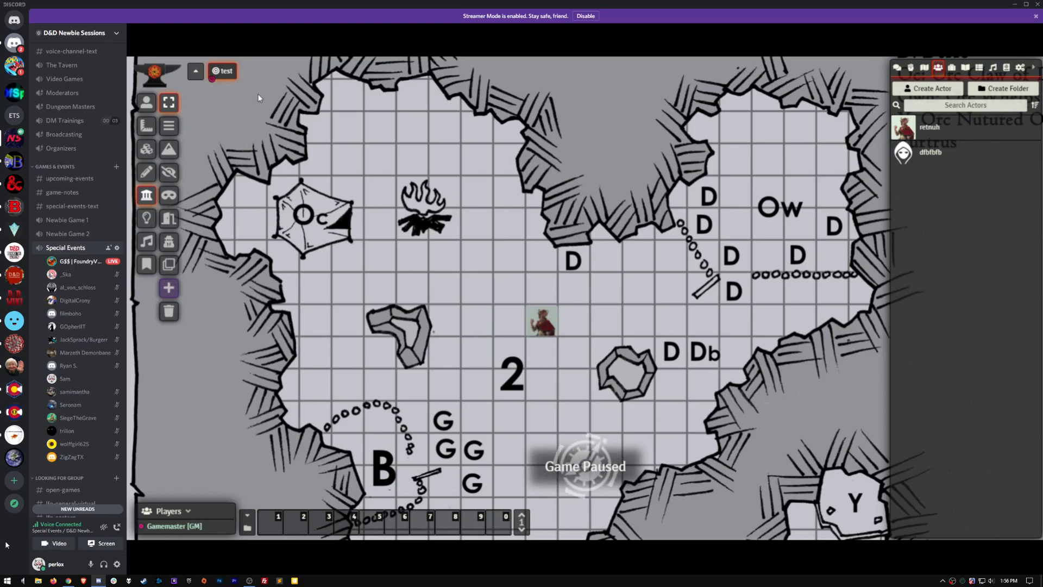
click(165, 127)
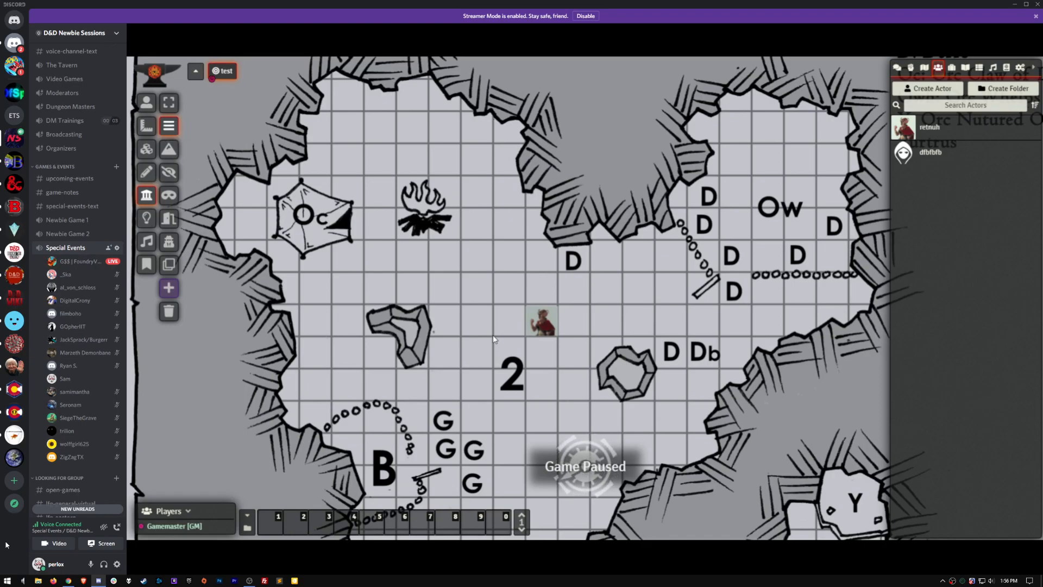
drag(493, 336, 524, 364)
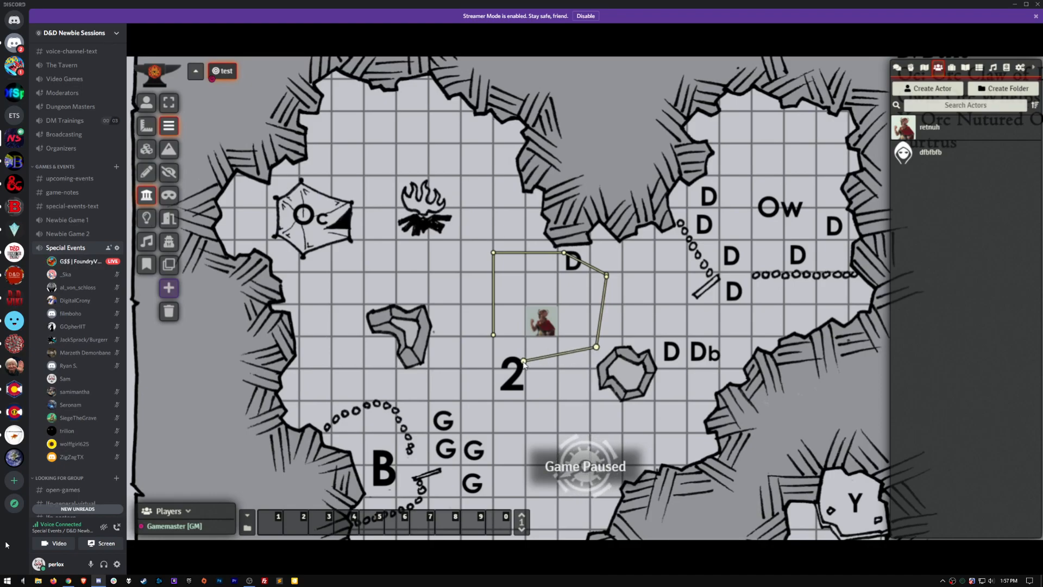
click(168, 102)
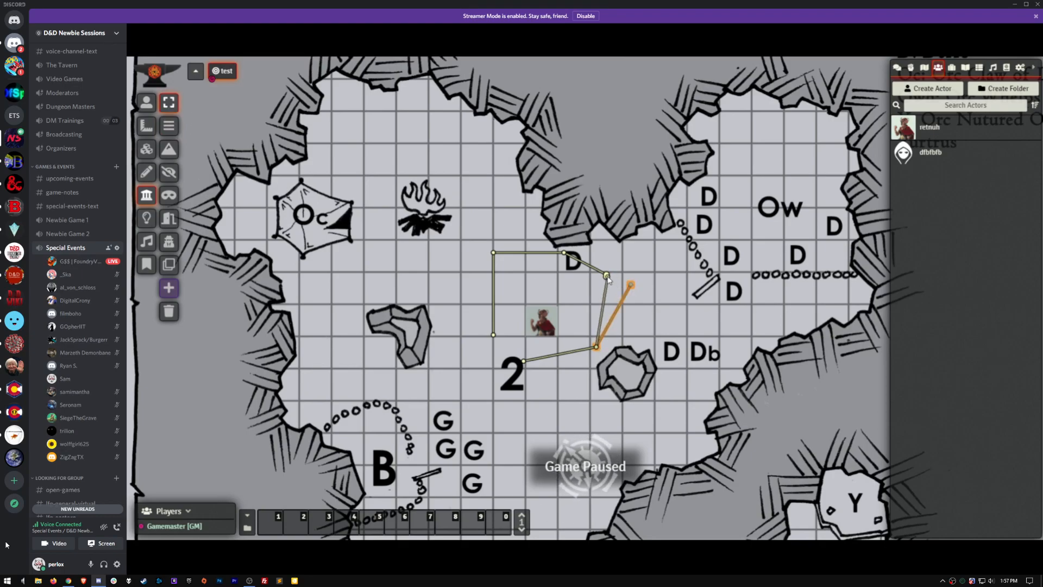
key(Delete)
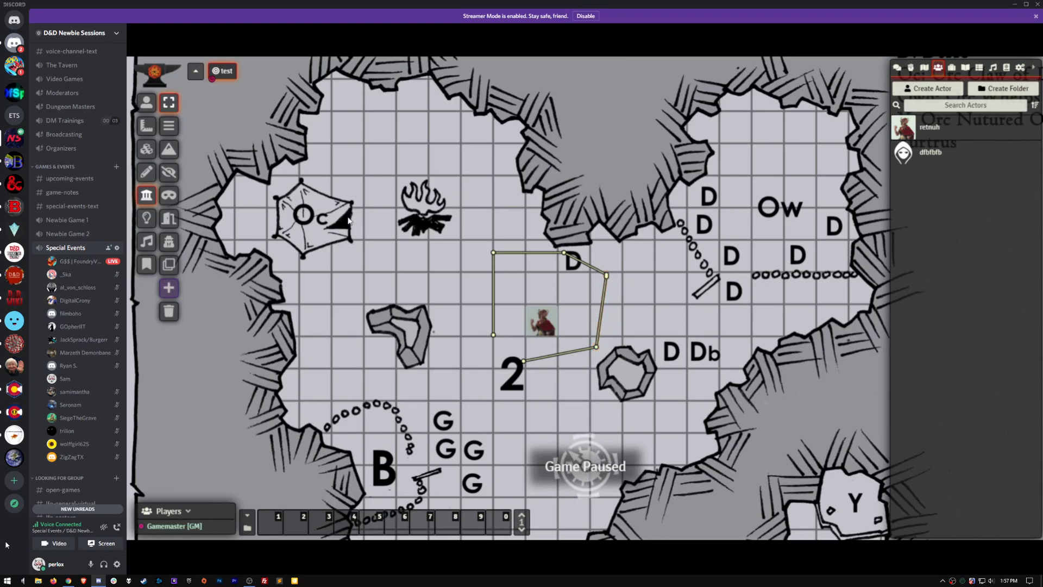
Step the orc token around inside the walls with arrow keys to check its vision, then deselect it
click(147, 102)
click(548, 326)
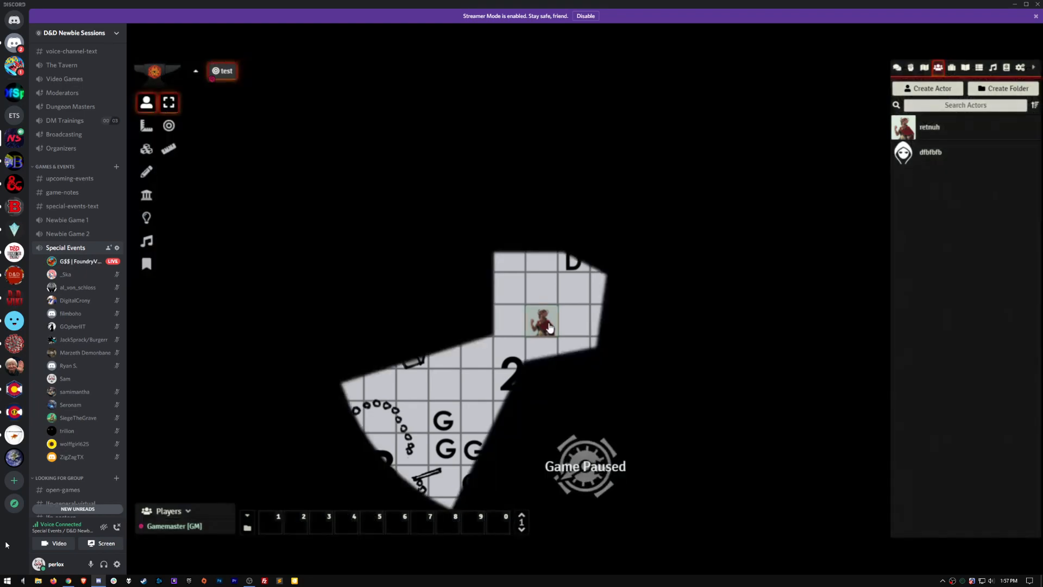
key(Up)
key(Left)
key(Right)
key(Right)
key(Left)
key(Left)
key(Right)
key(Right)
key(Down)
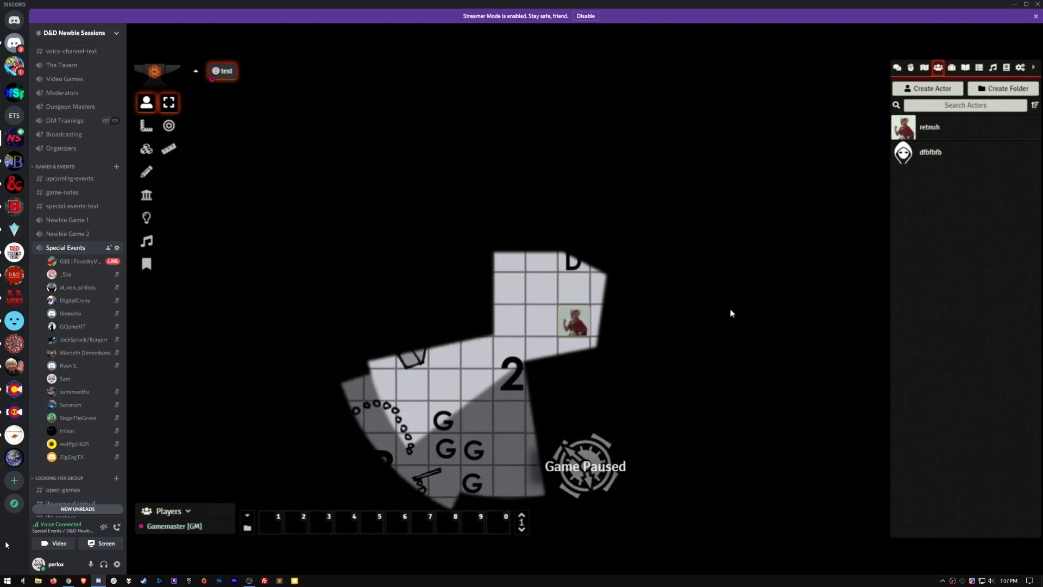
key(Left)
key(Right)
key(Left)
key(Up)
key(Left)
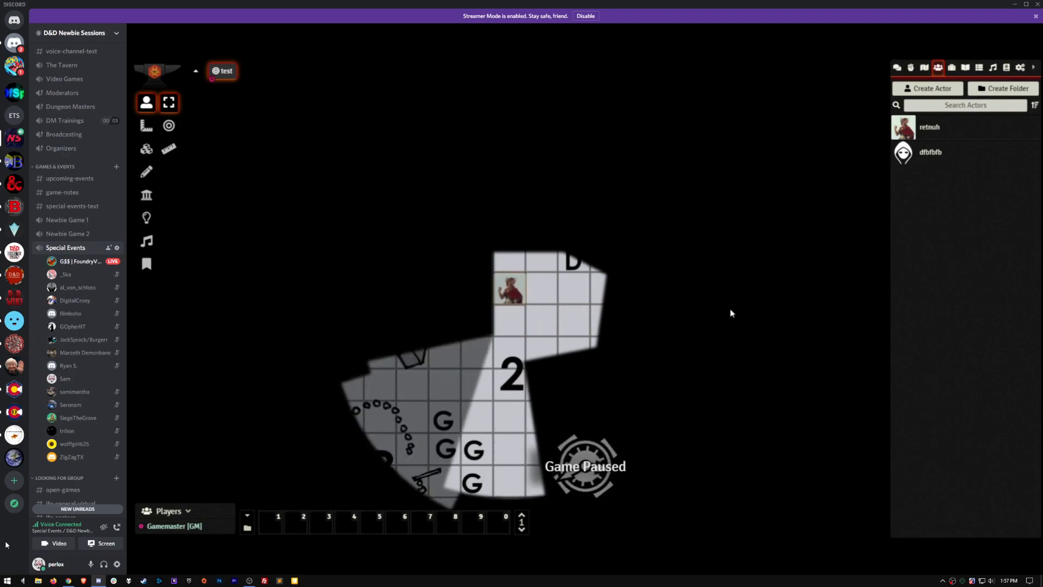
key(Up)
key(Right)
key(Down)
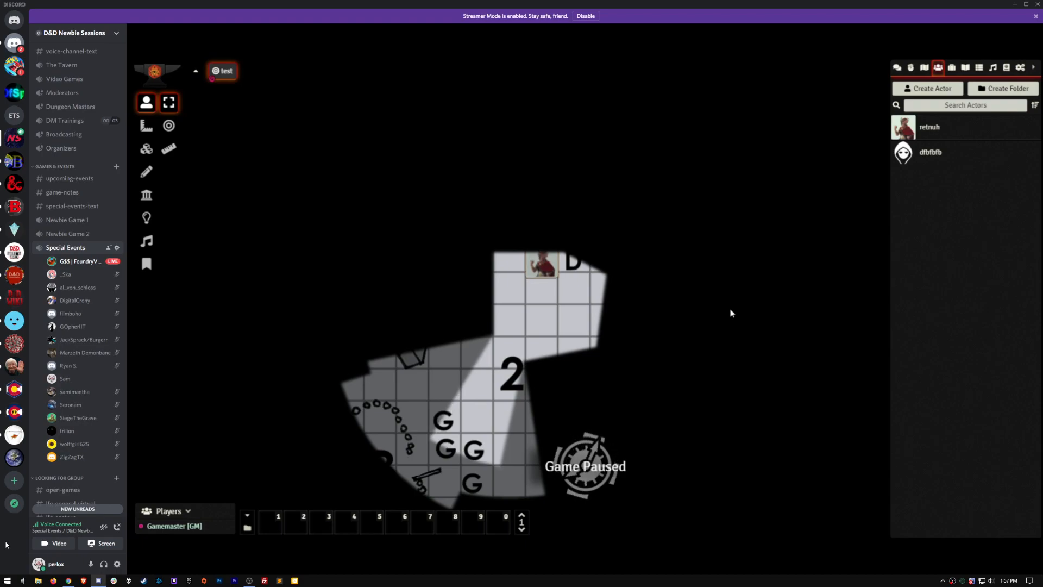
key(Right)
key(Left)
key(Up)
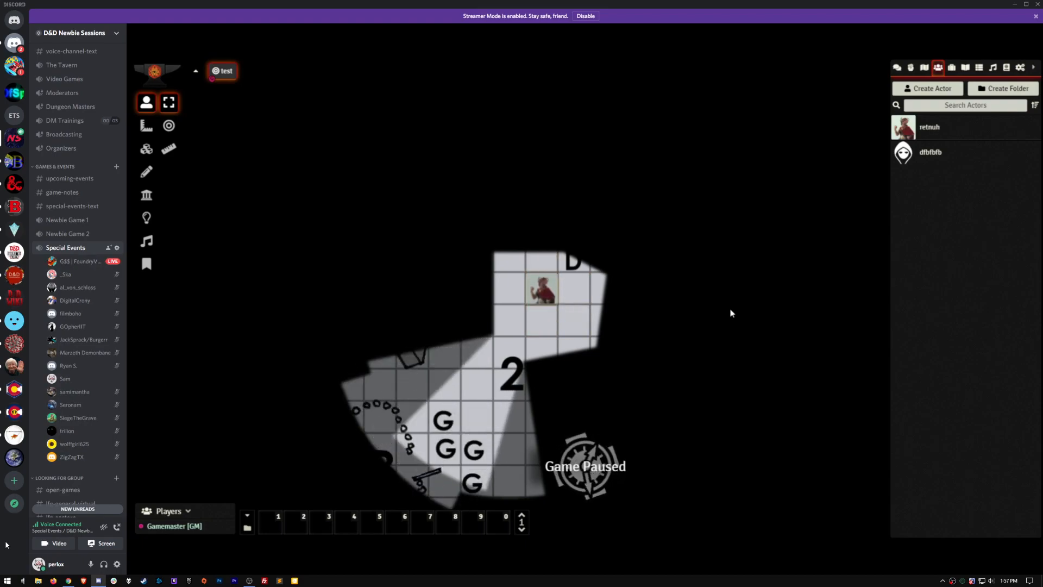
key(Right)
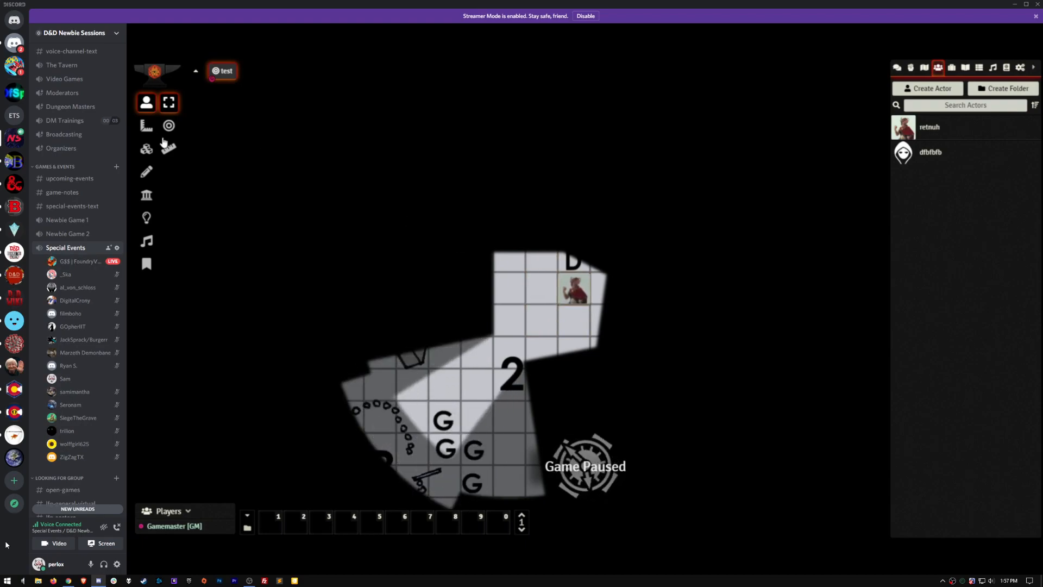
click(260, 216)
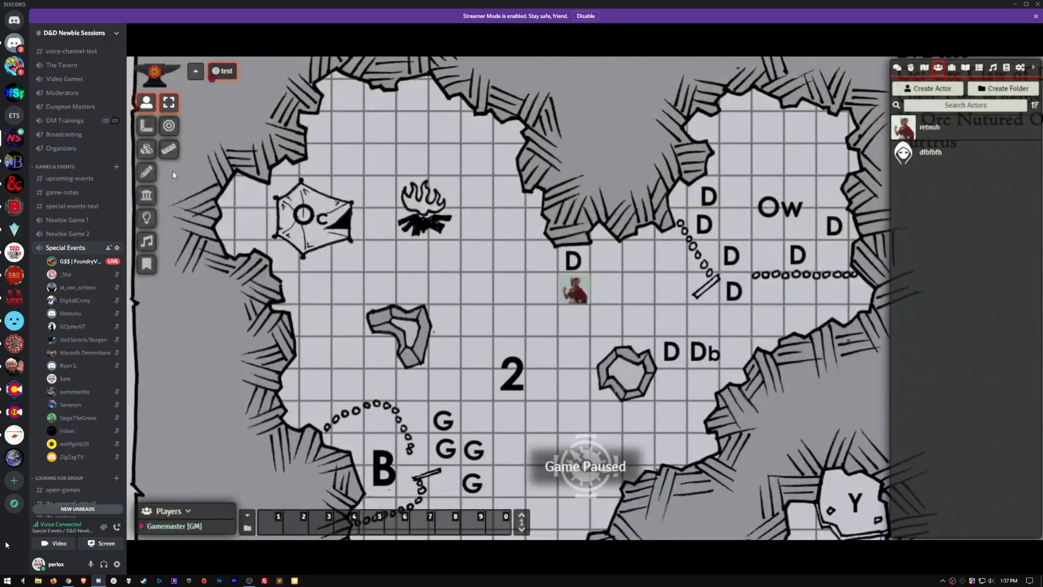
Draw an invisible wall closing the gap by the 2, snapping its end onto the left wall corner
click(146, 197)
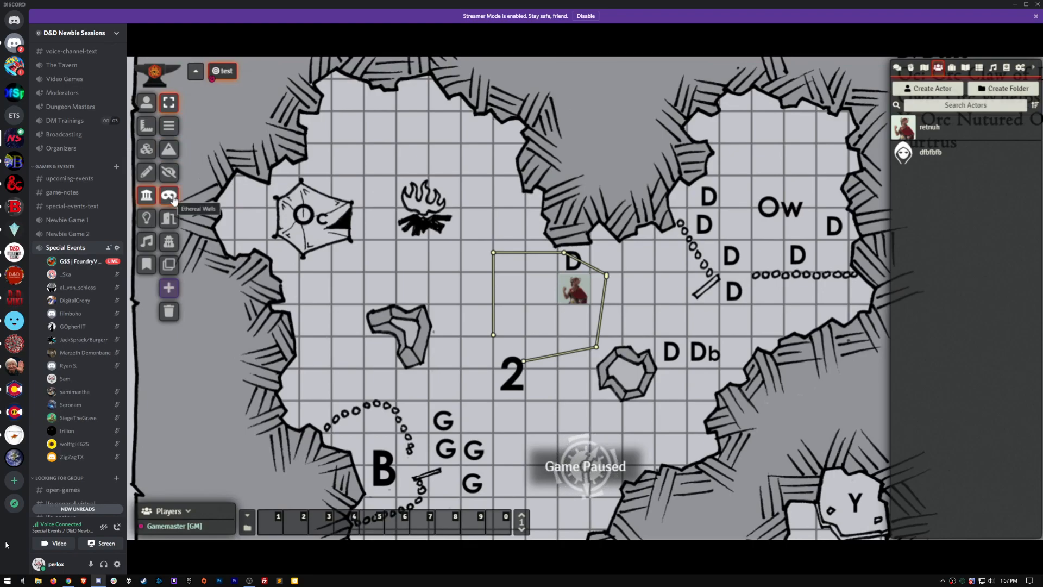
click(174, 177)
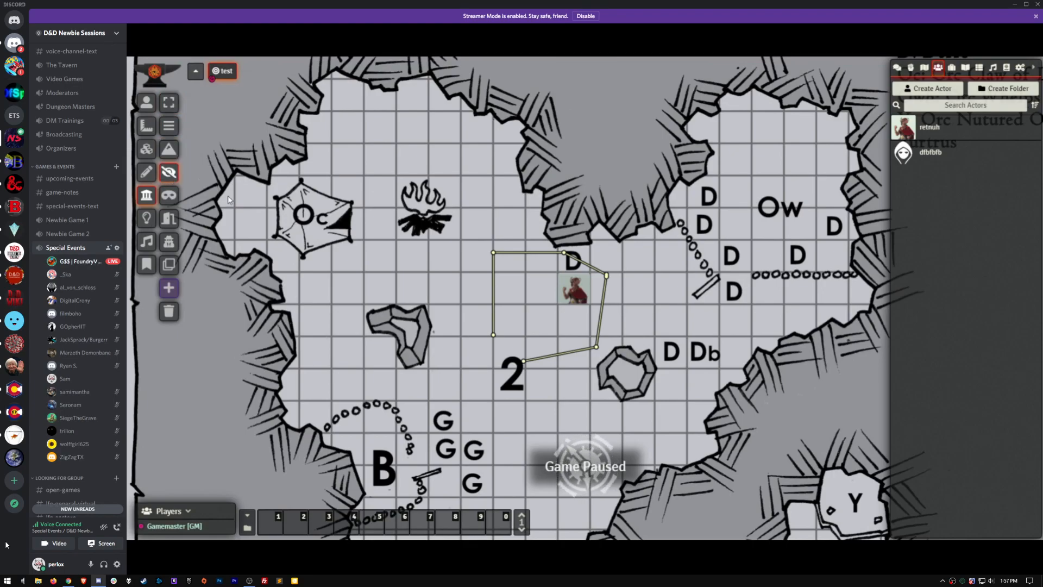
click(524, 363)
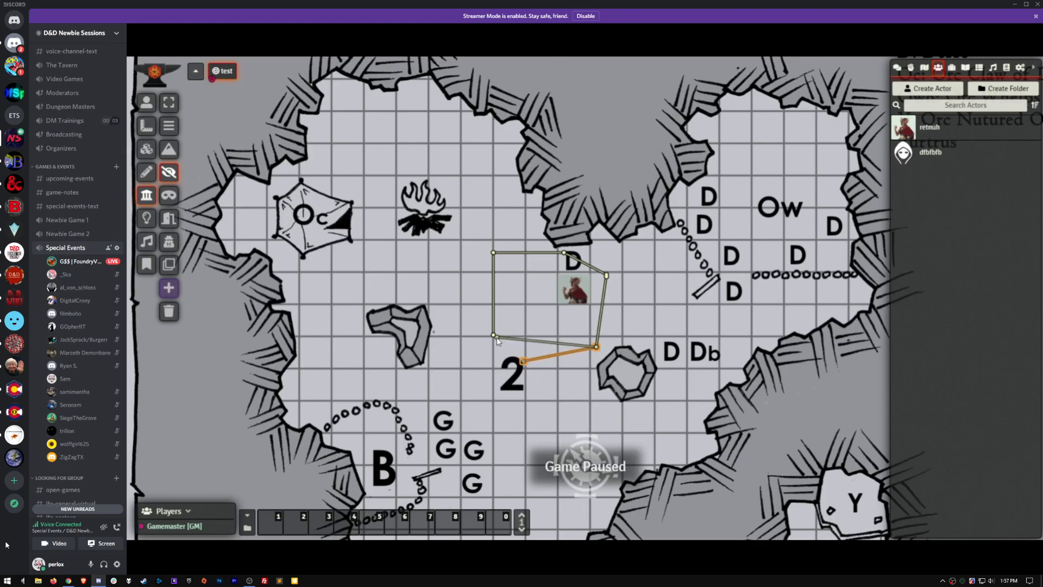
drag(495, 345, 523, 361)
click(169, 102)
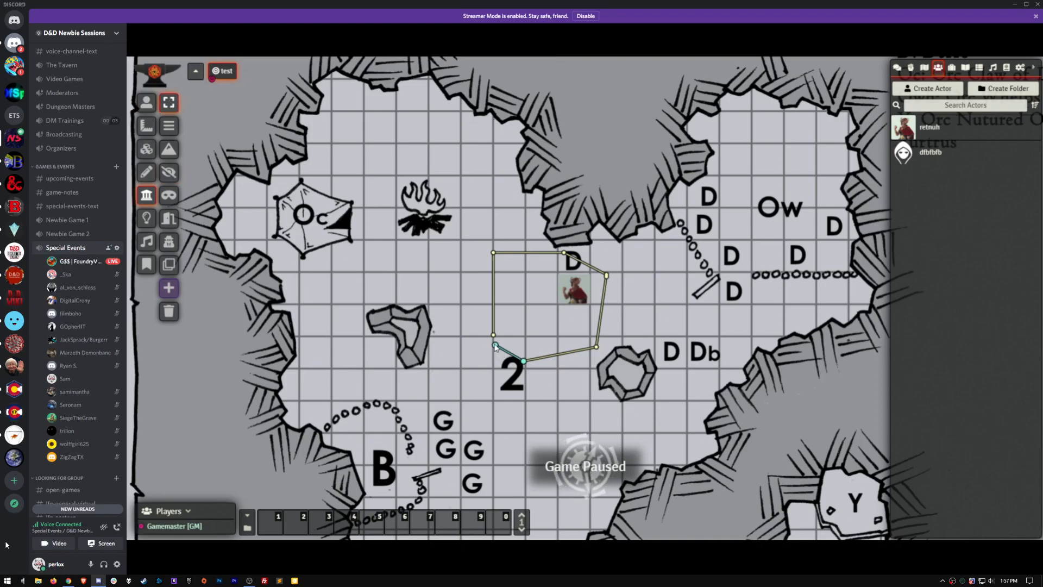
drag(495, 344, 494, 336)
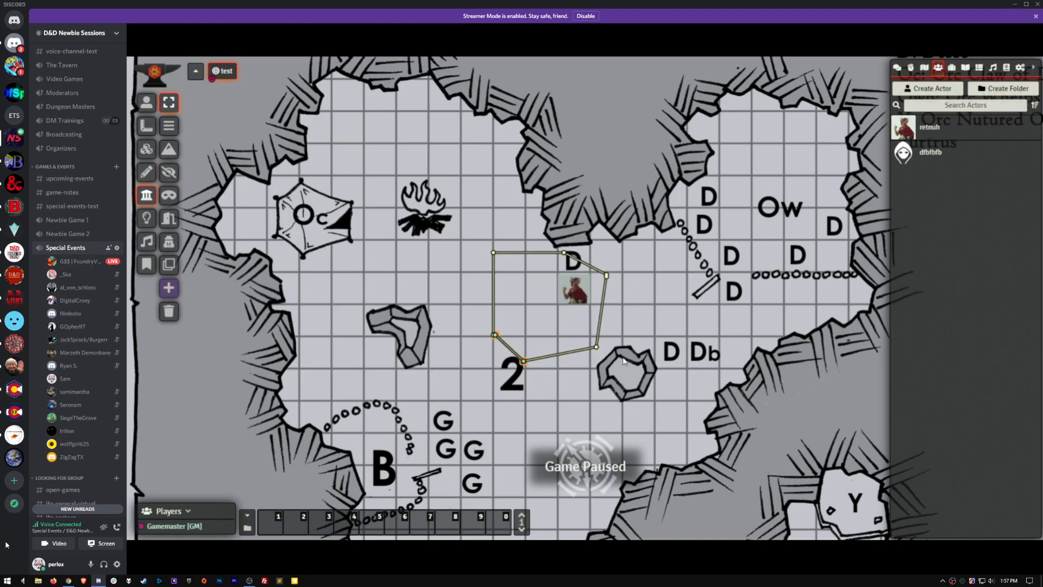
click(497, 340)
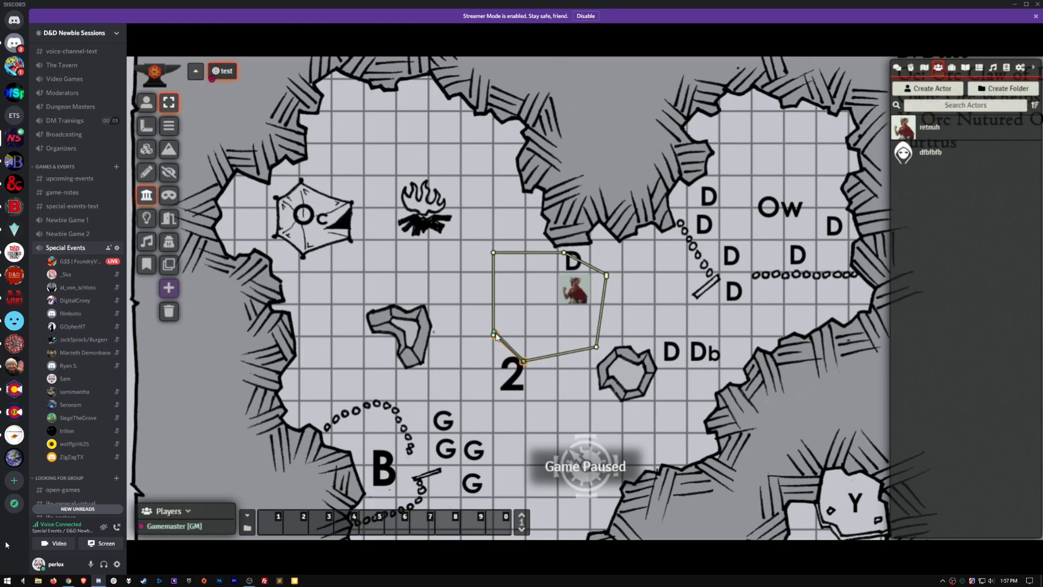
Walk the token around to test its vision, then select the wall segment beside the 2
click(146, 101)
click(575, 289)
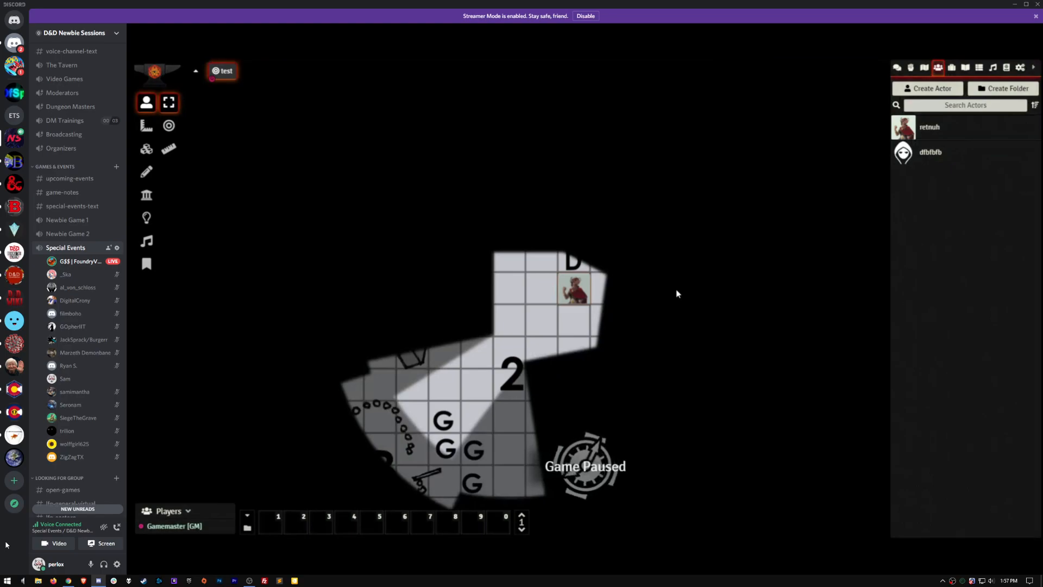
key(Left)
key(Left)
key(Down)
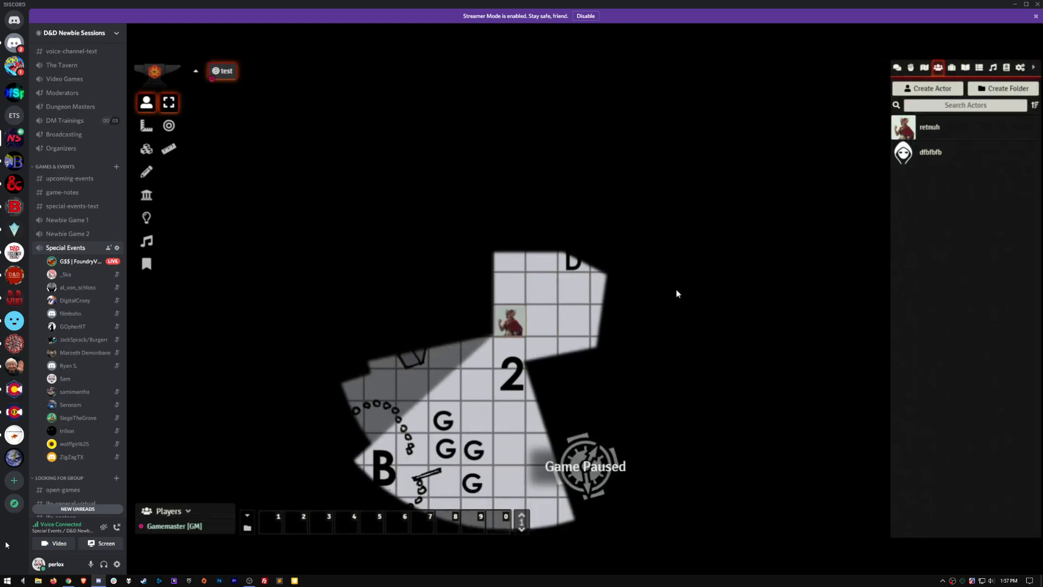
key(Right)
key(Down)
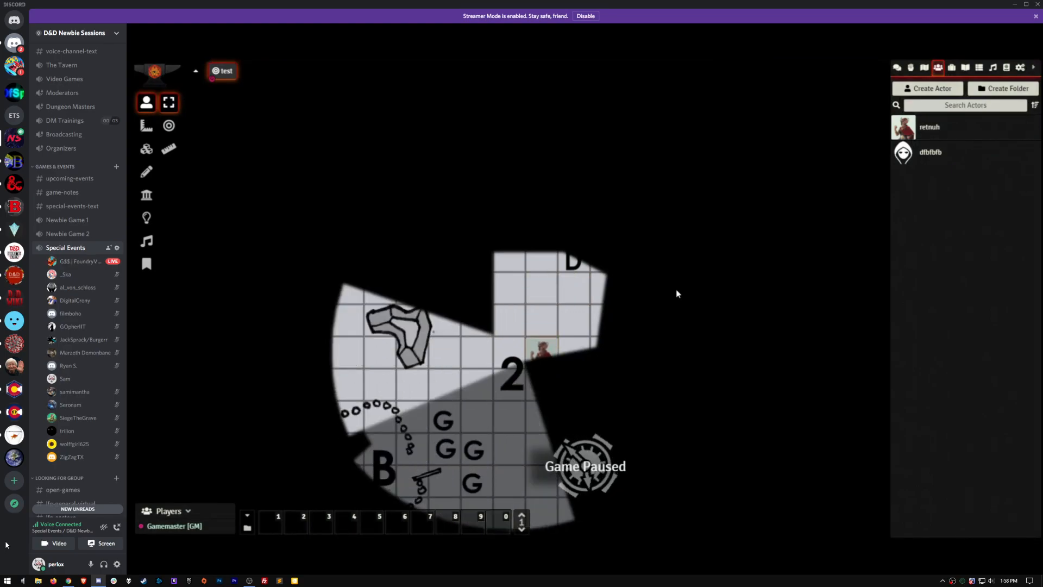
key(Left)
key(Up)
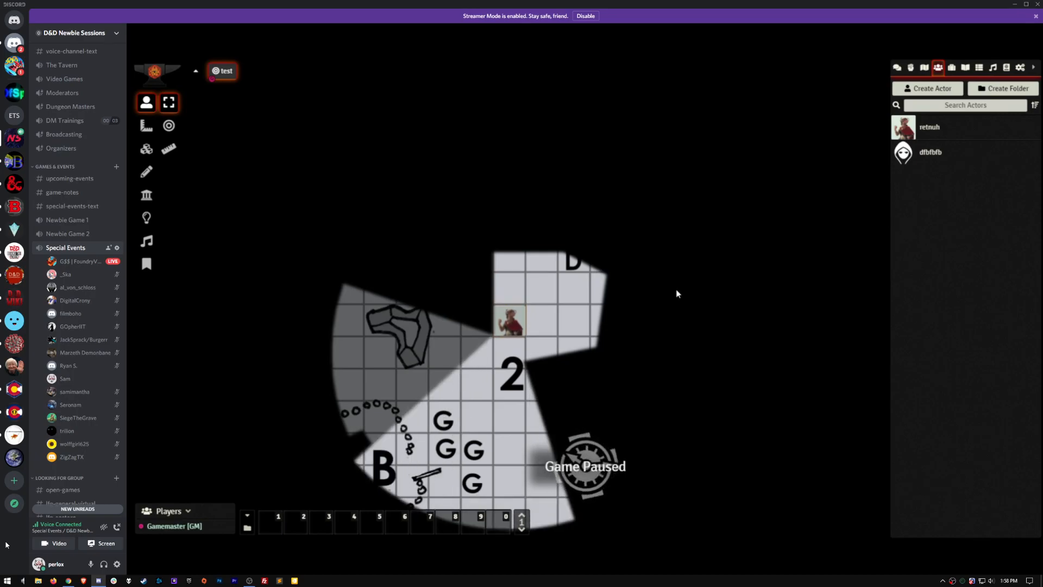
key(Right)
click(305, 163)
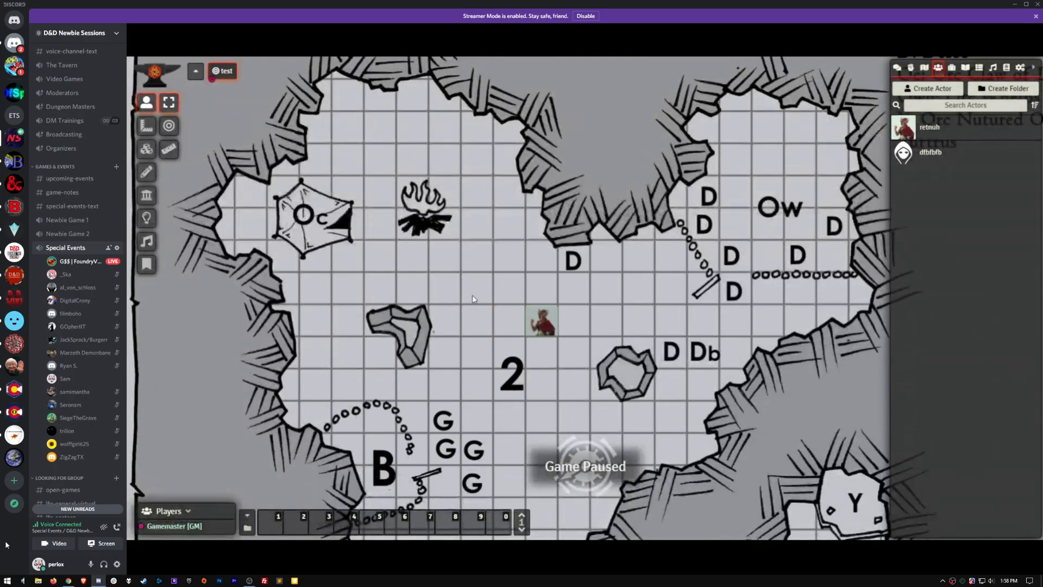
click(147, 195)
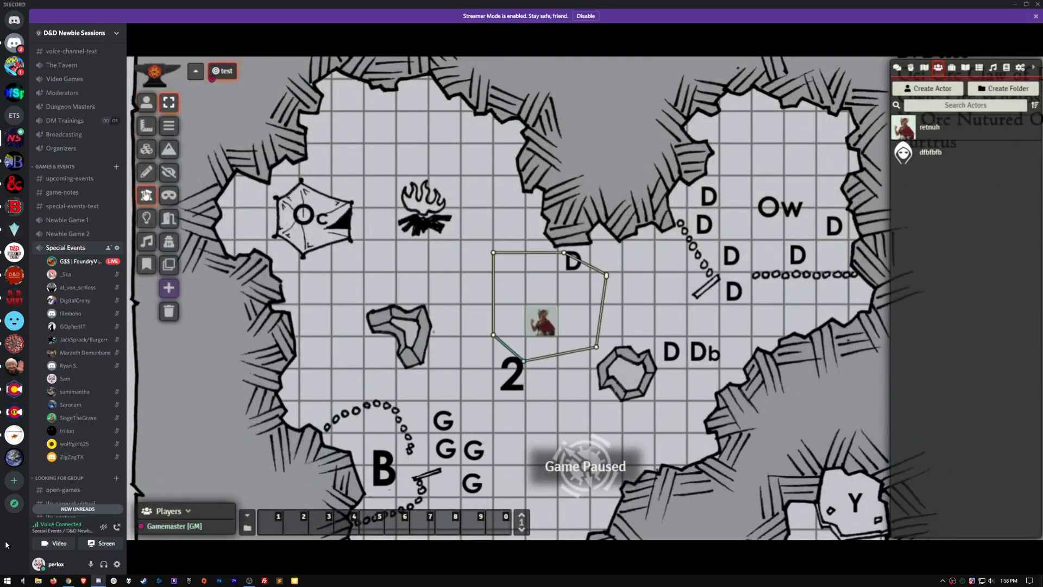
click(523, 362)
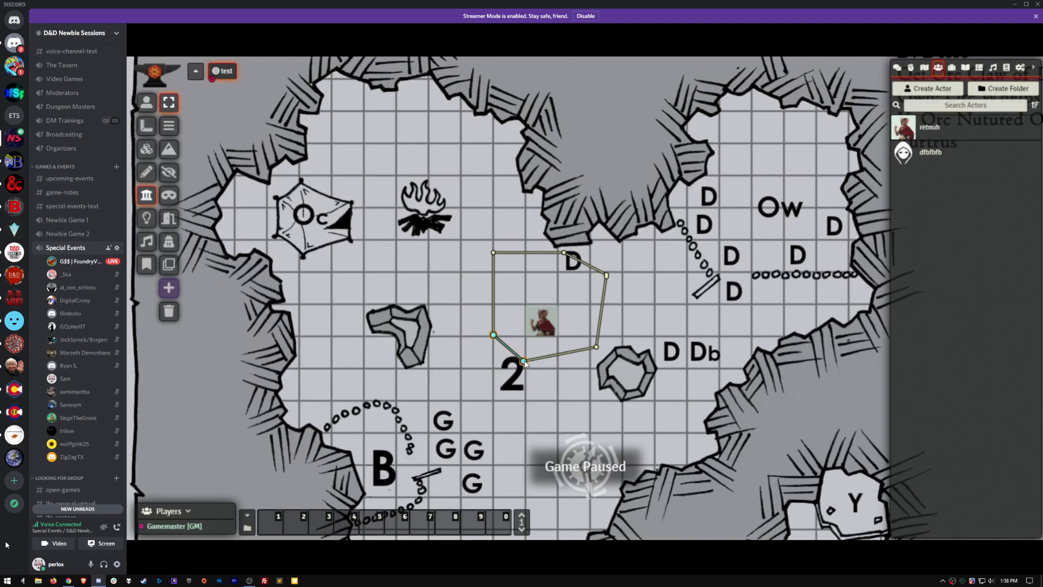
Set the wall beside the 2 to a Normal perception restriction and update it
double_click(524, 363)
drag(588, 242, 329, 148)
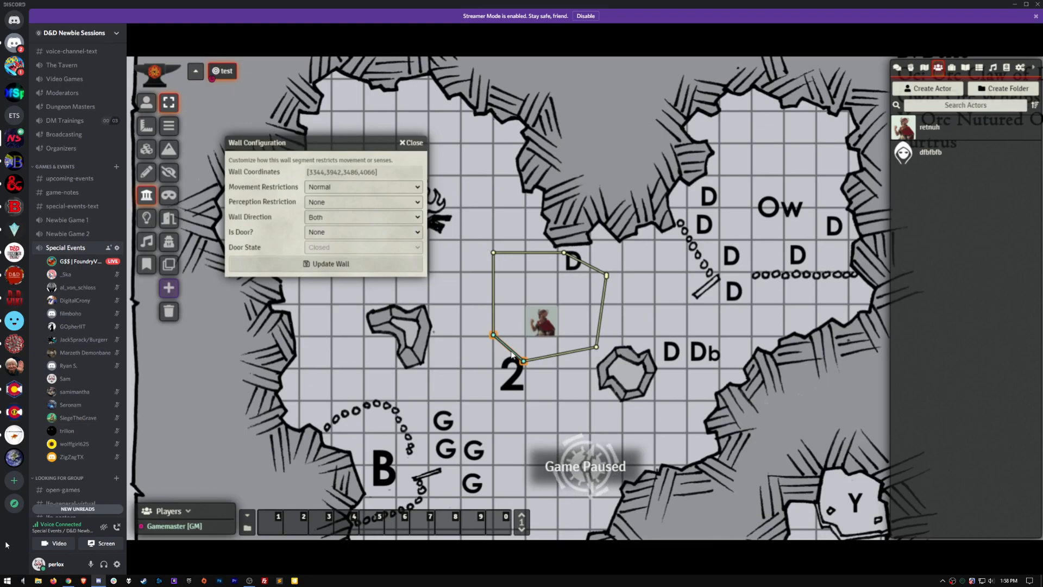
click(326, 203)
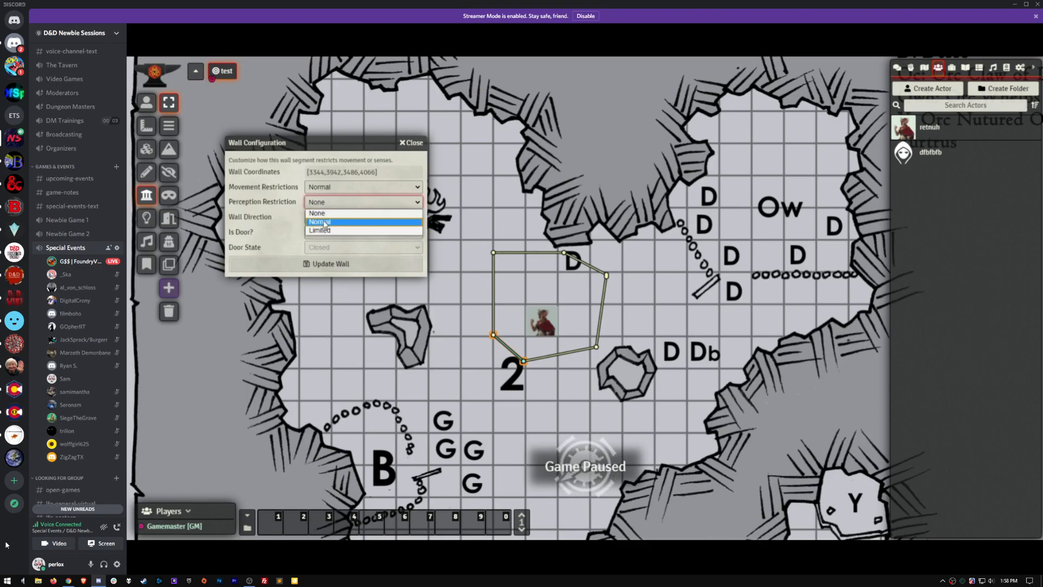
click(324, 221)
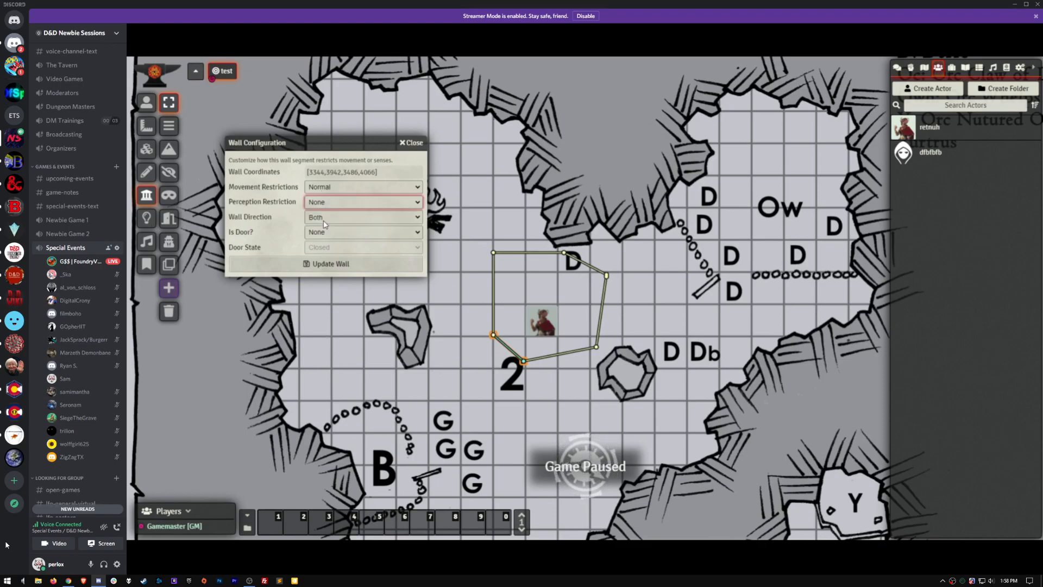
click(344, 264)
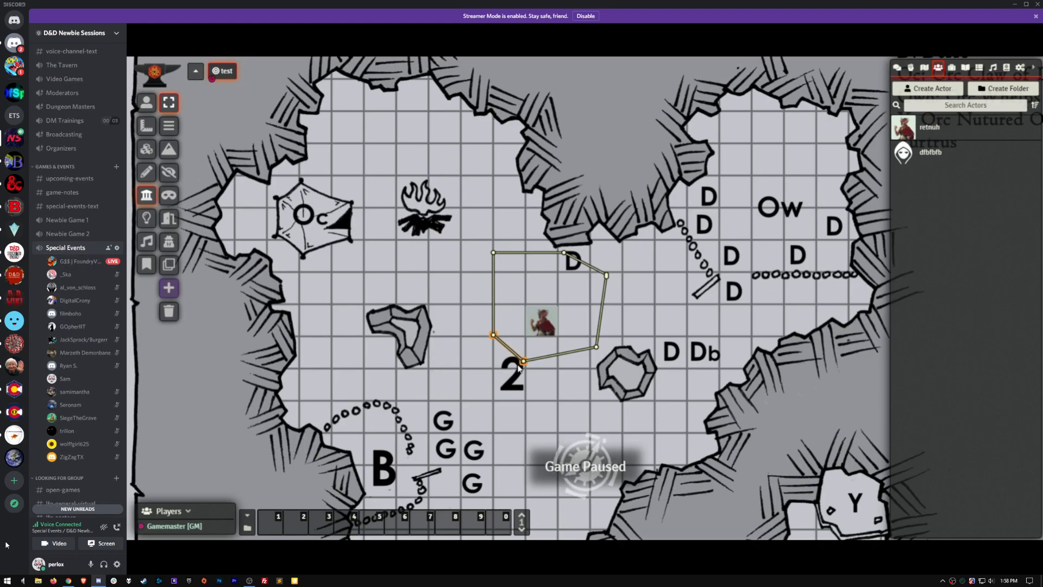
Swap the wall by the 2 for a door between the same endpoints, then select the token
key(Delete)
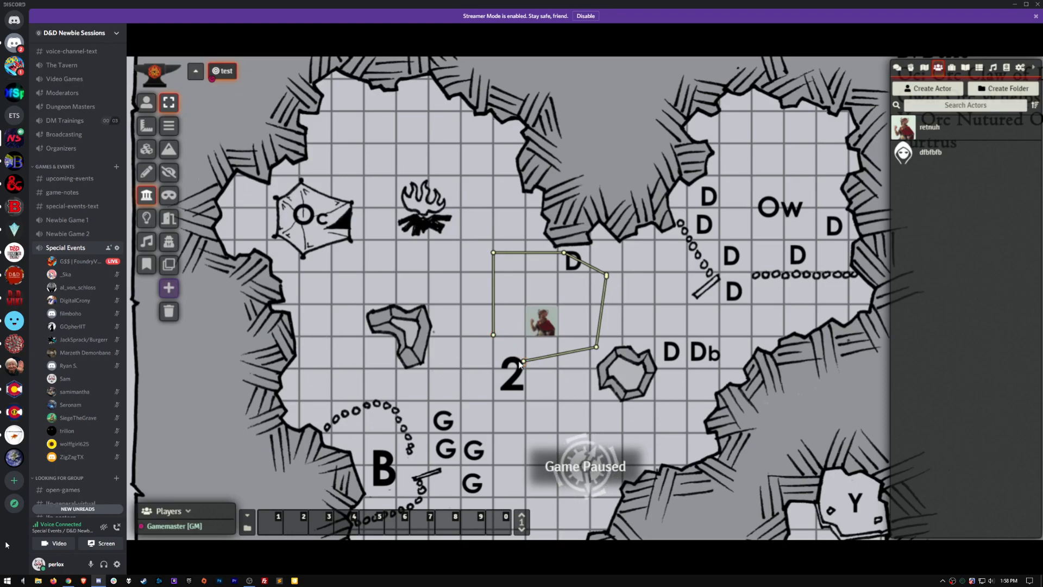
click(175, 224)
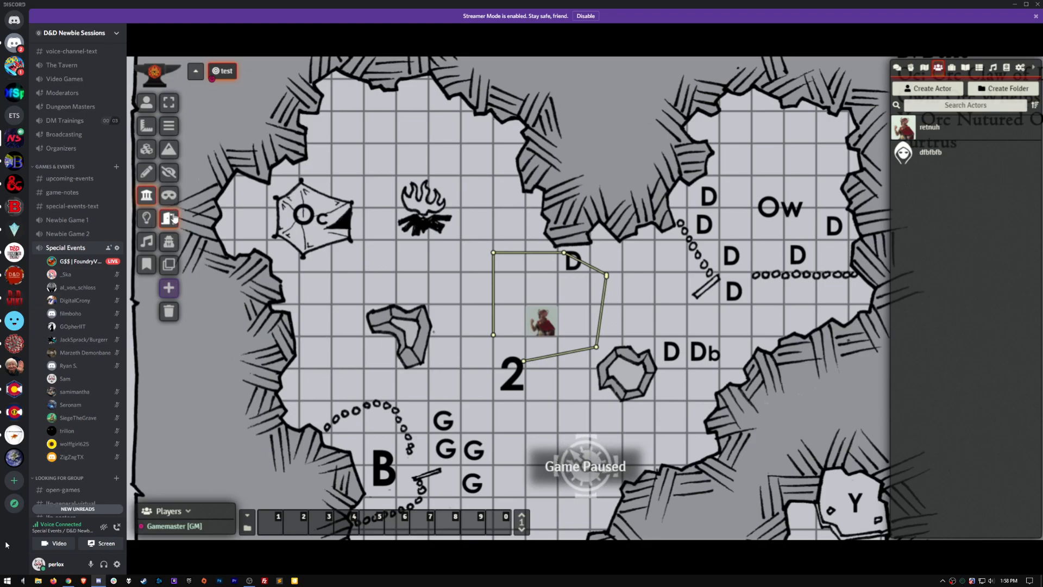
drag(494, 336, 524, 362)
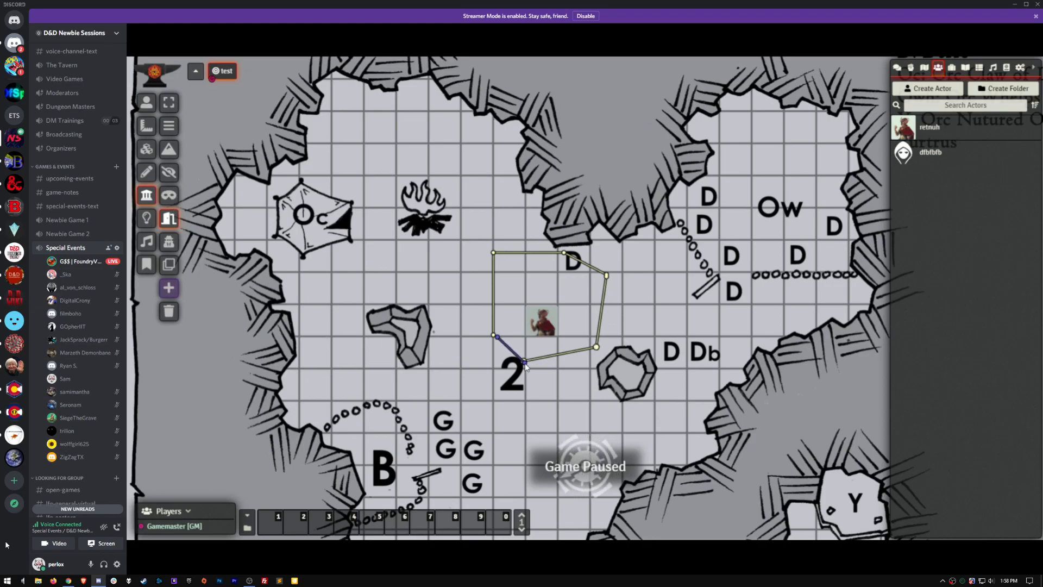
click(169, 103)
click(508, 348)
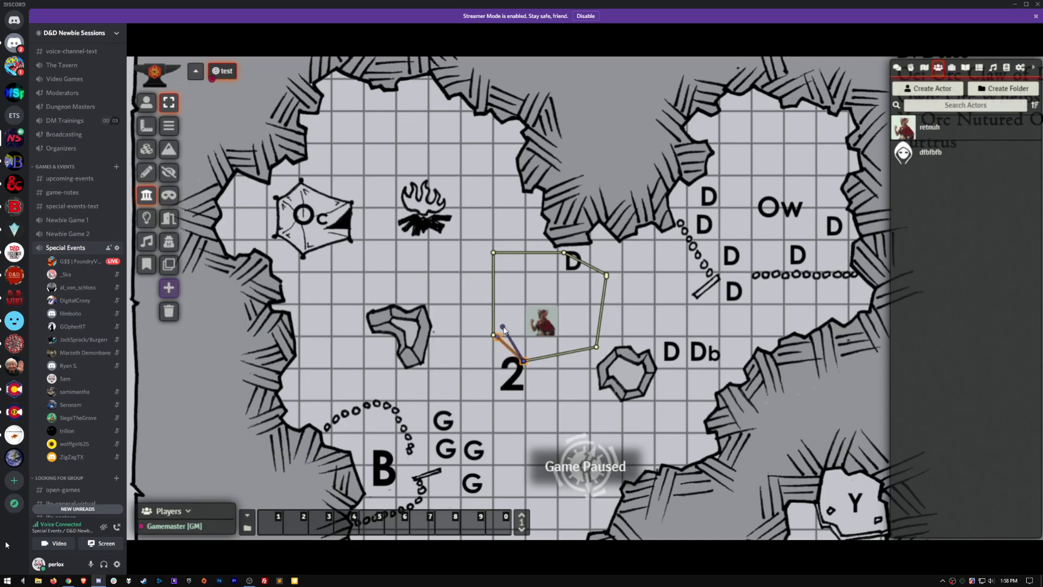
click(146, 102)
click(542, 322)
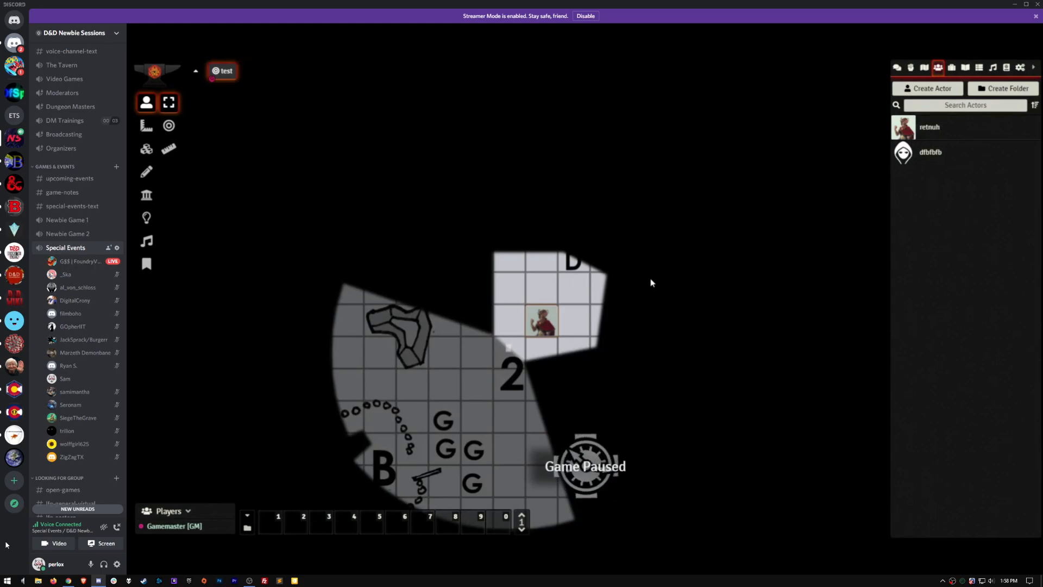
Step the token around the enclosure to test its vision and zoom in
key(Left)
key(Up)
key(Right)
key(Right)
key(Down)
key(Left)
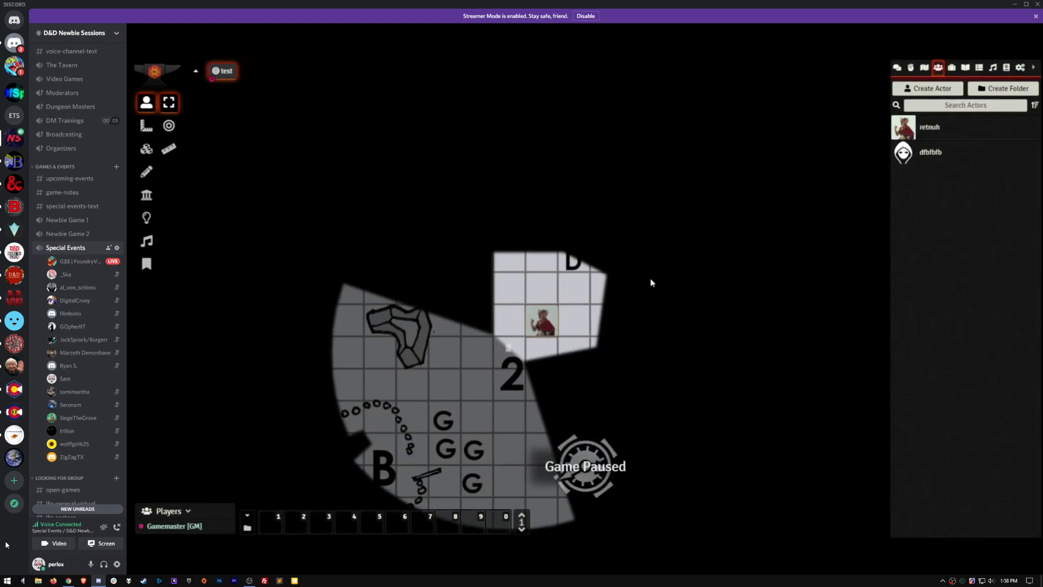
key(Left)
scroll(490, 337, up, 5)
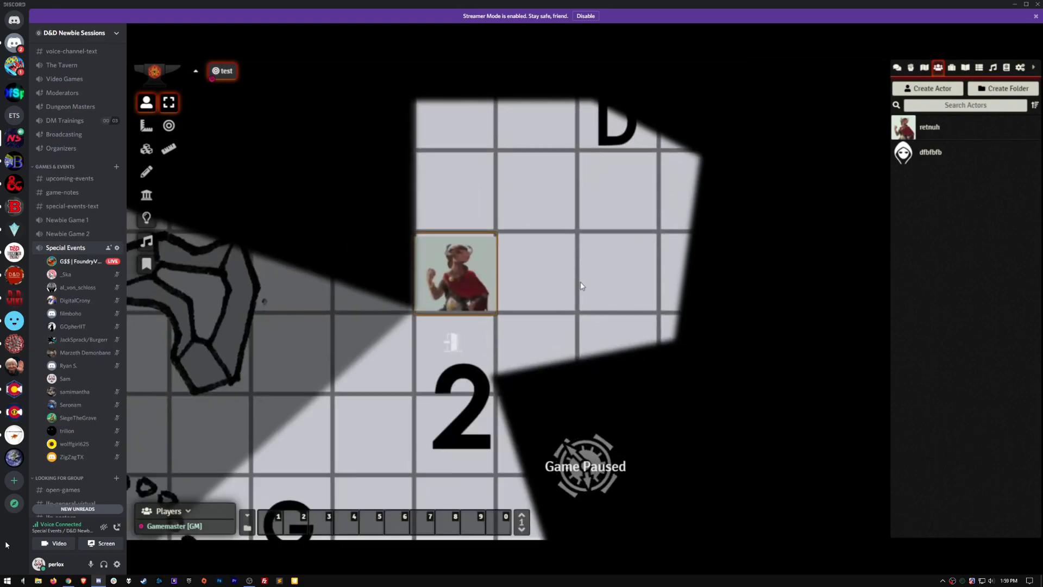
Close and lock the door, then unlock and open it and walk the token through
click(453, 342)
right_click(453, 342)
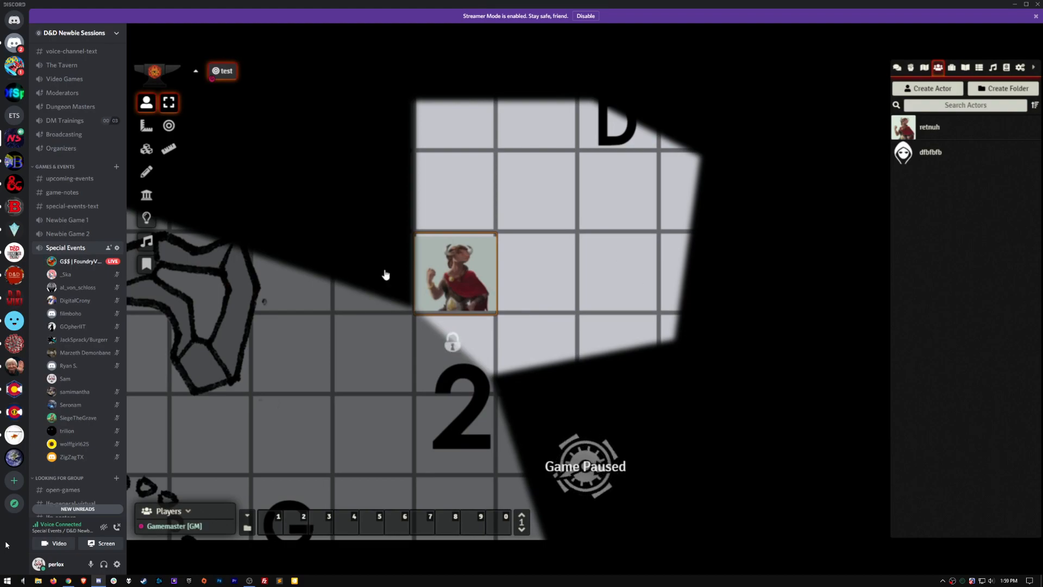
key(Right)
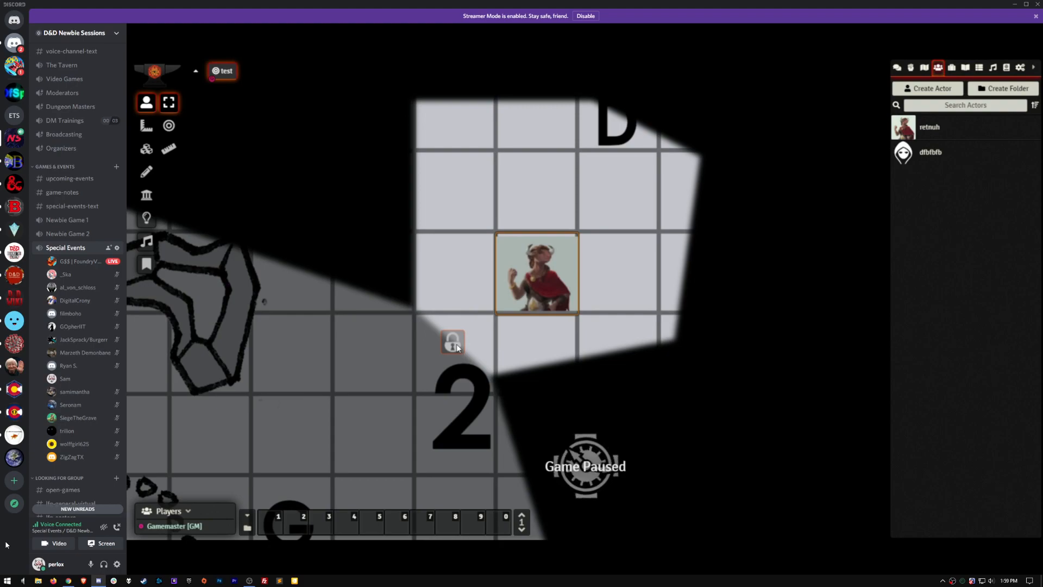
right_click(454, 343)
right_click(454, 344)
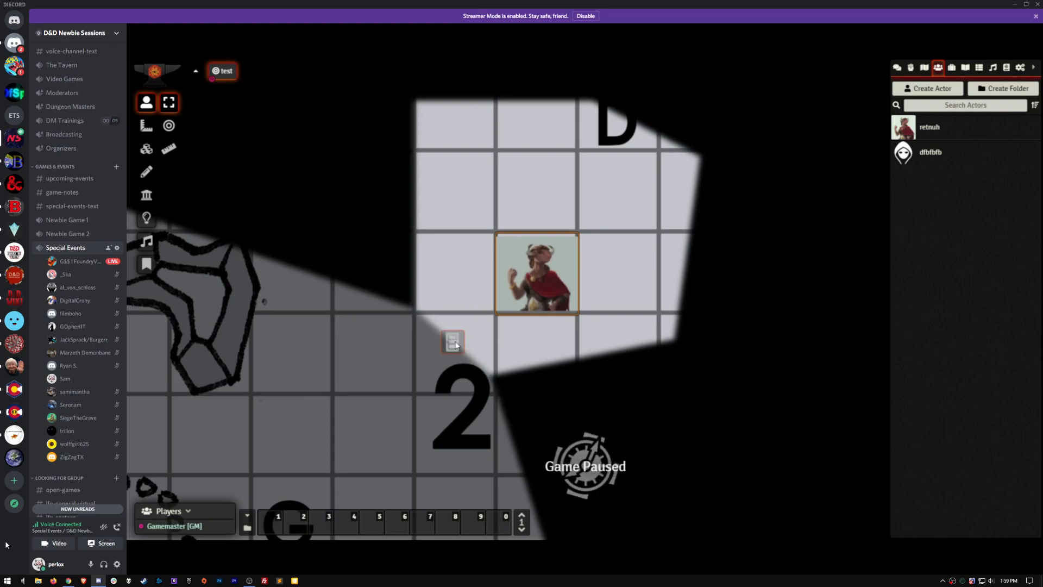
click(454, 343)
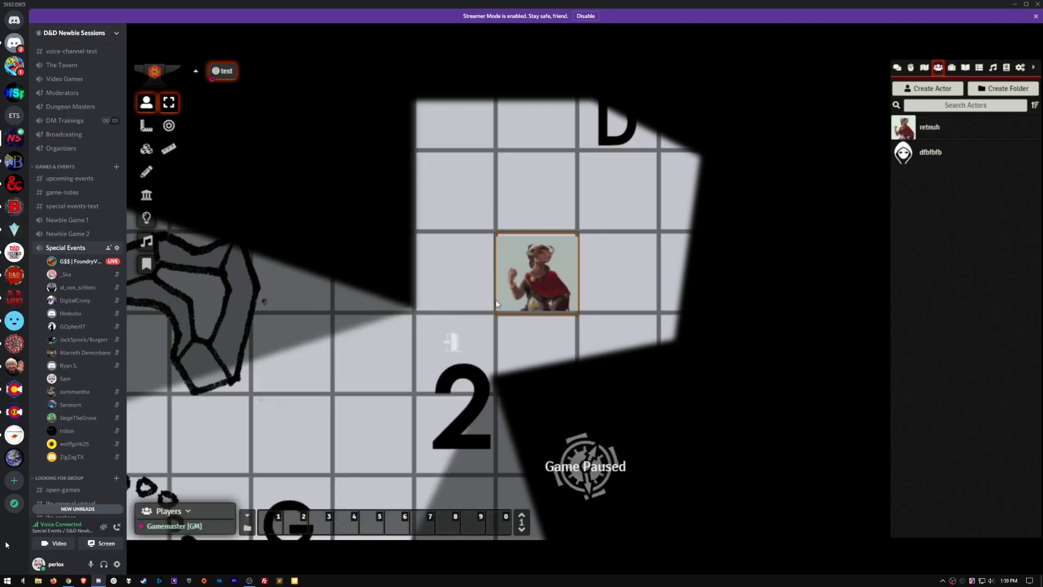
key(Left)
key(Down)
key(Down)
key(Down)
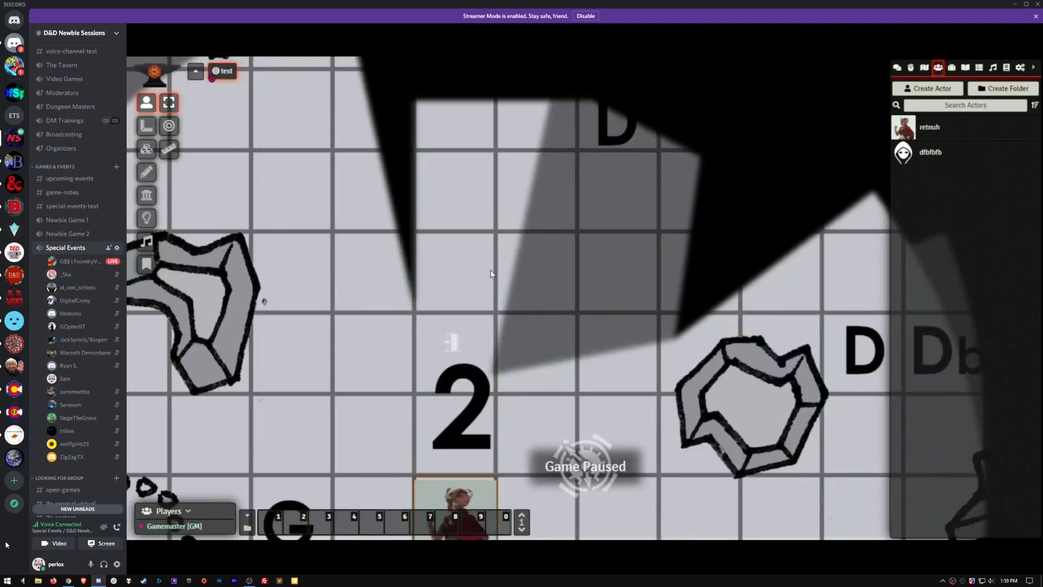
Move the token a few squares right toward the grey rock east of the 2
click(146, 195)
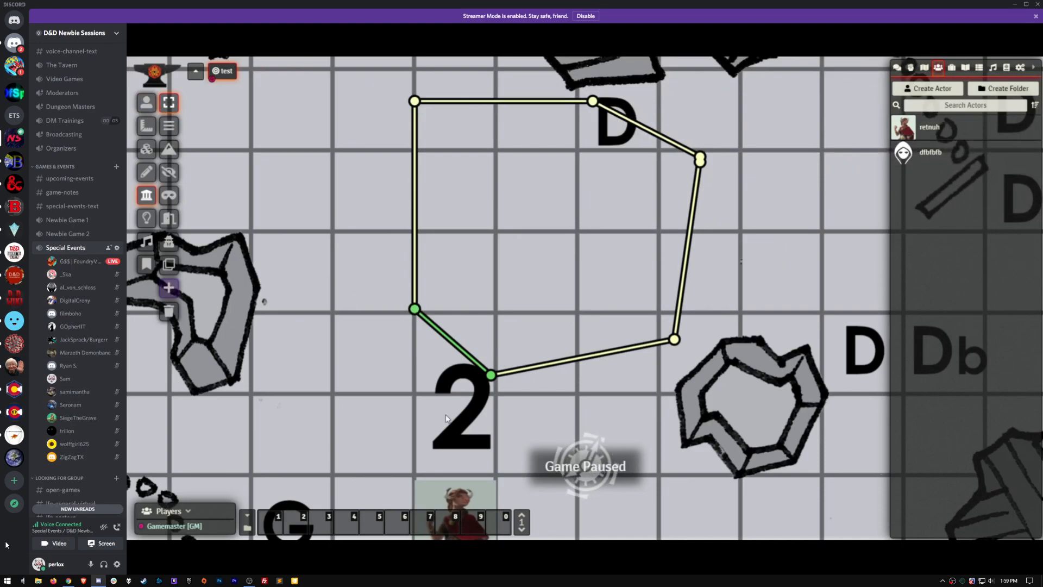
click(146, 102)
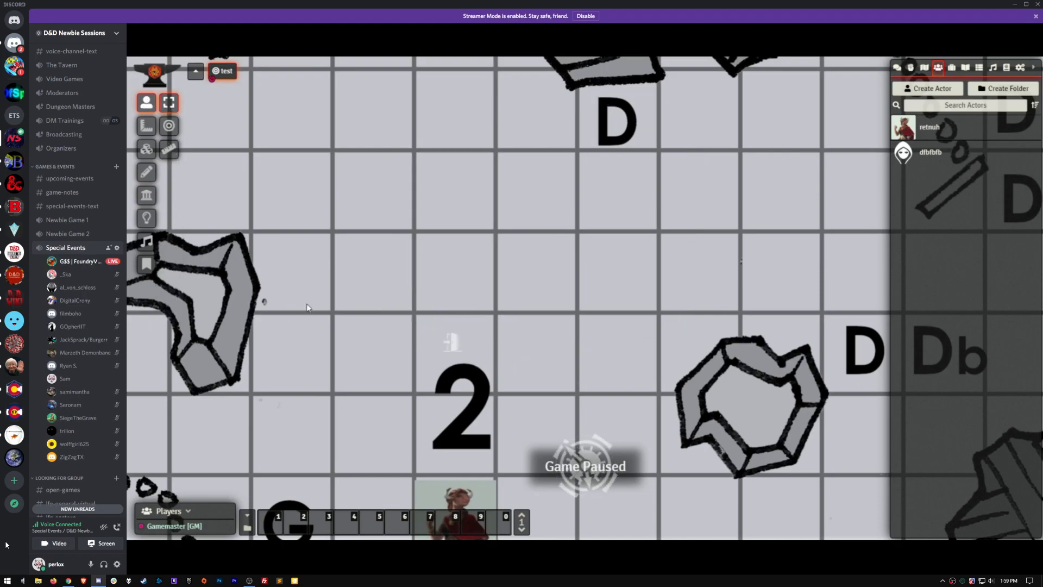
scroll(430, 401, down, 3)
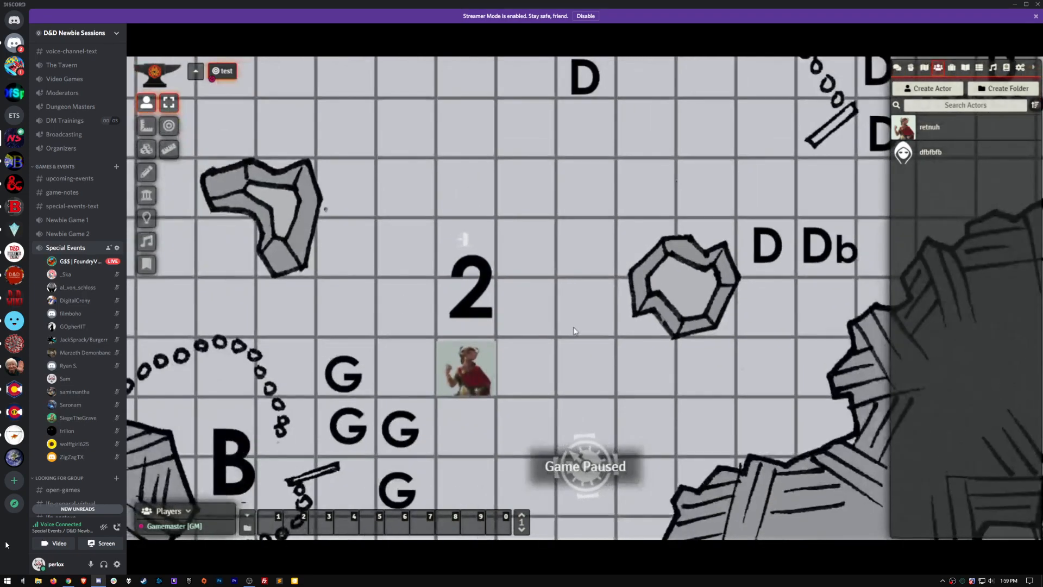
key(Right)
click(386, 394)
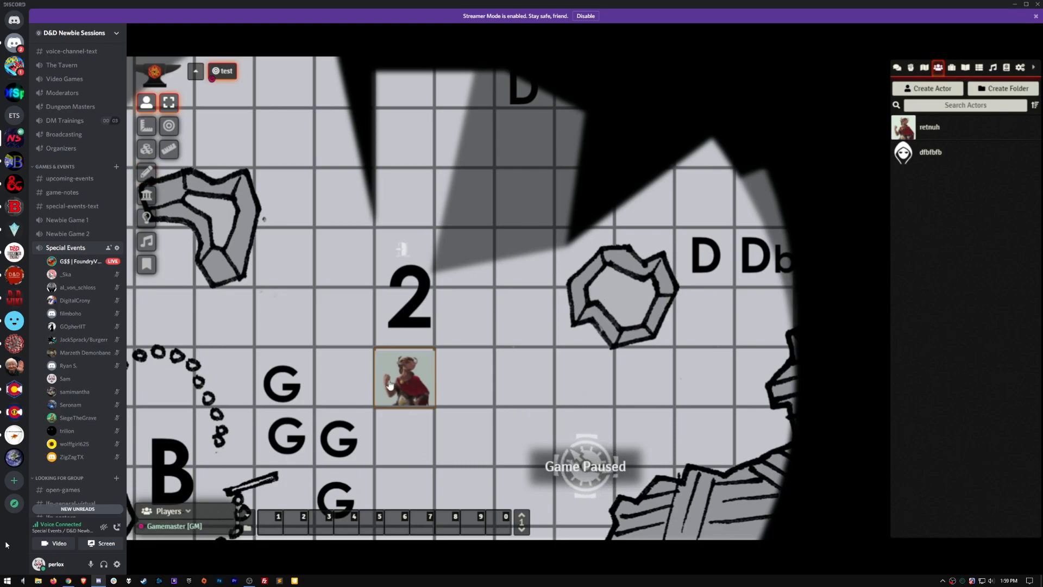
drag(390, 384, 511, 380)
key(Right)
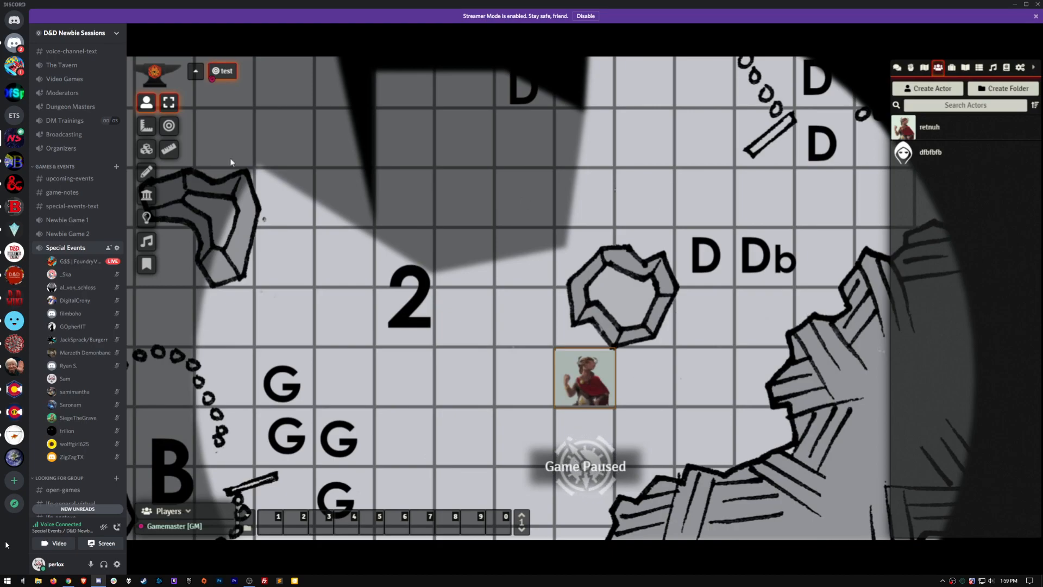
Remove the stray wall and draw terrain walls along the rock's edge
click(155, 195)
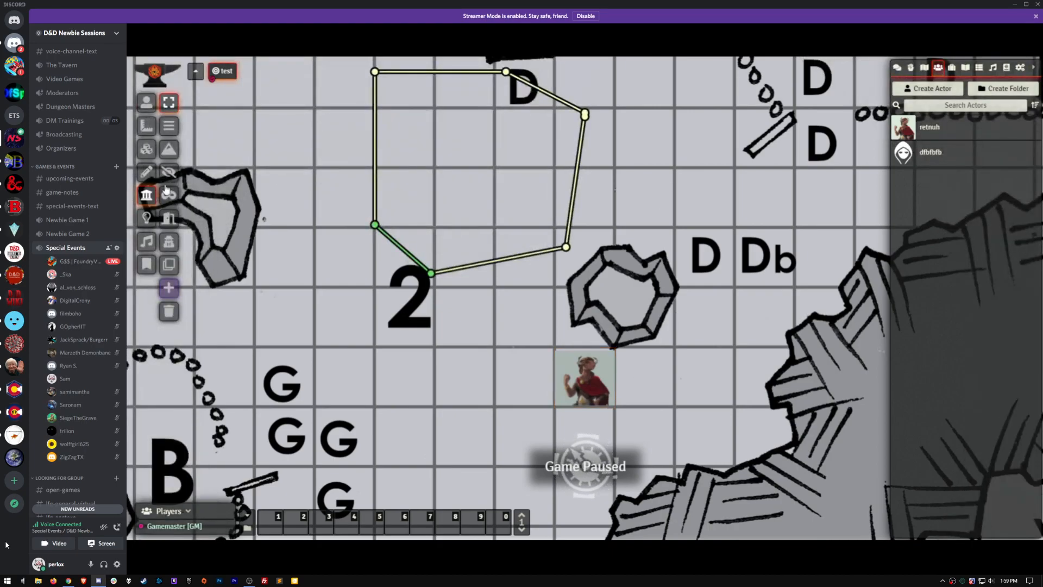
click(171, 151)
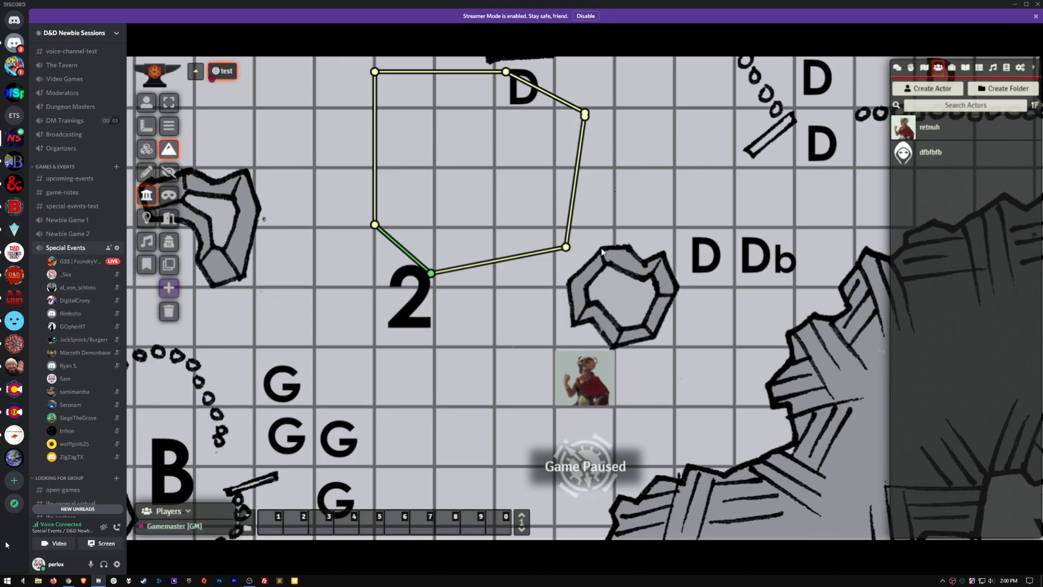
click(379, 281)
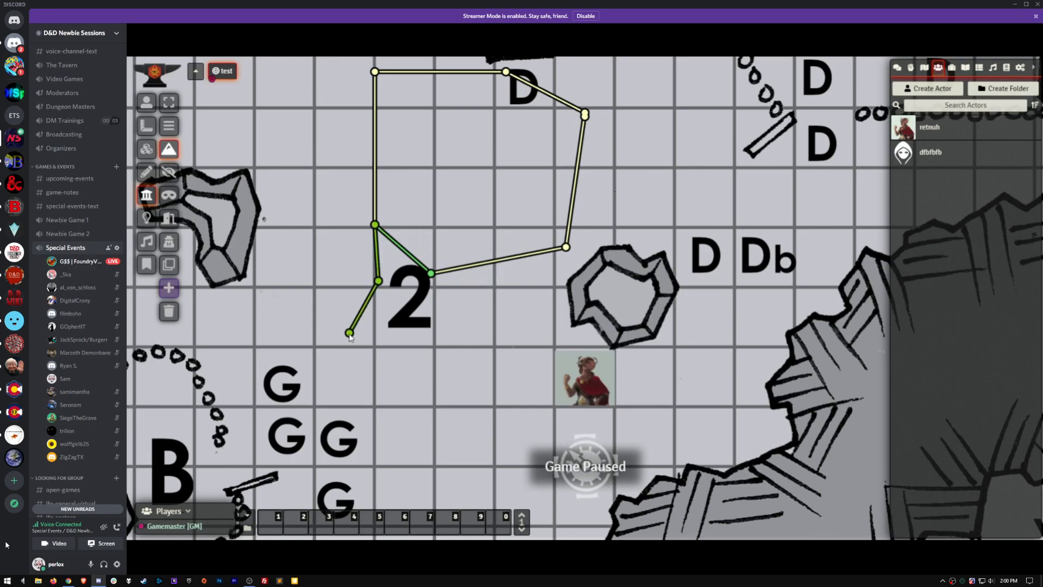
key(Escape)
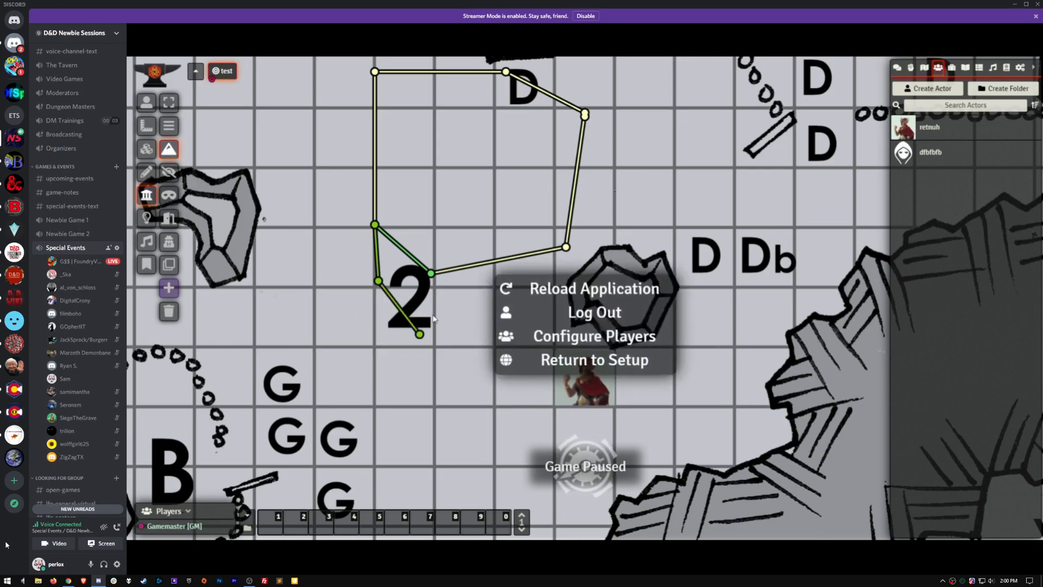
key(Escape)
key(ctrl+z)
key(ctrl+z)
key(ctrl+z)
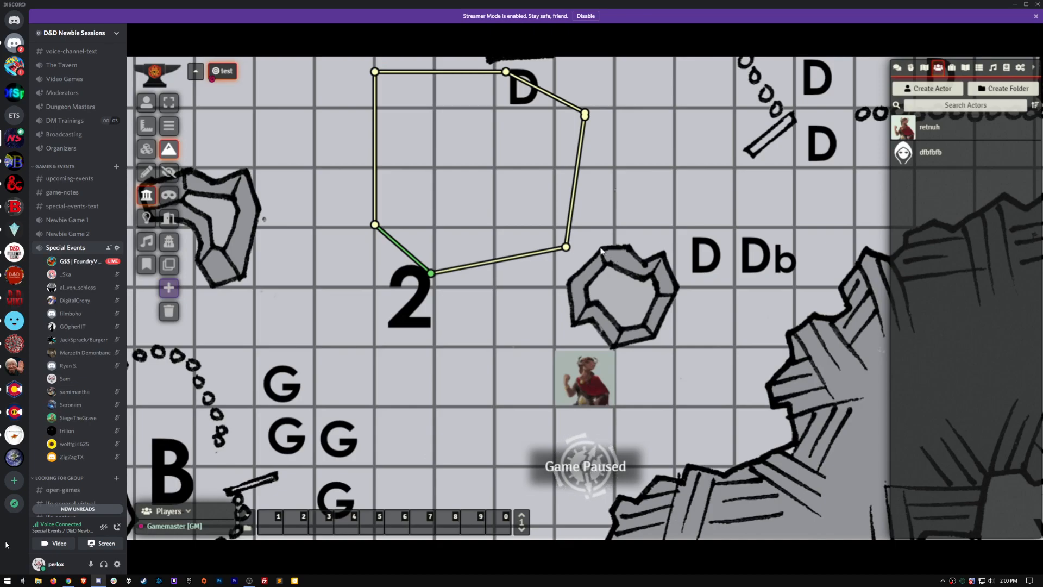
mouse_move(603, 248)
mouse_down()
mouse_move(575, 282)
mouse_move(574, 326)
mouse_move(595, 320)
mouse_move(609, 348)
mouse_move(652, 340)
mouse_move(679, 283)
mouse_move(675, 263)
mouse_move(604, 247)
mouse_up()
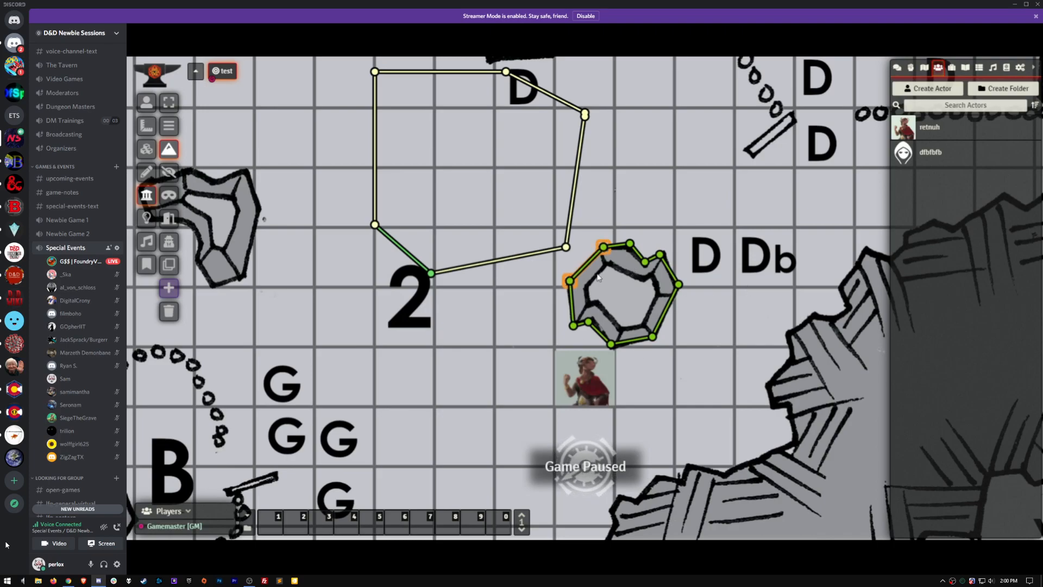
Select the token and walk it left, right, up and down around the rock, watching shadows update
click(146, 102)
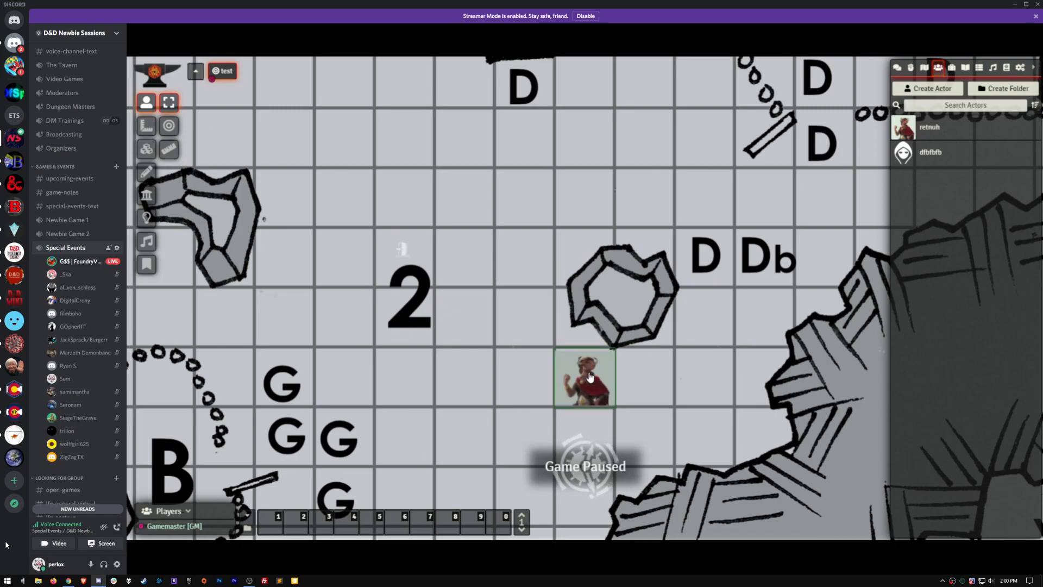
click(590, 376)
key(Left)
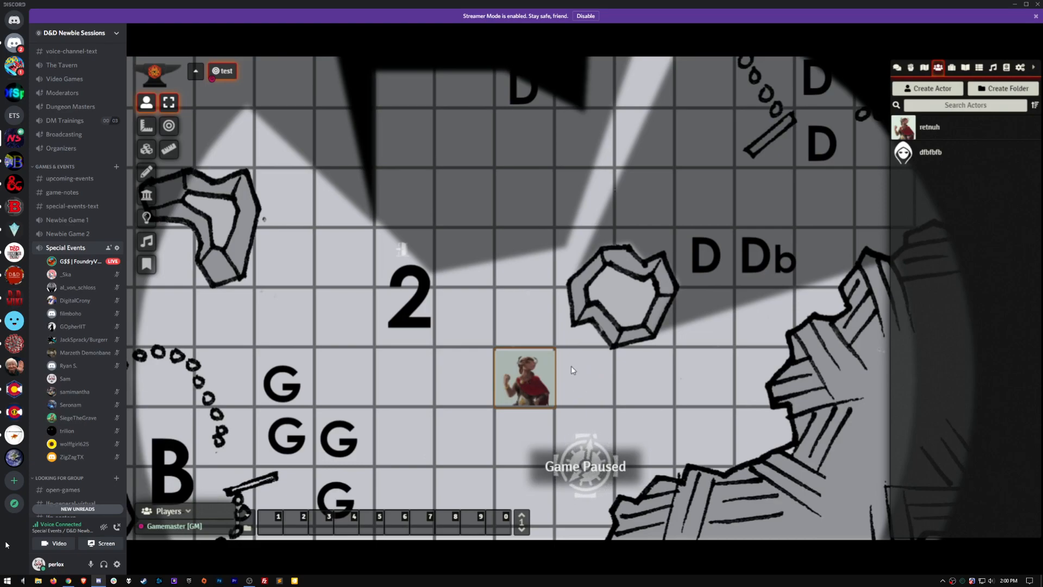
key(Right)
key(Right)
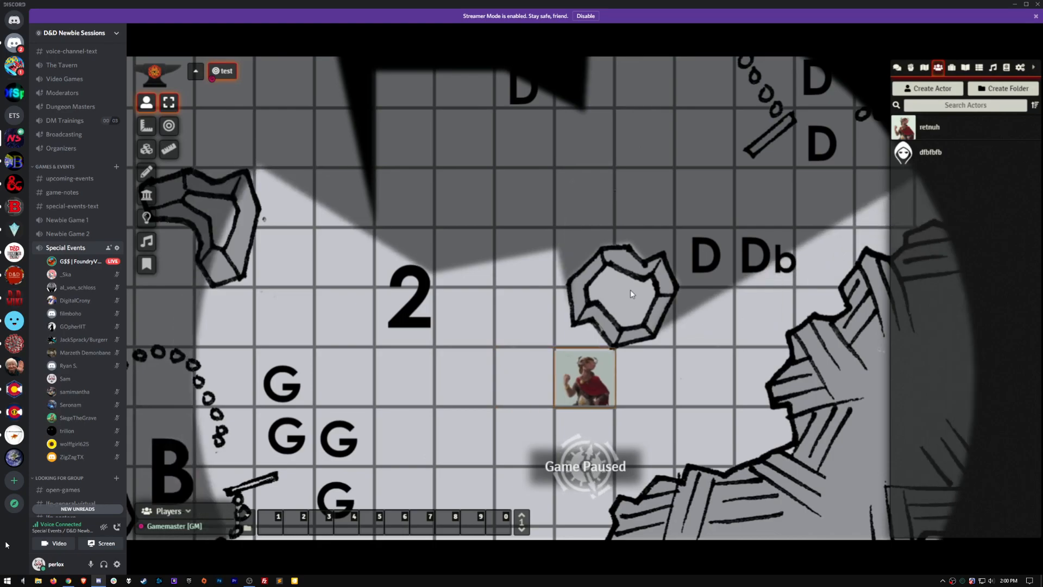
key(Left)
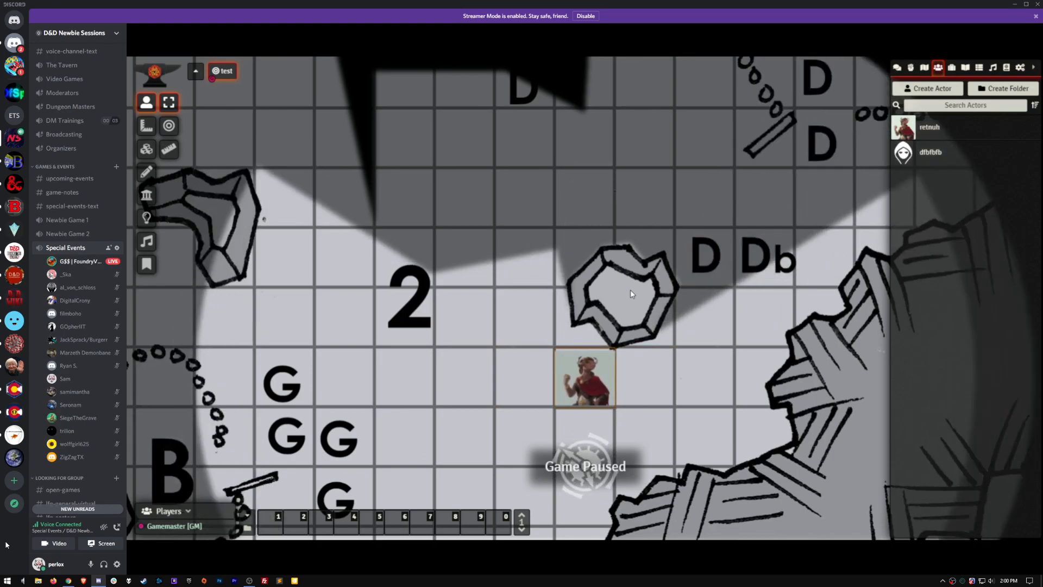
key(Left)
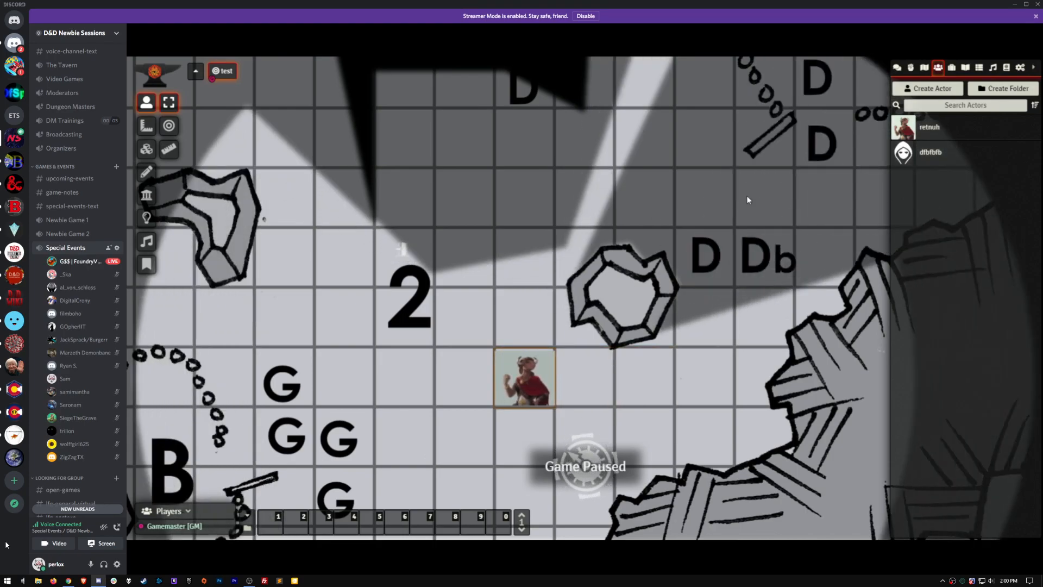
key(Up)
key(Up)
key(Down)
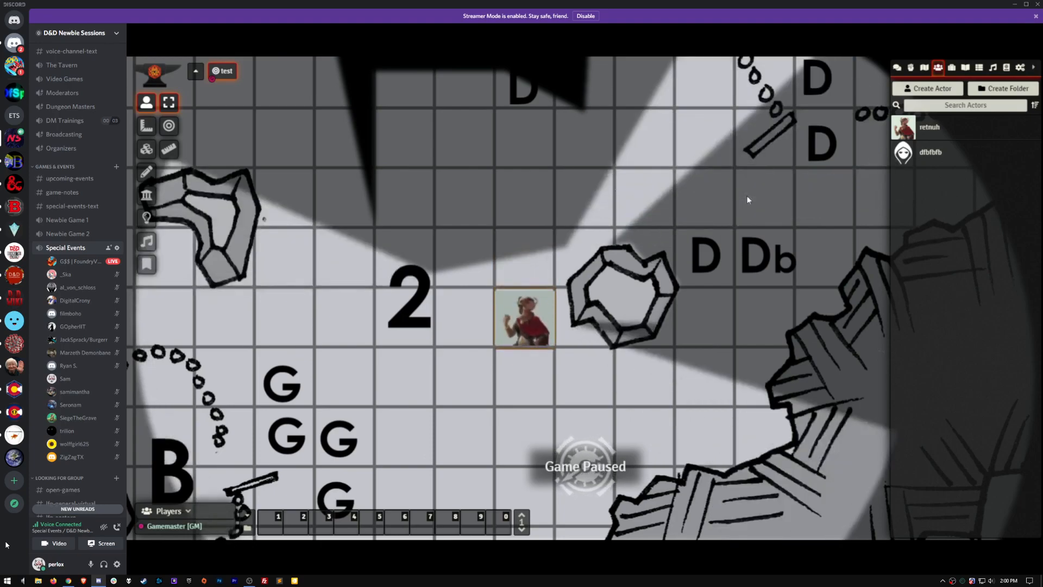
key(Down)
key(Down)
key(Right)
key(Right)
key(Up)
key(Right)
key(Up)
key(Up)
key(Up)
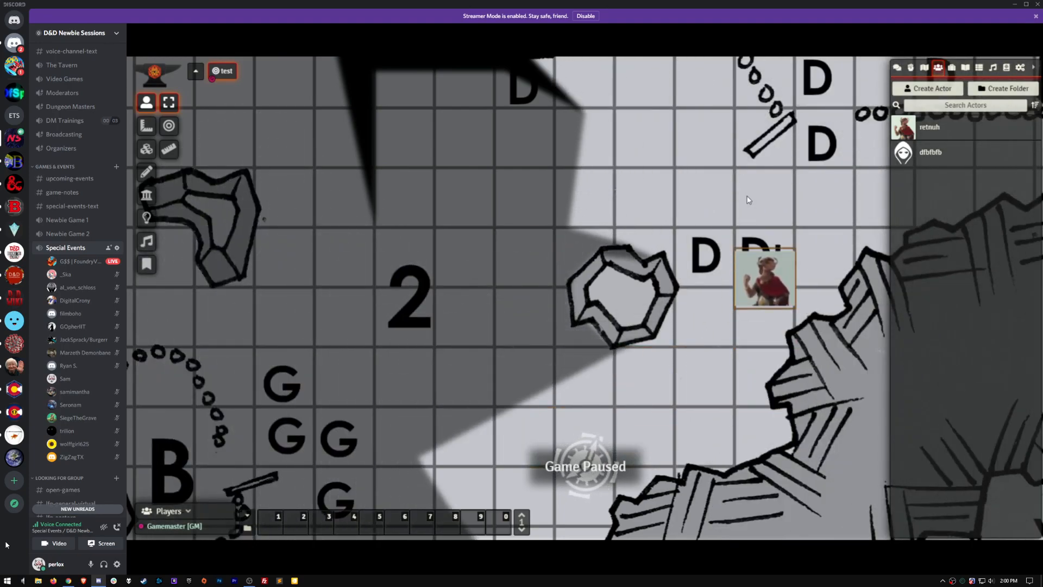
key(Down)
key(Down)
key(Down)
key(Down)
key(Left)
key(Left)
key(Left)
key(Left)
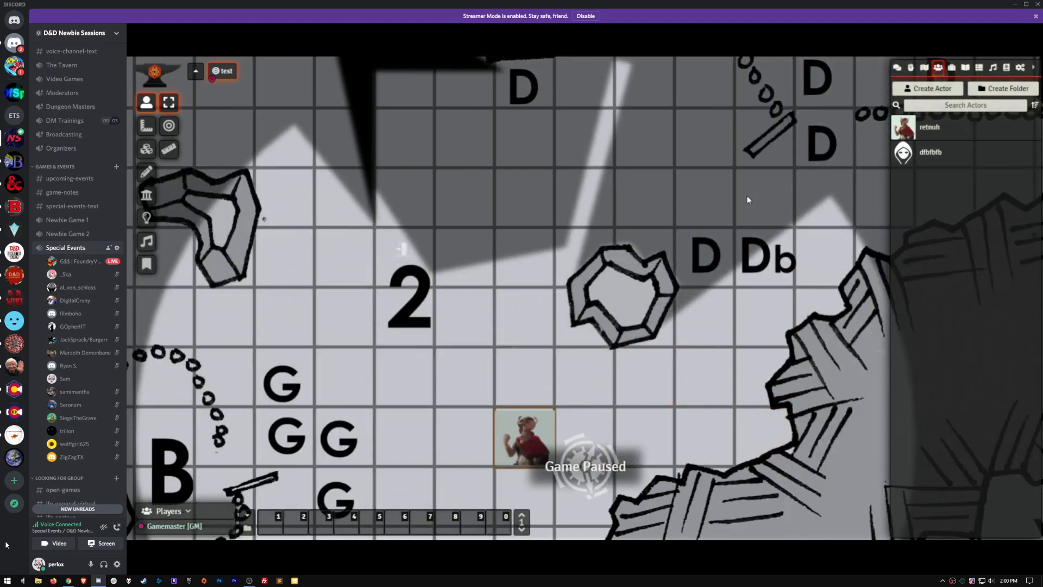
key(Up)
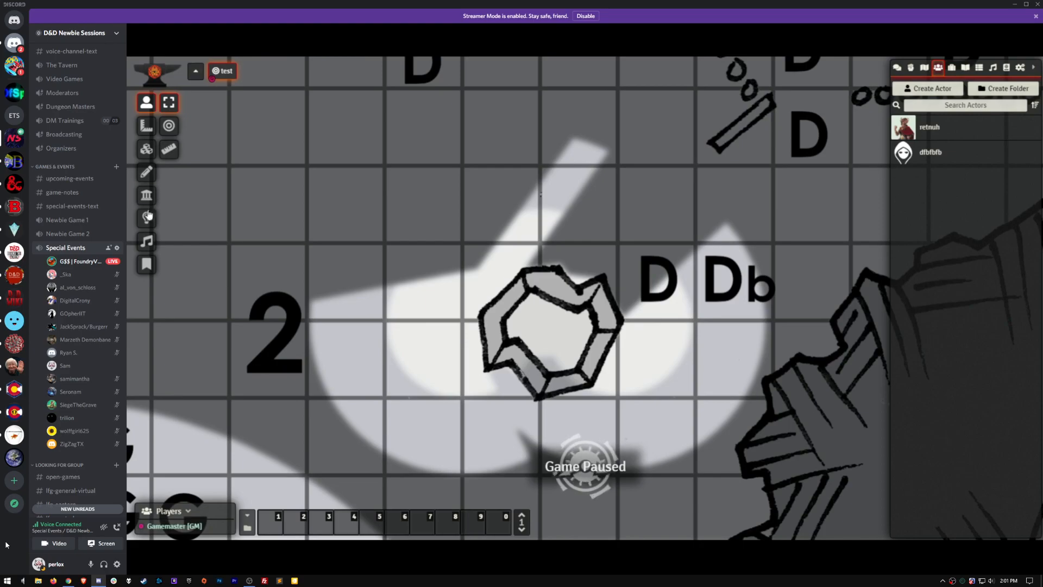
Give the left flame light a Torch animation at speed 7, then open the right light's settings
click(146, 217)
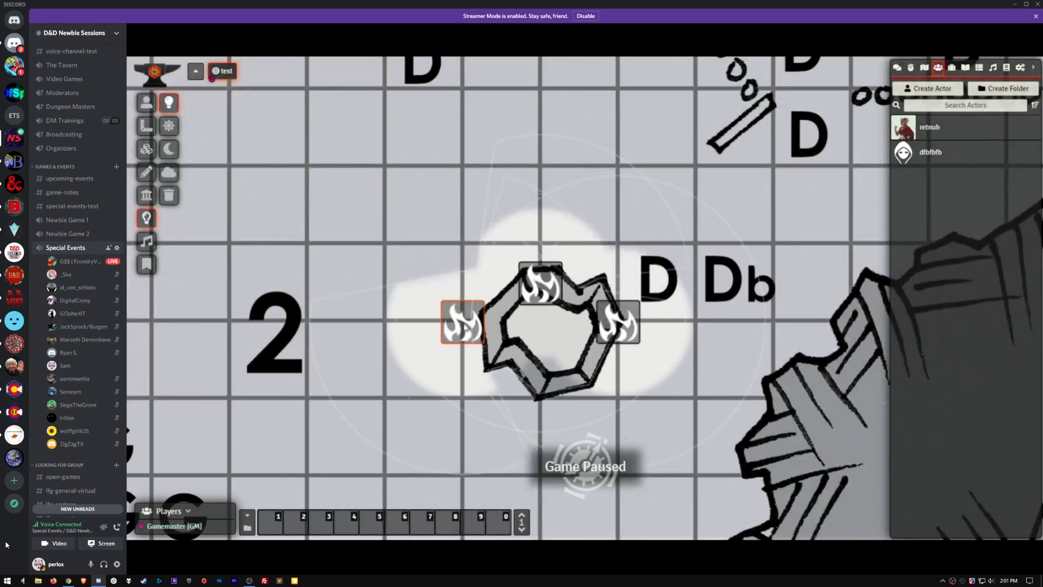
double_click(466, 328)
drag(581, 171, 281, 131)
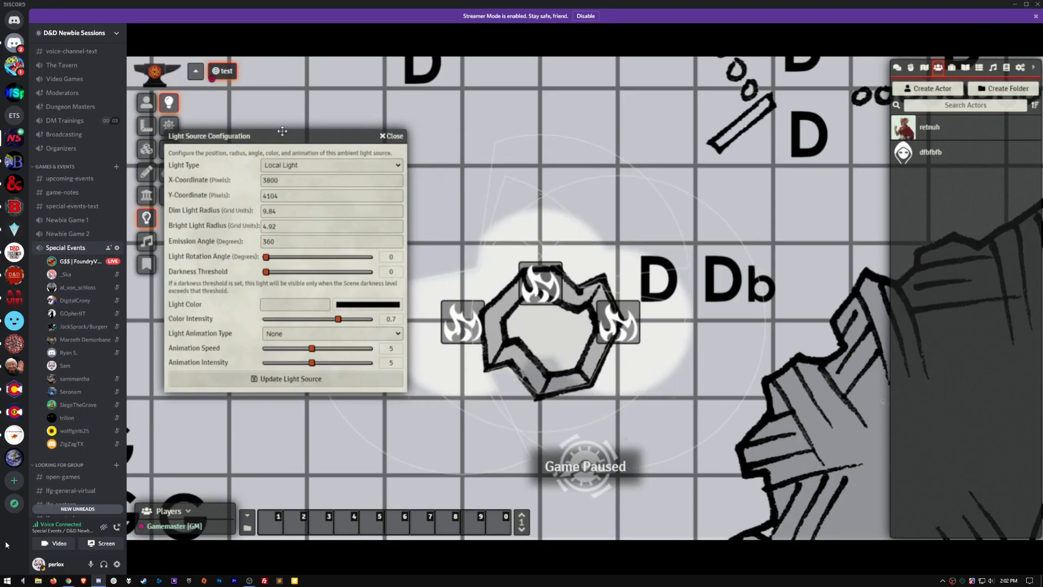
click(305, 335)
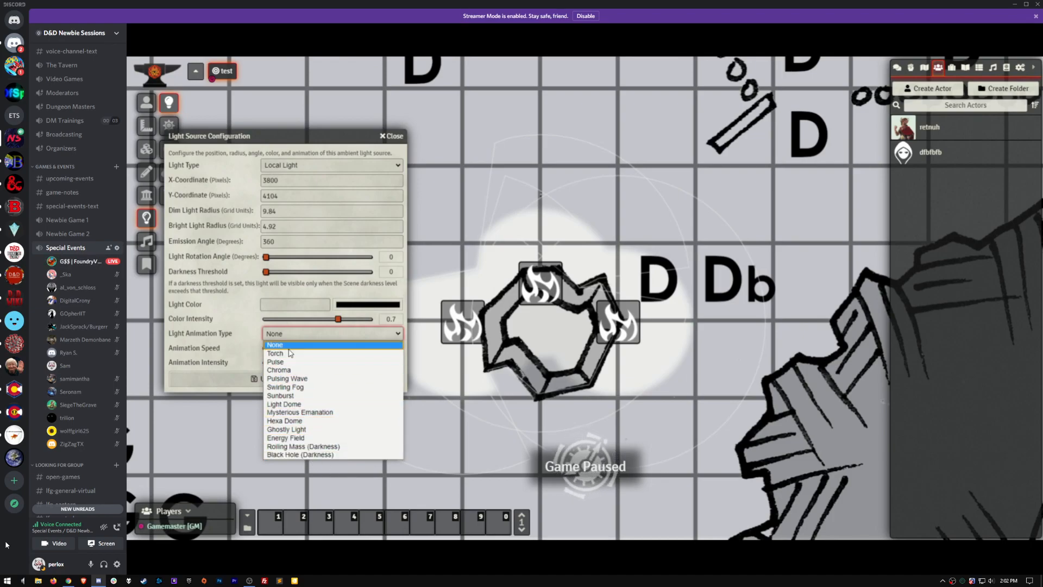
click(288, 353)
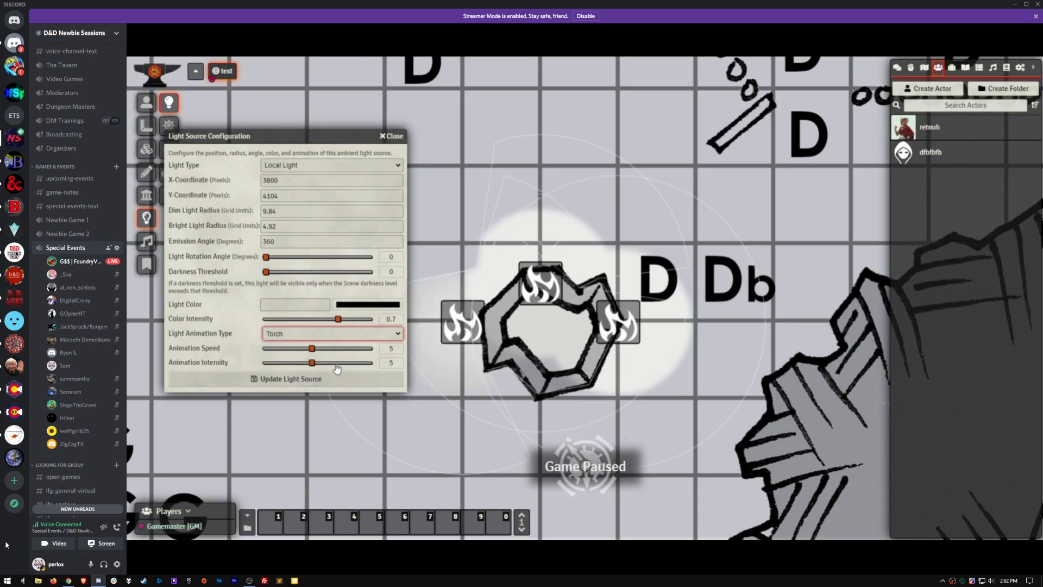
click(331, 349)
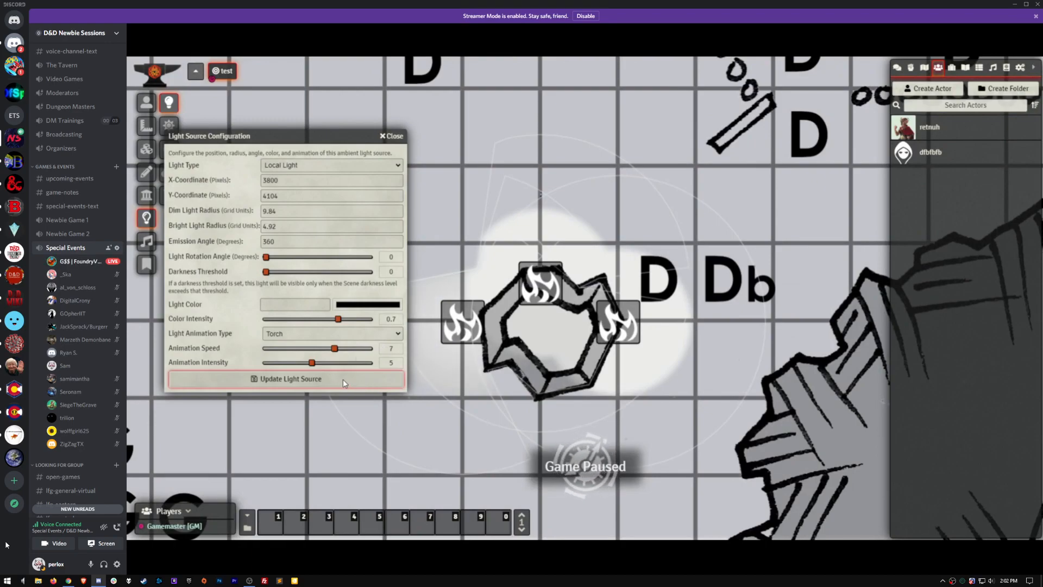
click(294, 378)
double_click(624, 332)
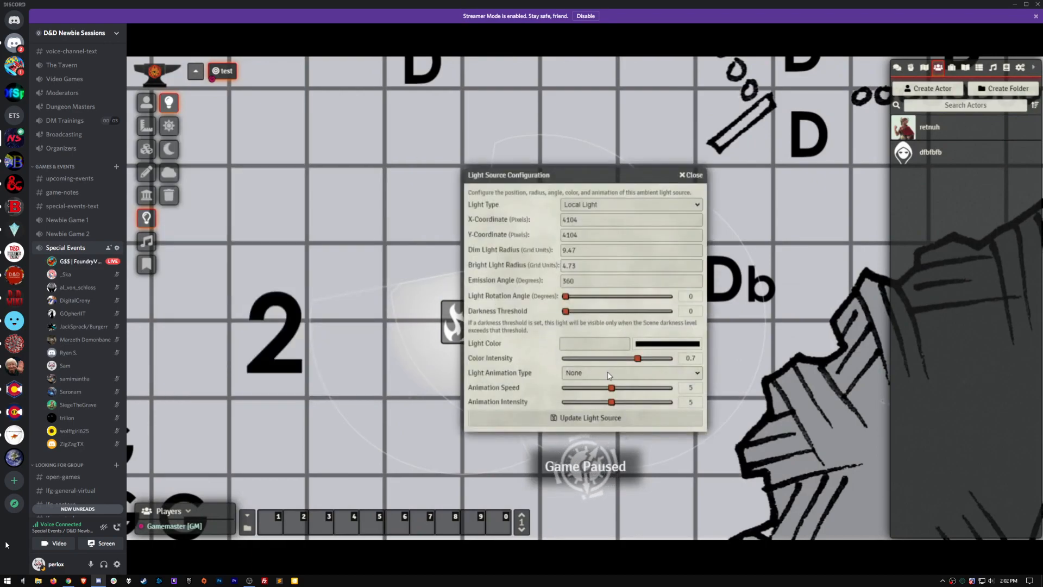
Give the right flame light a Torch animation at speed 2
click(598, 372)
click(597, 392)
click(578, 387)
click(580, 417)
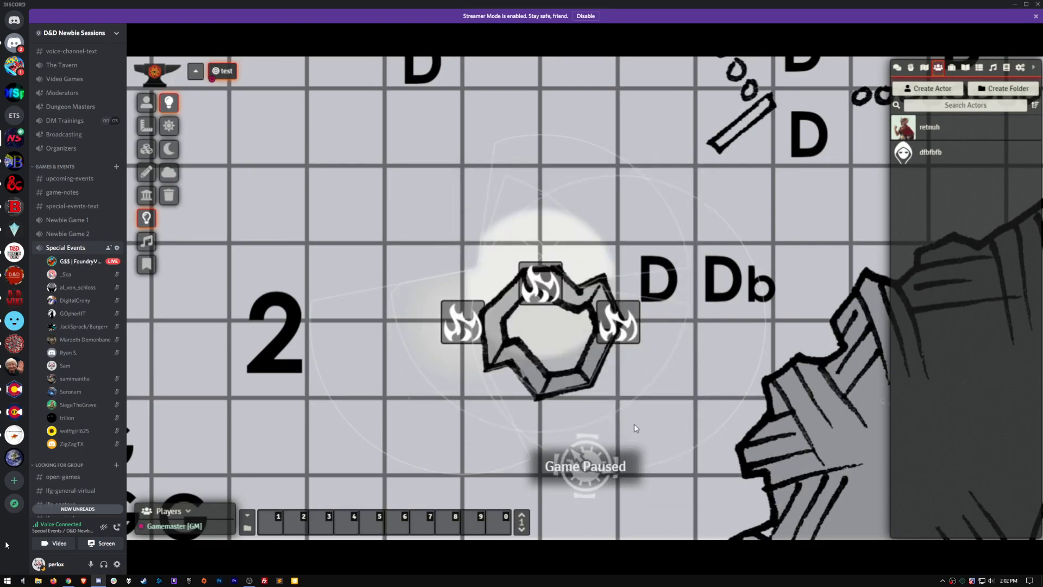
Switch the top flame light's animation to Sunburst
double_click(545, 289)
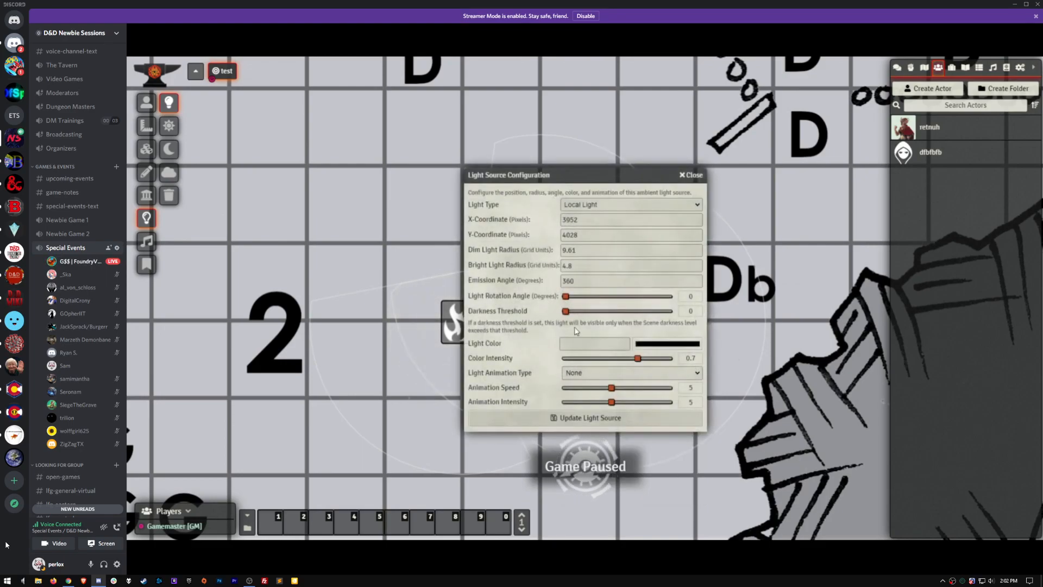
click(602, 373)
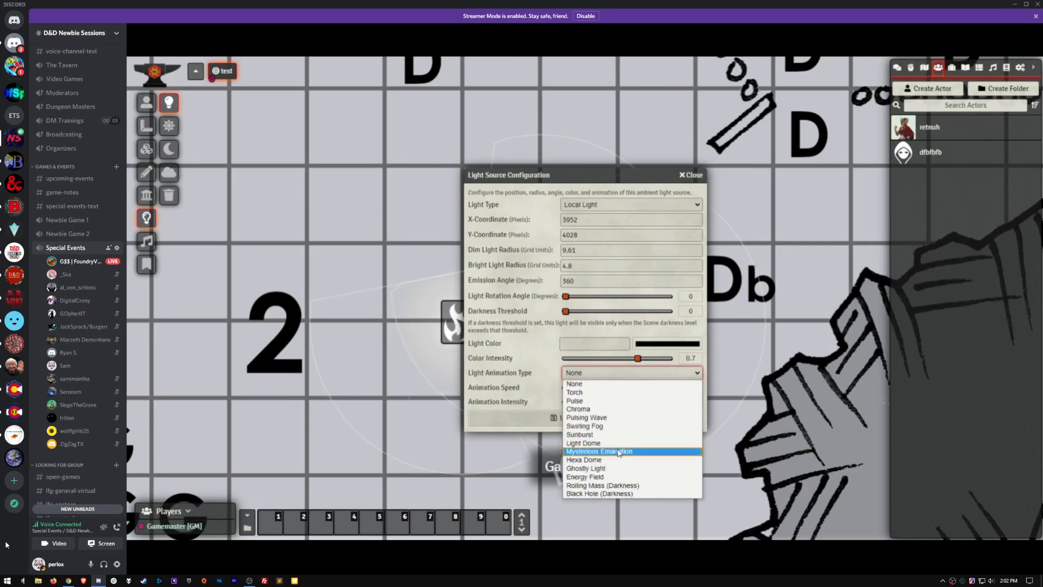
click(630, 434)
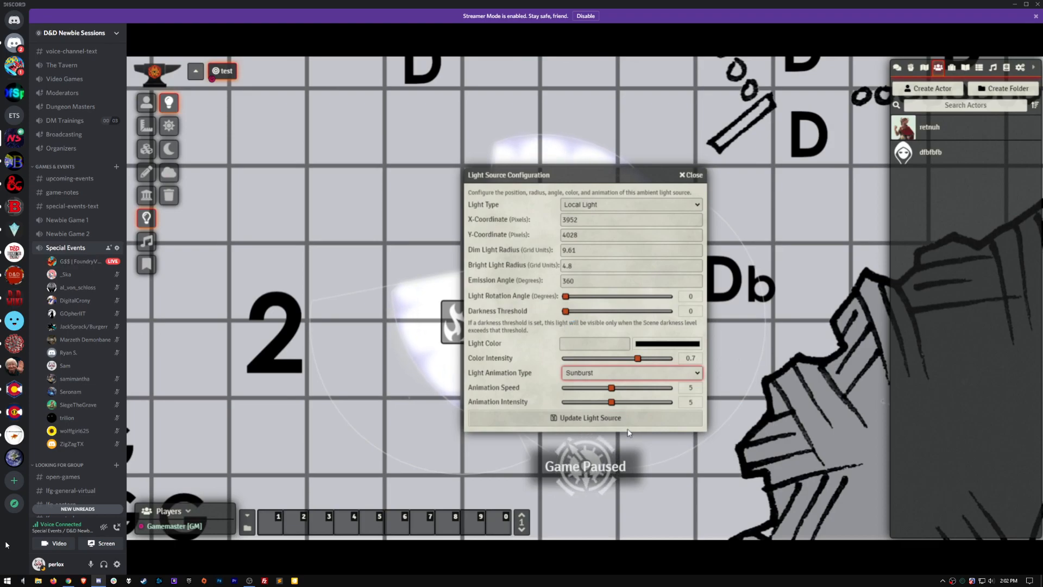
click(630, 420)
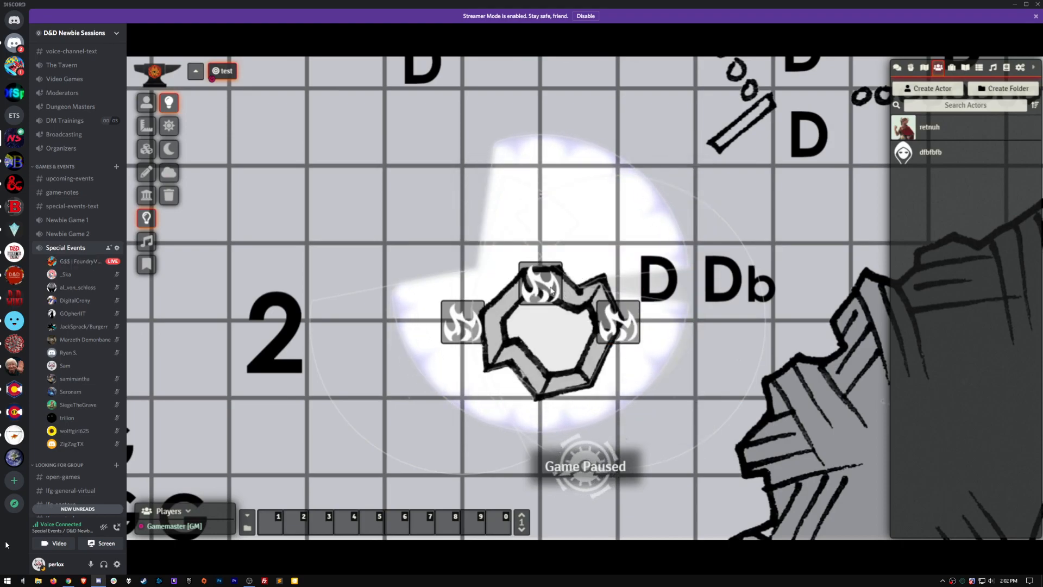
Set the top flame light's dim light radius to 6 and bright radius to 3
double_click(563, 298)
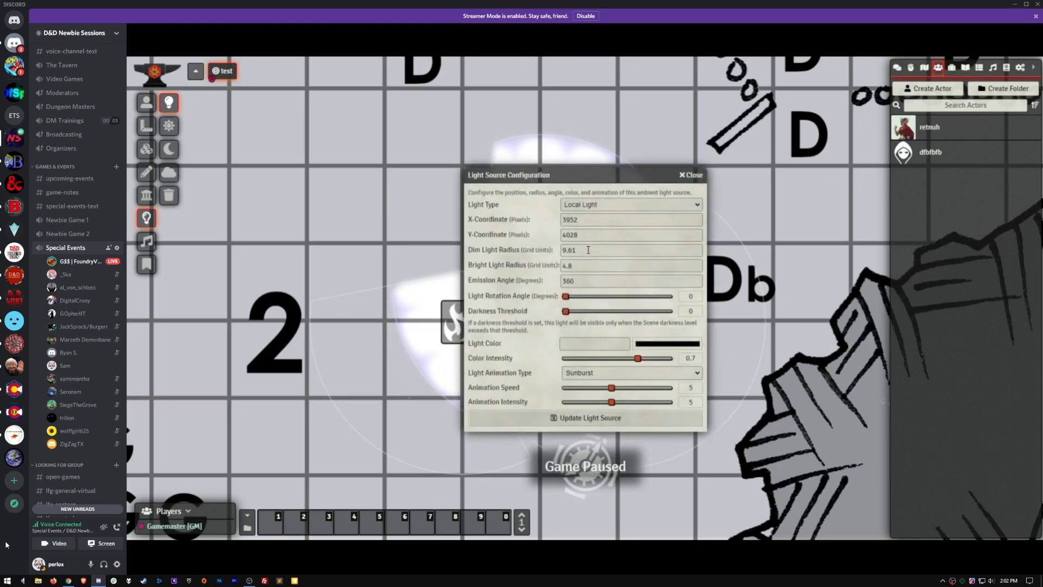
click(589, 250)
key(ctrl+a)
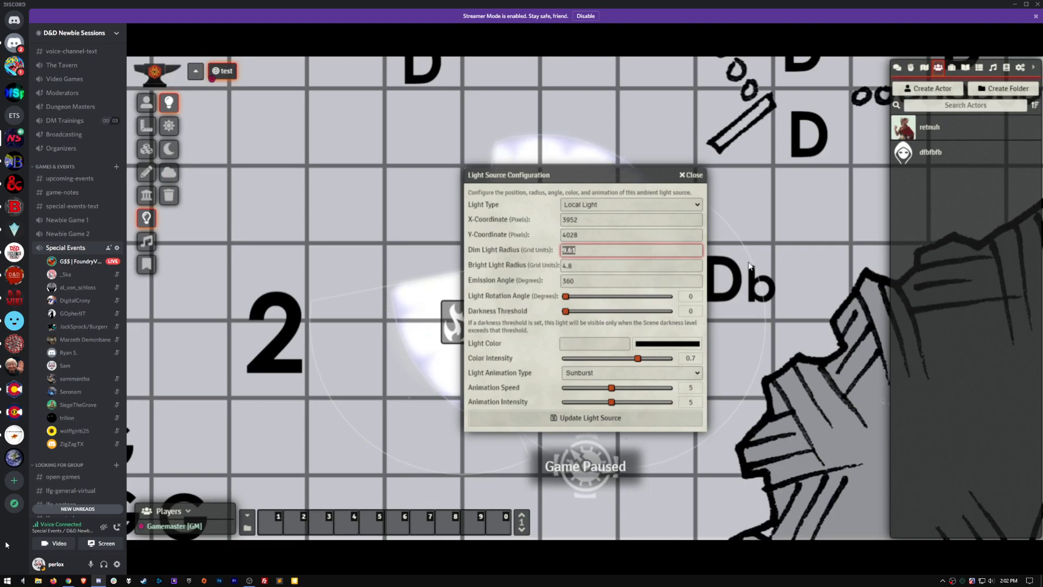
text(6)
key(Tab)
text(3)
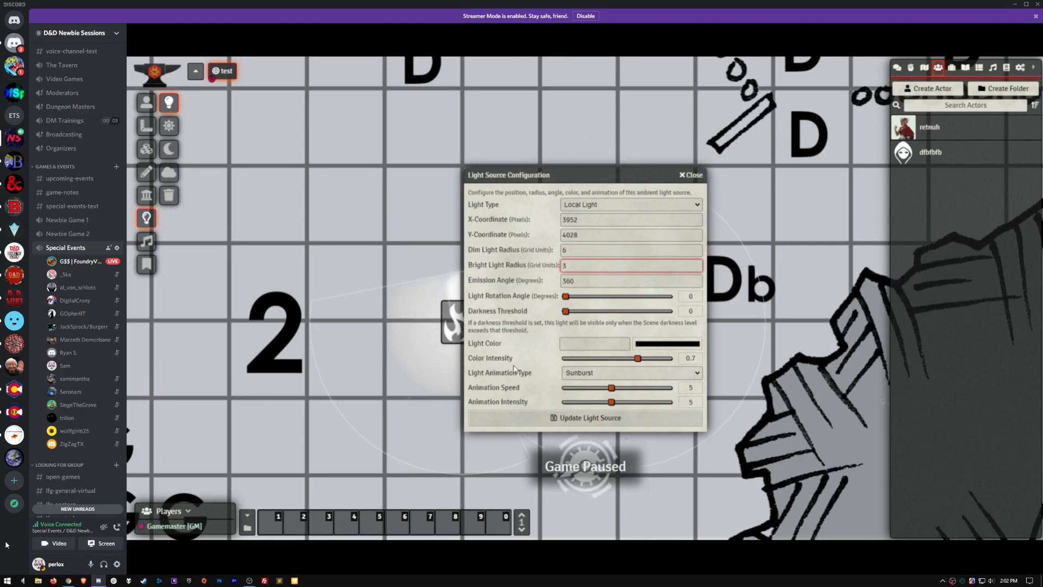
click(554, 416)
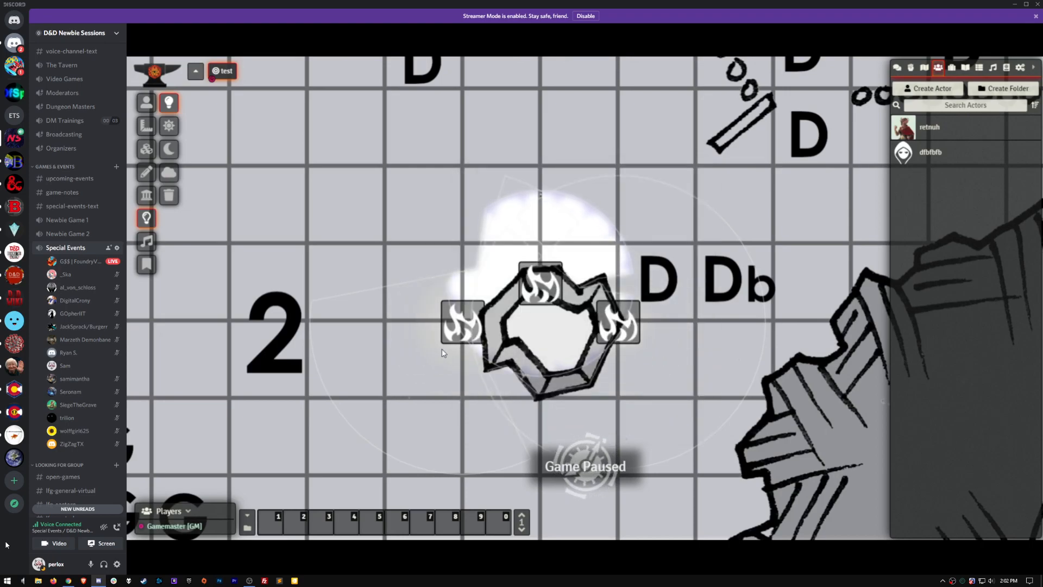
click(147, 102)
Pan to the red-caped token and select it to show its vision
key(Down)
key(Left)
scroll(457, 327, down, 1)
scroll(495, 367, down, 1)
key(Down)
key(Left)
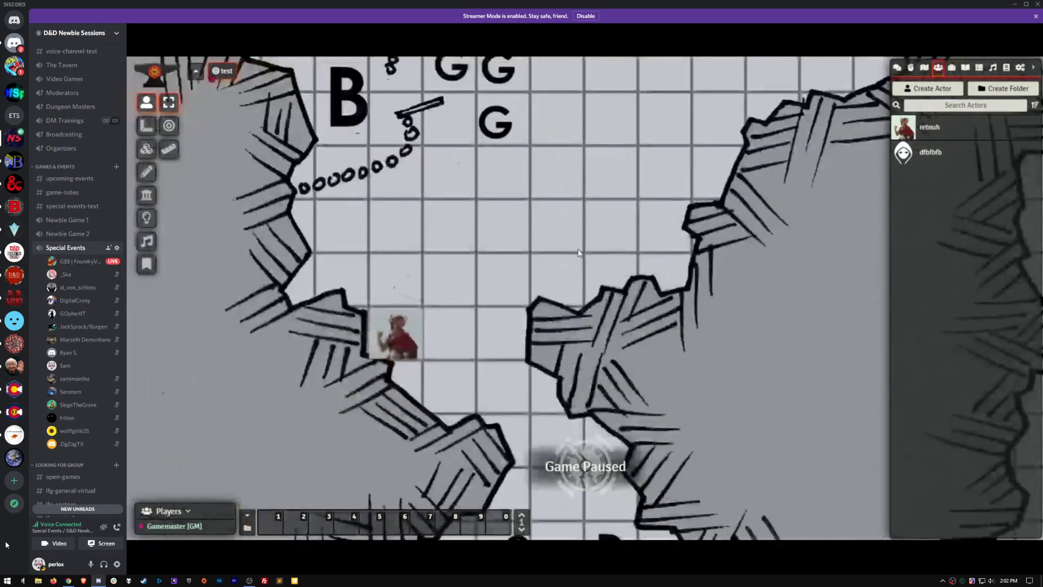
click(399, 334)
Move the red-caped token up beside the G markers near the hexagon rock
scroll(546, 360, down, 2)
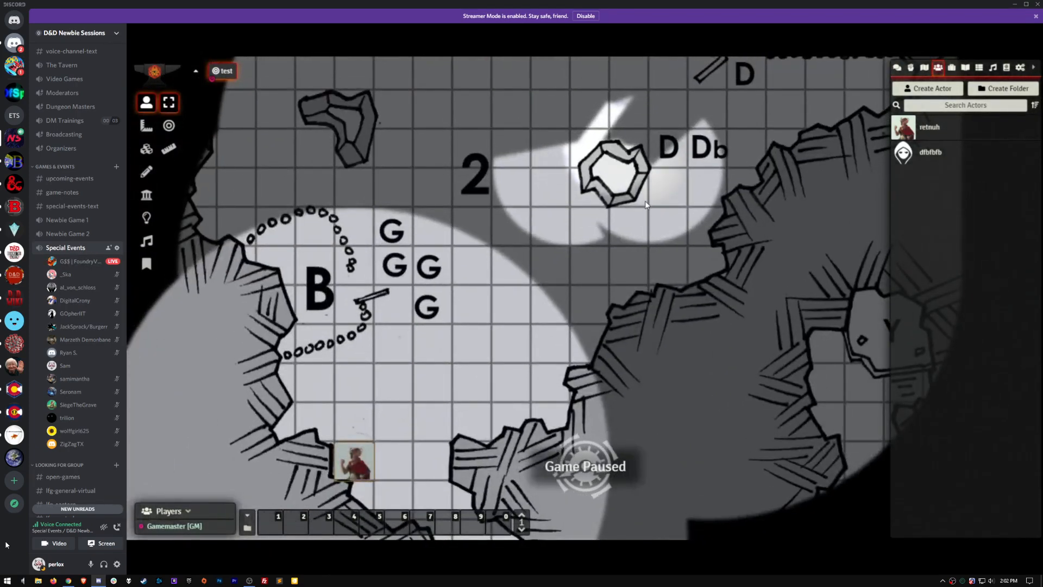
scroll(601, 297, up, 1)
key(Up)
key(Right)
scroll(569, 348, up, 3)
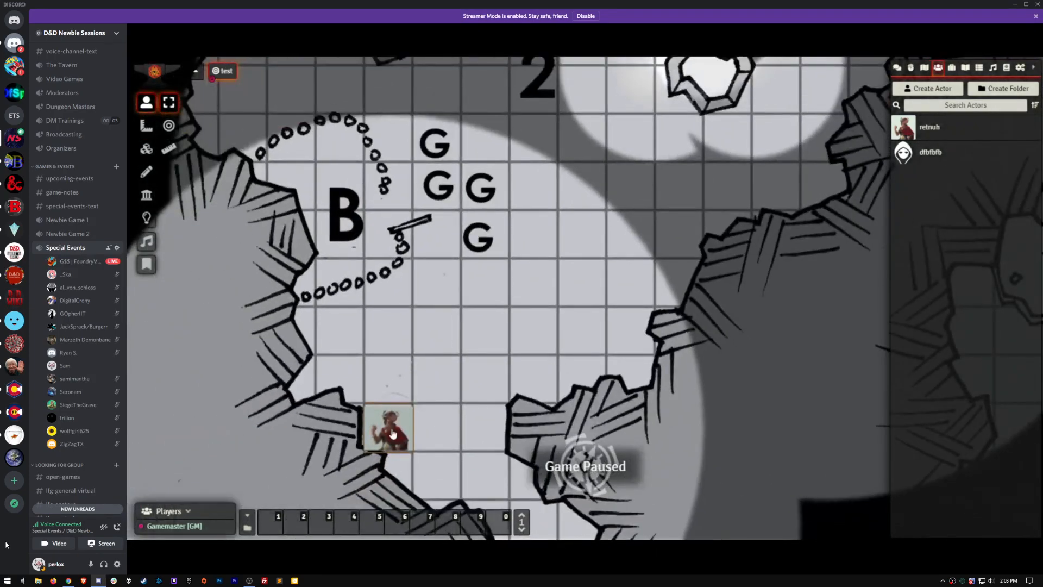
key(Up)
key(Up)
key(Up)
key(Right)
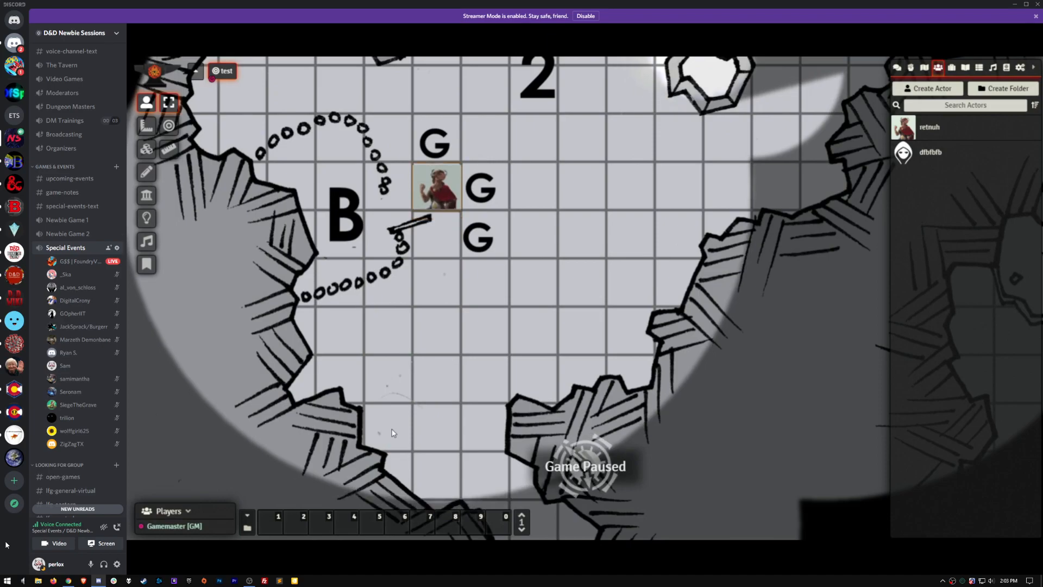
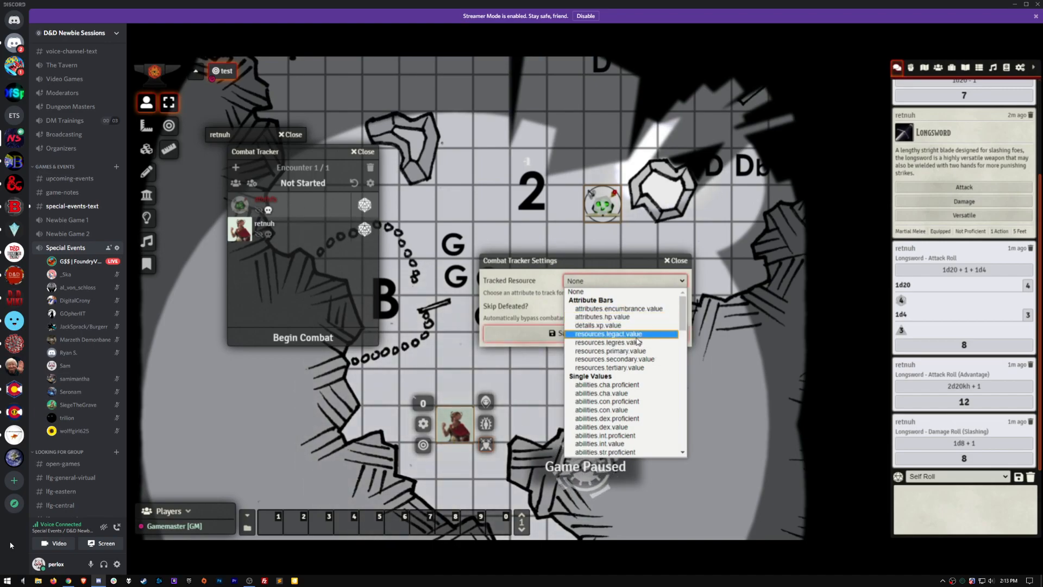
Set the combat tracker's tracked resource to armour class (attributes.ac.value) and save
scroll(635, 373, down, 5)
scroll(635, 353, up, 5)
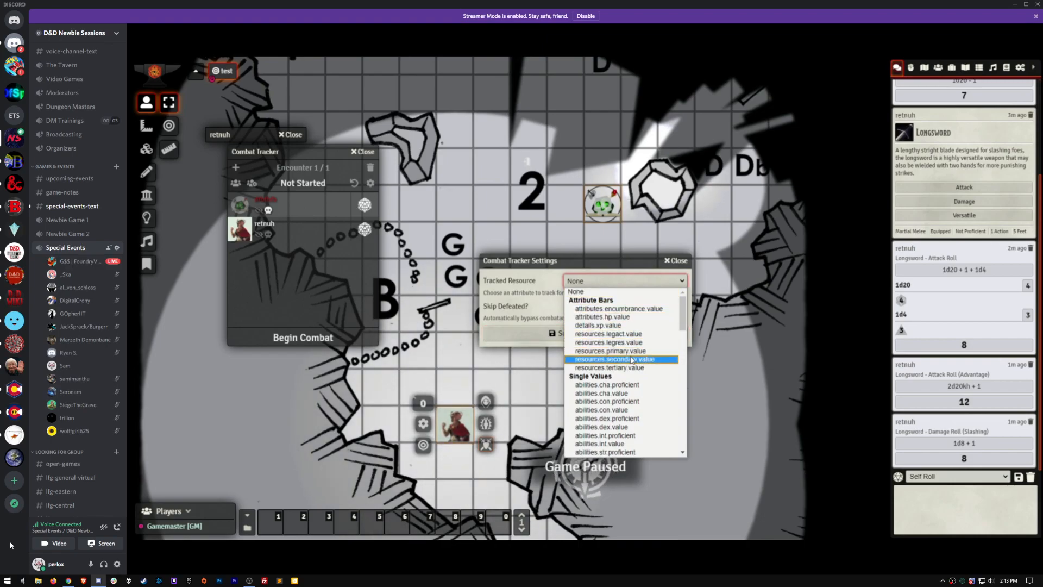
scroll(632, 374, down, 5)
scroll(631, 374, up, 3)
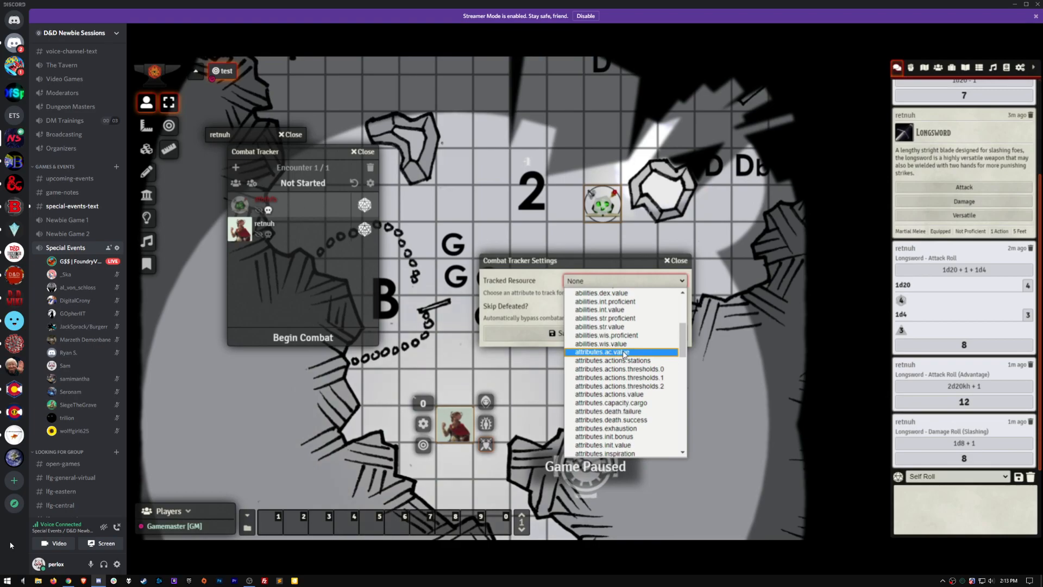
click(624, 353)
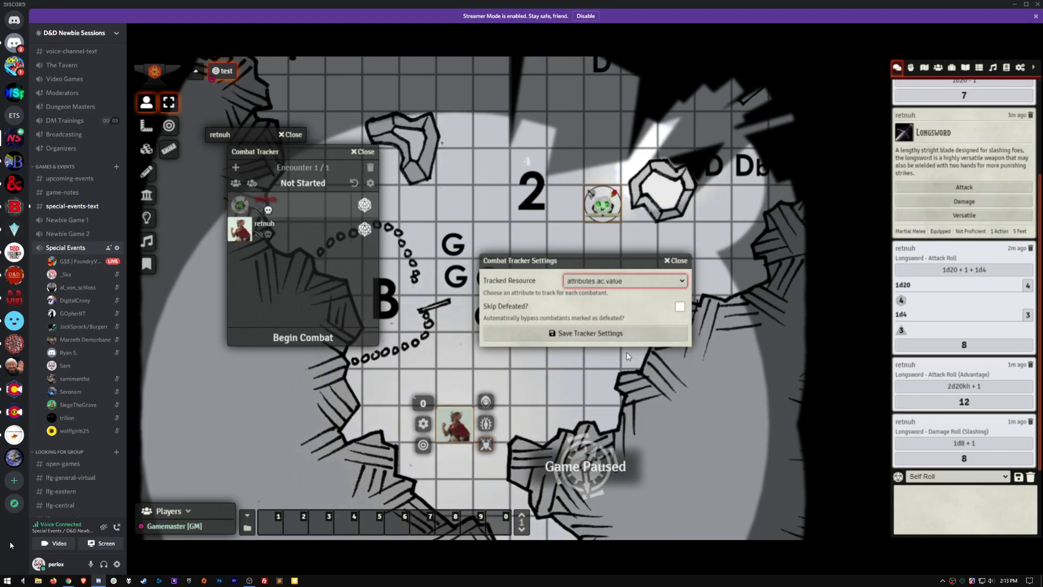
click(590, 333)
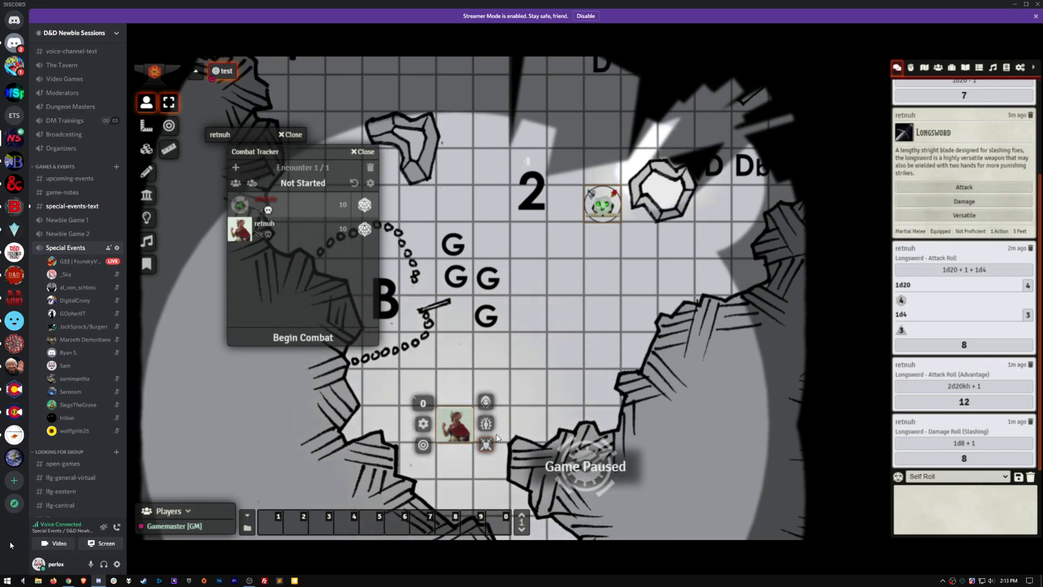
Change the tracked resource to attributes.hp.value in Combat Tracker Settings and save
click(370, 182)
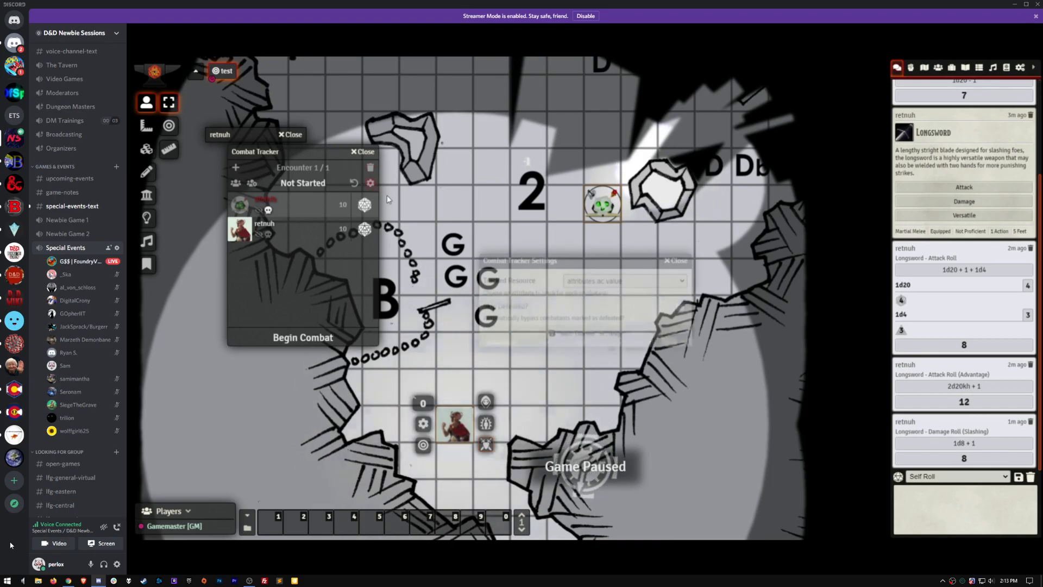
click(626, 280)
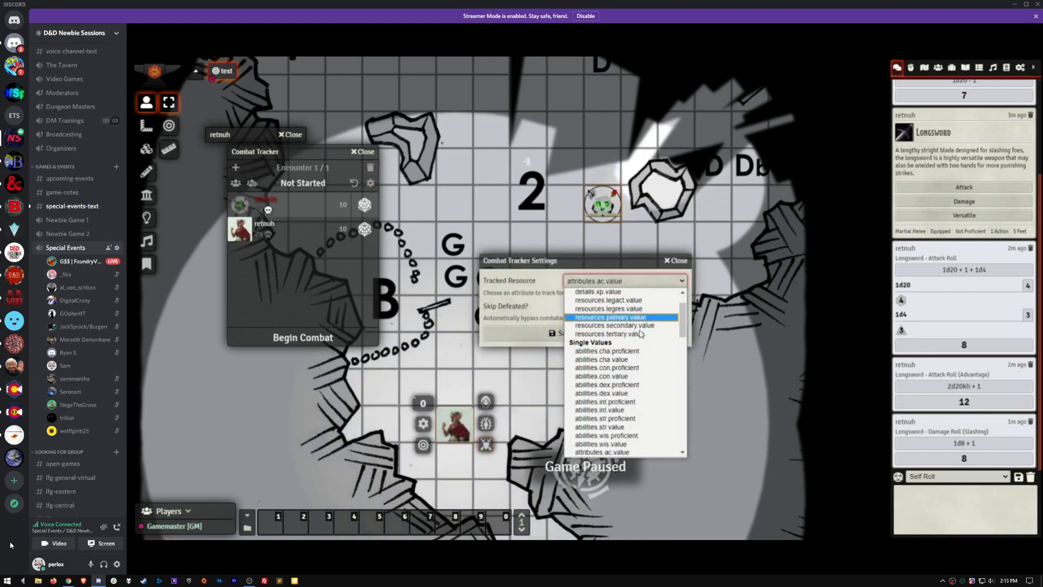
scroll(633, 336, up, 1)
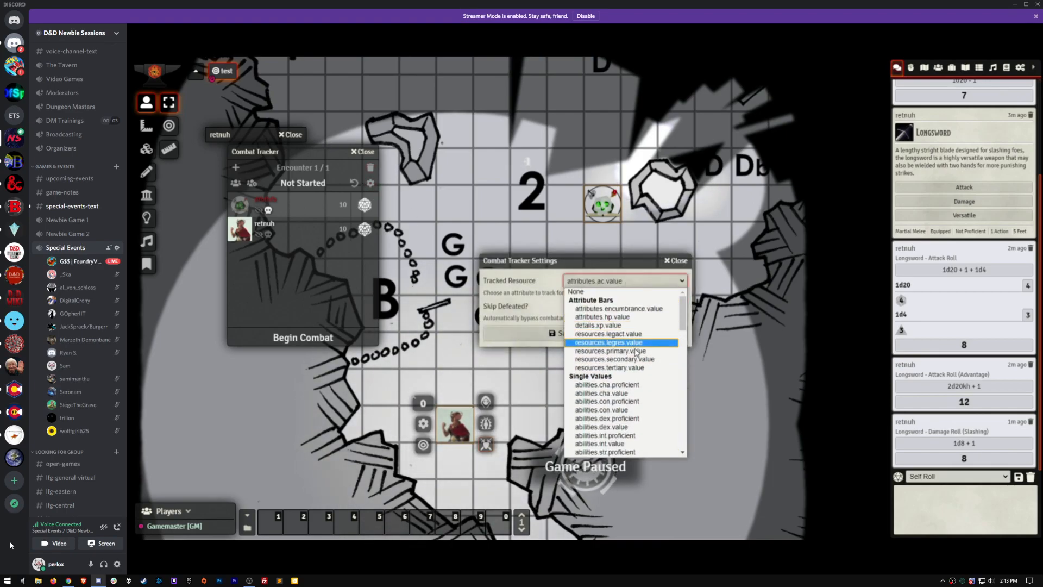
click(637, 317)
click(613, 336)
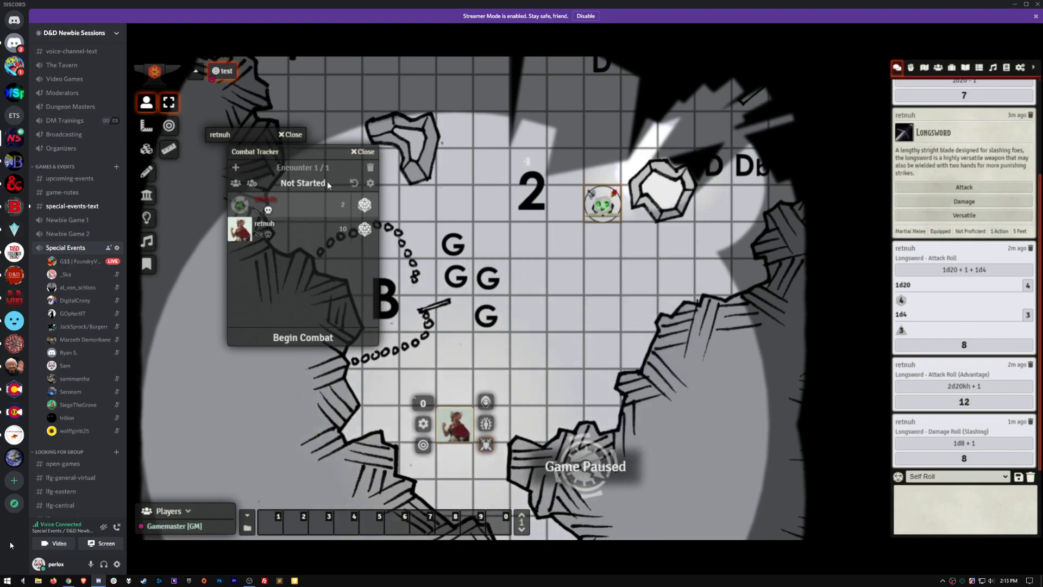
Open the combatant's actor sheet and centre the map on its token
double_click(344, 211)
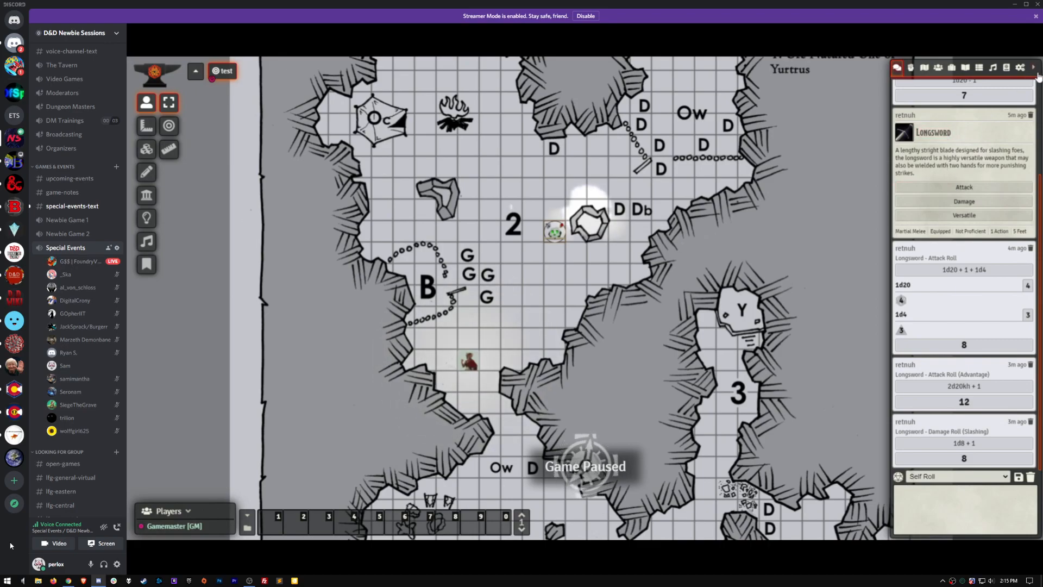
Return to Foundry's setup screen from Game Settings and view the installed add-on modules
click(1020, 69)
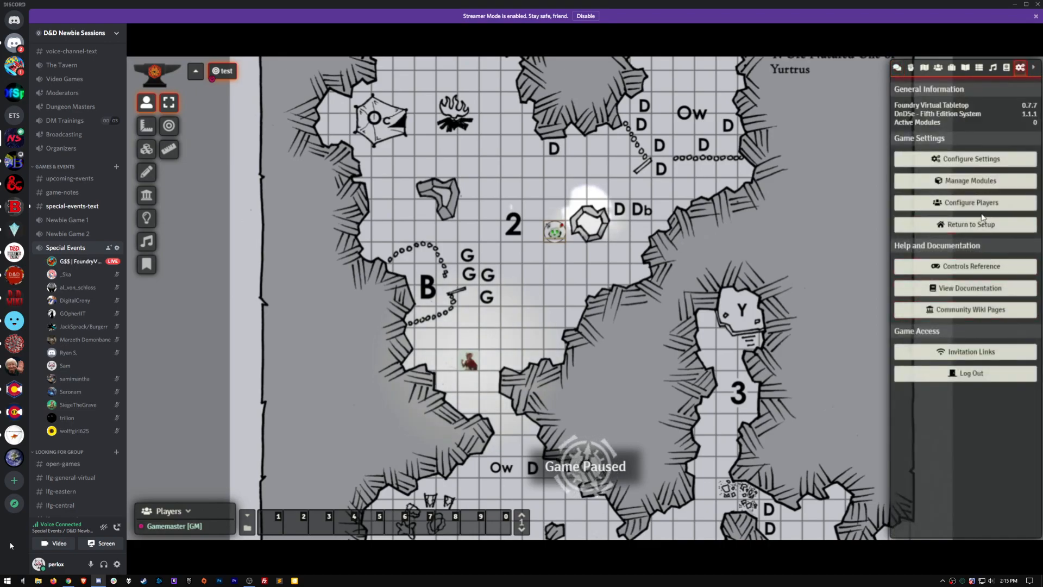
click(961, 224)
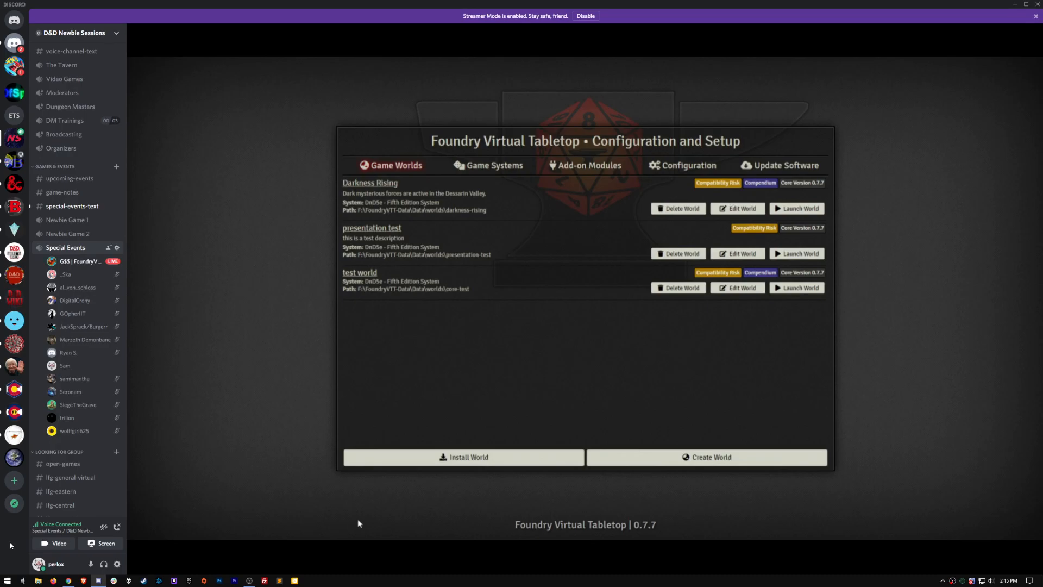
click(601, 164)
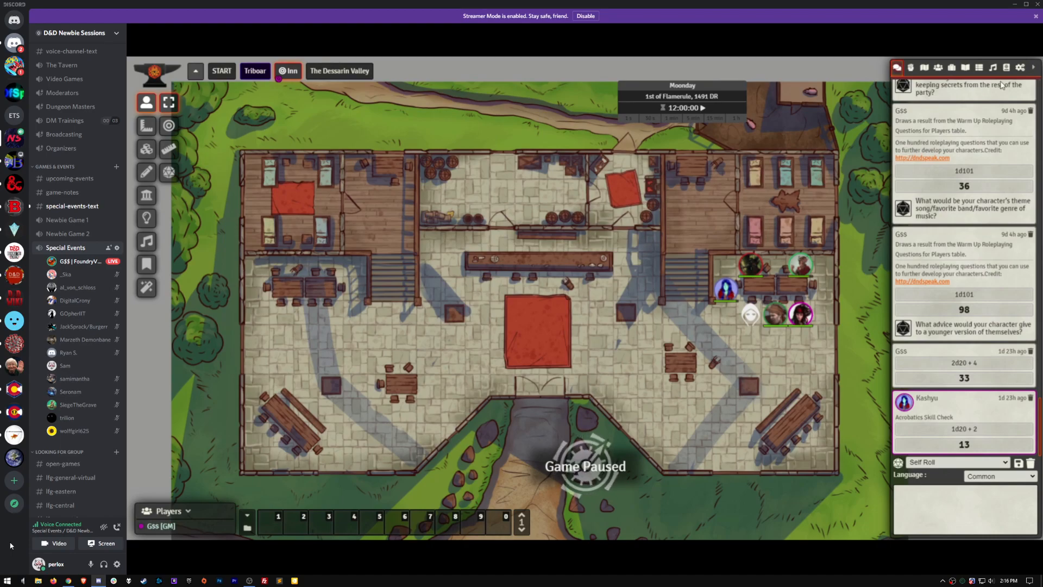
Switch the sidebar to the Game Settings tab
click(1021, 68)
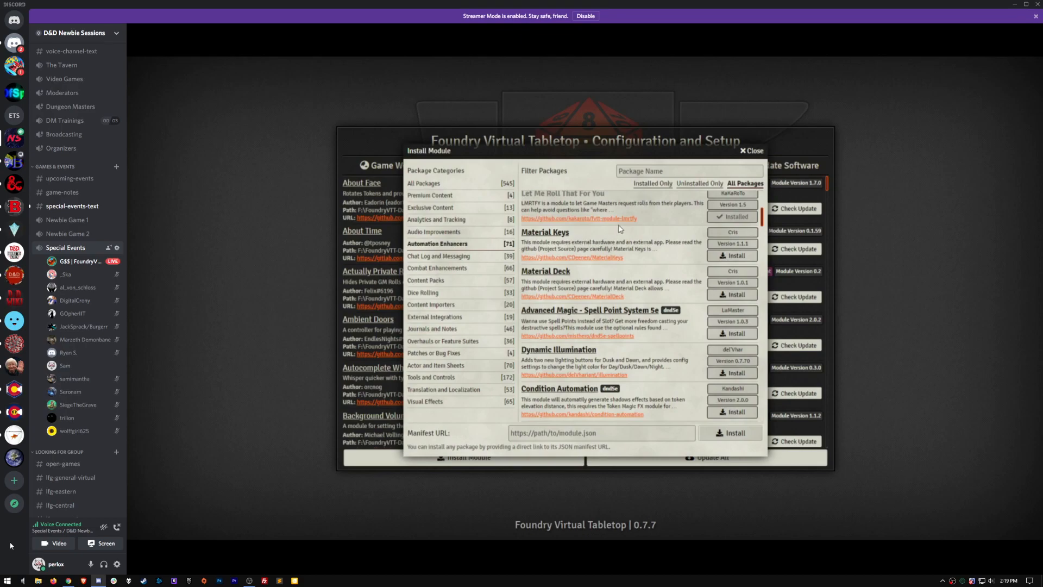
scroll(689, 303, down, 8)
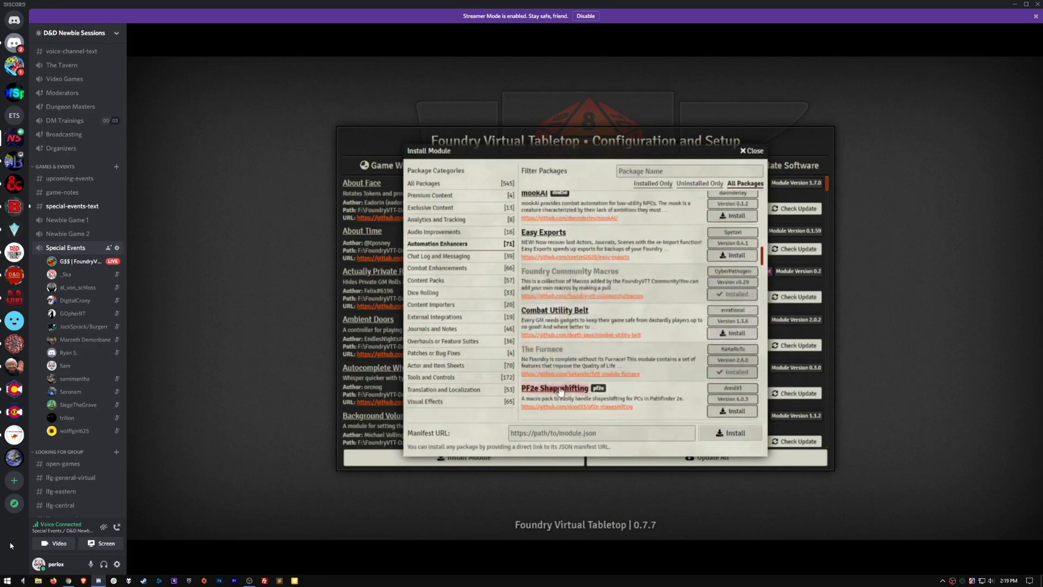
scroll(652, 369, down, 5)
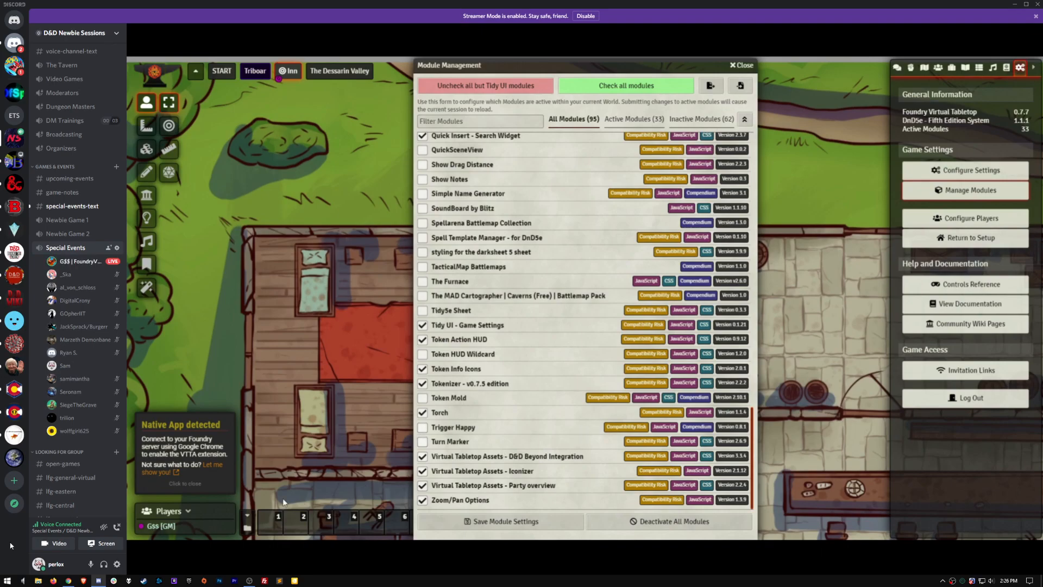
Dismiss the Native App notice, close Module Management, and start a new actor from Actors
click(191, 482)
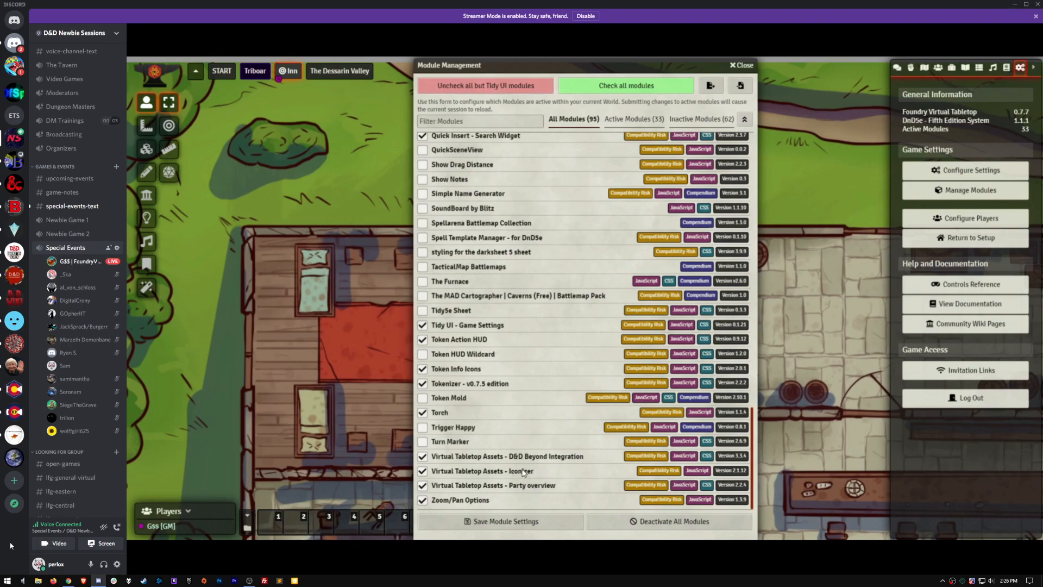
click(736, 66)
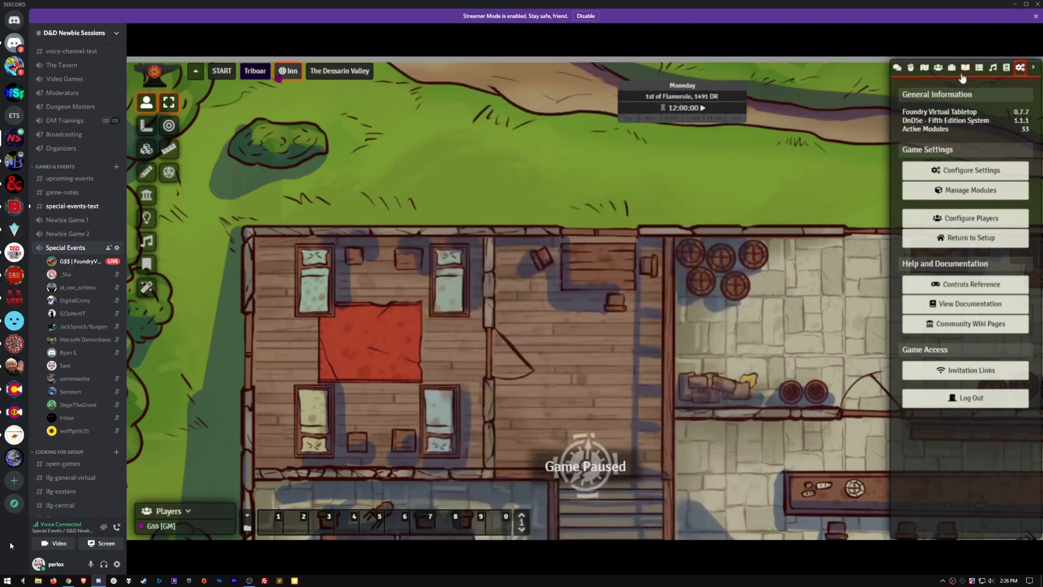
click(911, 68)
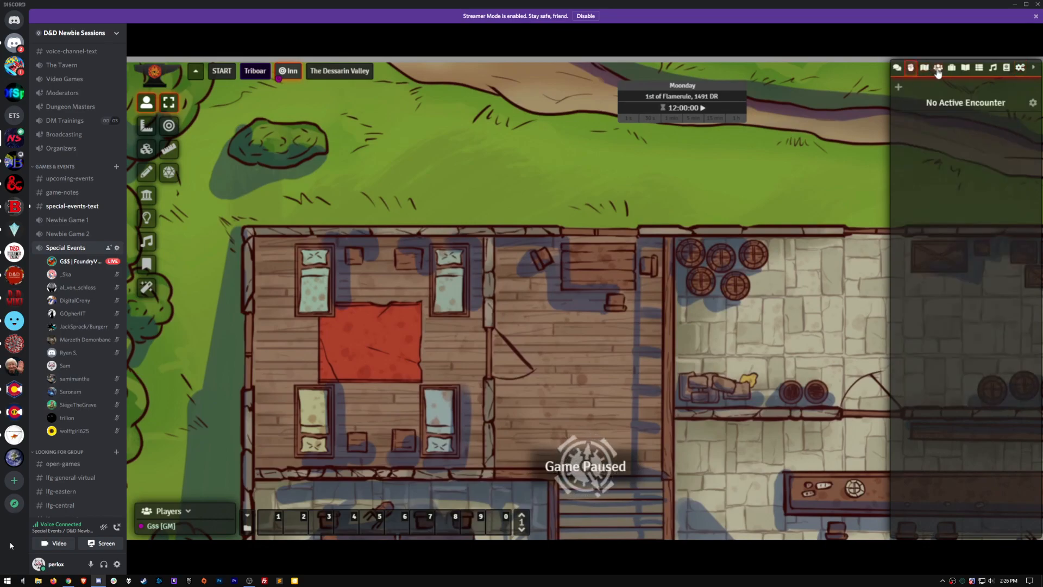
click(938, 68)
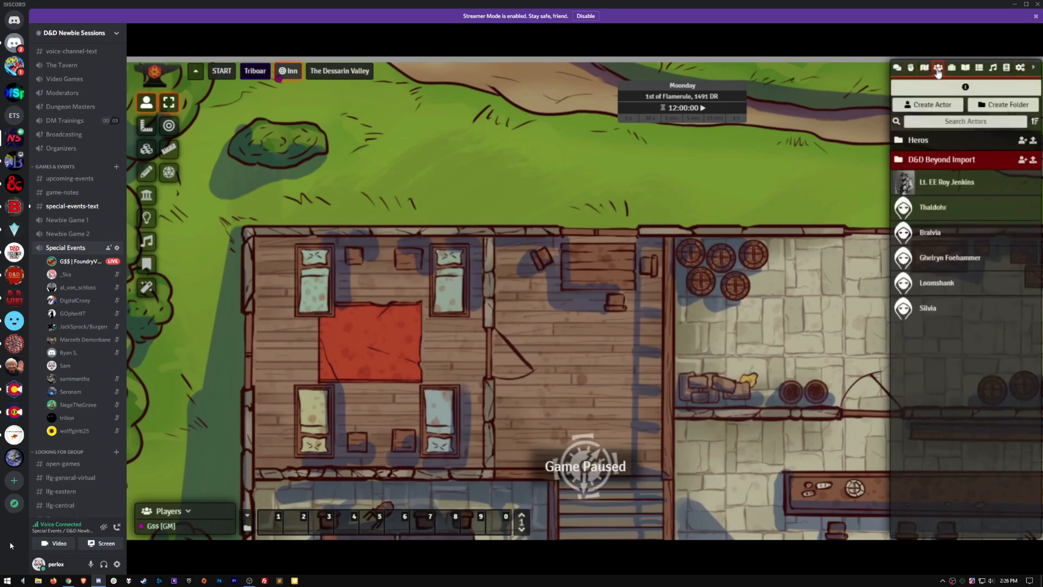
click(930, 105)
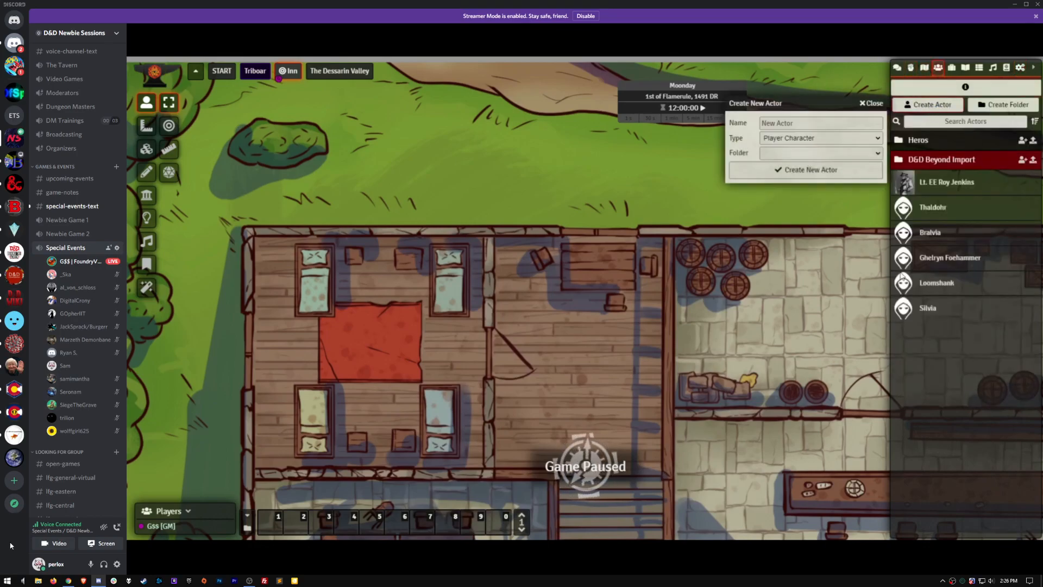
Create a Player Character actor named test2 with no folder
click(797, 140)
click(766, 140)
click(783, 125)
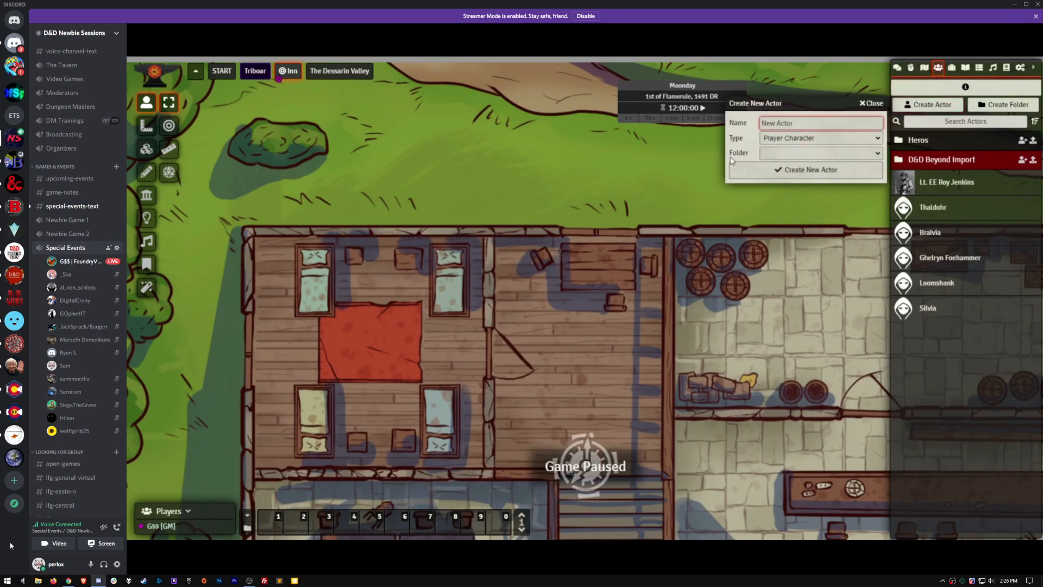
click(768, 152)
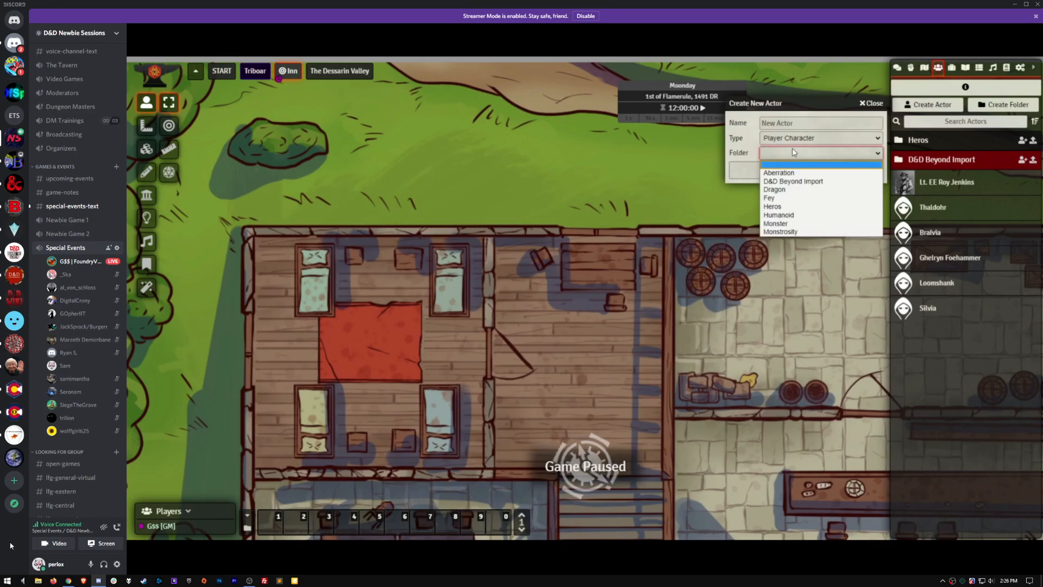
click(757, 151)
click(793, 128)
text(test2)
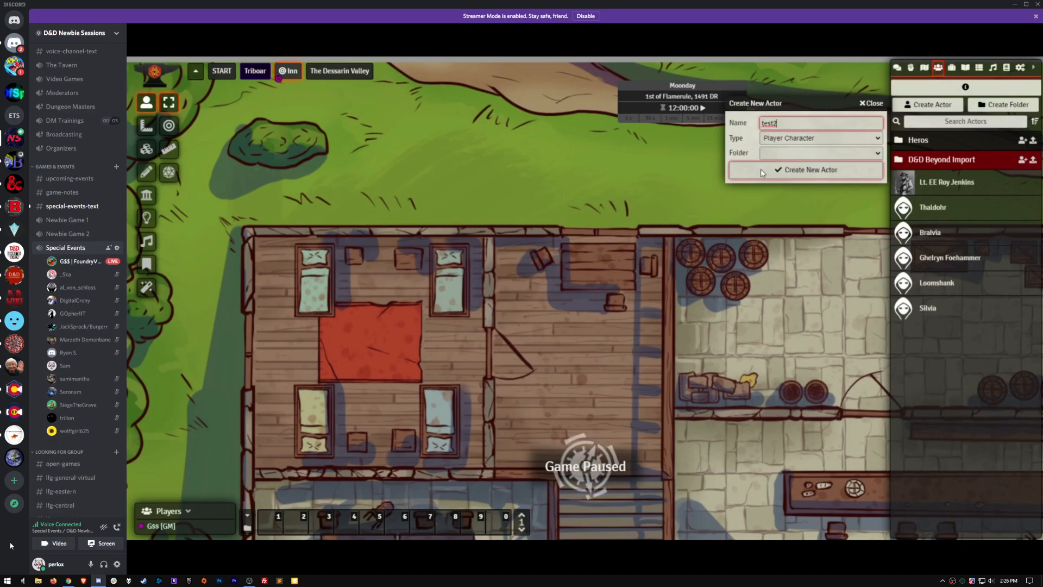
click(806, 170)
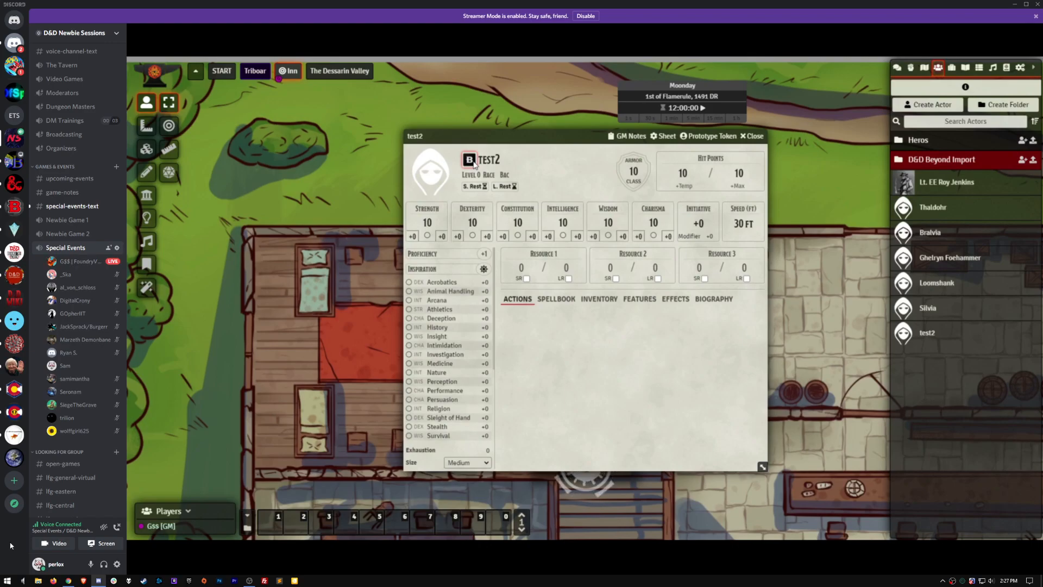
Open test2's D&D Beyond import dialog, arrange it beside the sheet, and focus the URL field
click(471, 161)
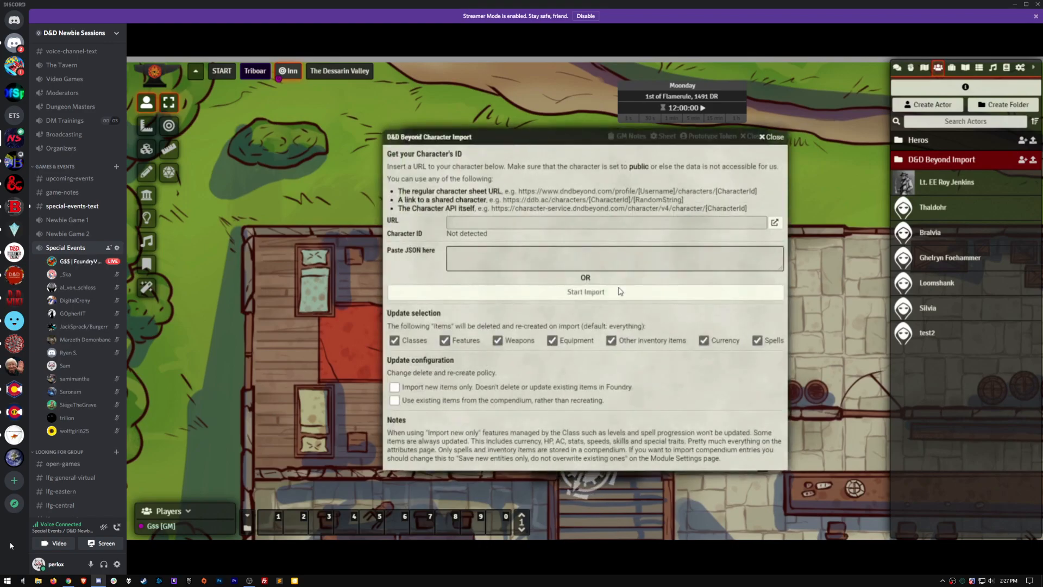
drag(530, 137, 564, 170)
click(494, 124)
drag(493, 124, 426, 94)
click(478, 171)
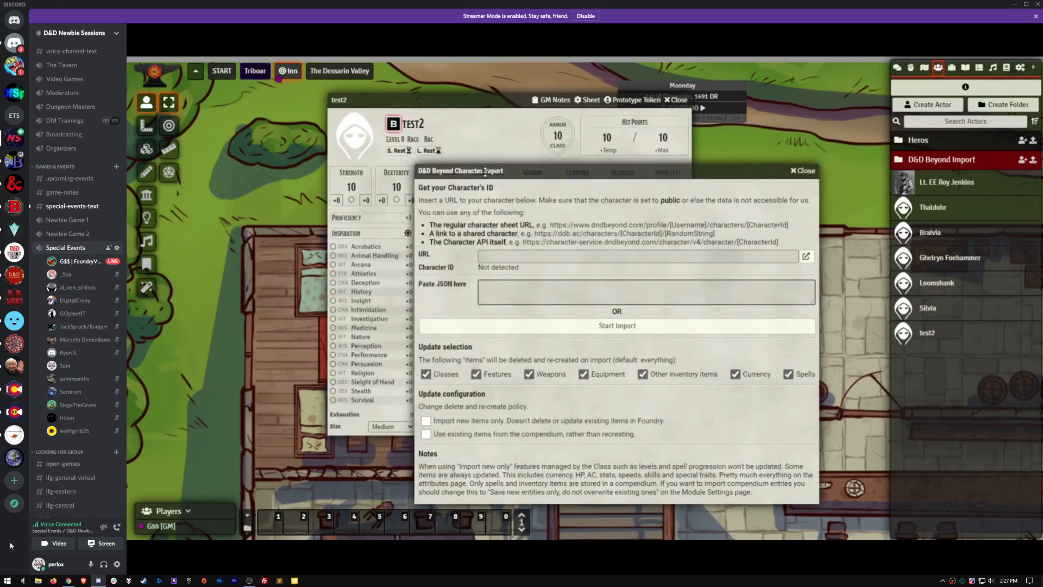
click(523, 255)
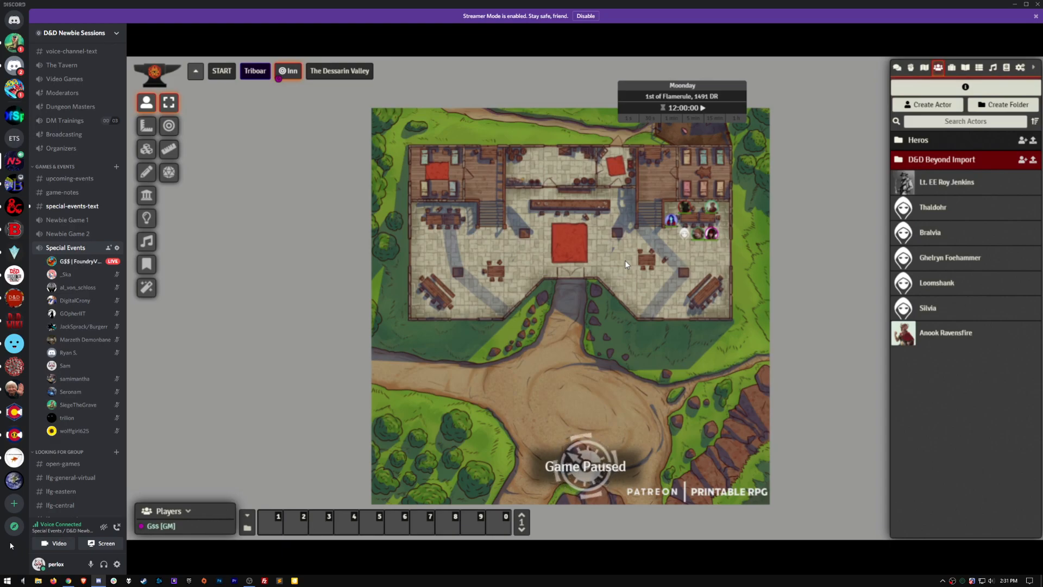
Expand Dice So Nice! under Configure Settings and open its 3D Dice Settings
click(1020, 67)
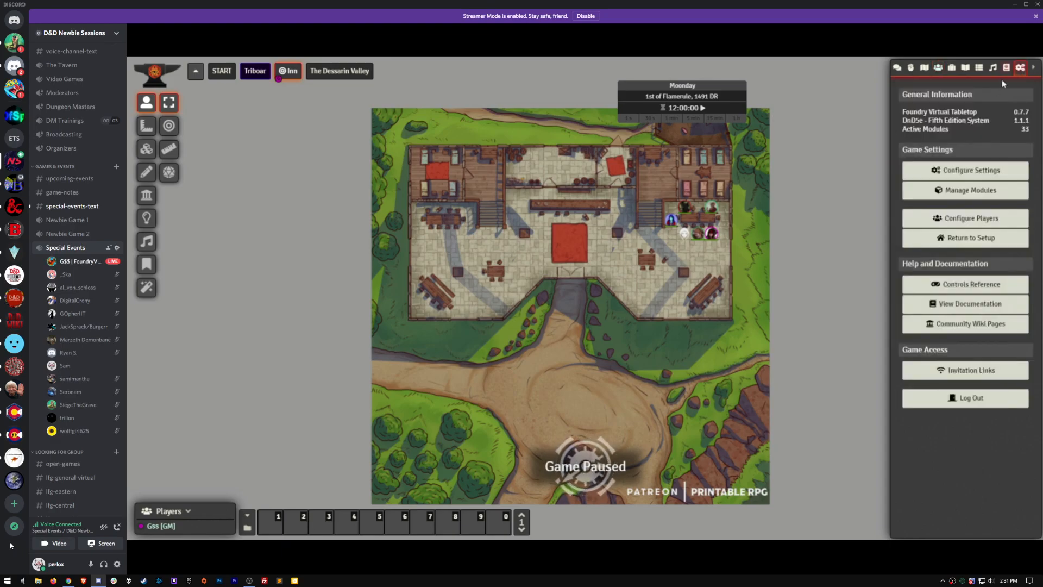
click(967, 172)
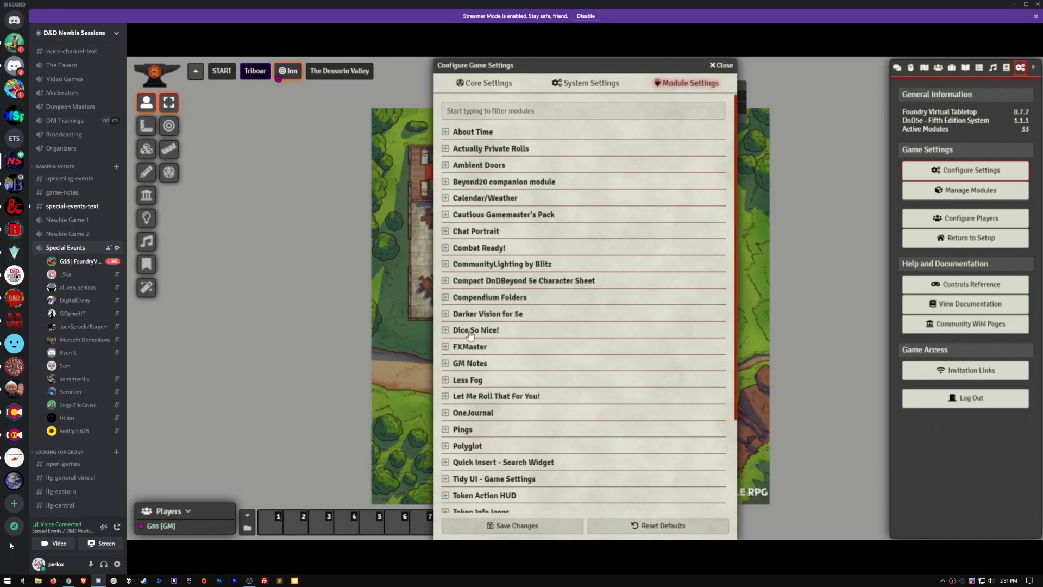
click(445, 329)
scroll(598, 169, down, 4)
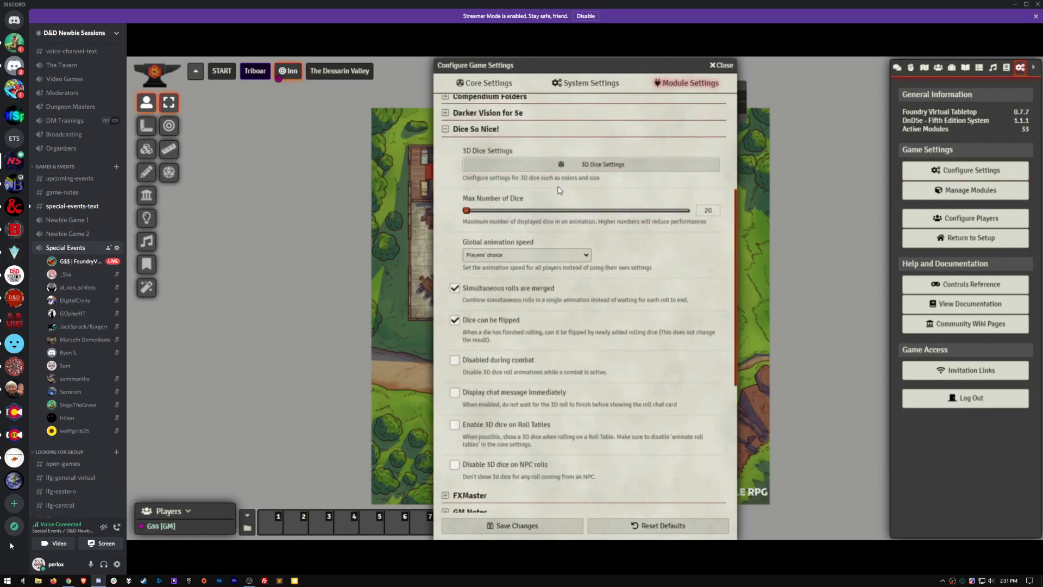
click(560, 171)
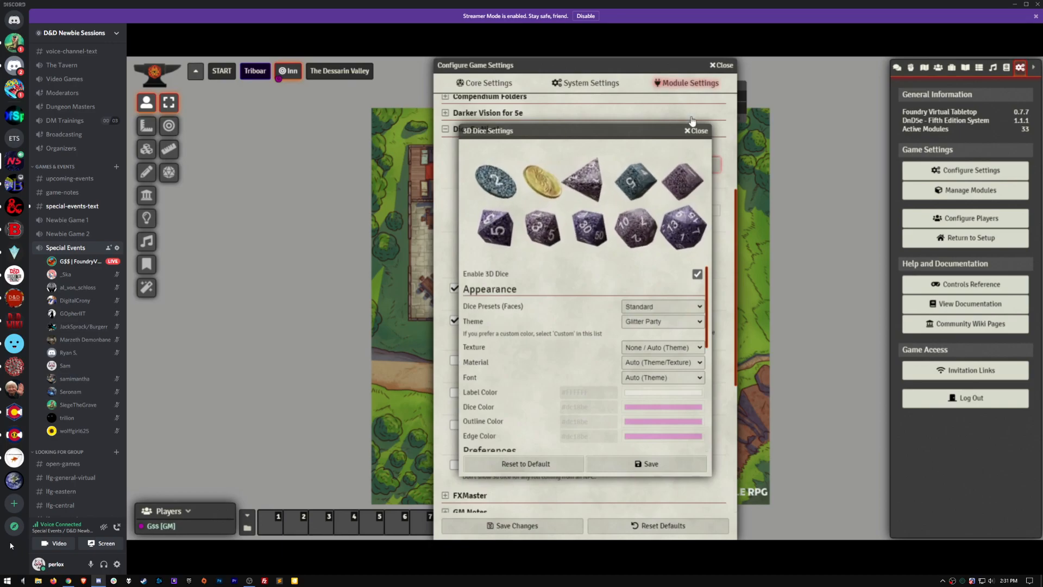
Close the 3D Dice Settings dialog and the Configure Settings window
click(701, 131)
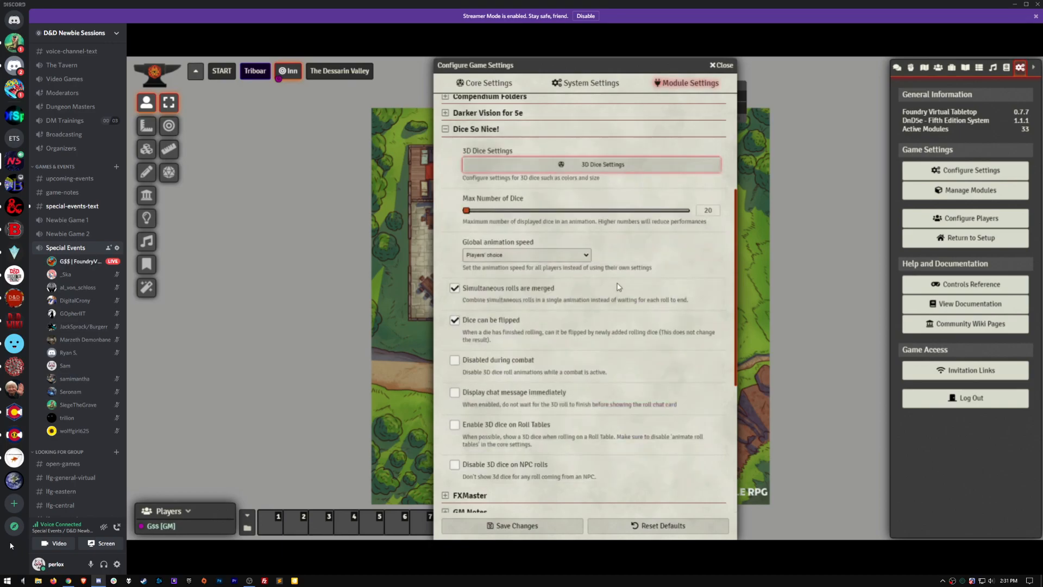
scroll(617, 289, down, 4)
scroll(617, 289, up, 10)
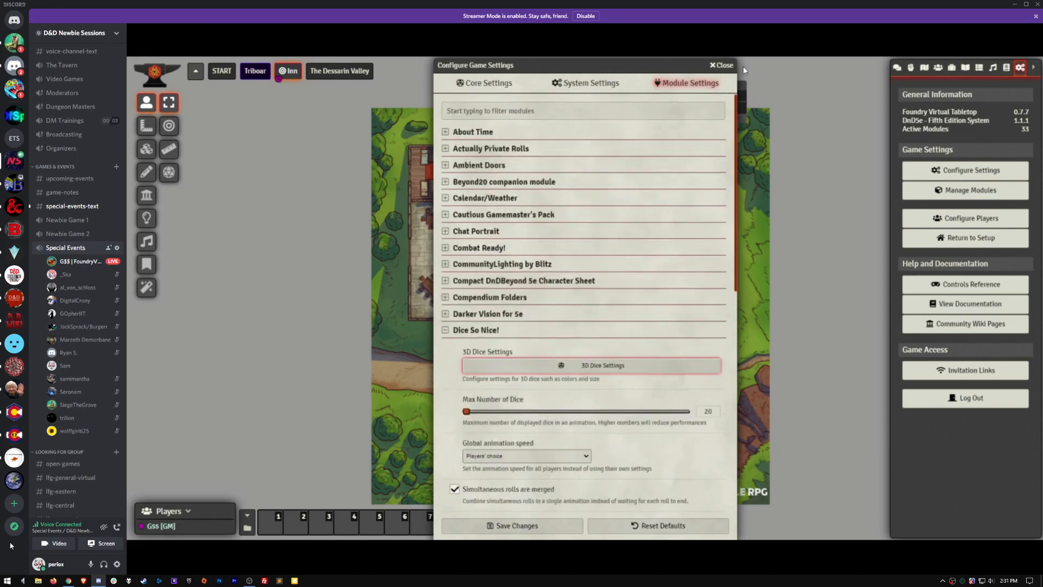
click(722, 65)
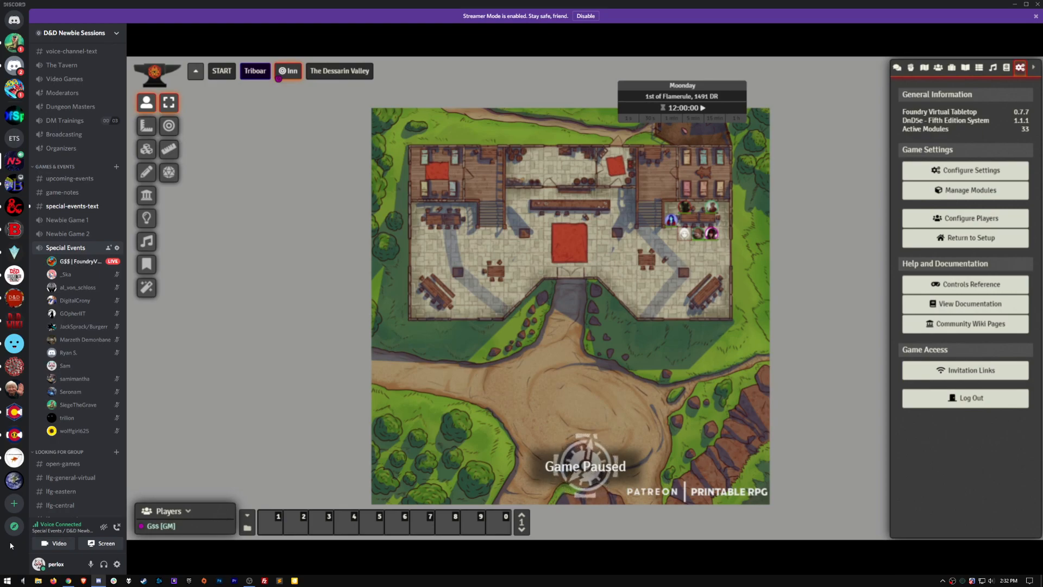
Open the Module Management list of installed modules, then close it with Escape
click(971, 189)
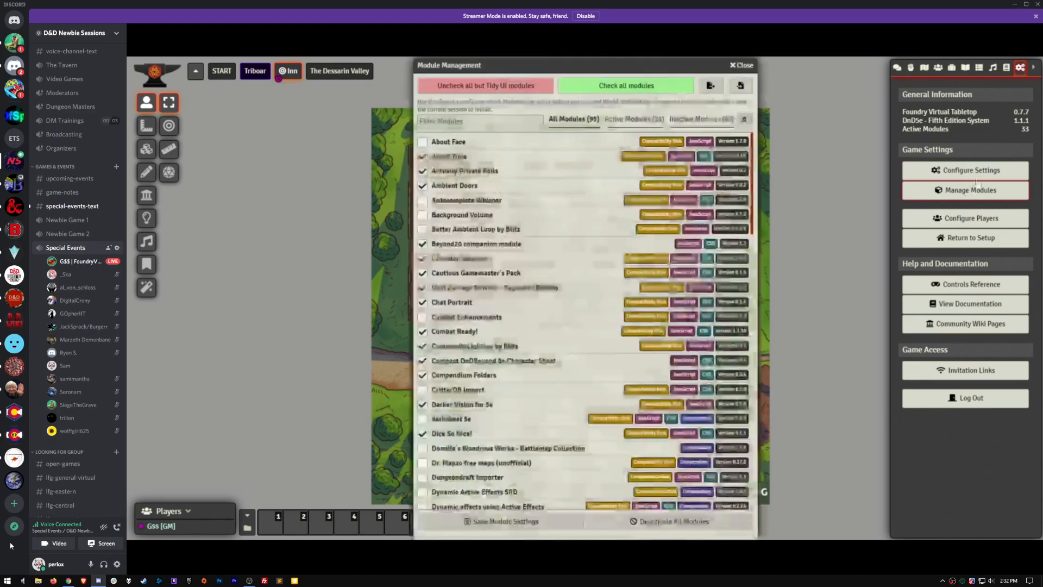
key(Escape)
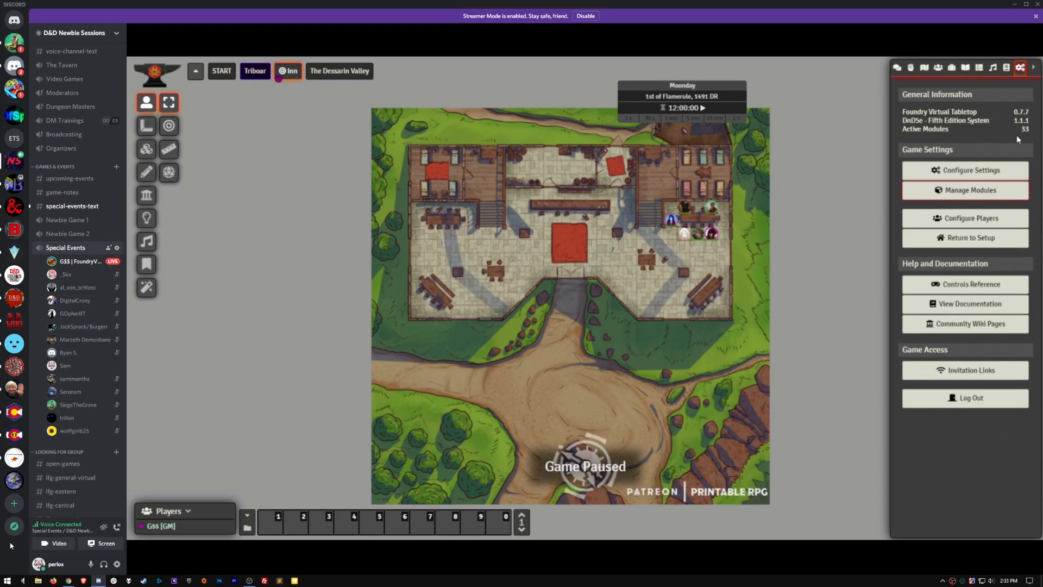
Review the Dice So Nice! and FXMaster module settings, then close Game Settings
click(976, 172)
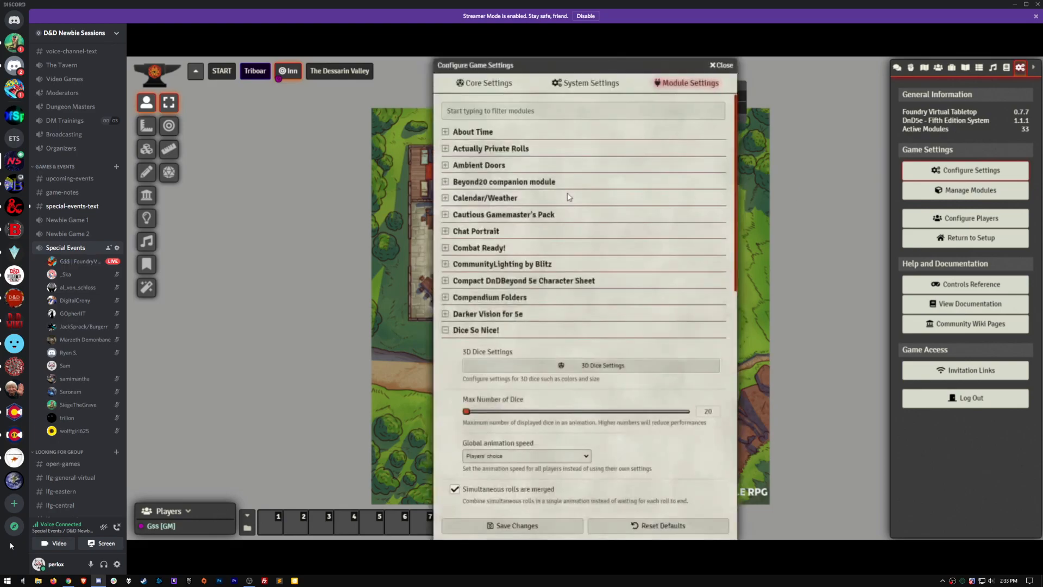
click(445, 330)
scroll(472, 321, down, 2)
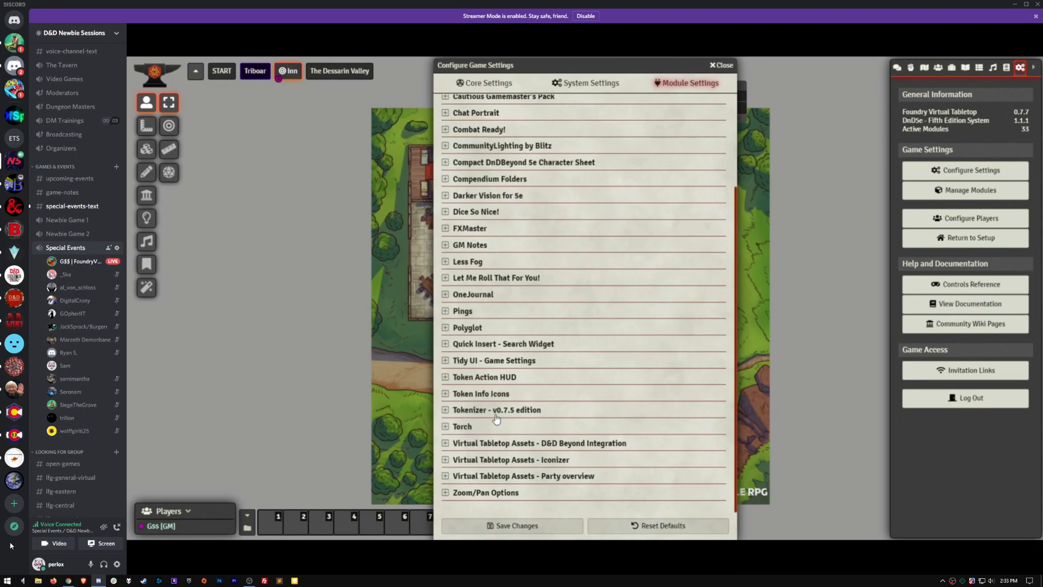
scroll(496, 416, up, 2)
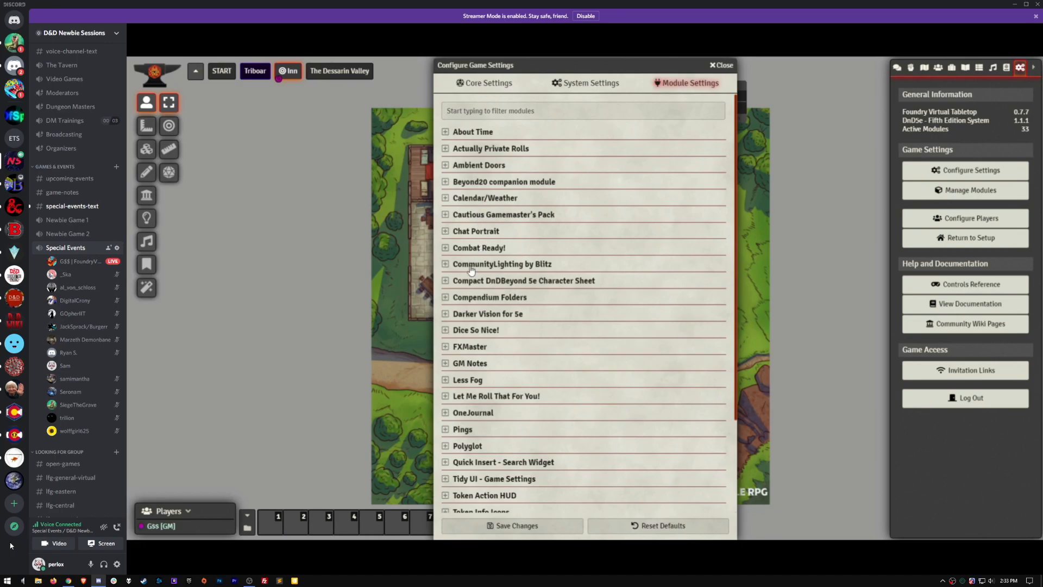
click(484, 350)
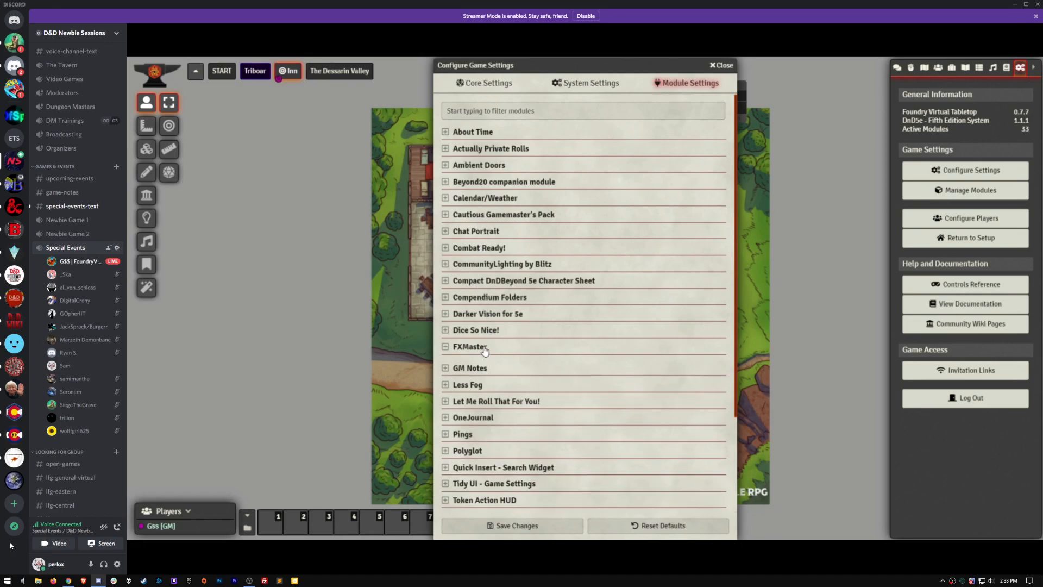
click(482, 354)
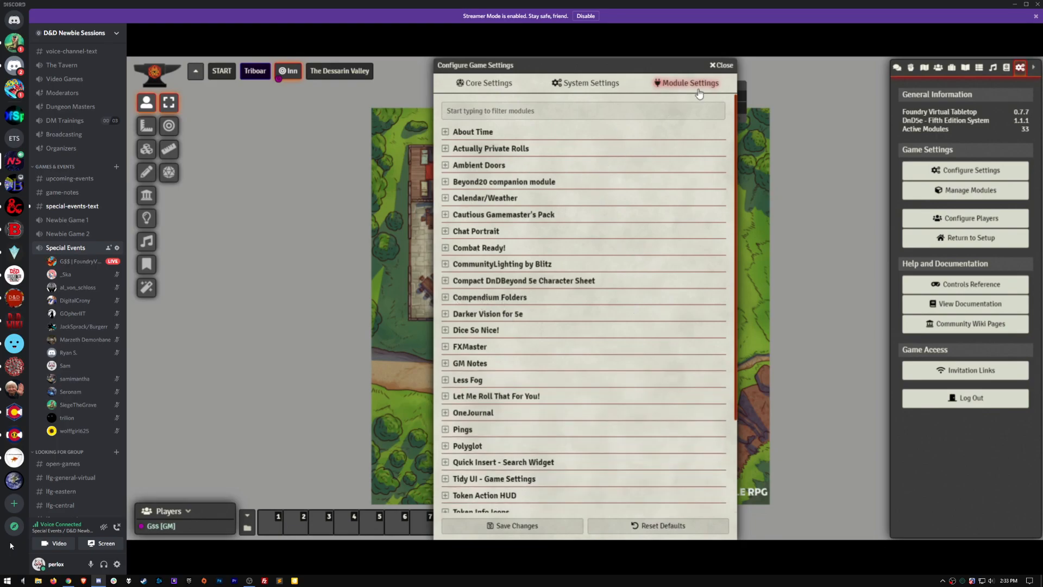
click(713, 66)
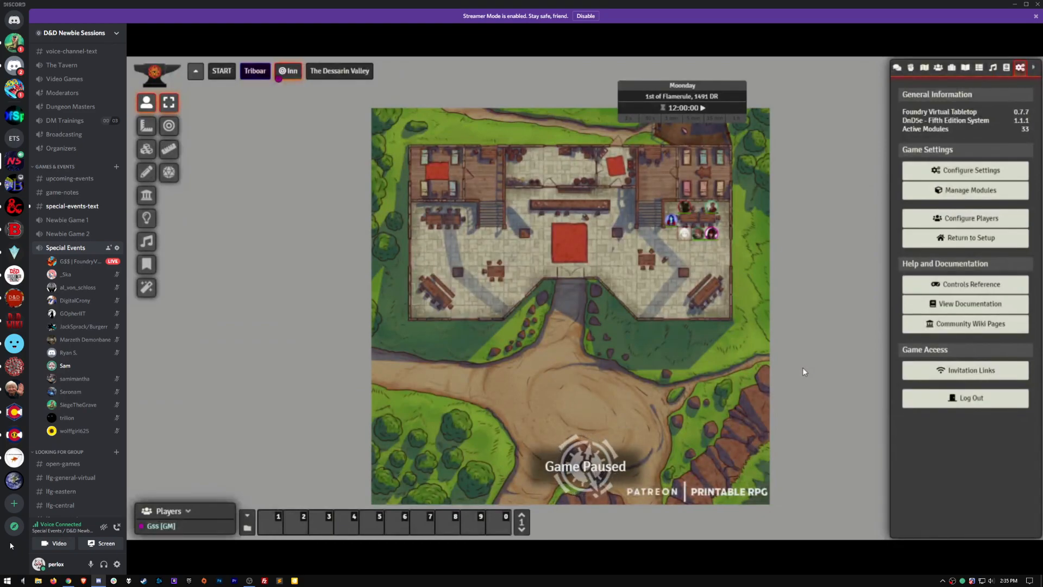
Ping a spot on the inn map
click(803, 367)
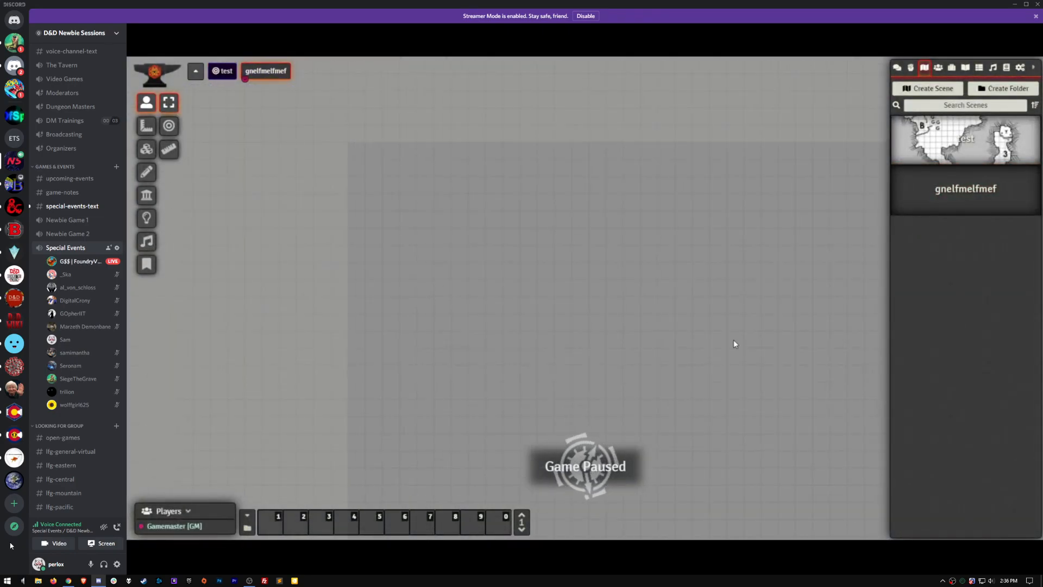
Freehand-draw two long red lines with a small box and mark between them, then show Actors
click(146, 172)
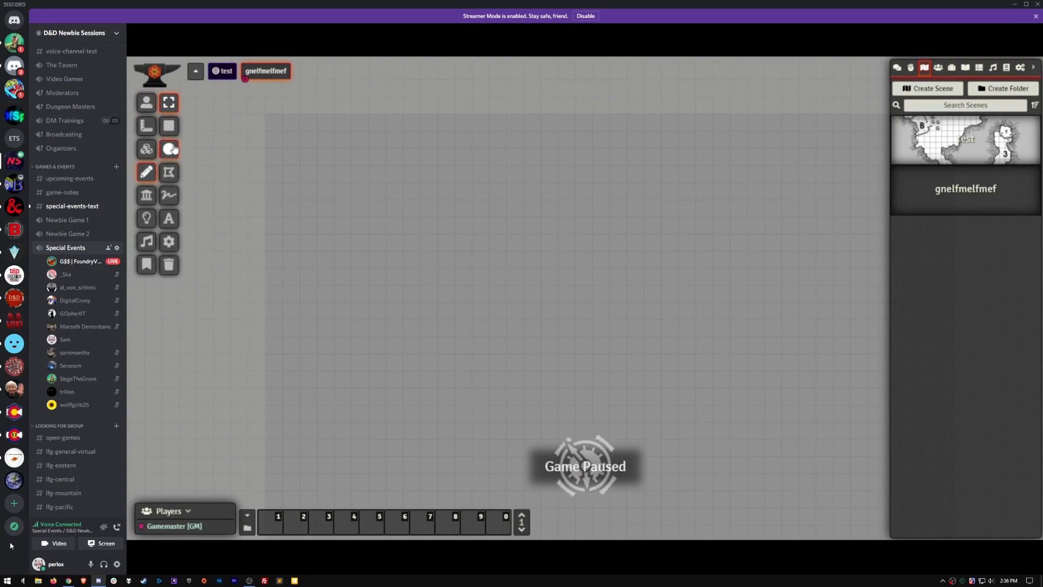
click(169, 193)
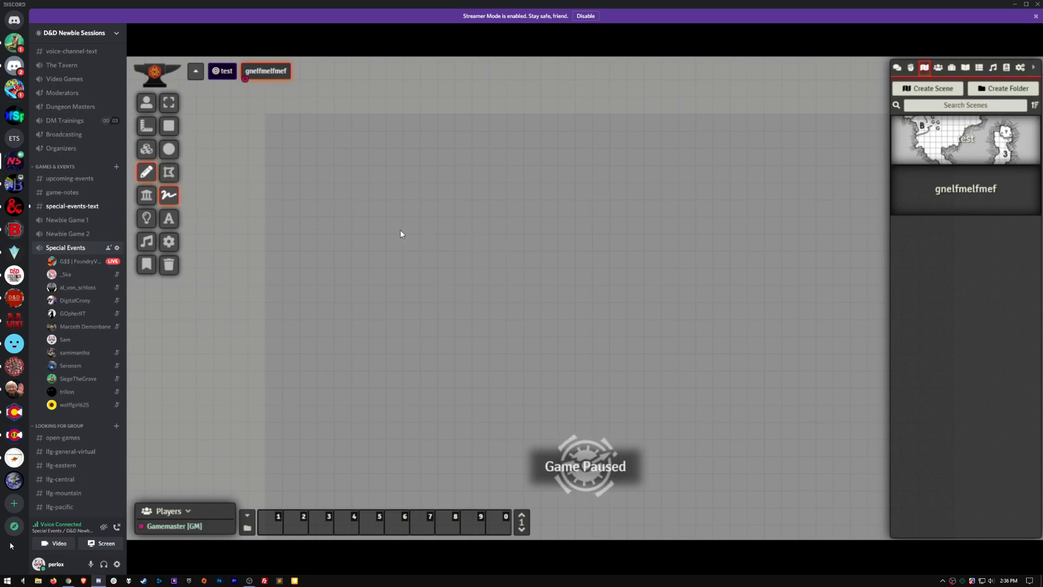
drag(405, 233, 799, 228)
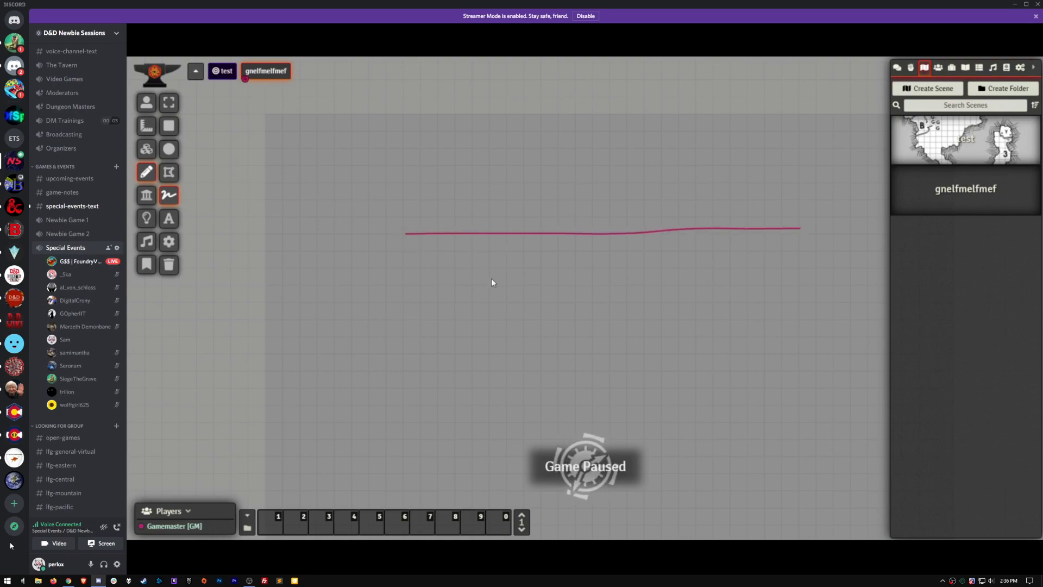
mouse_move(426, 277)
mouse_down()
mouse_move(691, 278)
mouse_move(694, 307)
mouse_up()
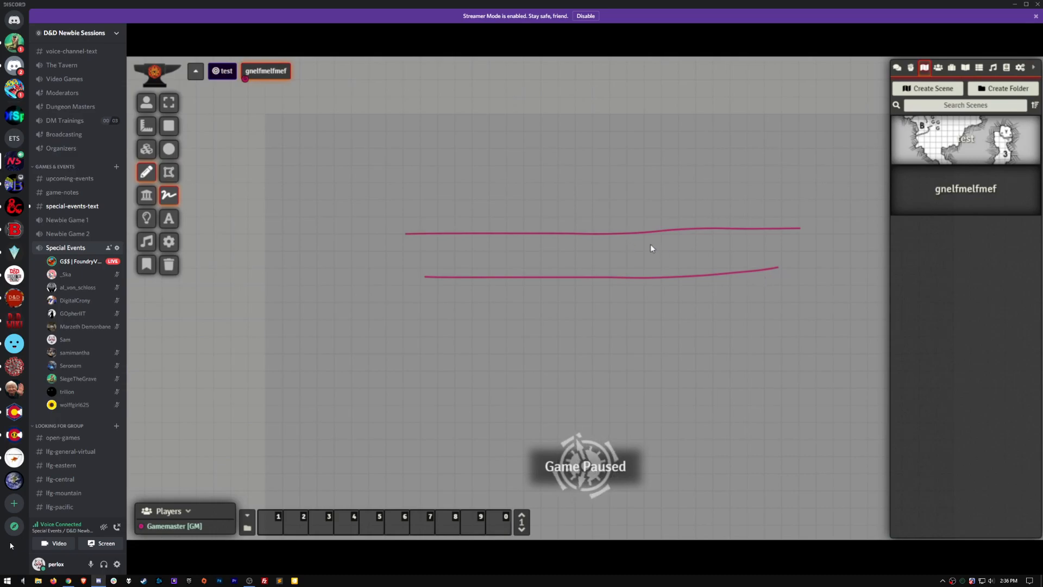
mouse_move(663, 244)
mouse_down()
mouse_move(690, 260)
mouse_move(661, 244)
mouse_up()
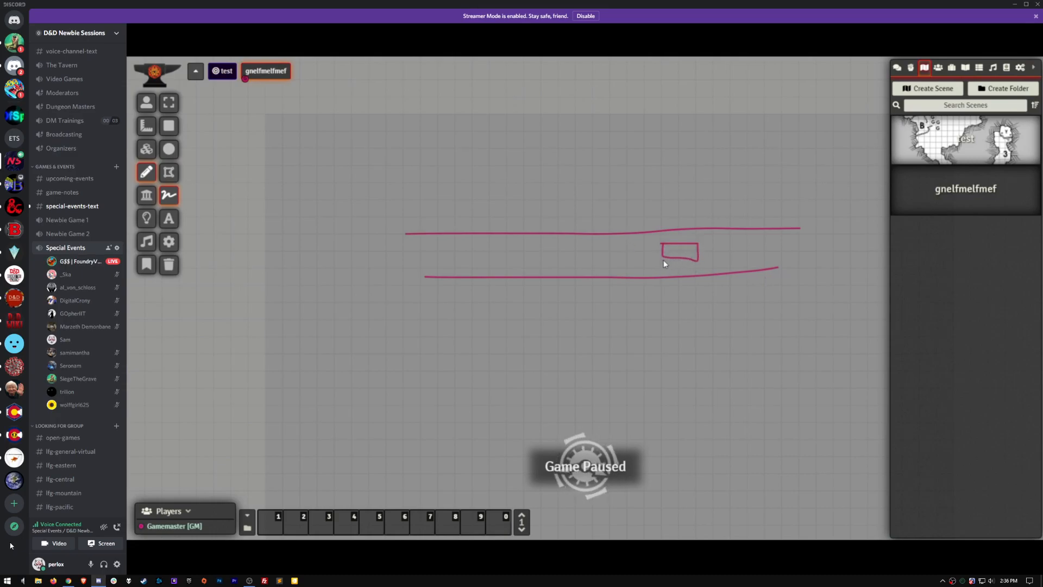
mouse_move(647, 255)
mouse_down()
mouse_move(652, 272)
mouse_move(663, 237)
mouse_up()
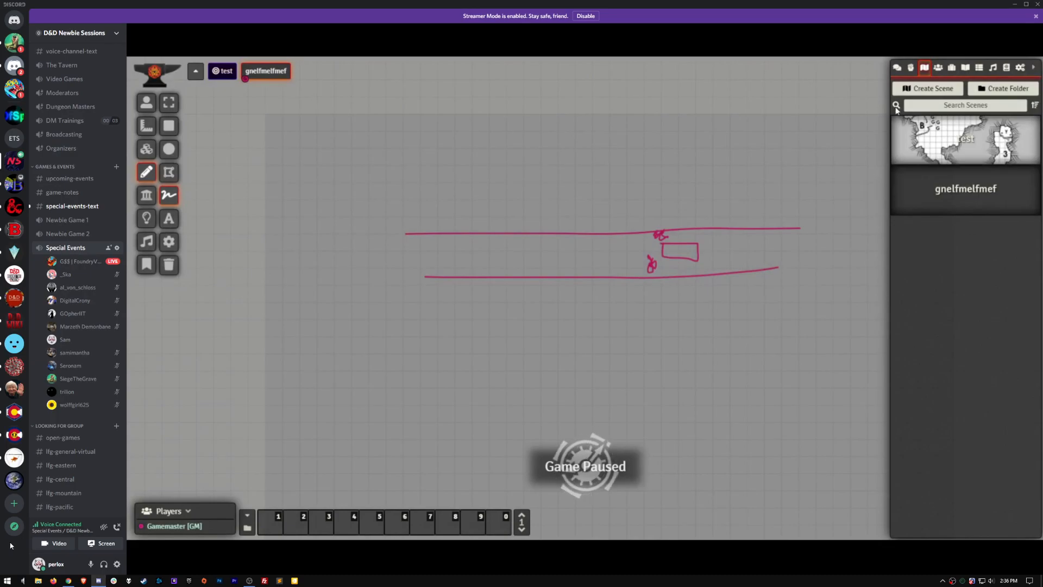
click(938, 69)
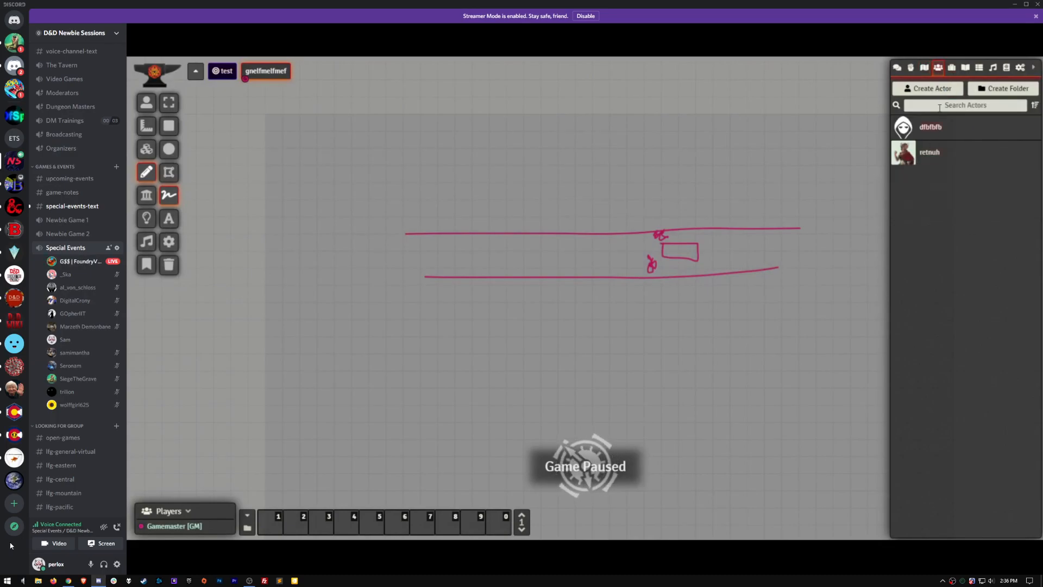
Create a Non-Player Character actor named 'gerblins' and open its Prototype Token settings
click(944, 88)
click(794, 123)
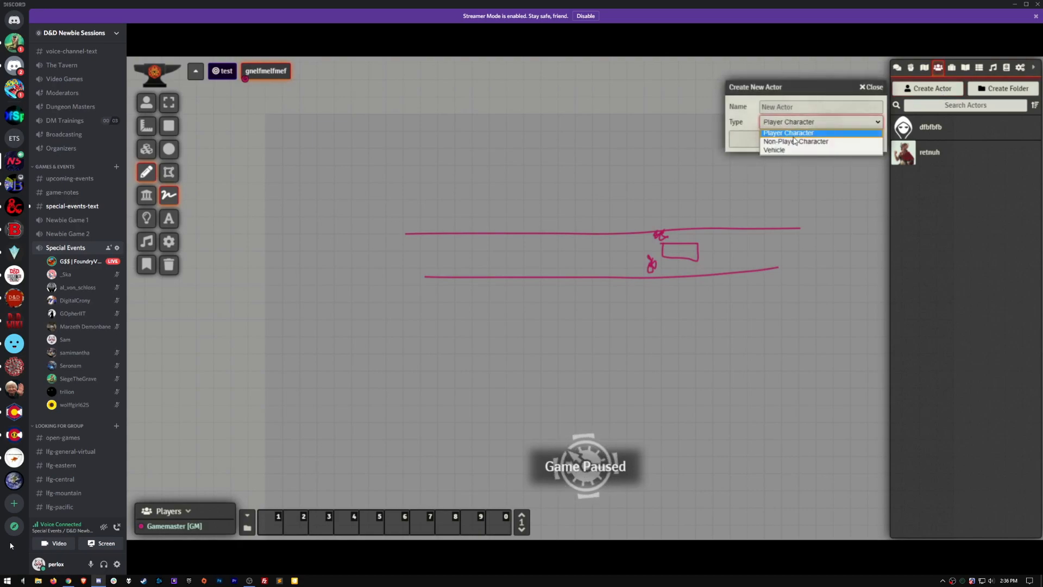
click(795, 142)
click(807, 106)
text(gerblins)
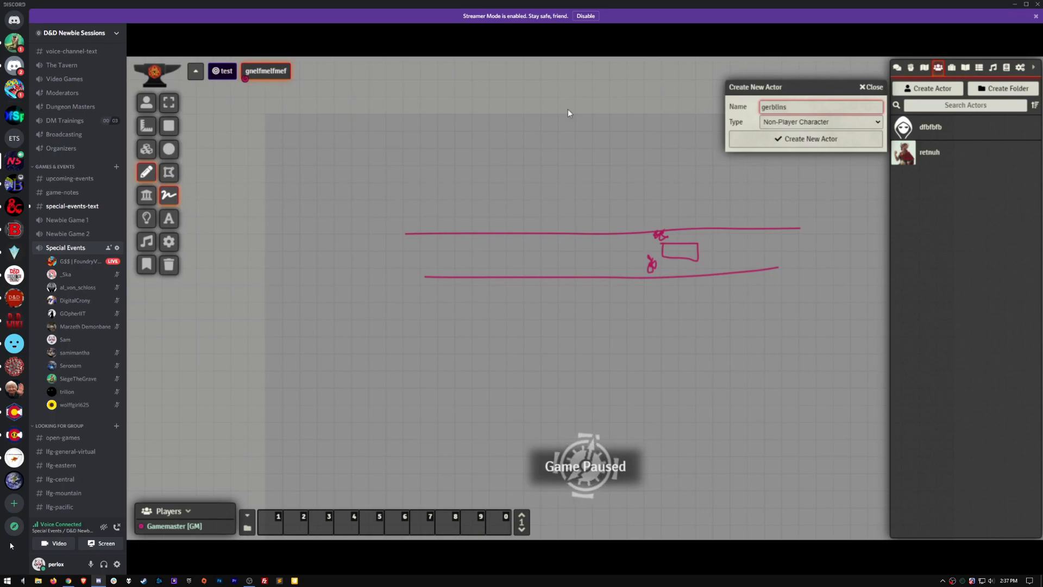
click(793, 141)
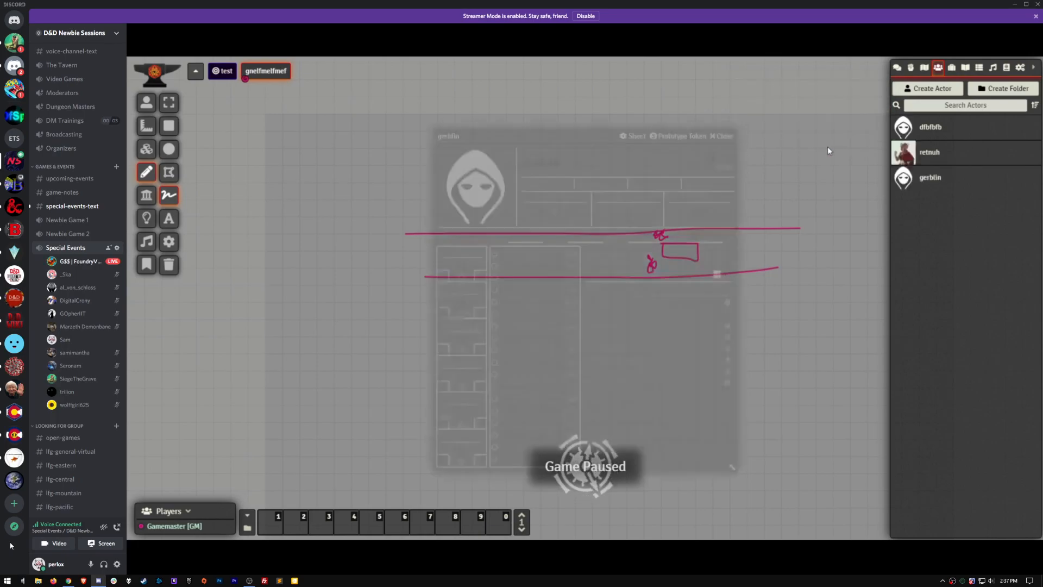
click(691, 137)
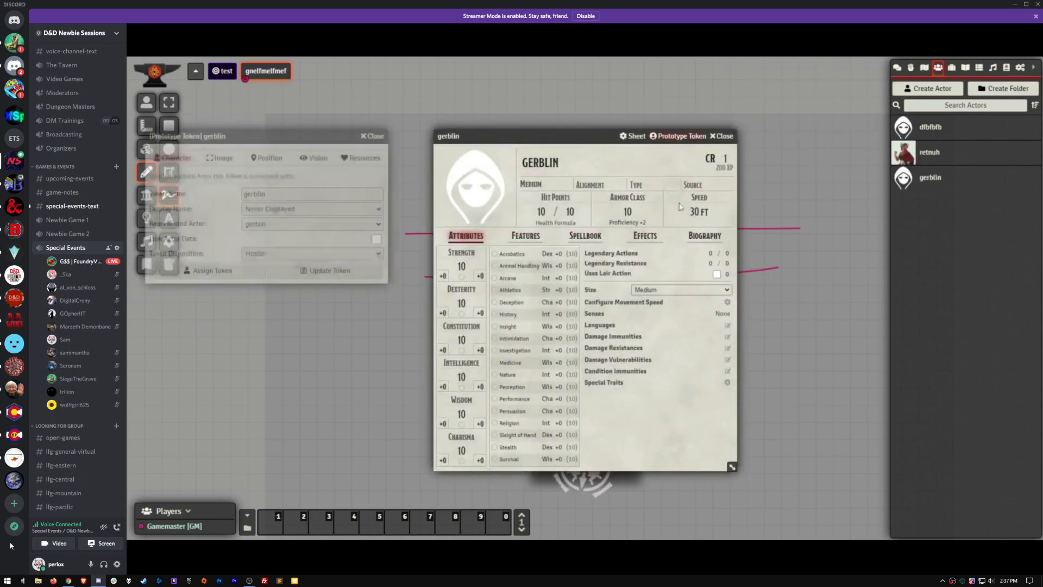
Set gerblin's token image to img/tokens/Wereshark.Token.png, update the token, and close the sheet
click(220, 158)
click(375, 194)
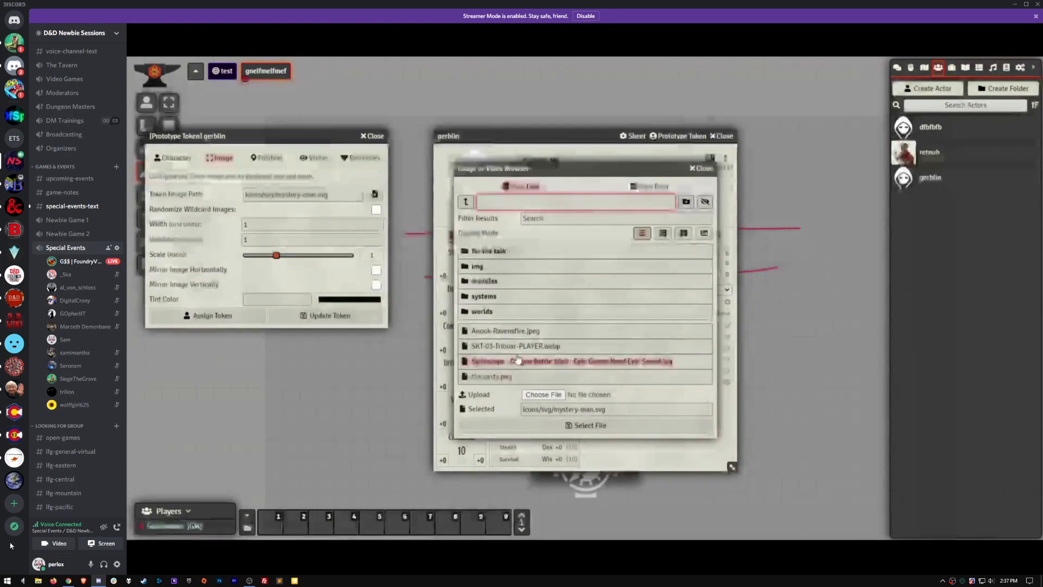
click(502, 272)
click(511, 273)
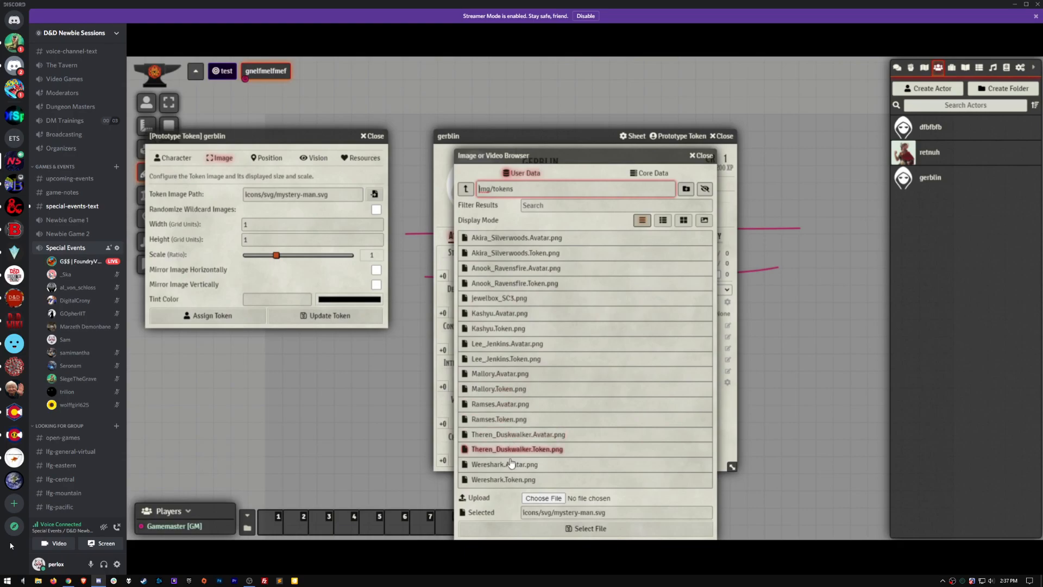
click(504, 480)
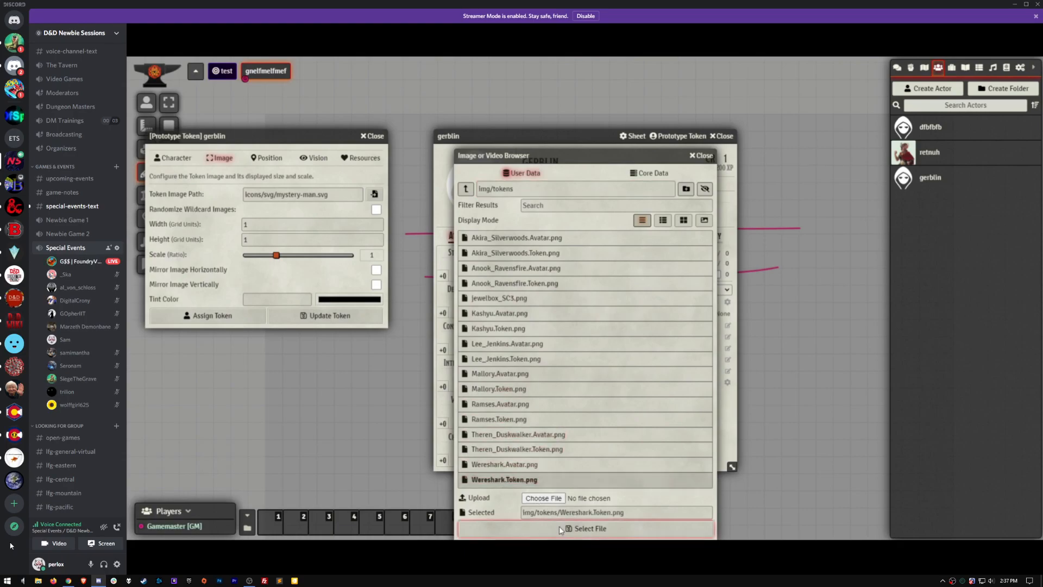
click(560, 530)
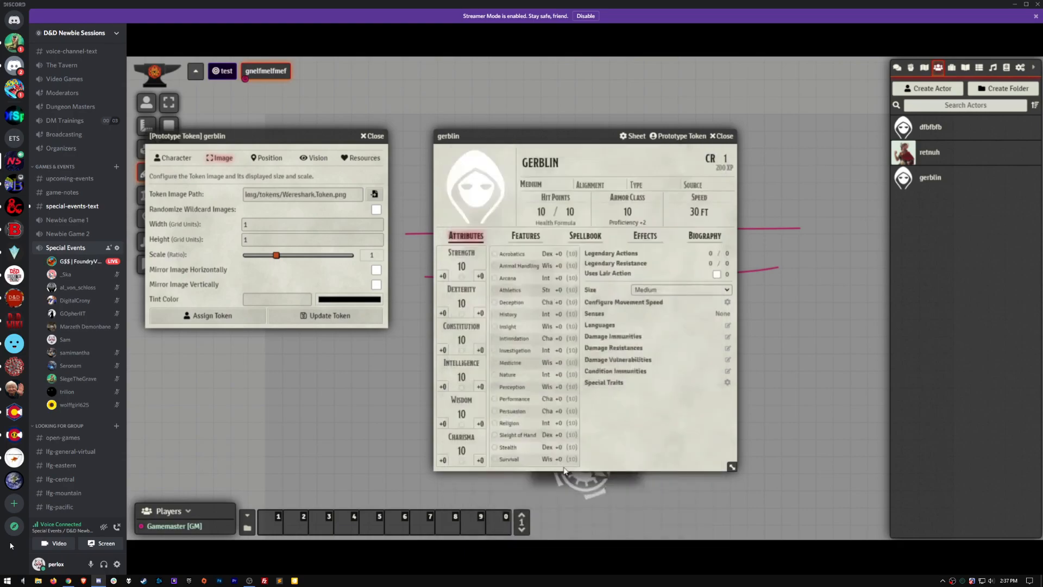
click(342, 316)
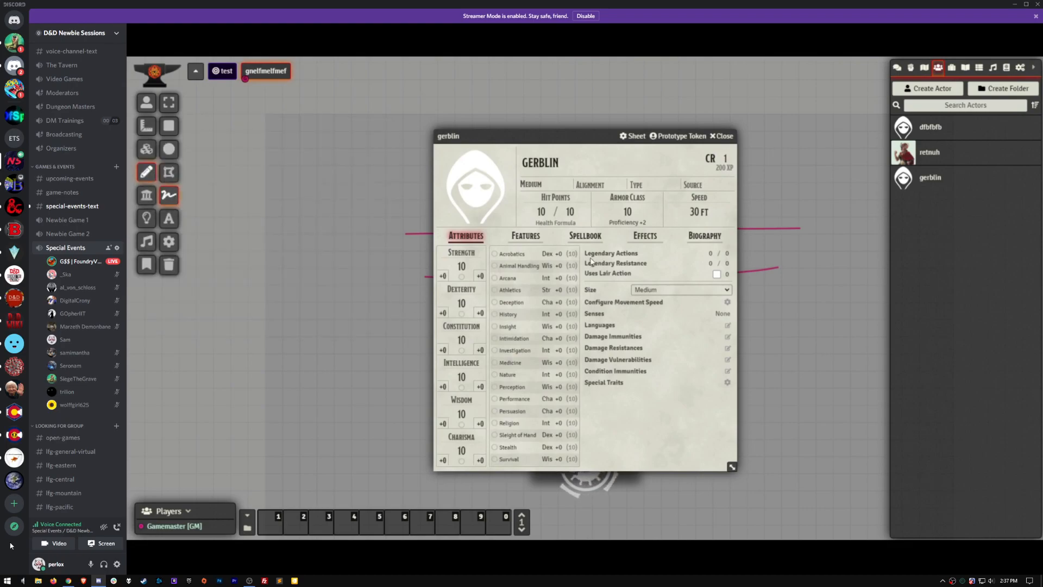
click(726, 136)
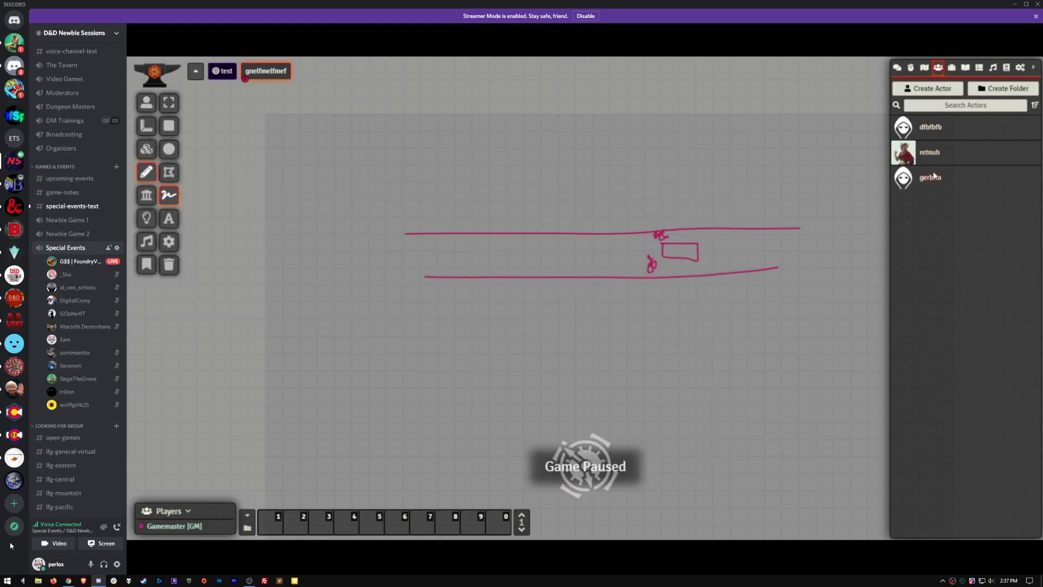
Place a gerblin token on the scene and copy-paste duplicates around the corridor
drag(923, 180, 617, 190)
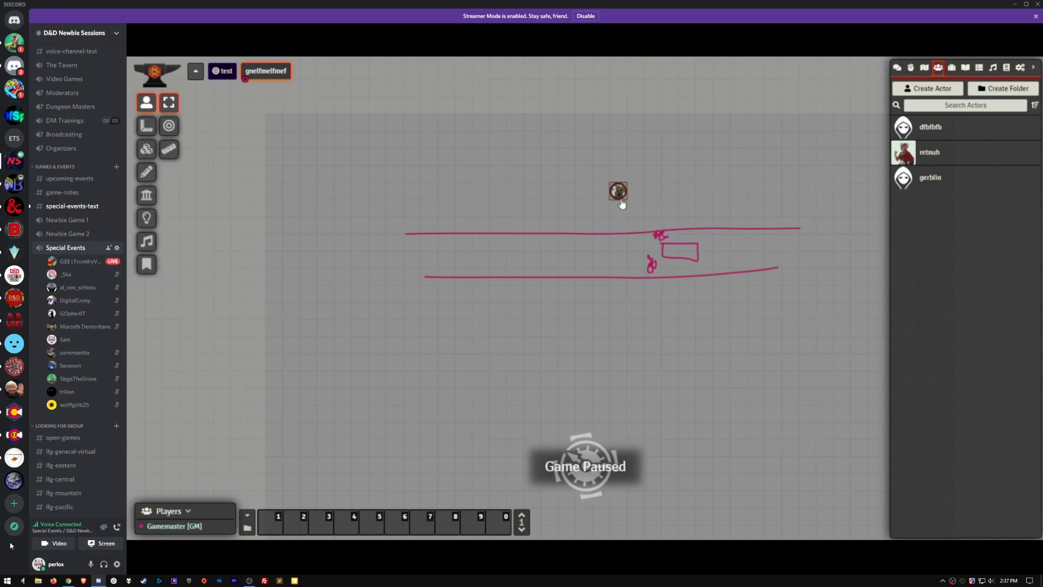
scroll(621, 197, up, 1)
click(630, 160)
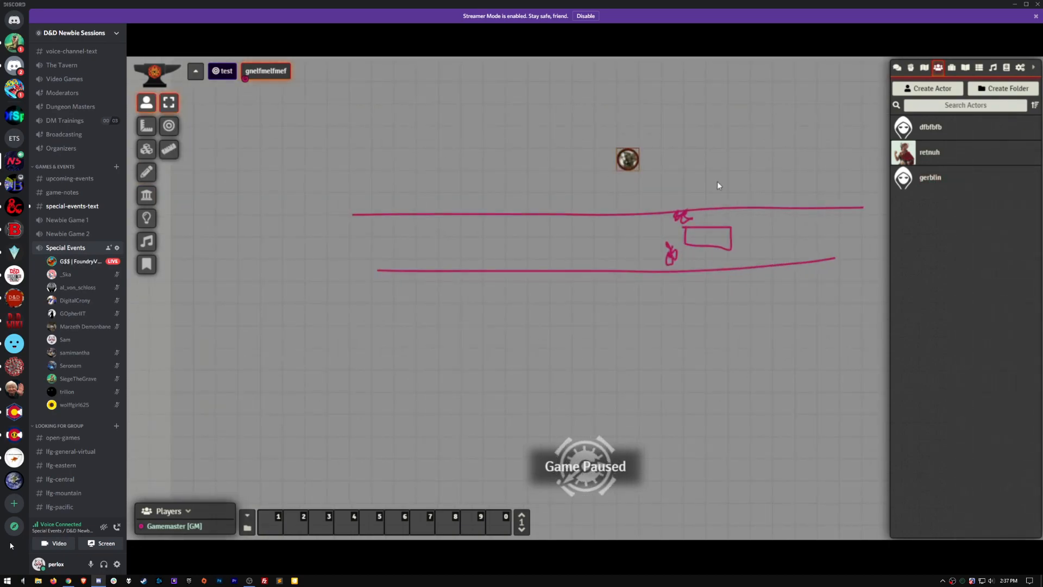
key(ctrl+c)
key(ctrl+v)
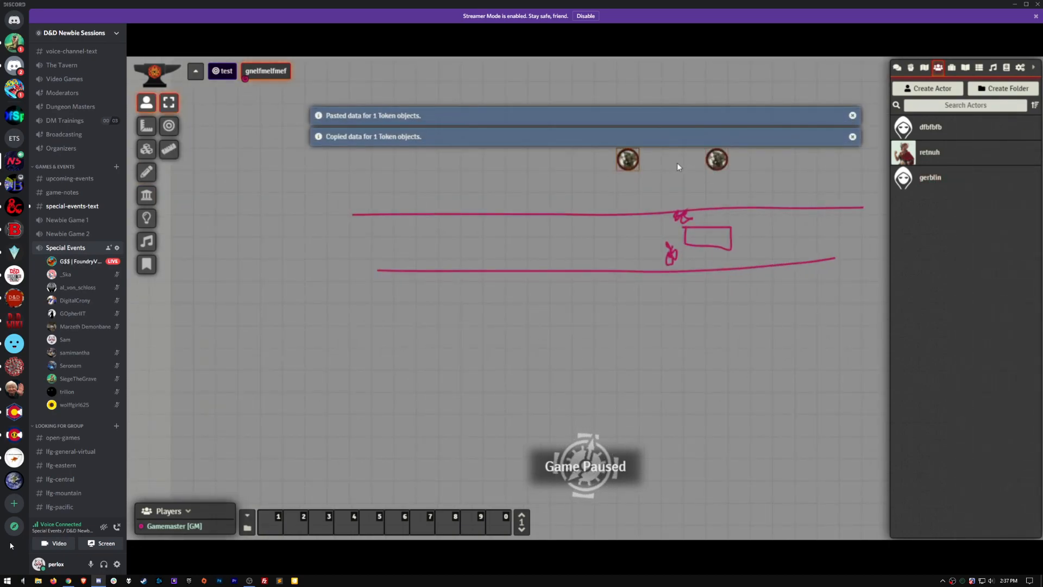
key(ctrl+v)
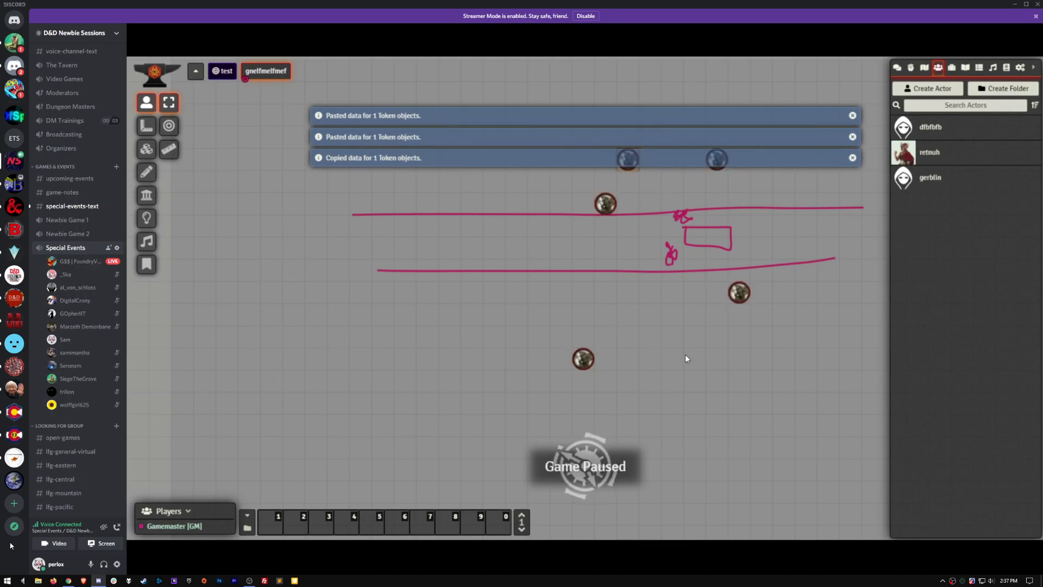
click(853, 116)
click(853, 116)
click(853, 116)
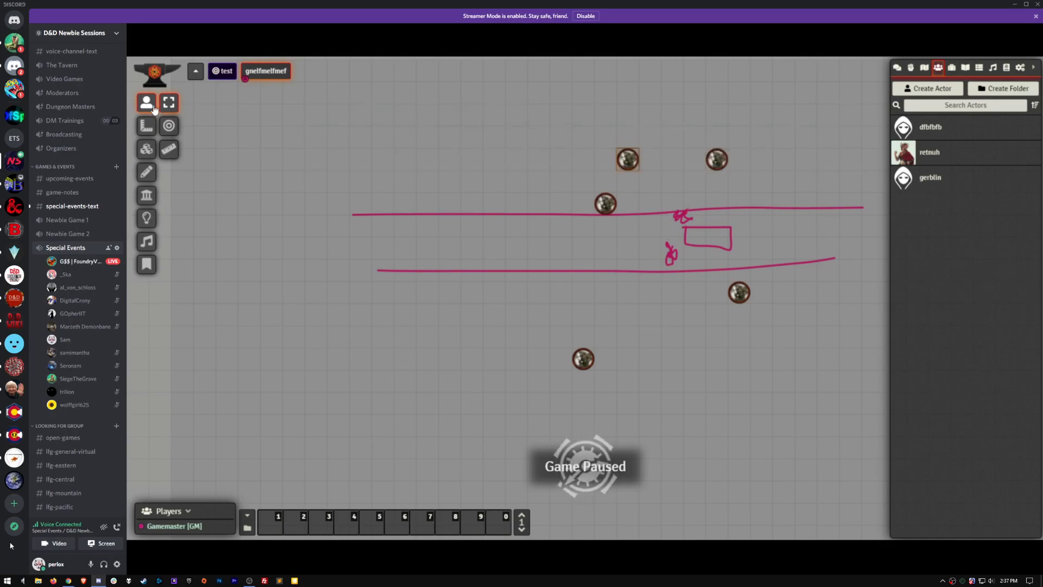
Select all tokens and toggle them hidden from players
key(ctrl+a)
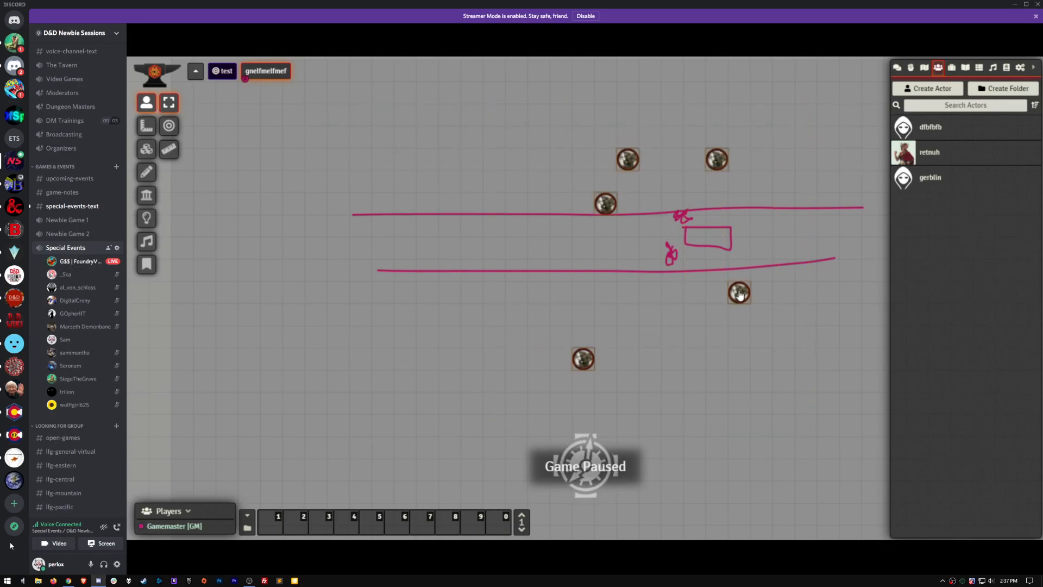
right_click(738, 294)
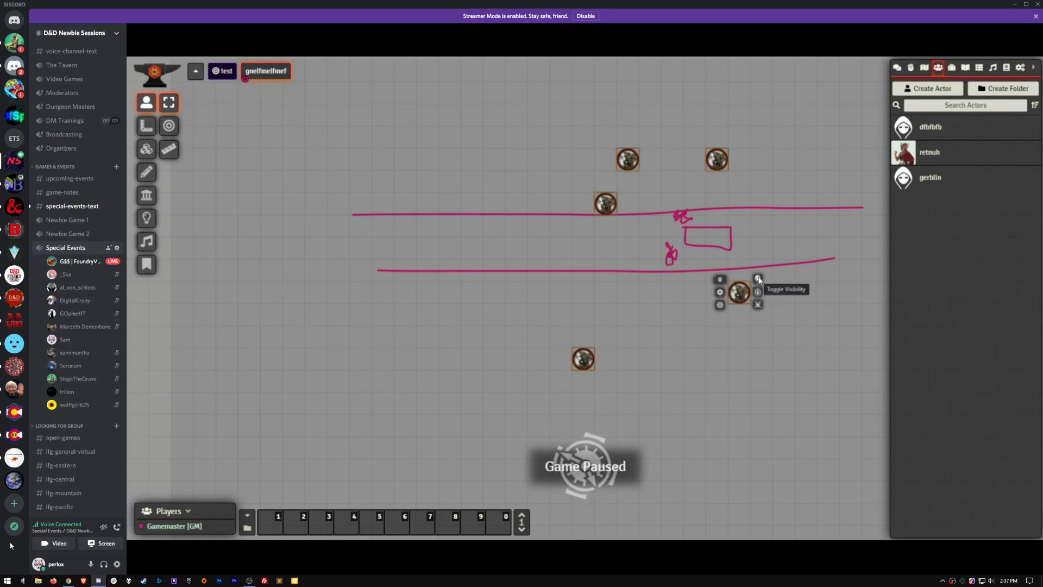
click(758, 279)
click(722, 358)
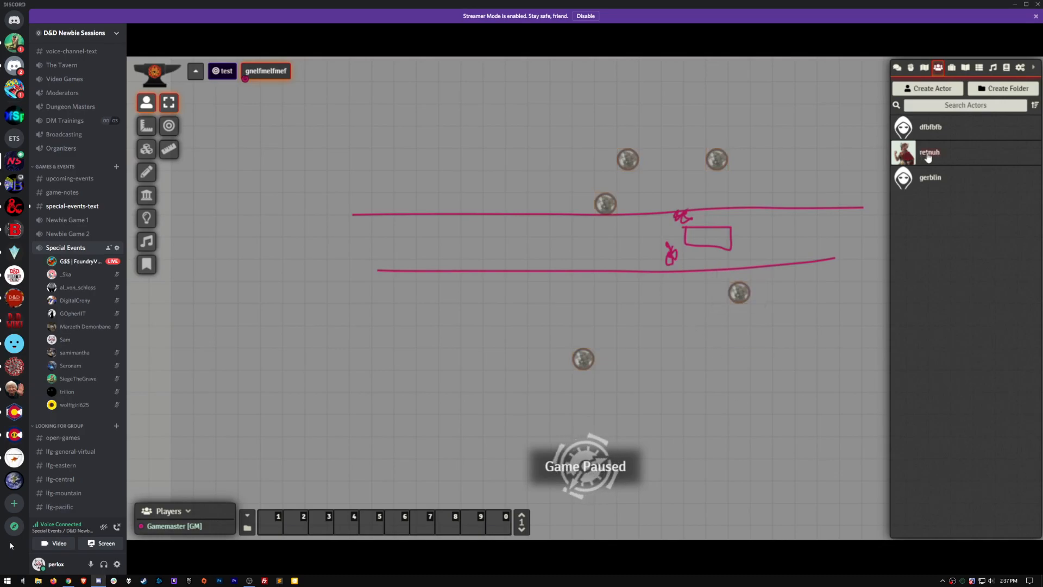
Place a retnuh token at the corridor's left end and switch to wall controls
drag(930, 154, 404, 225)
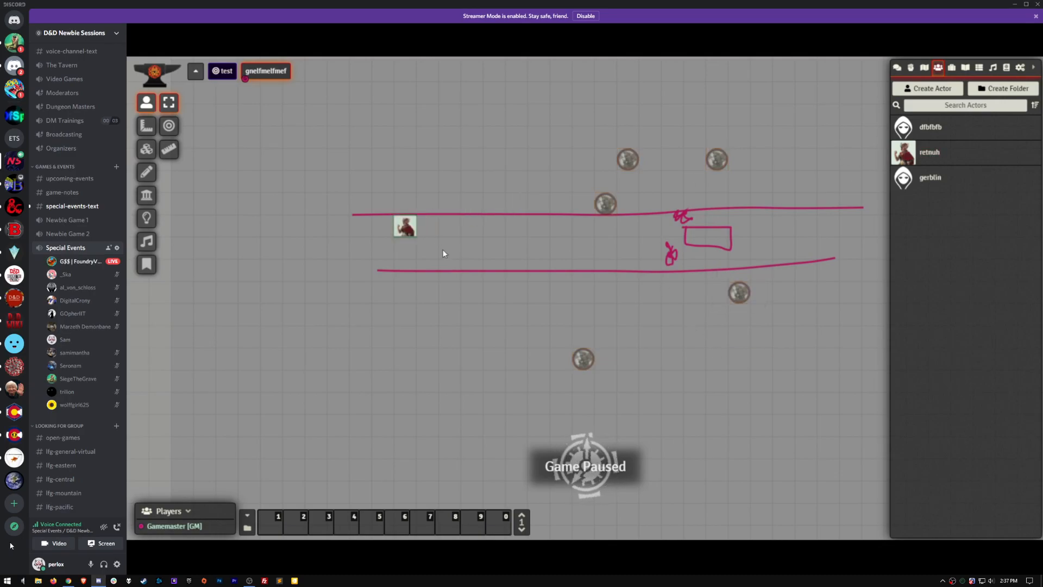
click(146, 195)
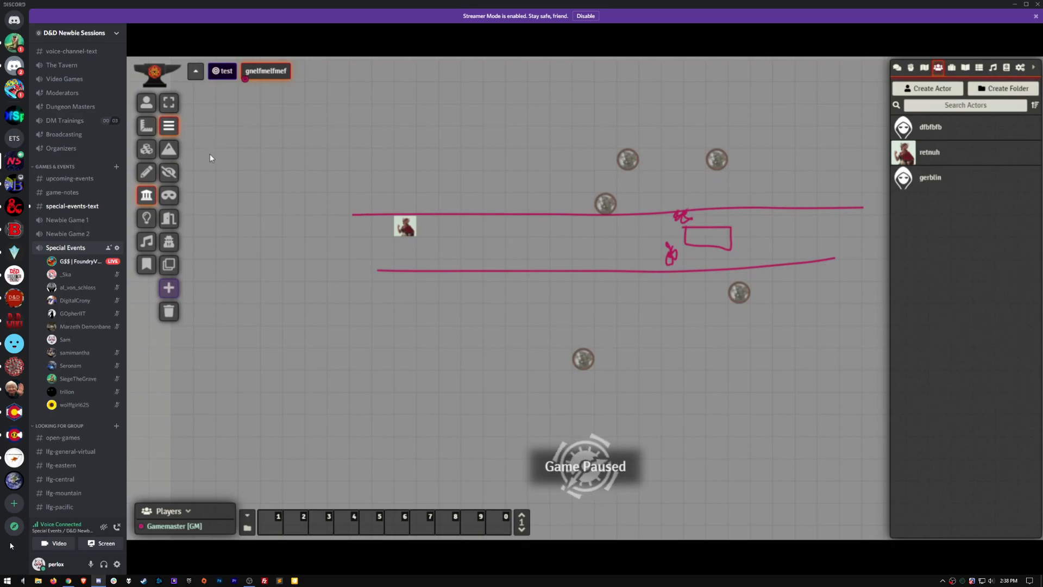
Build walls beside the rectangle and along the lower pink line, undoing a mistaken segment
click(169, 150)
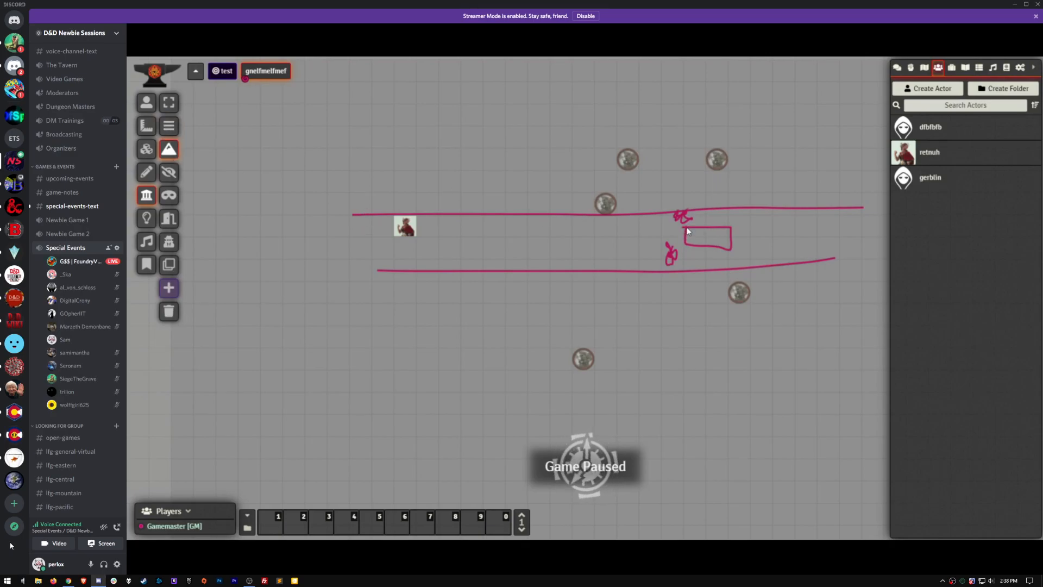
mouse_move(685, 226)
mouse_down()
mouse_move(684, 246)
mouse_move(732, 249)
mouse_up()
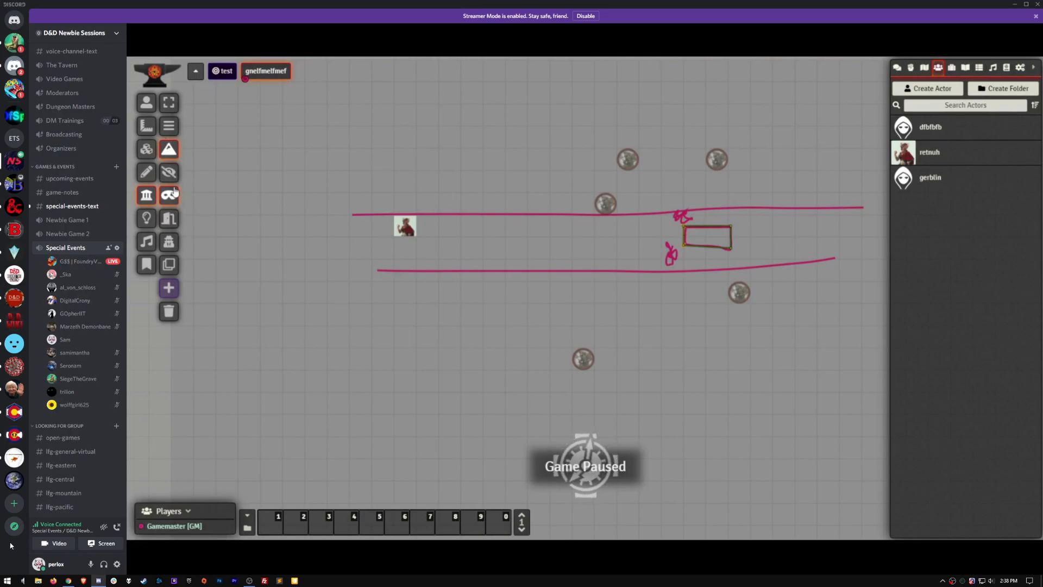
click(170, 126)
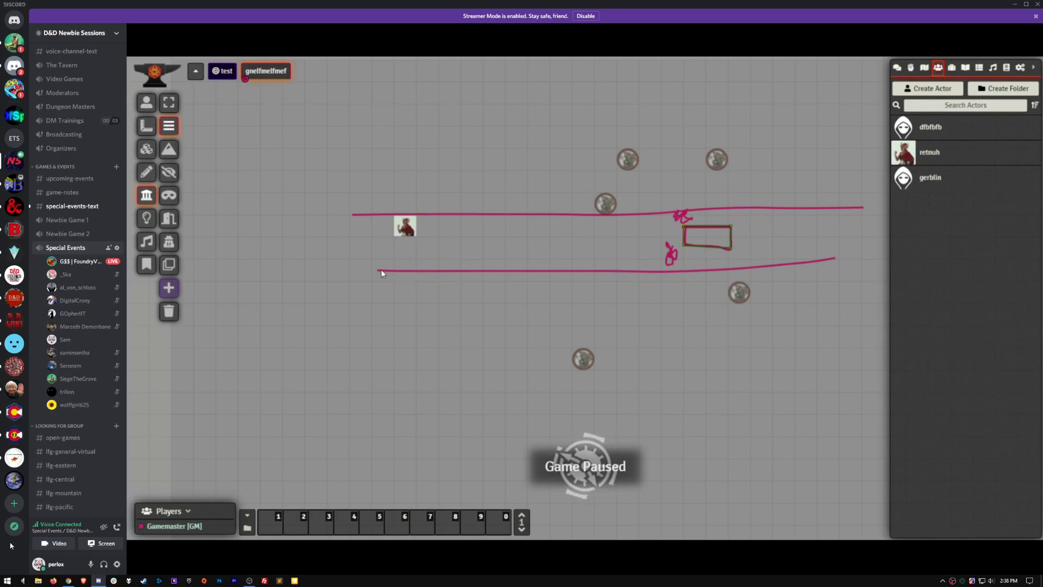
drag(413, 274, 500, 251)
key(Escape)
key(Escape)
key(ctrl+z)
key(ctrl+z)
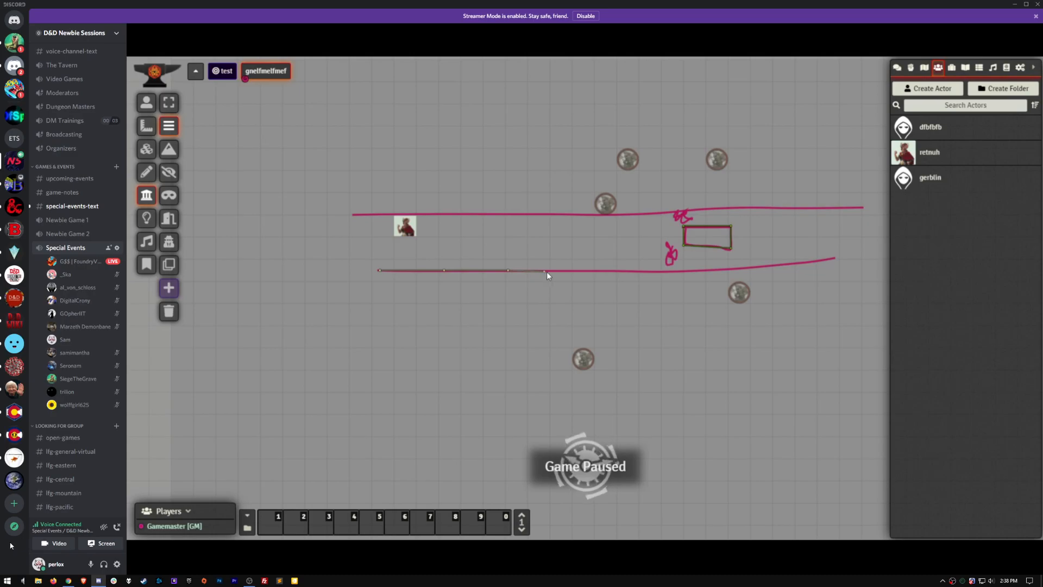
drag(577, 273, 613, 272)
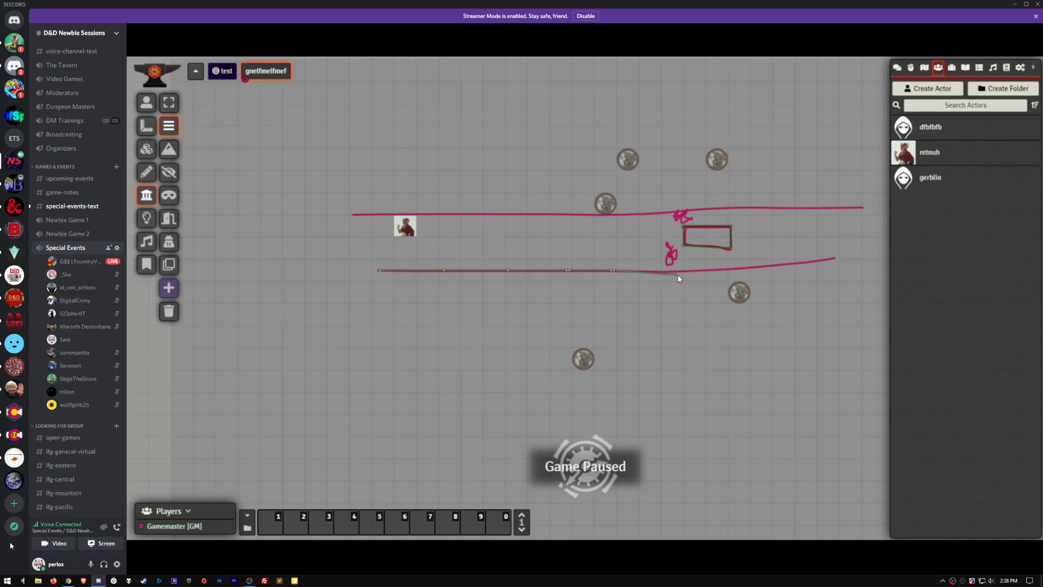
drag(763, 267, 831, 257)
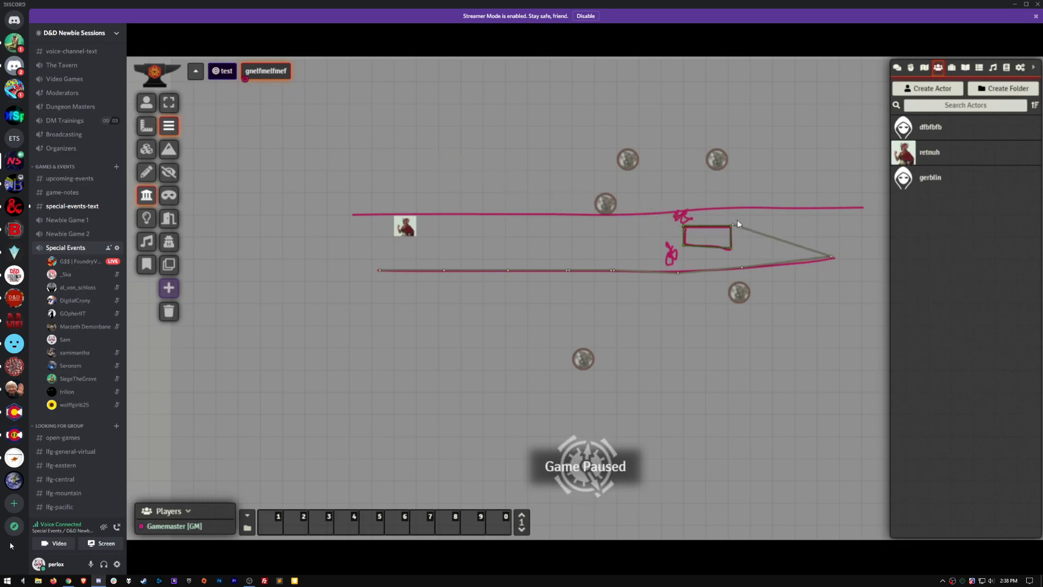
right_click(830, 229)
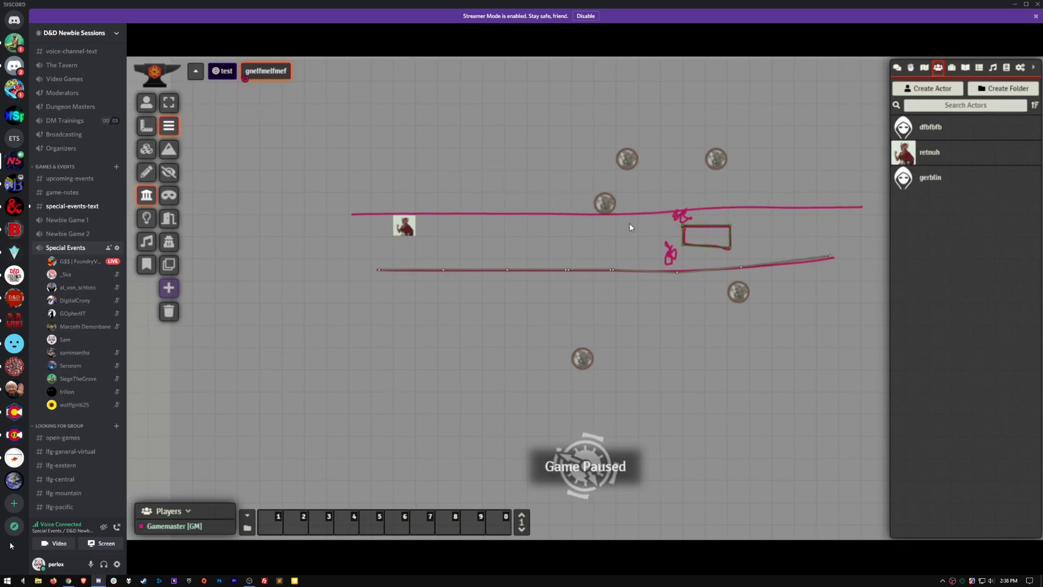
Wall the upper pink line, then select retnuh to see only its vision
drag(354, 214, 439, 214)
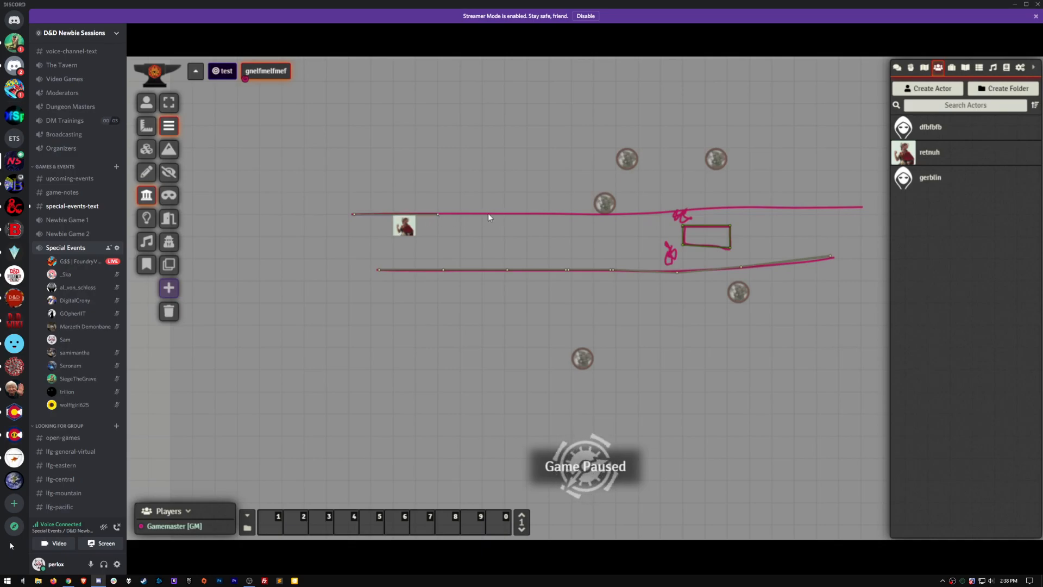
drag(499, 217, 705, 208)
drag(775, 202, 866, 209)
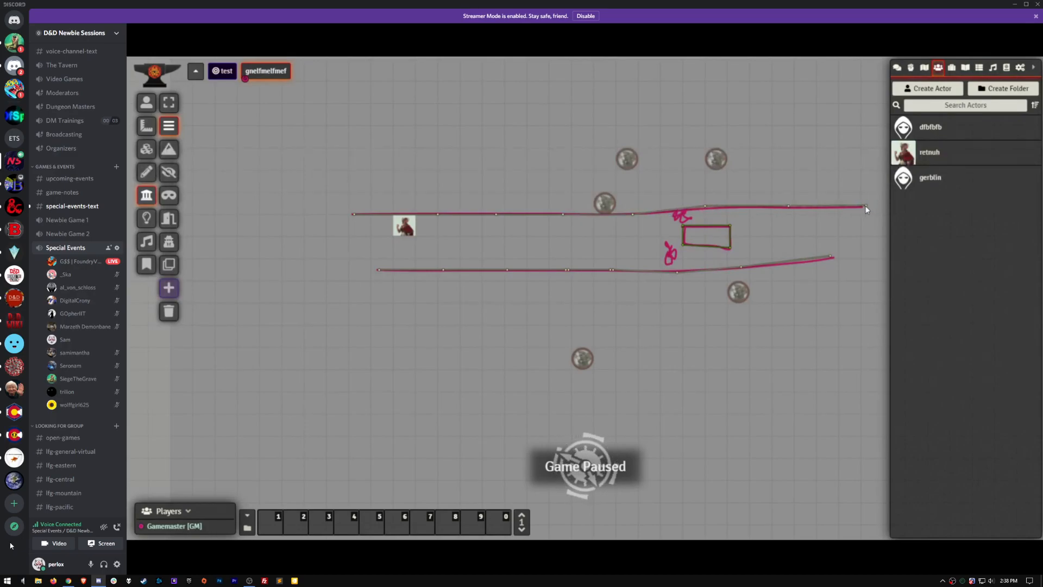
click(146, 102)
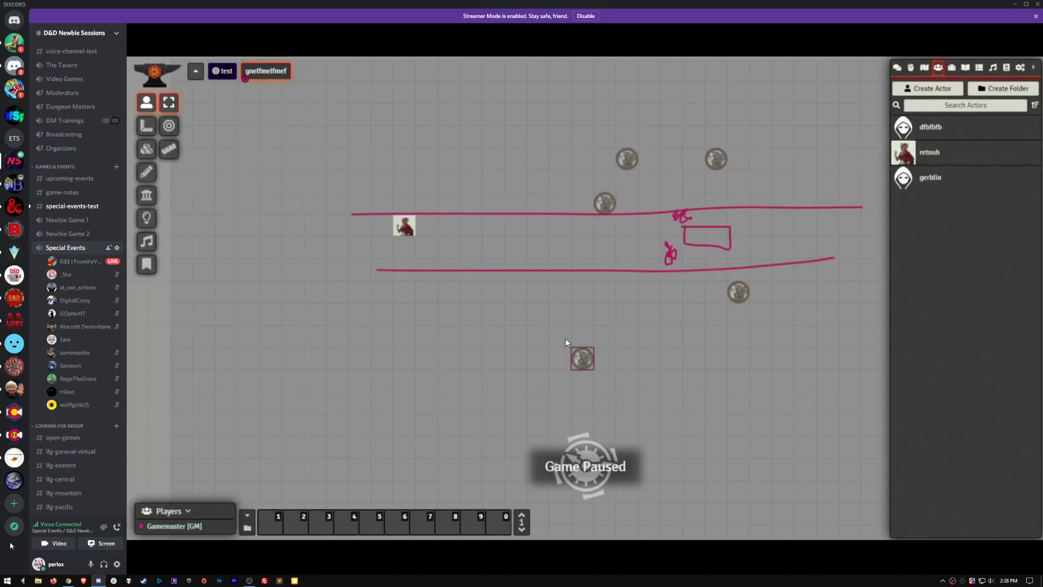
click(414, 241)
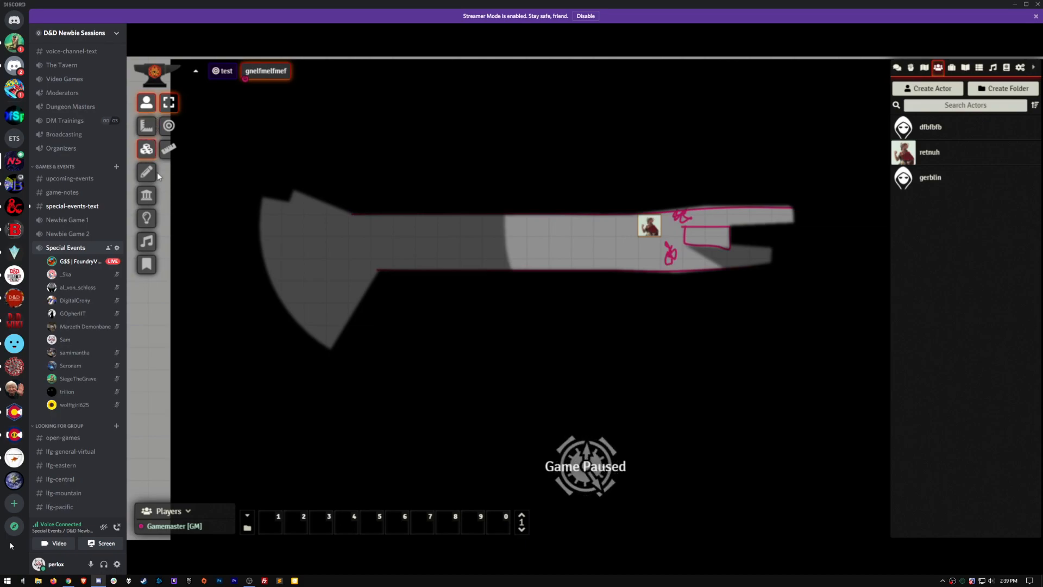
Add the retnuh token to a new combat encounter in the combat tracker
click(925, 68)
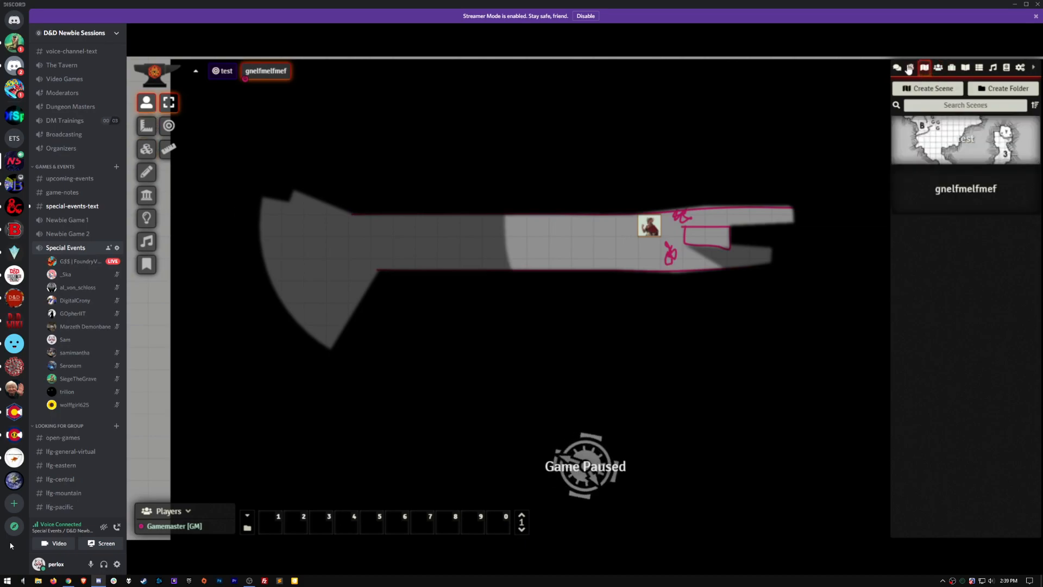
click(910, 68)
right_click(660, 228)
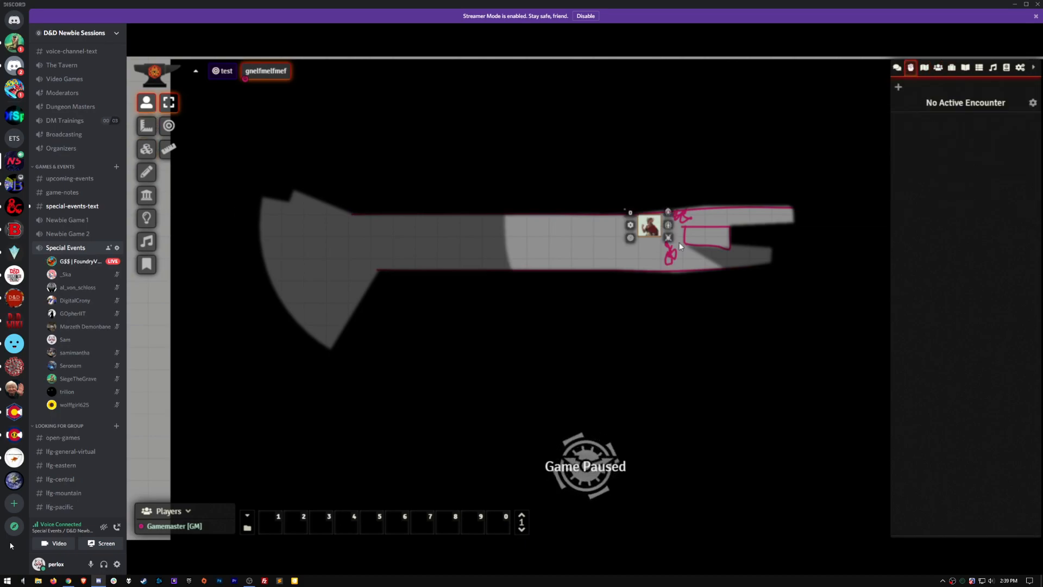
click(668, 238)
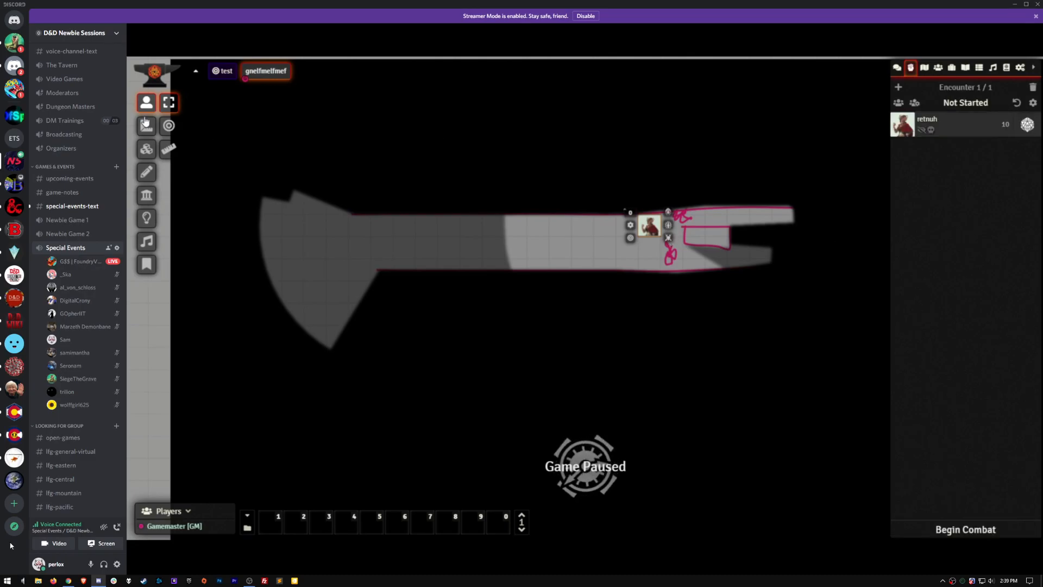
click(581, 142)
Add three gerblins to combat, make them visible, and move them beside retnuh
drag(543, 97, 744, 209)
right_click(718, 161)
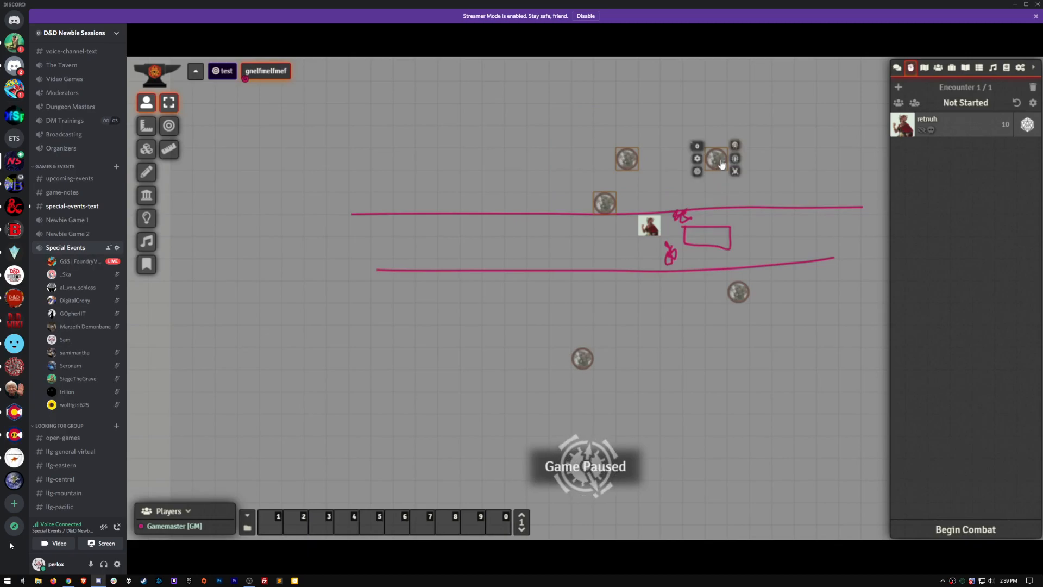
click(735, 171)
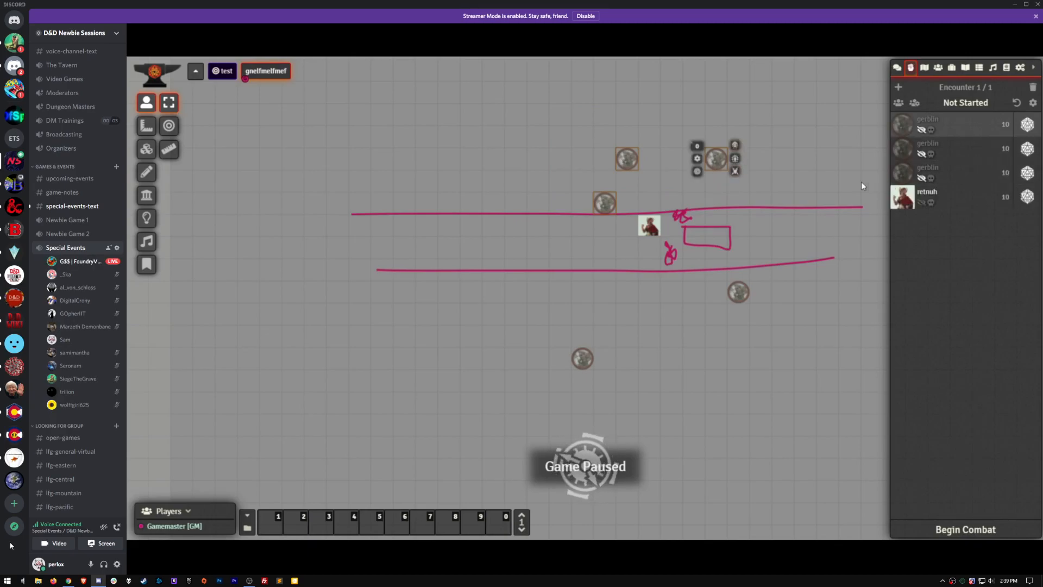
click(734, 145)
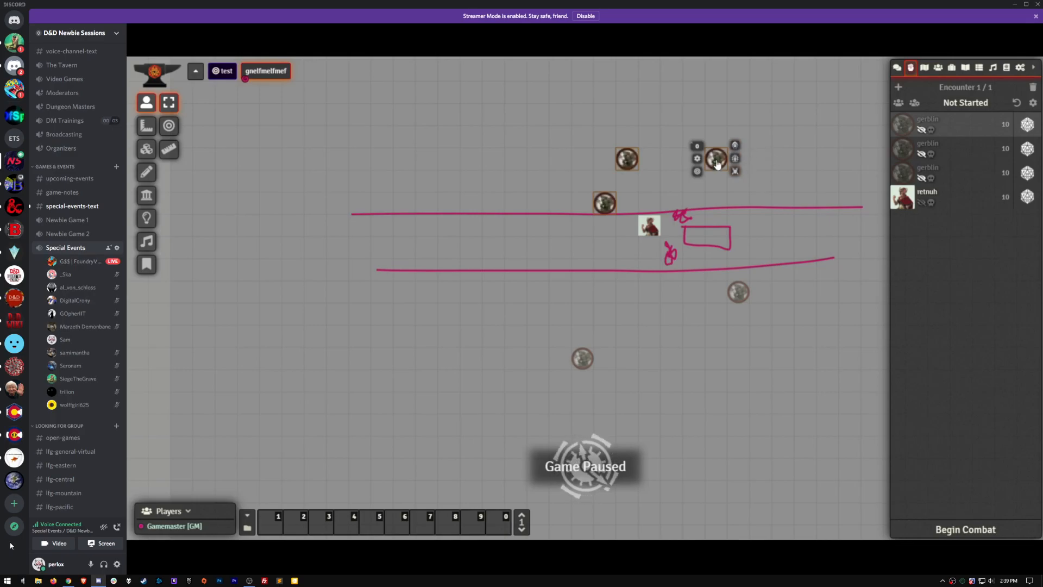
drag(717, 164, 695, 231)
click(531, 295)
Begin combat at Round 1 and reveal the three hidden gerblins in the tracker
click(965, 529)
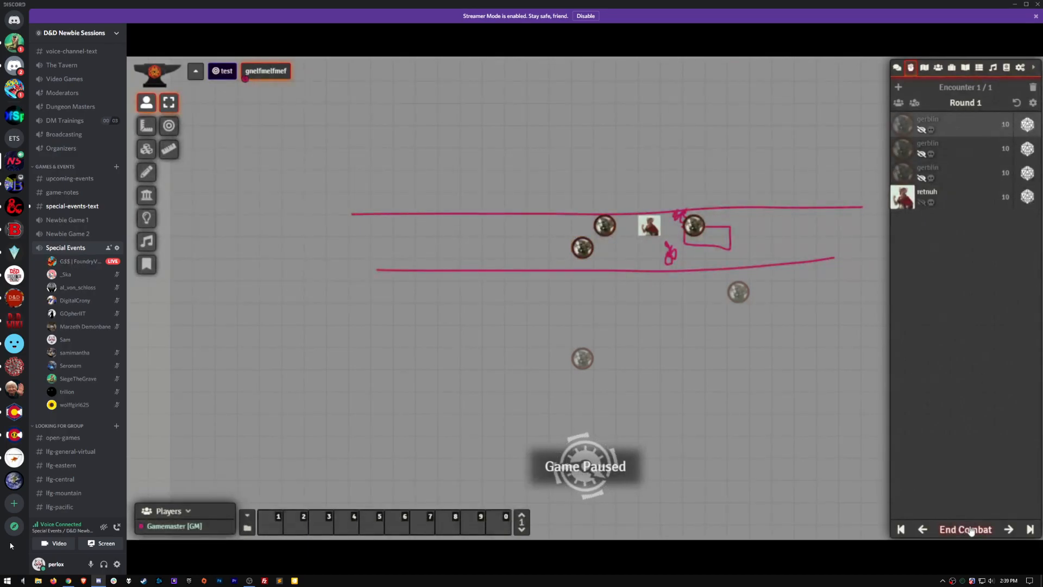
click(922, 131)
click(921, 154)
click(922, 130)
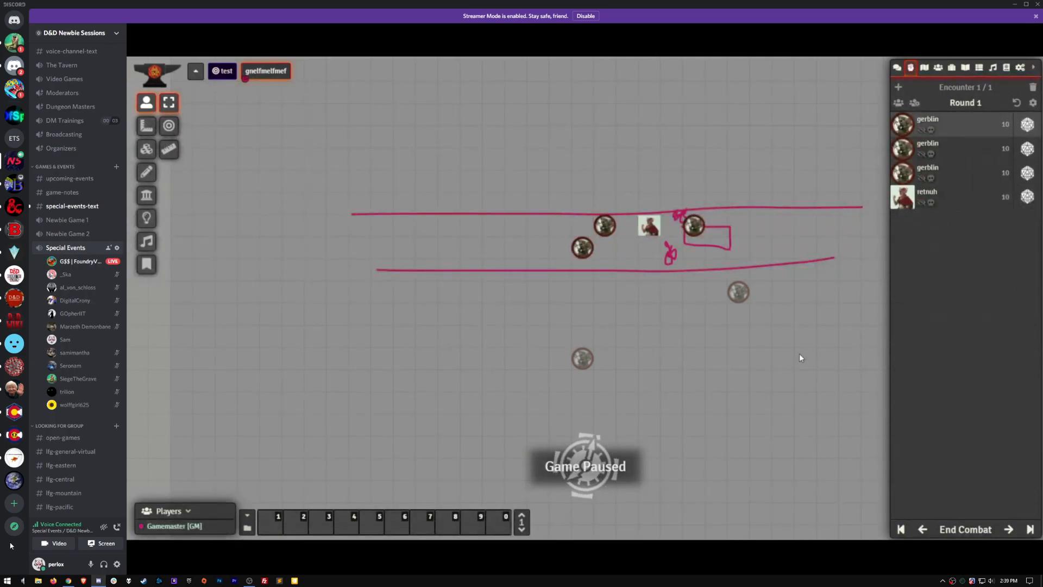
Take control of retnuh from the combat tracker to view through its vision
click(924, 197)
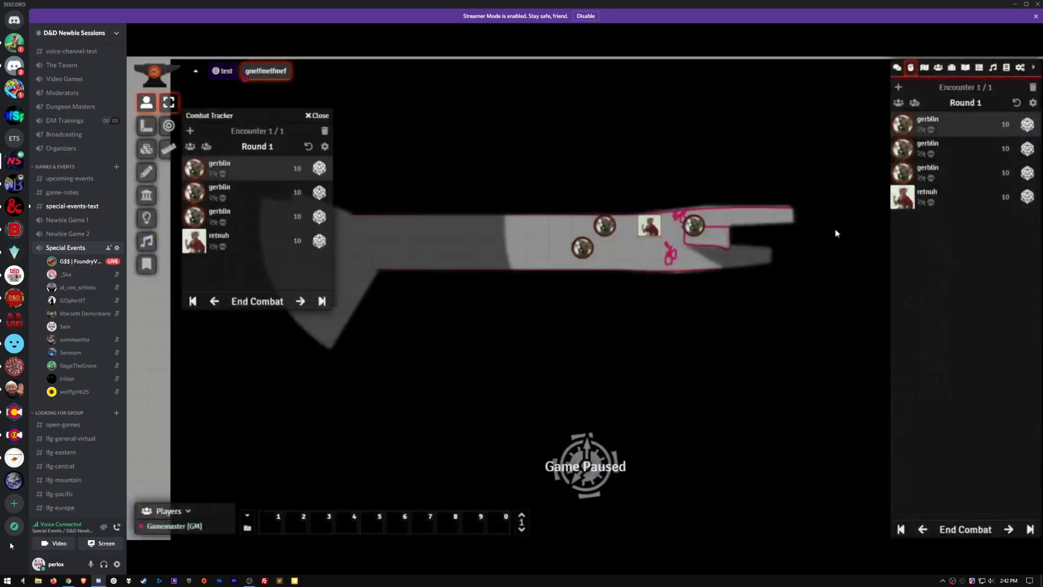
Shut down the current world from Settings and launch the Darkness Rising world from setup
click(1006, 67)
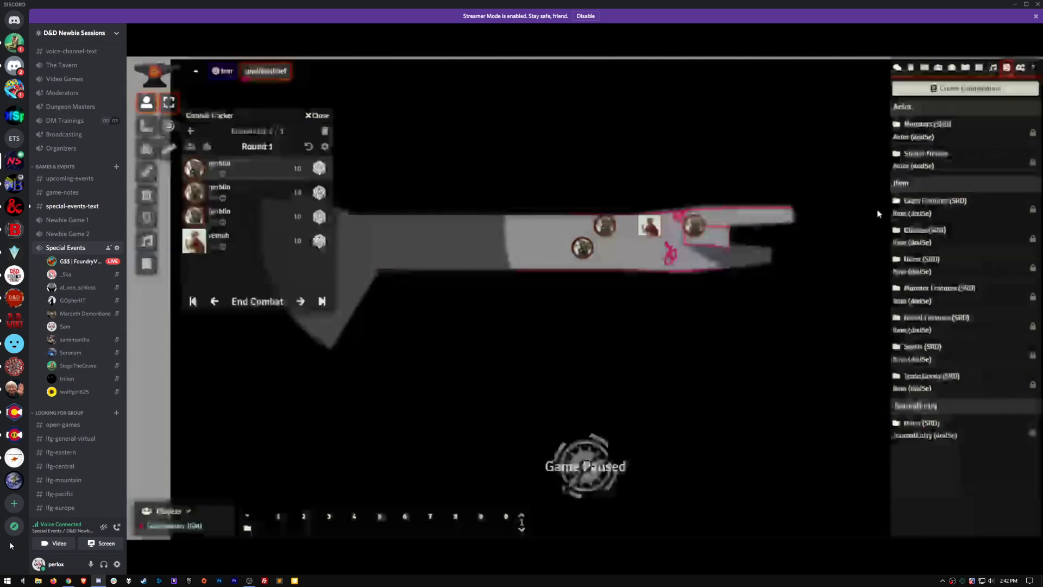
click(1020, 67)
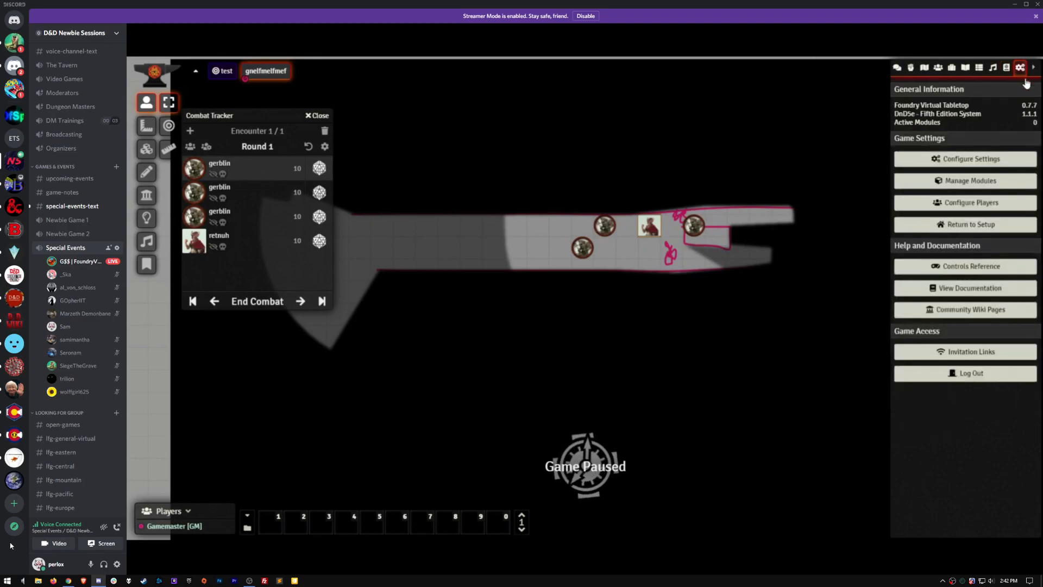
click(976, 225)
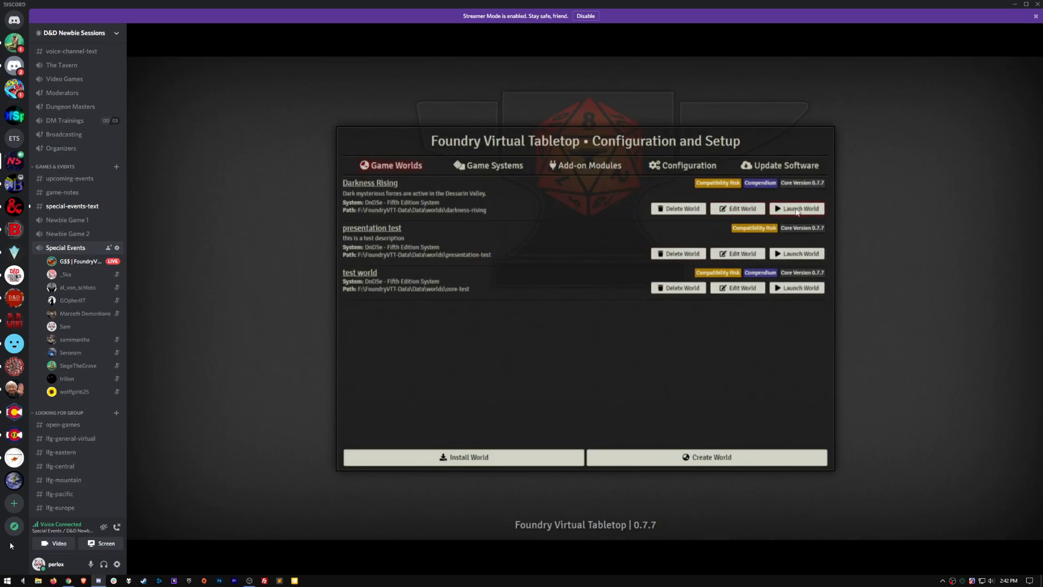
click(798, 210)
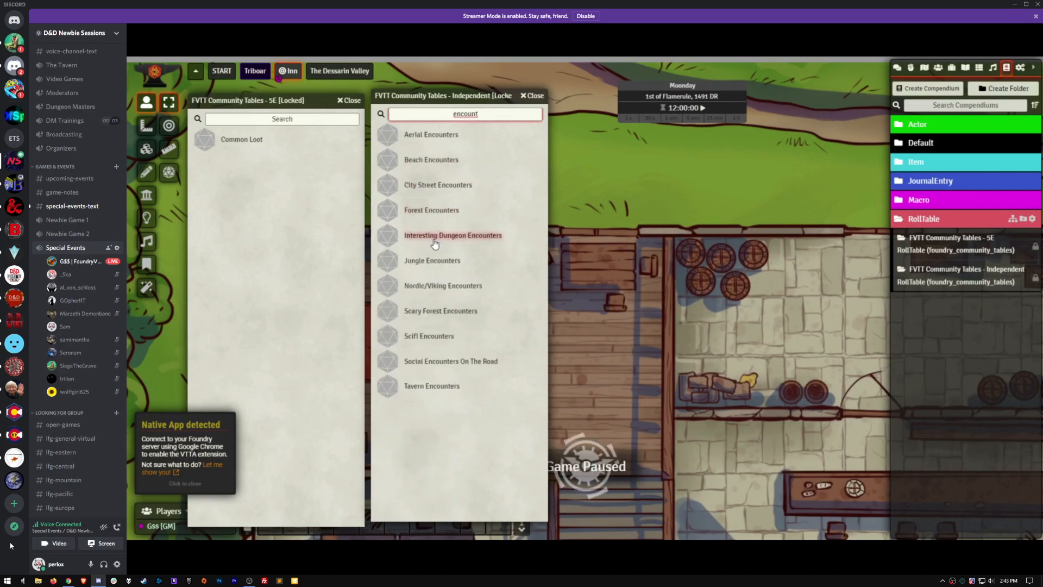
Close the FVTT Community Tables - 5E compendium window, leaving the Independent encounter tables open
click(348, 100)
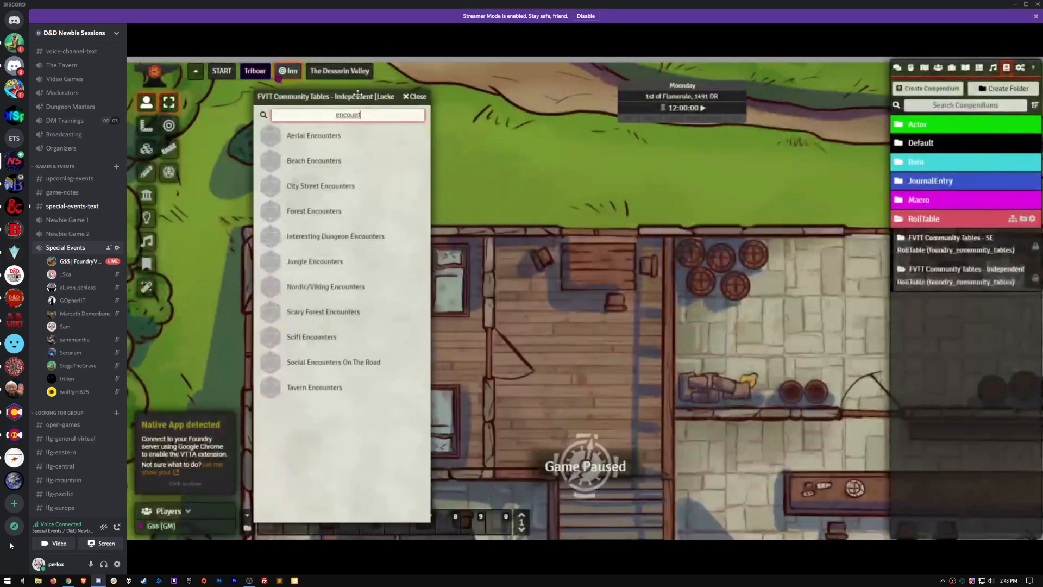
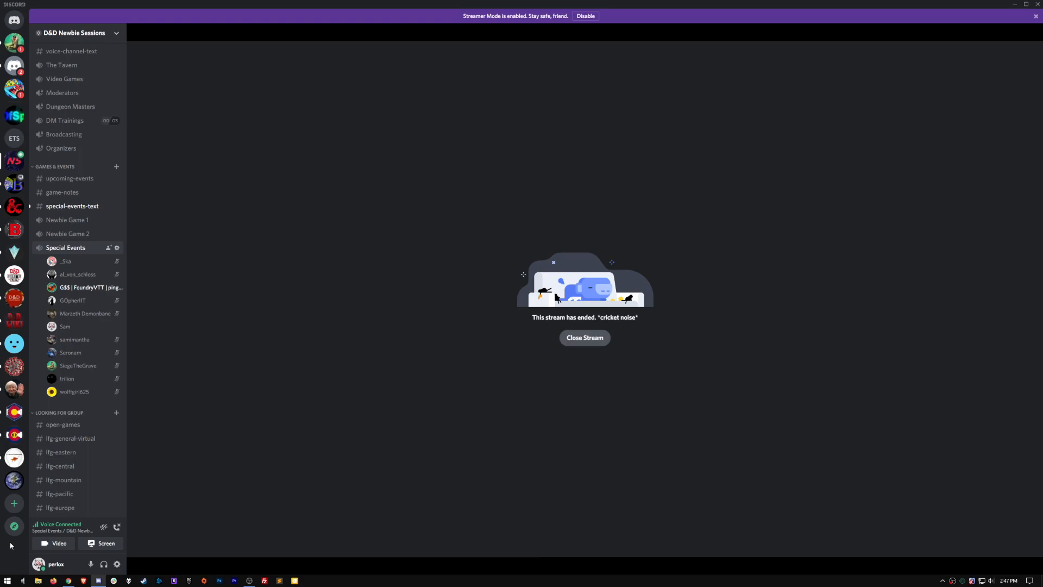
Close the ended stream in the Special Events voice channel to show the participant grid
click(585, 338)
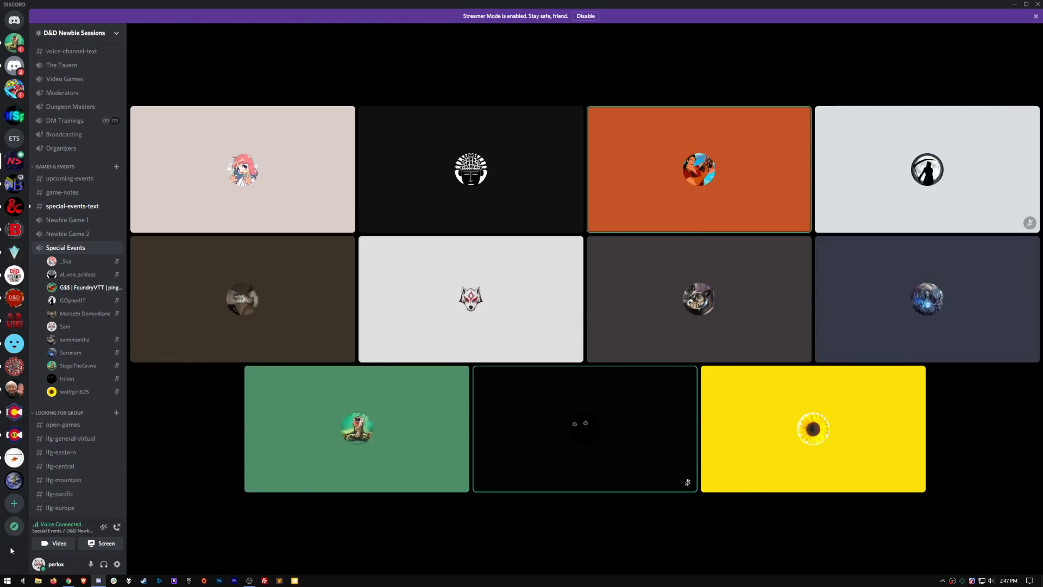